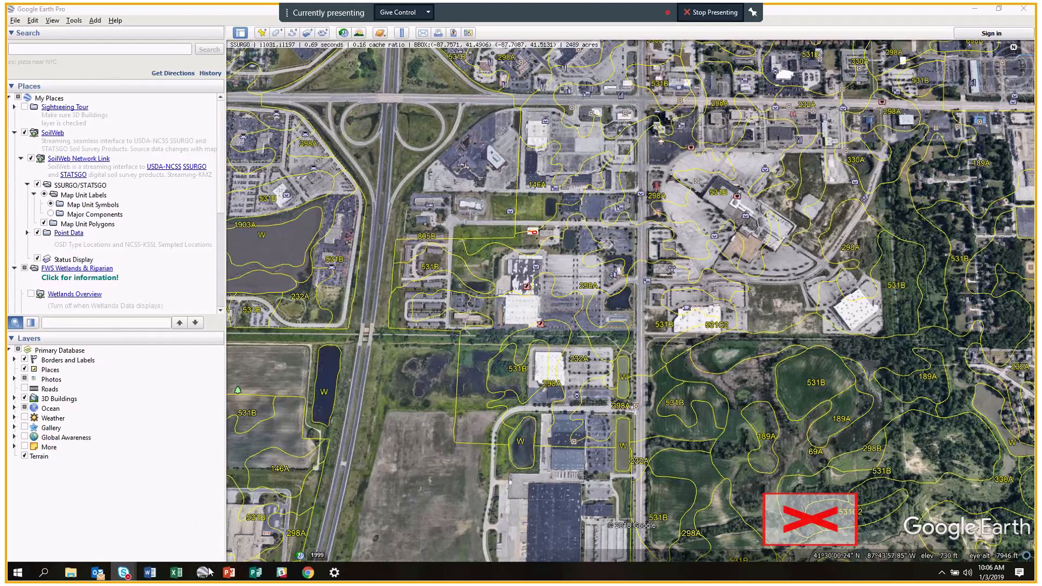
Minimize Google Earth and open the 'Install & uninstall Google Earth Pro' help result in Chrome.
{"action": "mouse_move", "coordinate": [200, 580]}
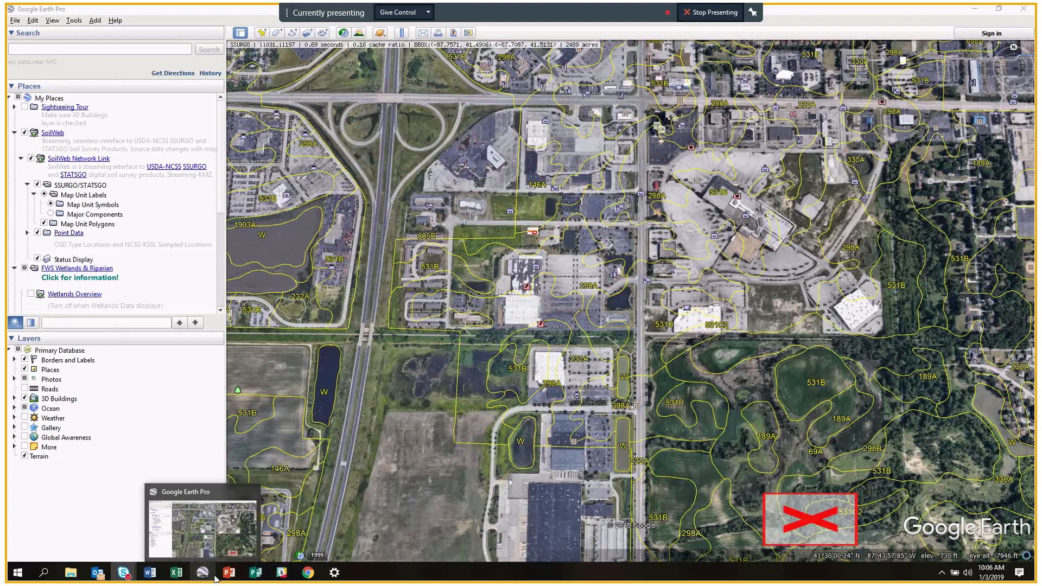
{"action": "left_click", "coordinate": [975, 10]}
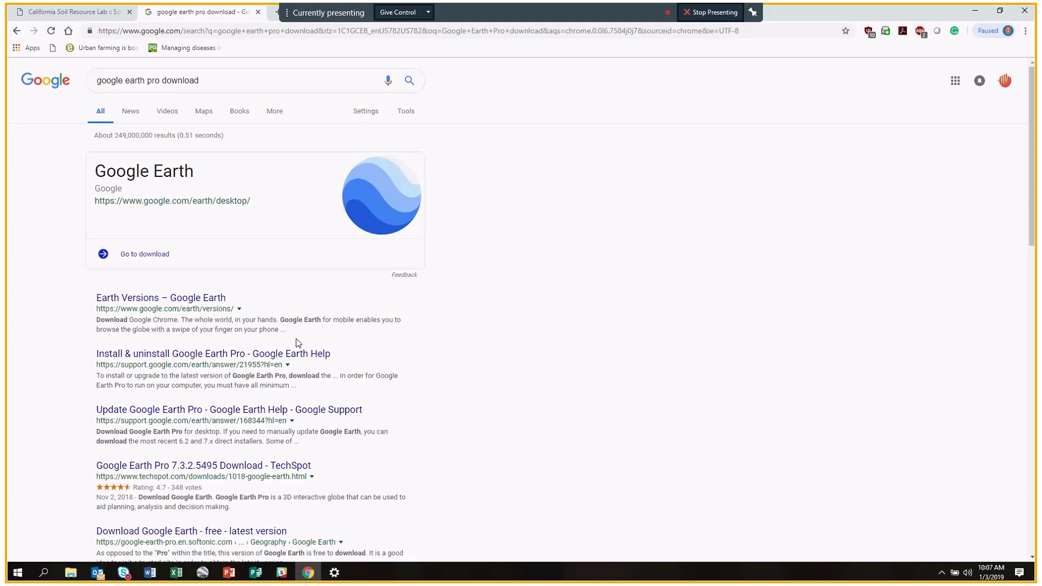
{"action": "left_click", "coordinate": [210, 86]}
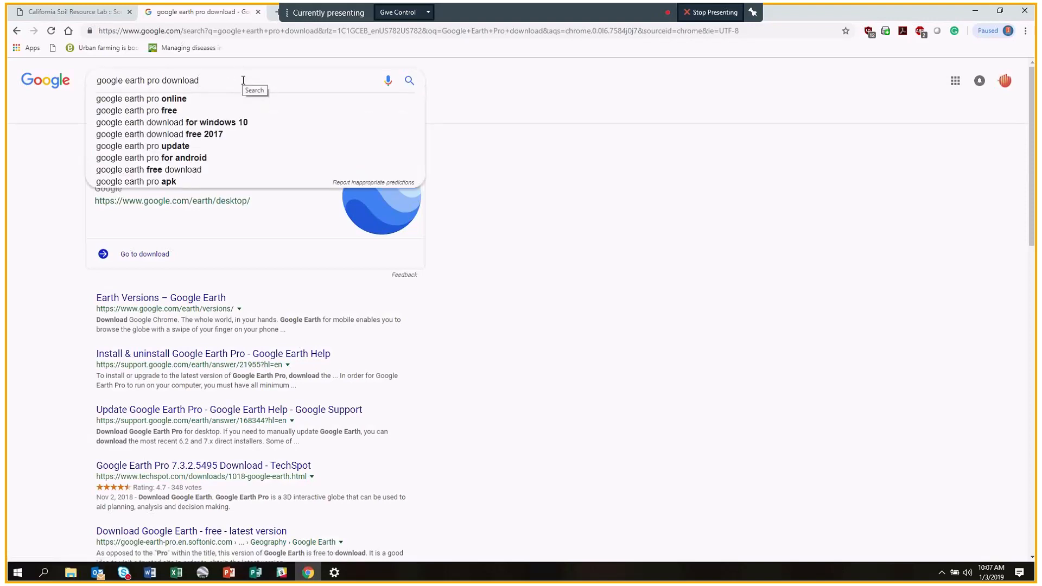
{"action": "left_click", "coordinate": [505, 275]}
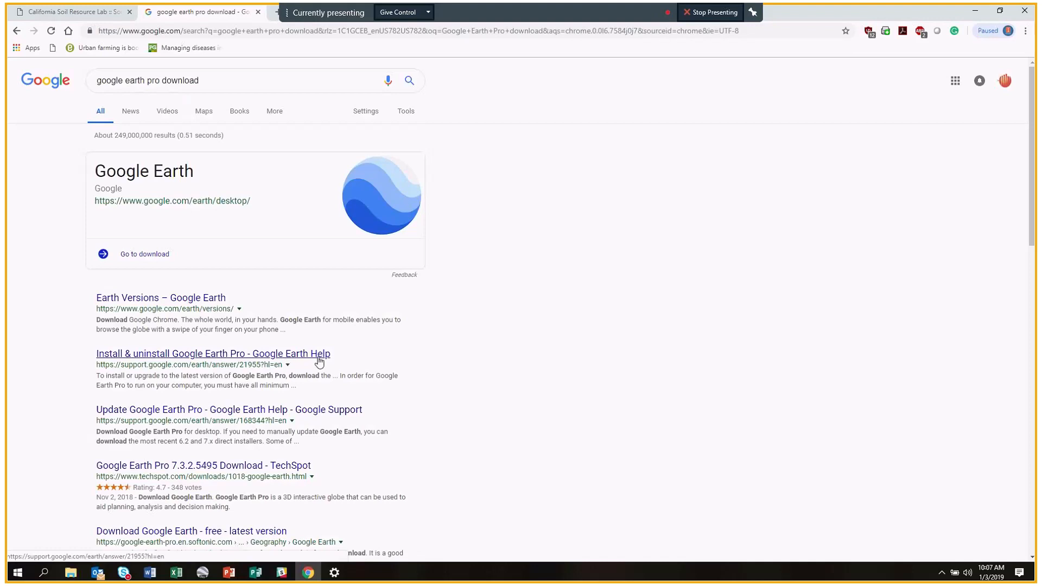
{"action": "left_click", "coordinate": [299, 360]}
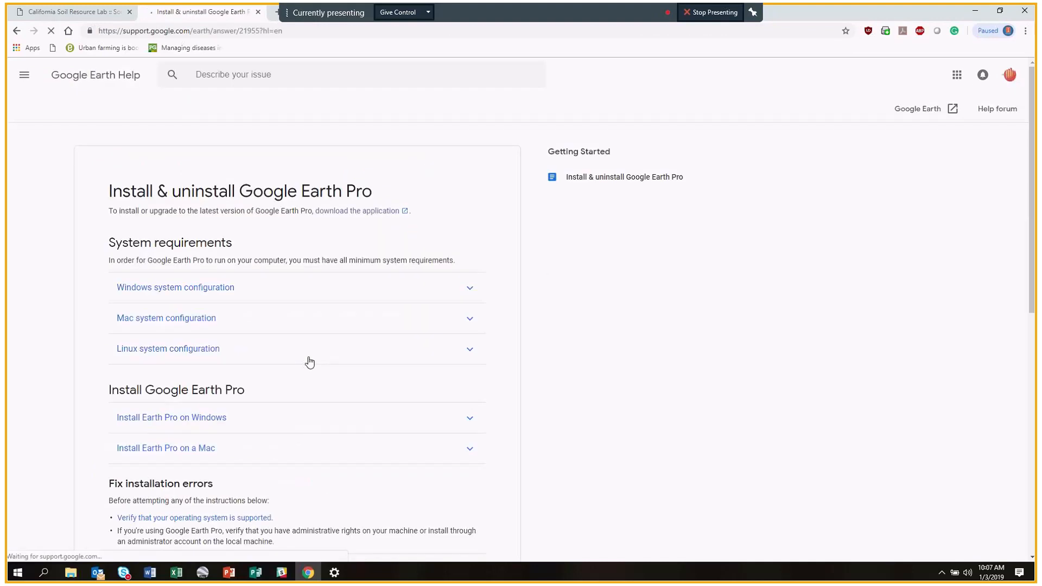
Expand the Windows and Mac install steps, then follow the Download Google Earth Pro link.
{"action": "scroll", "coordinate": [419, 306], "scroll_direction": "down", "scroll_amount": 1}
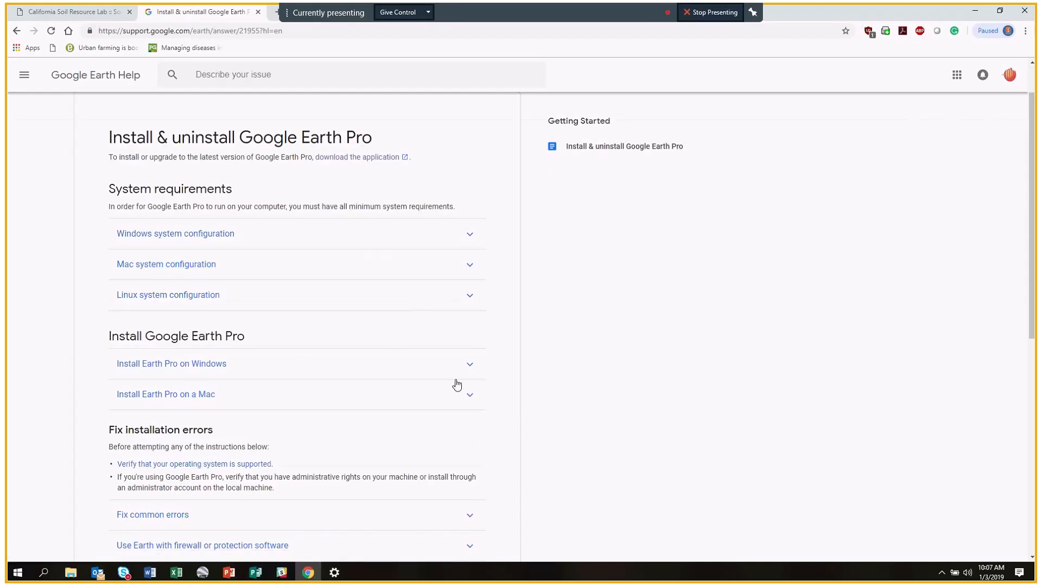
{"action": "left_click", "coordinate": [470, 364]}
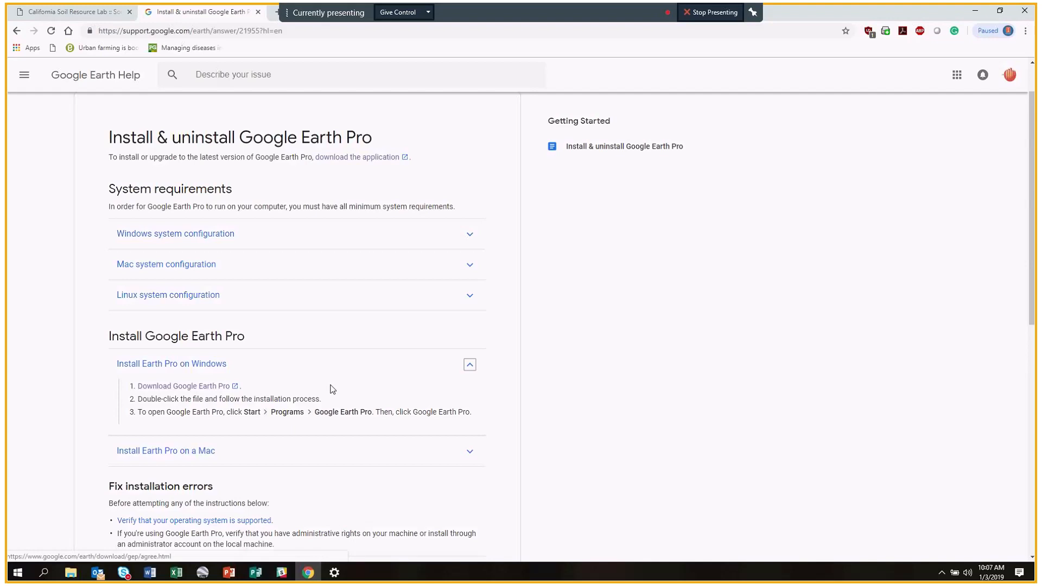
{"action": "left_click", "coordinate": [468, 452]}
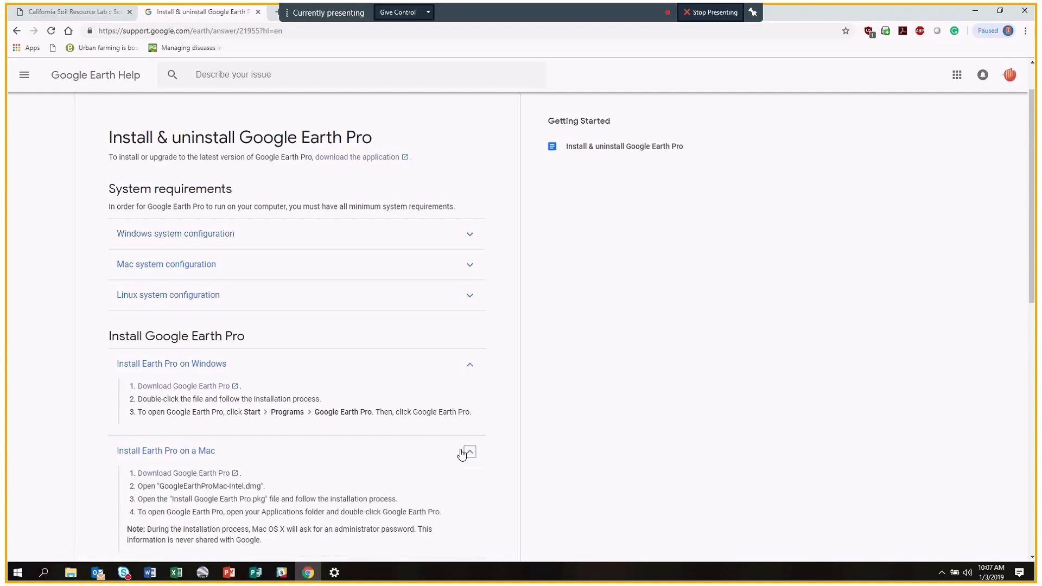
{"action": "scroll", "coordinate": [455, 388], "scroll_direction": "down", "scroll_amount": 1}
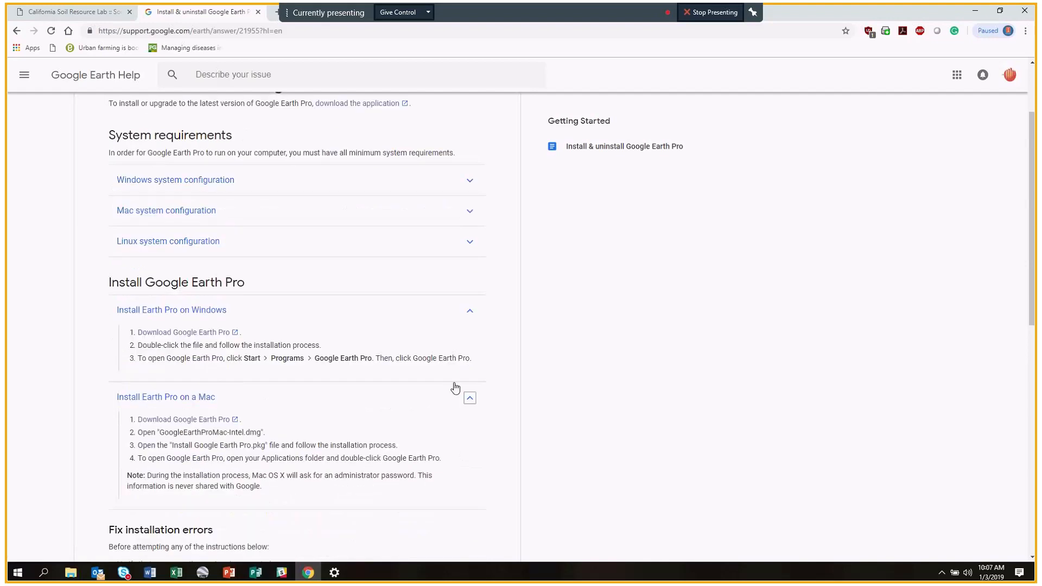
{"action": "left_click", "coordinate": [192, 334]}
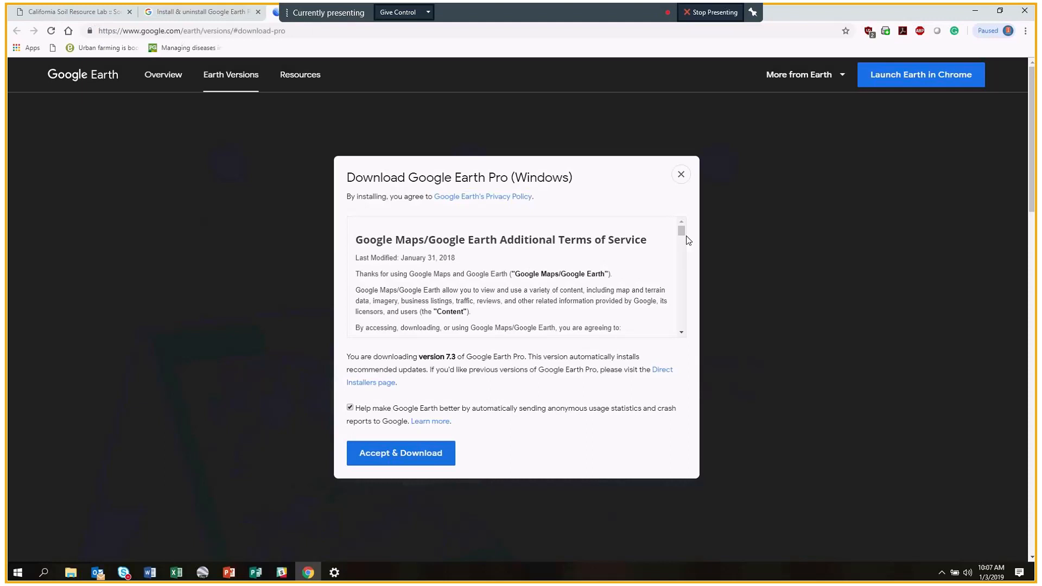
Scroll through the download terms of service and close the dialog without downloading.
{"action": "left_click_drag", "start_coordinate": [681, 231], "coordinate": [693, 260]}
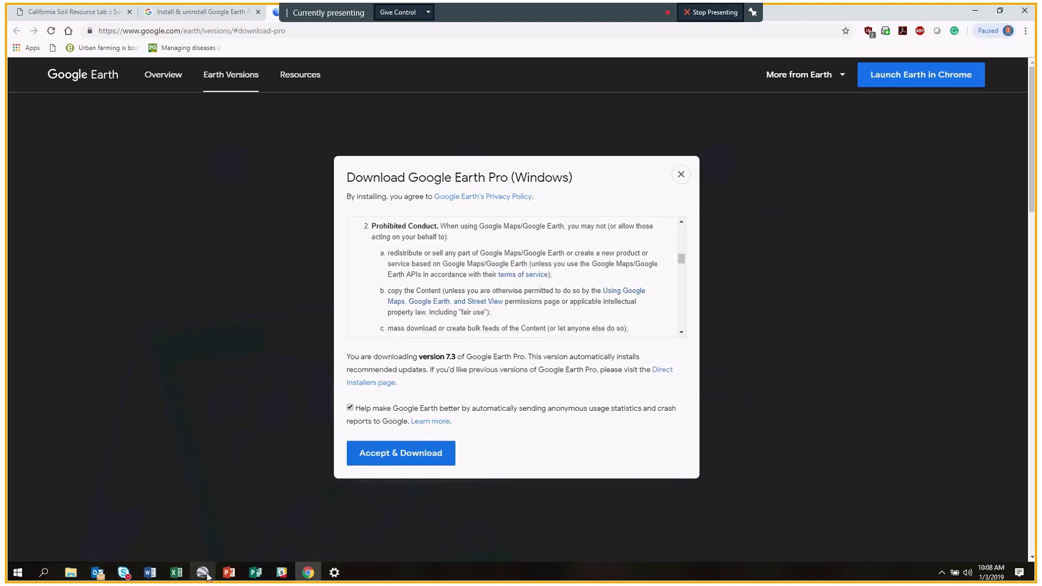
{"action": "mouse_move", "coordinate": [207, 577]}
{"action": "left_click", "coordinate": [681, 175]}
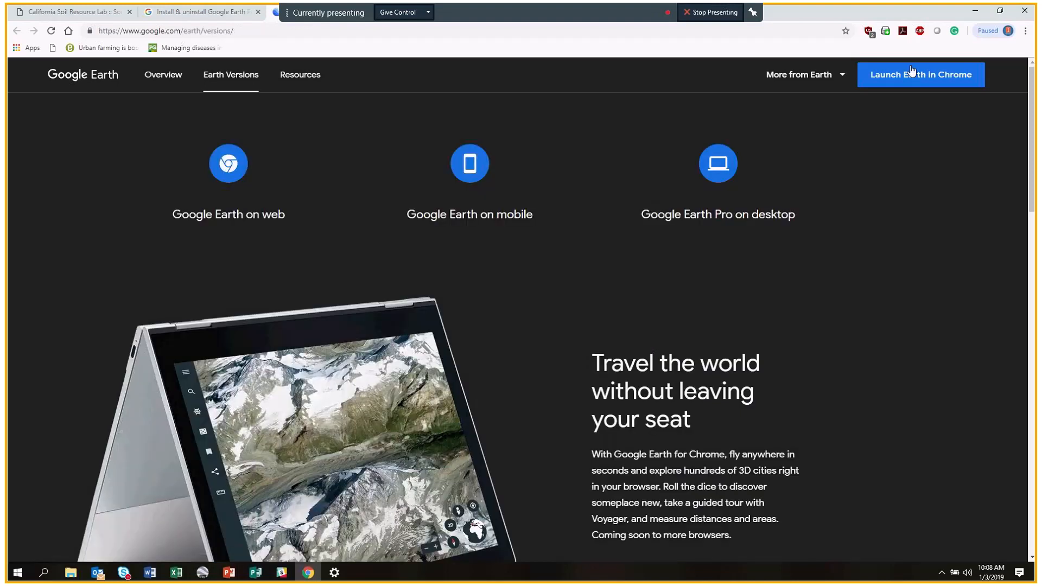
Un-maximize the Chrome window and bring Google Earth Pro to the front.
{"action": "left_click_drag", "start_coordinate": [810, 15], "coordinate": [910, 16]}
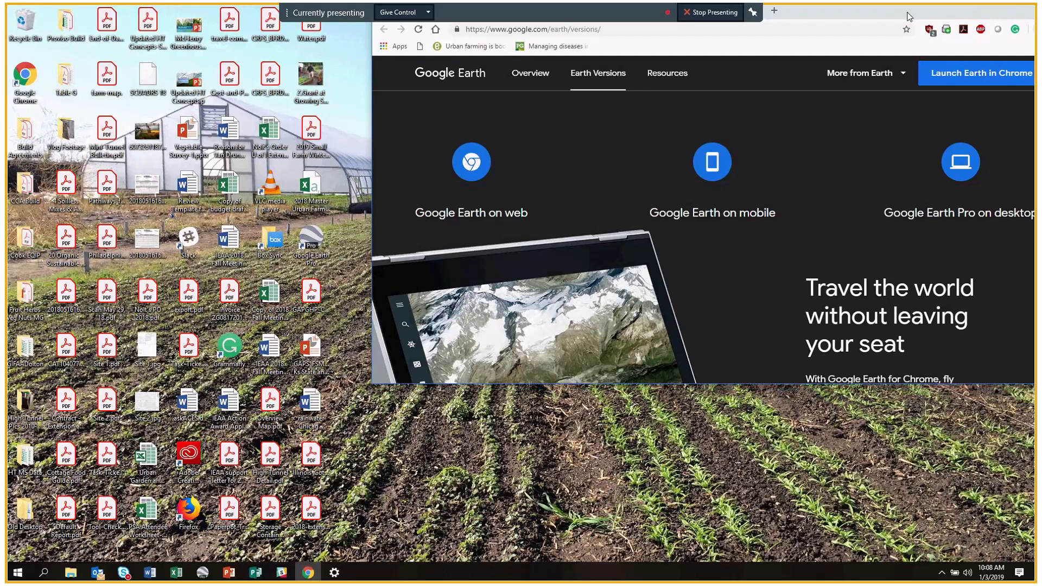
{"action": "left_click", "coordinate": [203, 573]}
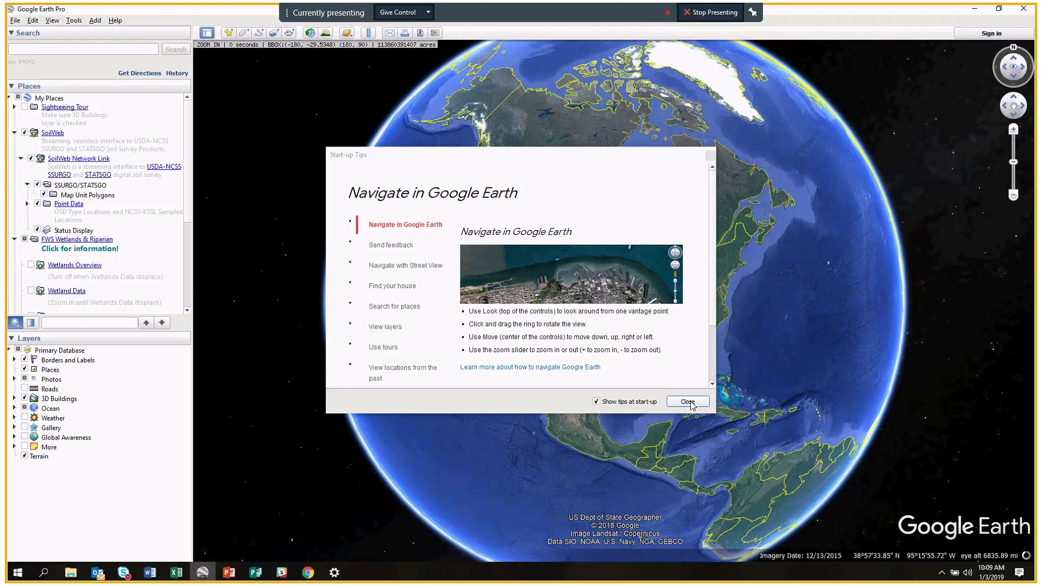
Dismiss the Start-up Tips and collapse Places so the Layers panel has more room.
{"action": "left_click", "coordinate": [688, 402]}
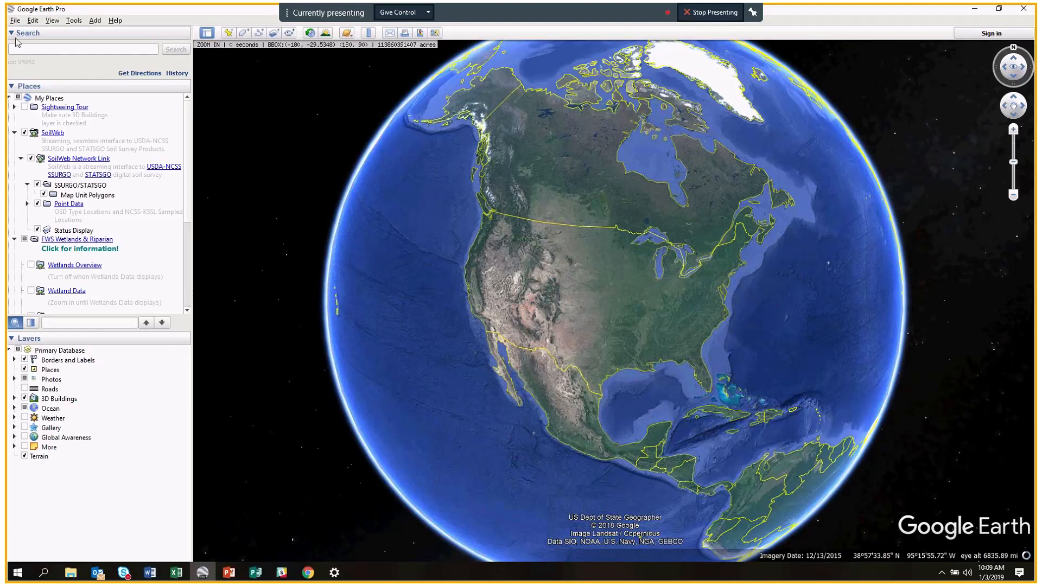
{"action": "left_click", "coordinate": [12, 86]}
{"action": "left_click", "coordinate": [13, 133]}
{"action": "left_click", "coordinate": [17, 339]}
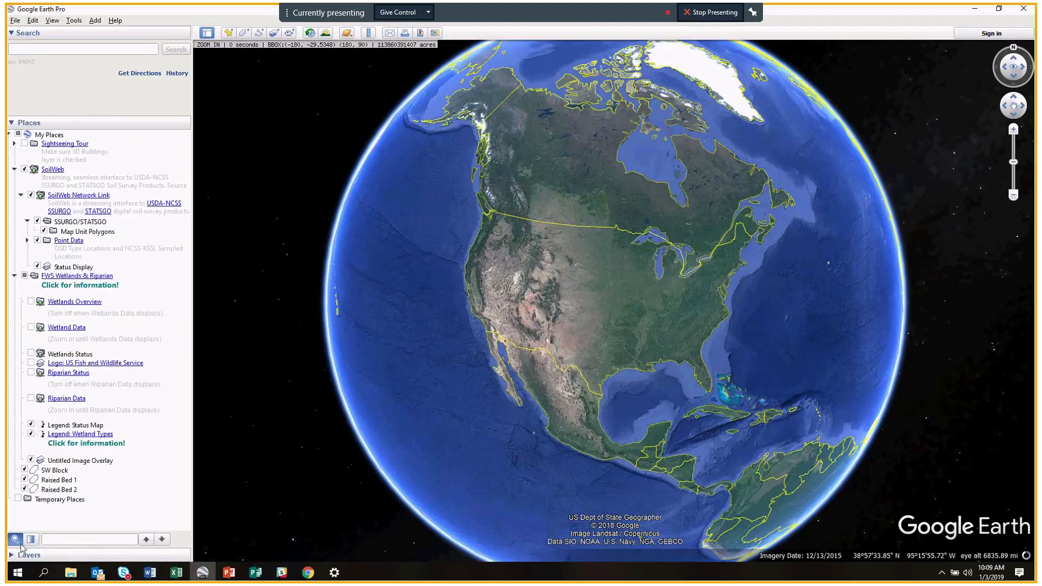
{"action": "left_click", "coordinate": [22, 554]}
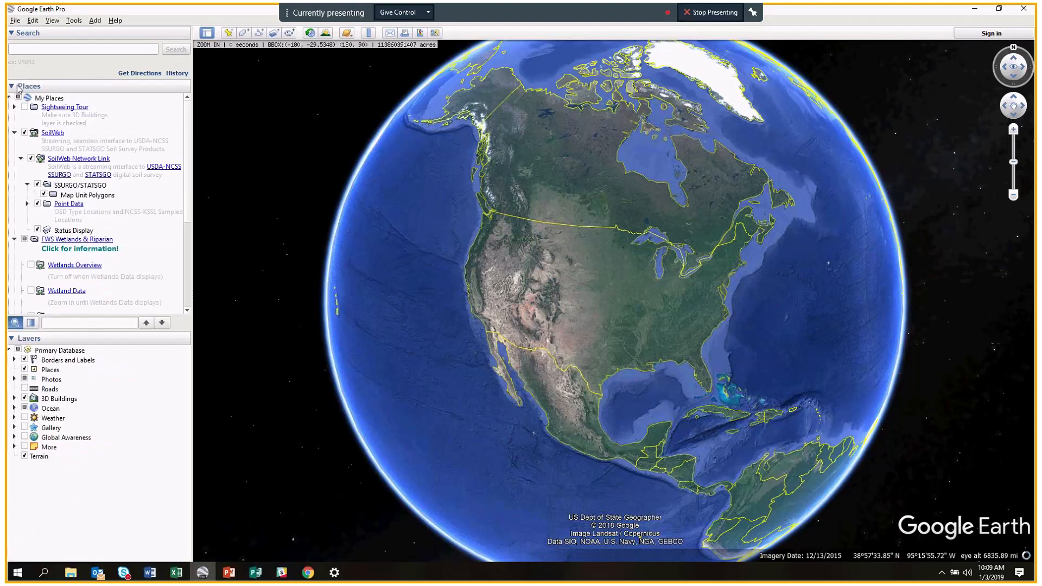
{"action": "left_click", "coordinate": [22, 85]}
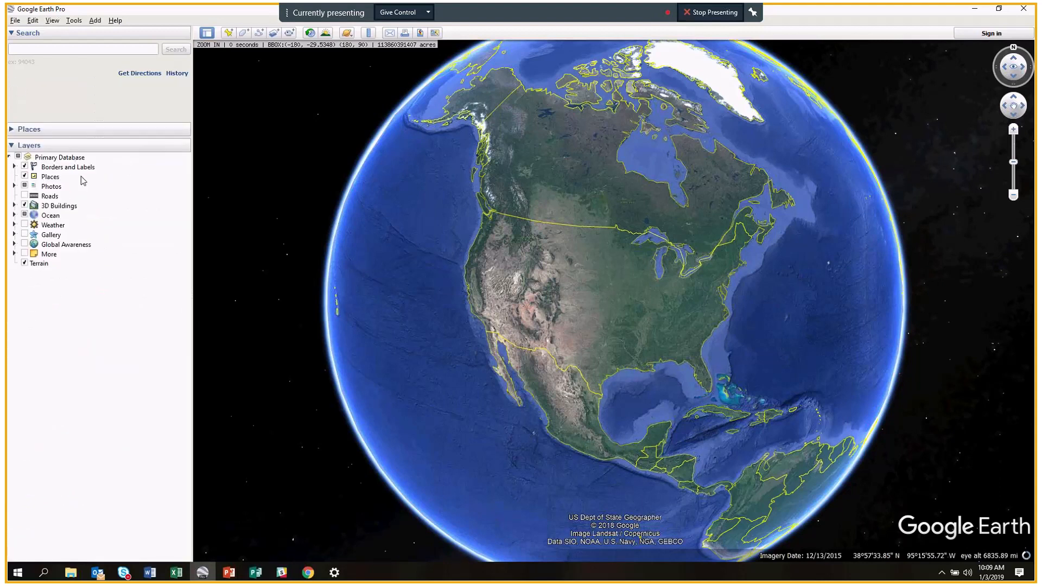
Uncheck Primary Database to switch off all its layers.
{"action": "left_click", "coordinate": [11, 157]}
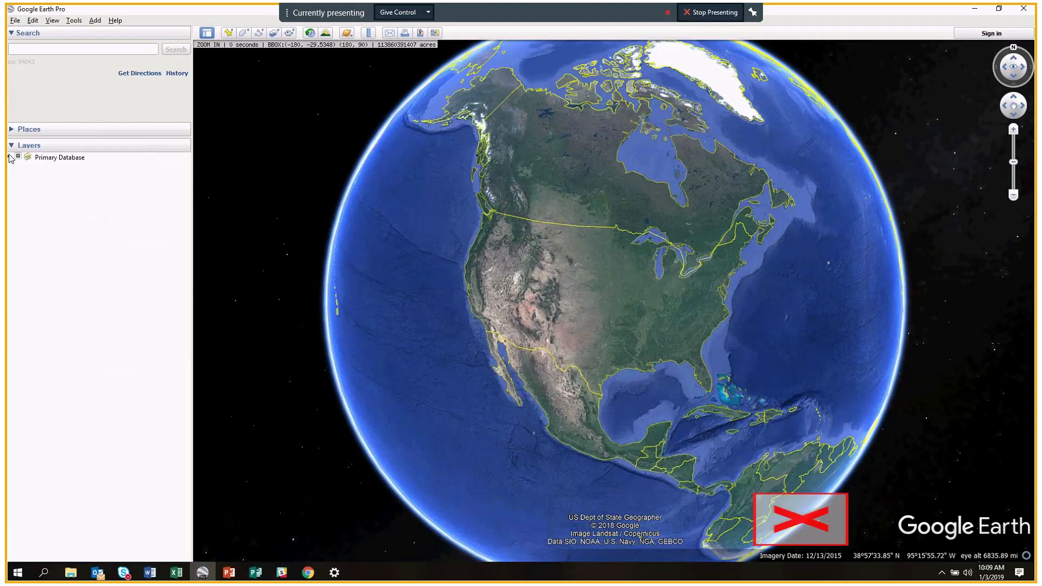
{"action": "left_click", "coordinate": [11, 157]}
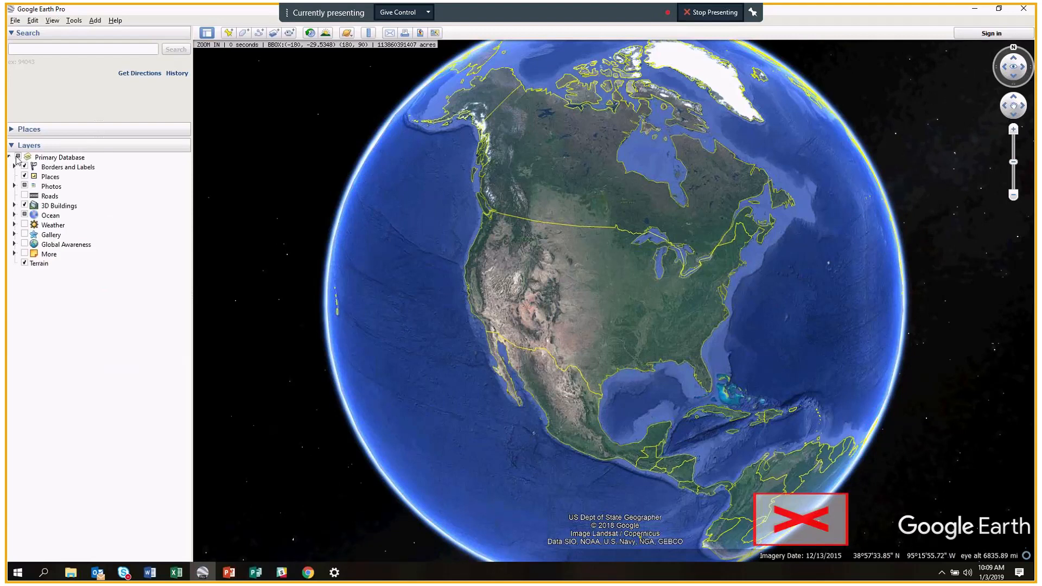
{"action": "left_click", "coordinate": [18, 157]}
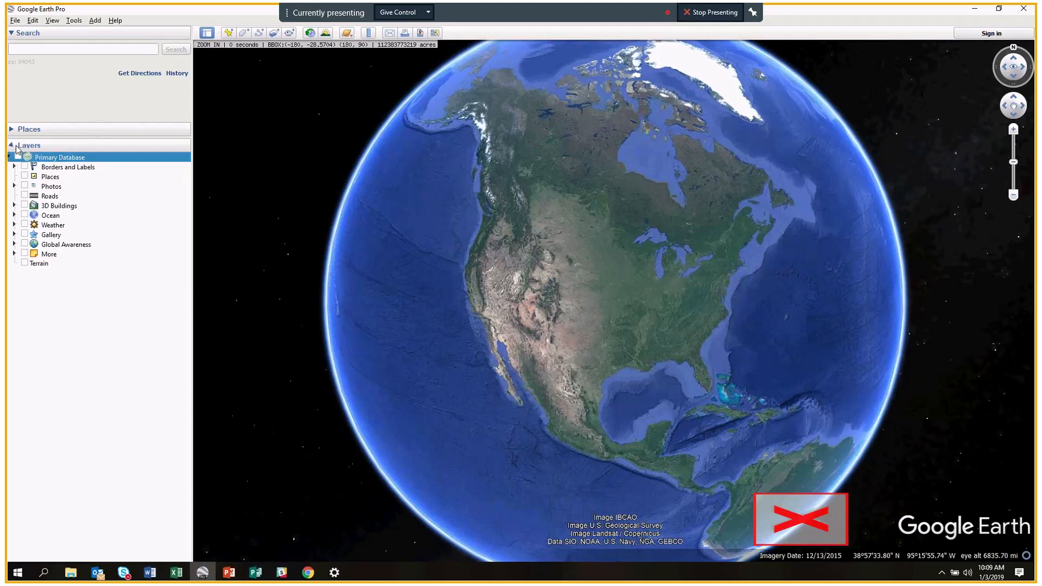
Expand the Borders and Labels, Photos and 3D Buildings layer folders to show their sublayers.
{"action": "left_click", "coordinate": [15, 146]}
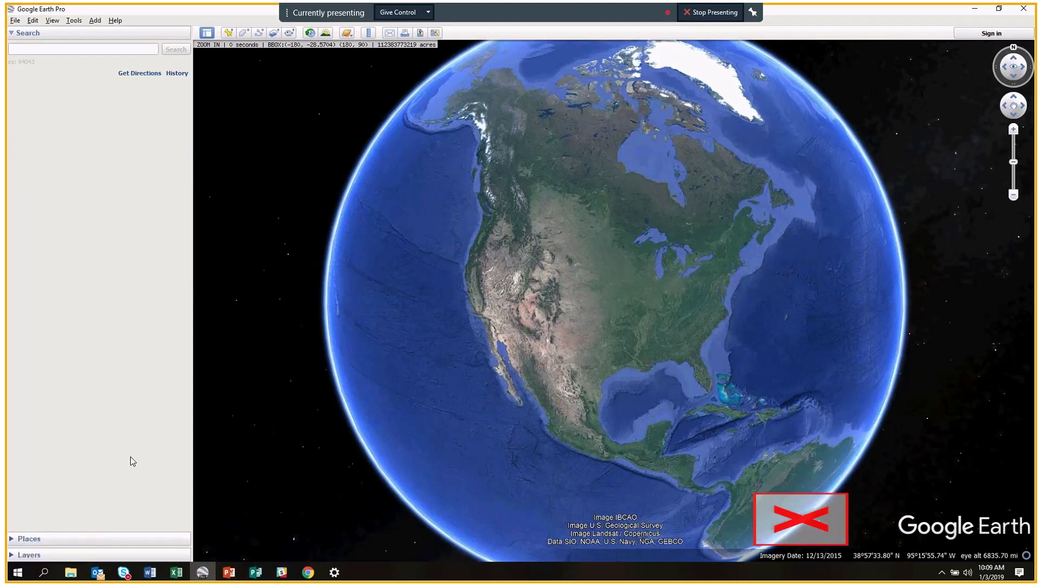
{"action": "left_click", "coordinate": [30, 557]}
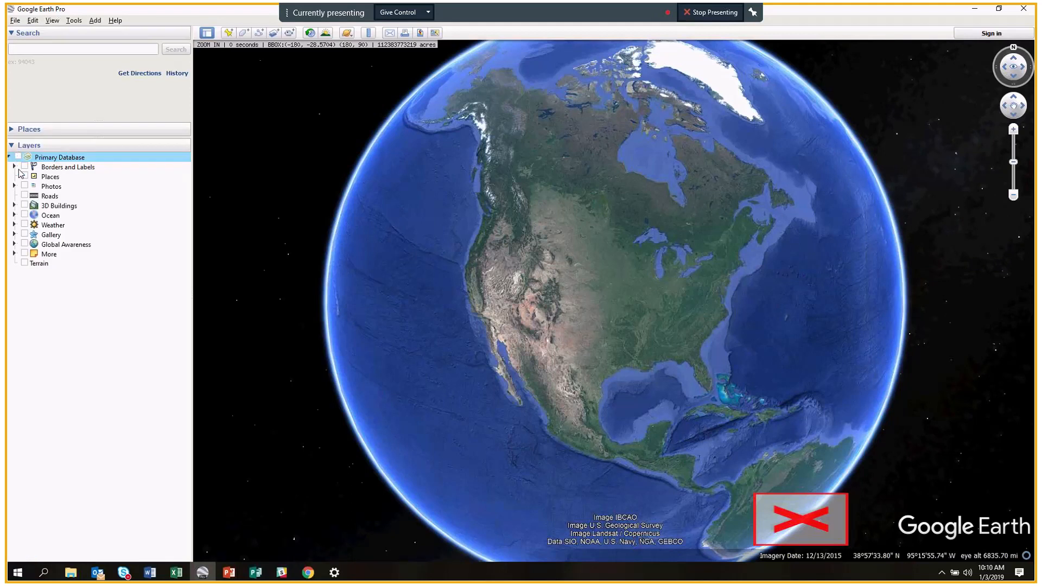
{"action": "left_click", "coordinate": [15, 168]}
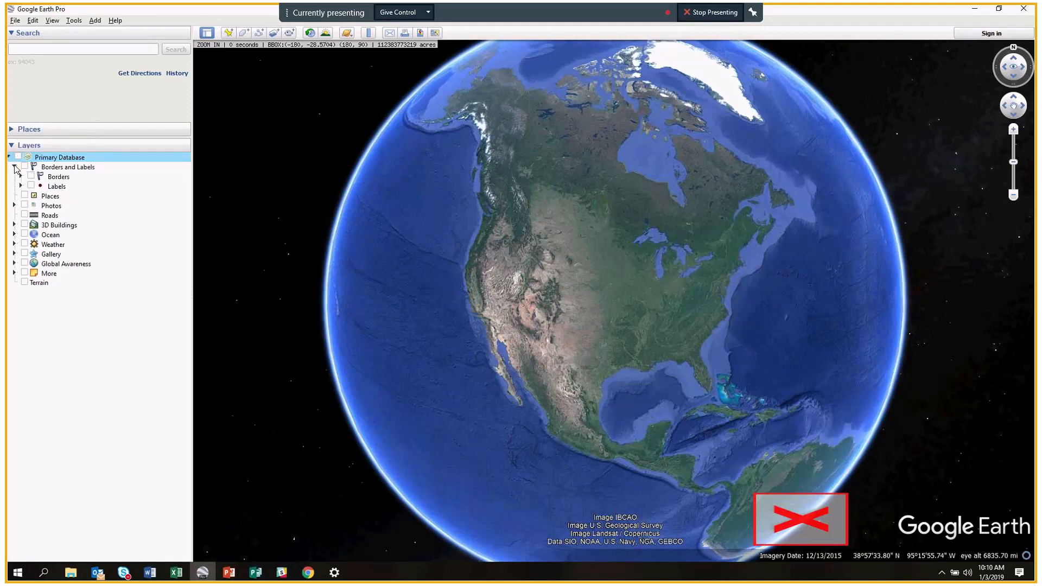
{"action": "left_click", "coordinate": [15, 206]}
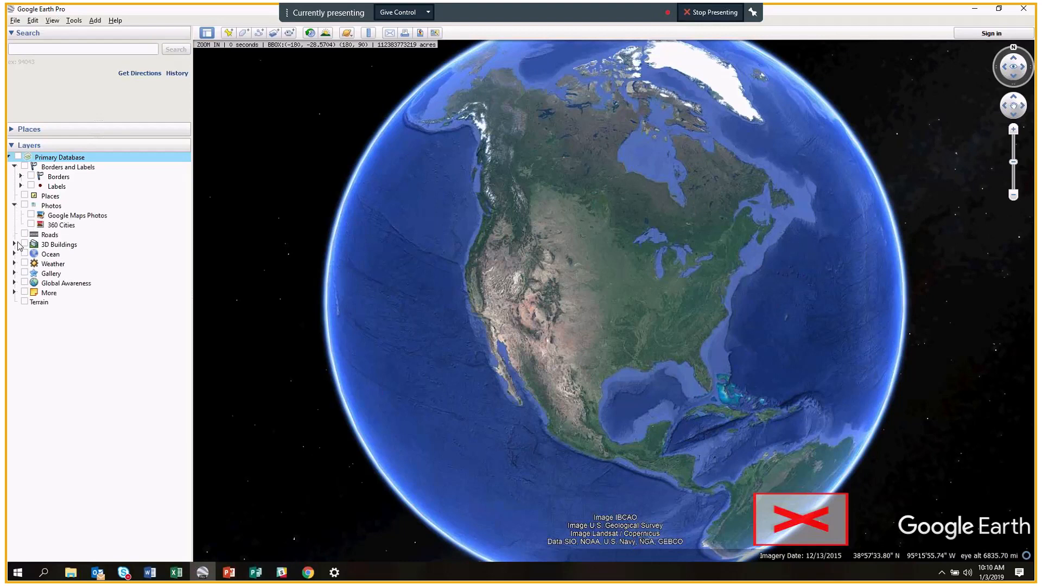
{"action": "left_click", "coordinate": [16, 244]}
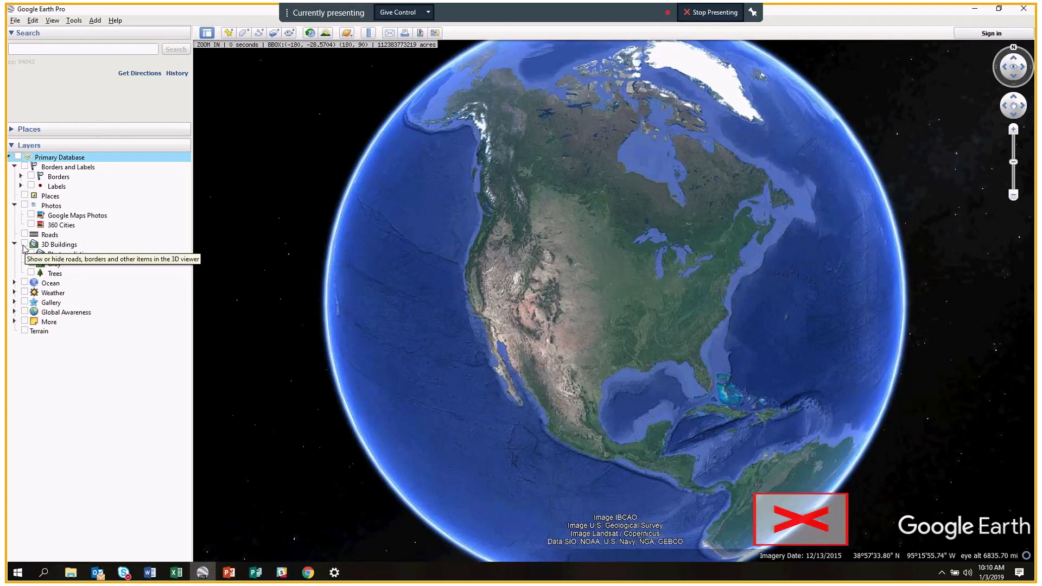
Turn on the 3D Buildings, Terrain, and Borders and Labels layers.
{"action": "left_click", "coordinate": [25, 245]}
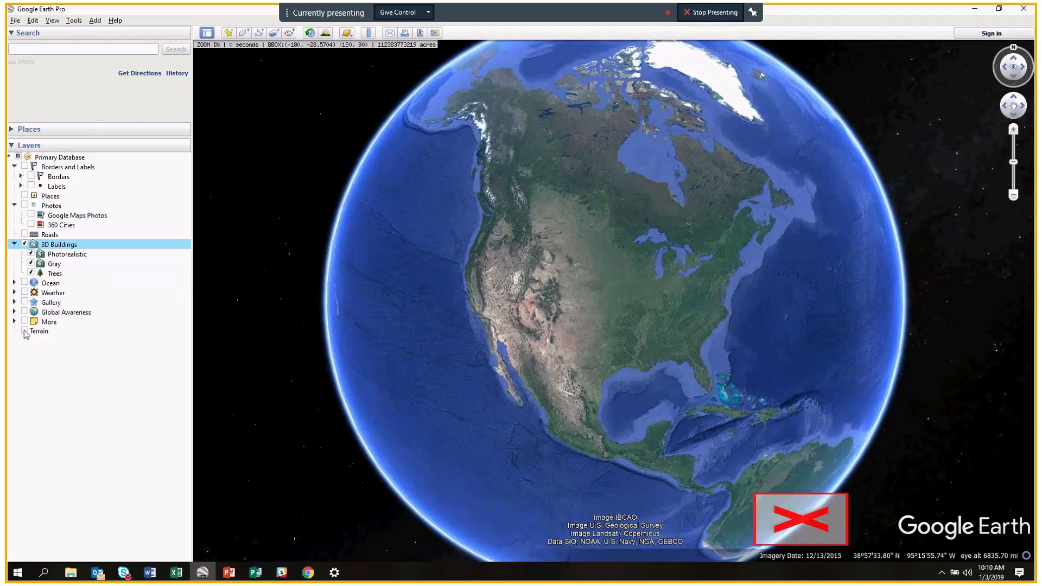
{"action": "left_click", "coordinate": [24, 331]}
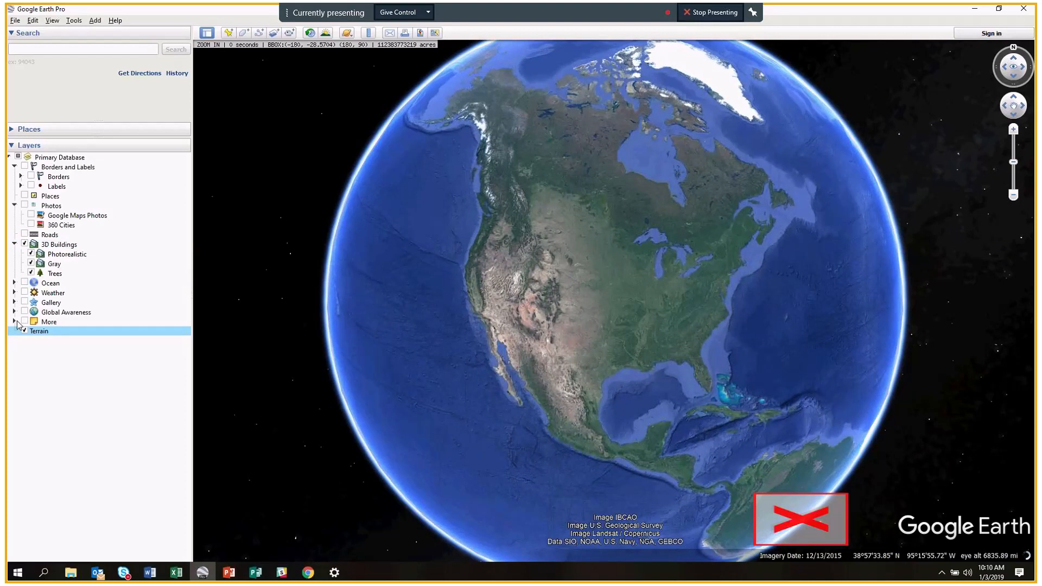
{"action": "left_click", "coordinate": [15, 322]}
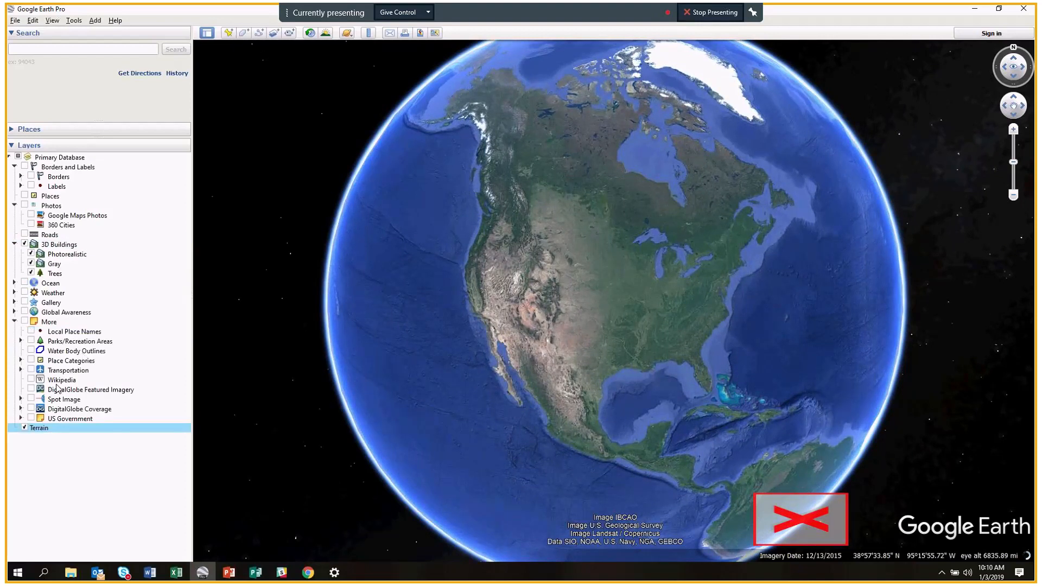
{"action": "left_click", "coordinate": [24, 166]}
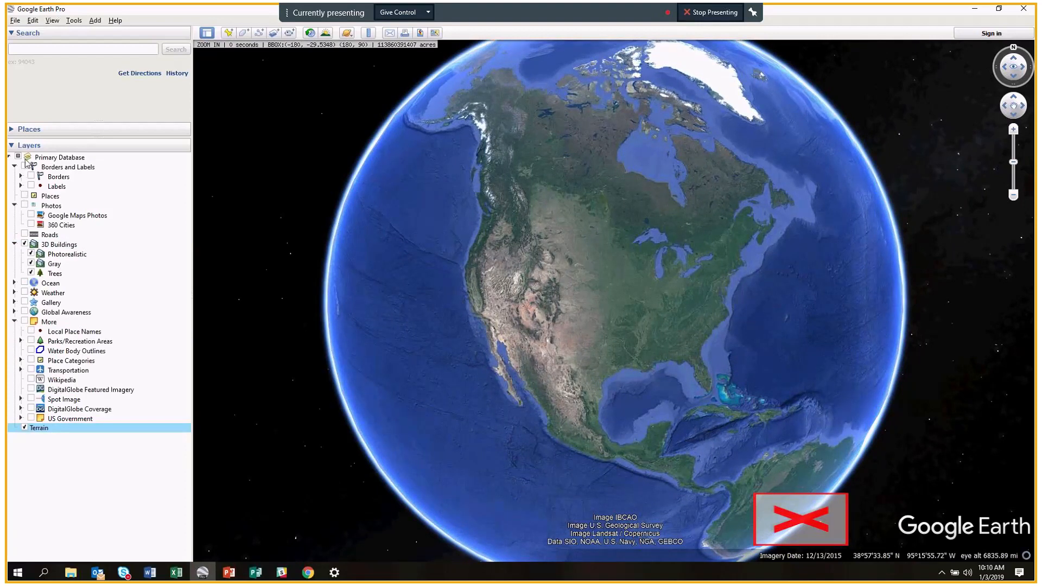
{"action": "left_click", "coordinate": [25, 206]}
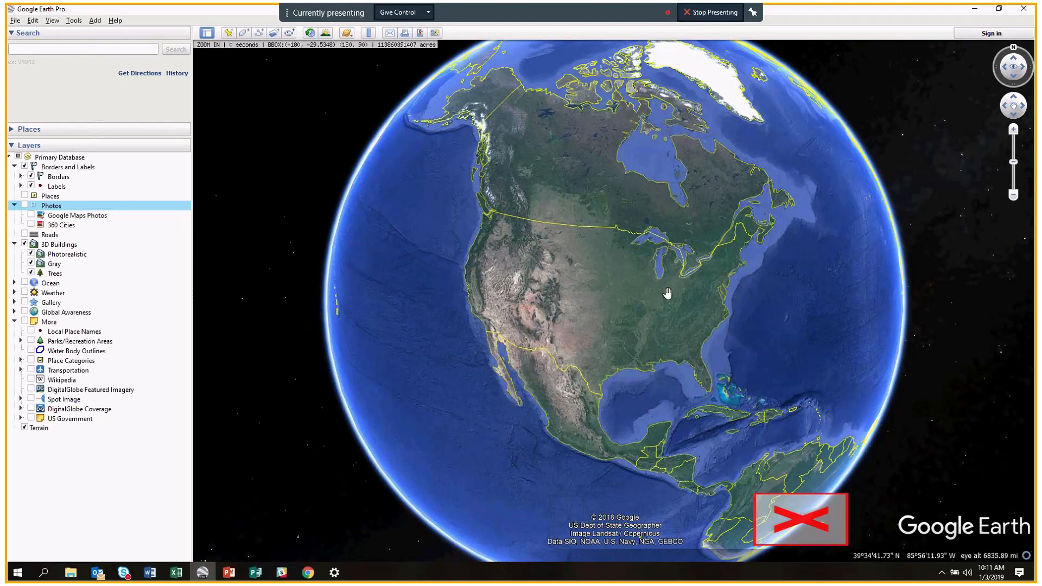
Zoom into the United States and back out to view the drawn borders.
{"action": "scroll", "coordinate": [668, 294], "scroll_direction": "up", "scroll_amount": 1}
{"action": "scroll", "coordinate": [667, 293], "scroll_direction": "up", "scroll_amount": 2}
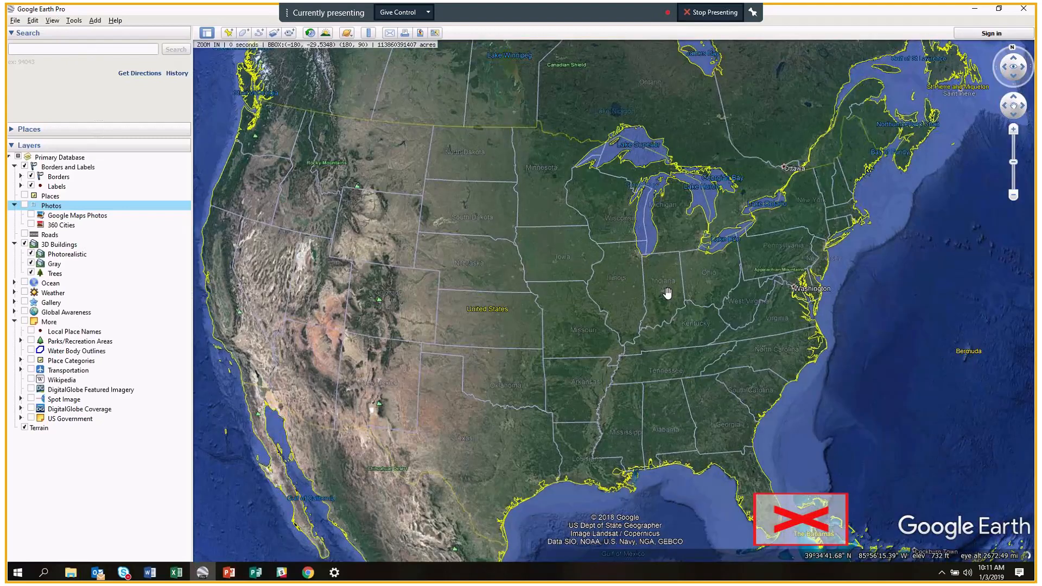
{"action": "scroll", "coordinate": [668, 294], "scroll_direction": "up", "scroll_amount": 1}
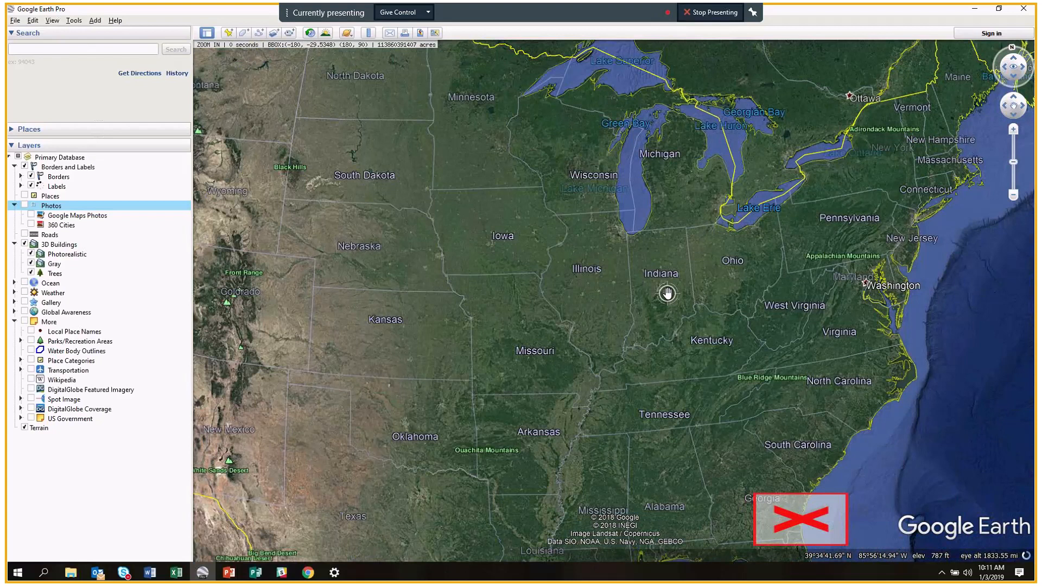
{"action": "scroll", "coordinate": [667, 293], "scroll_direction": "down", "scroll_amount": 1}
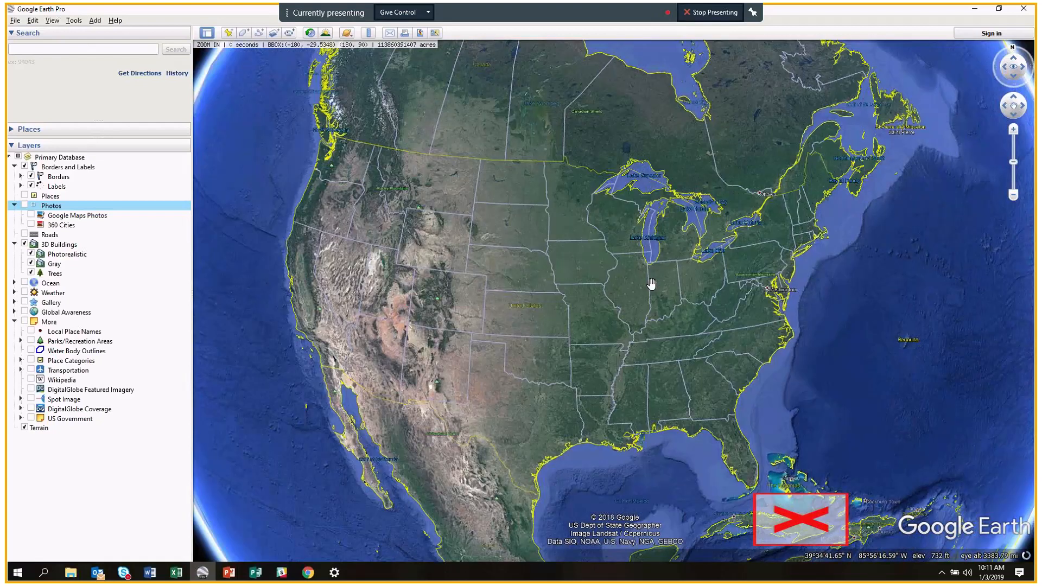
{"action": "left_click", "coordinate": [121, 54]}
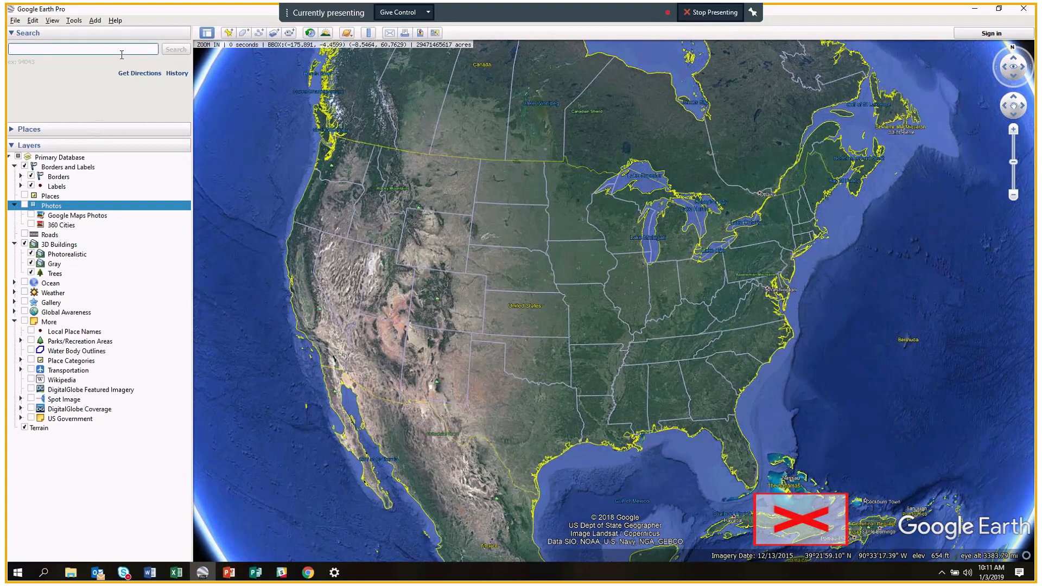
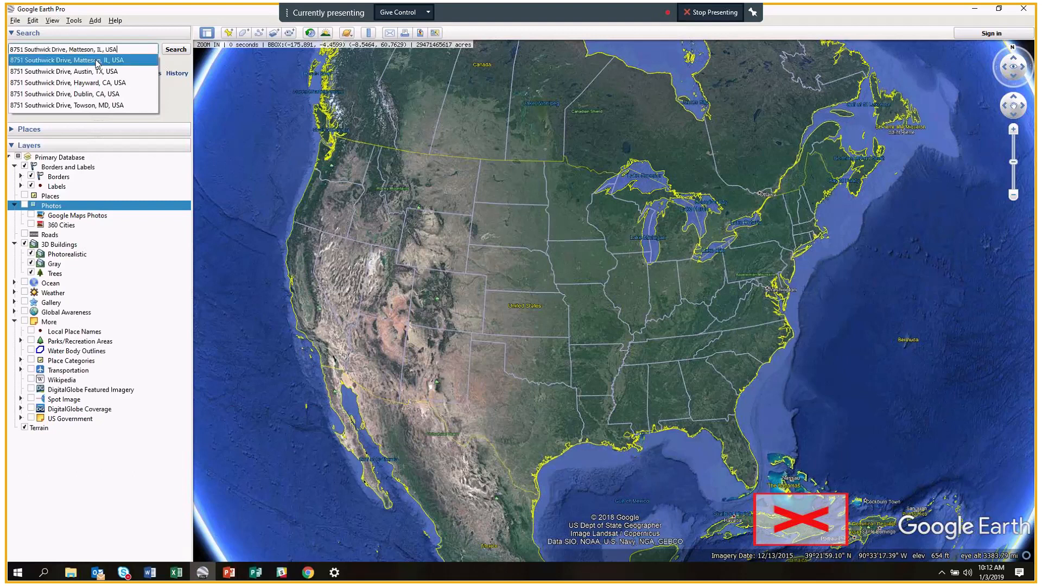
{"action": "left_click", "coordinate": [96, 61]}
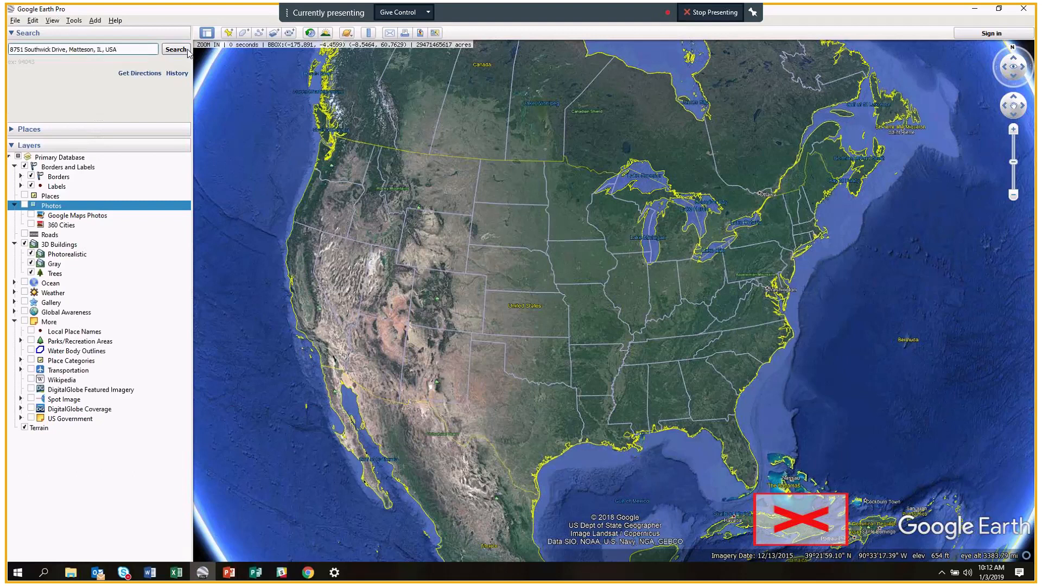
{"action": "left_click", "coordinate": [181, 49]}
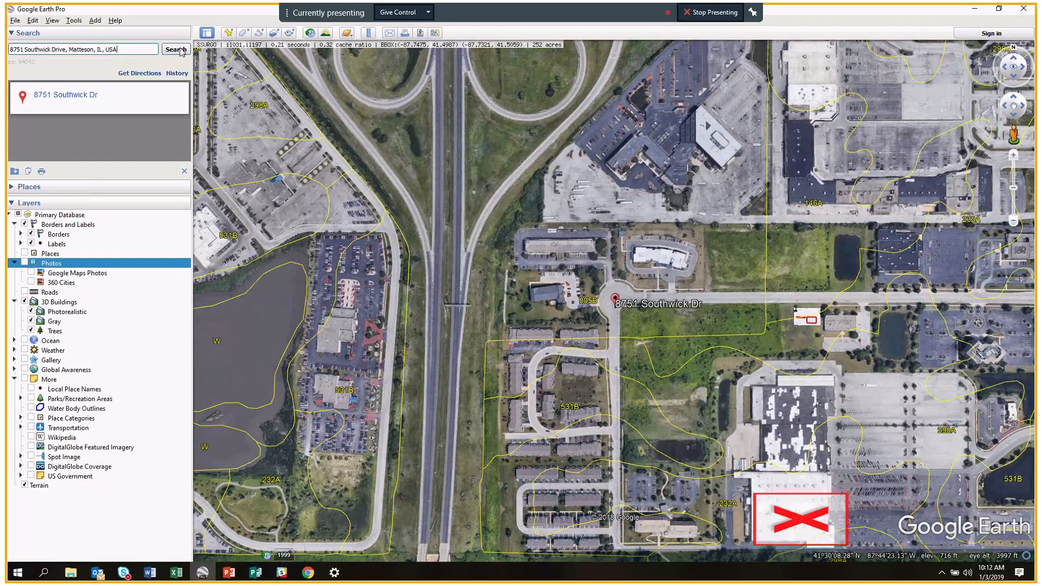
Show the search history for the address and expand the My Places list.
{"action": "left_click", "coordinate": [177, 72]}
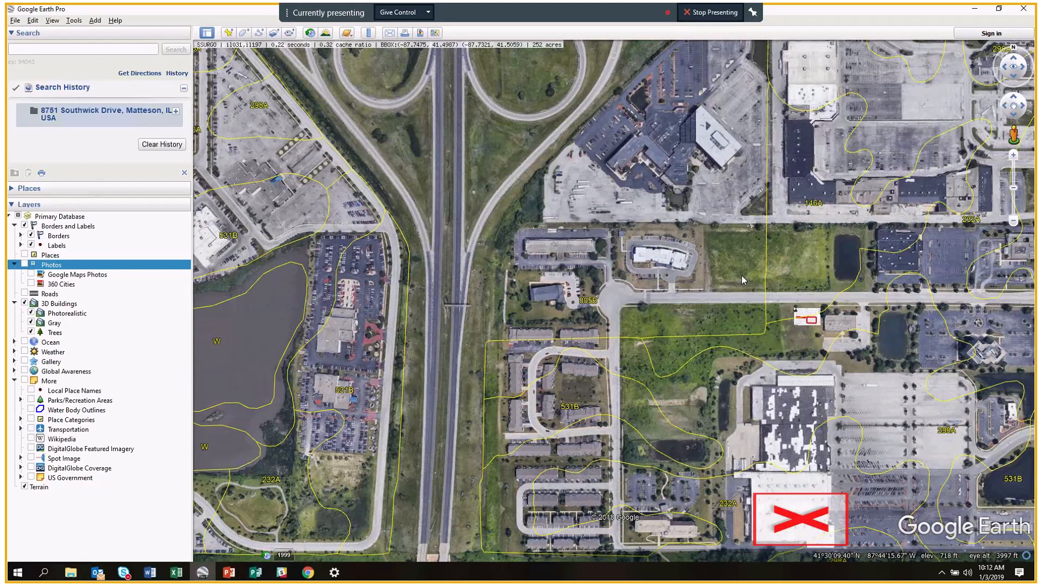
{"action": "left_click", "coordinate": [28, 188]}
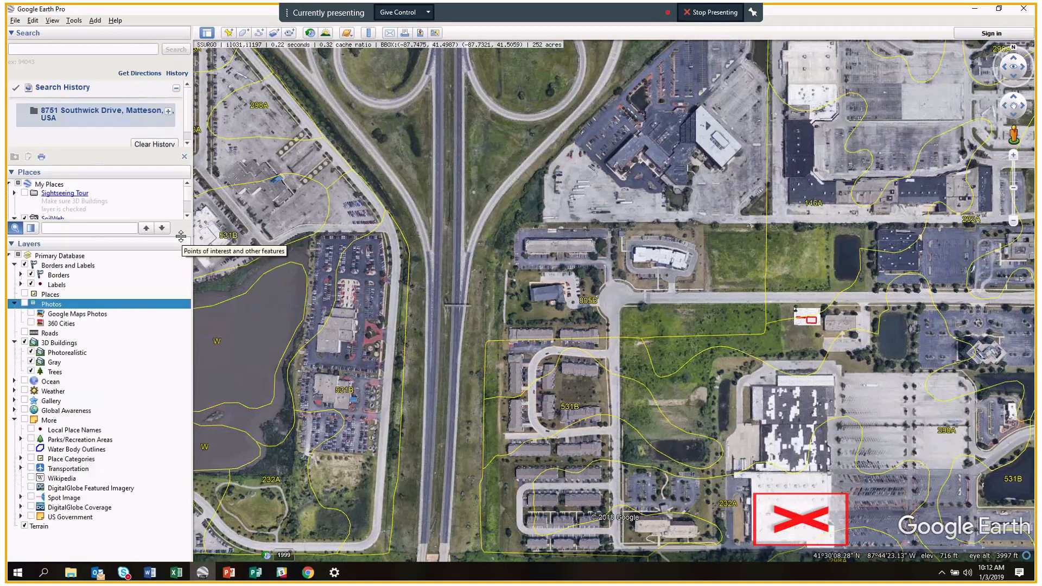
Enlarge the Places panel and uncheck the SoilWeb and FWS Wetlands & Riparian overlays.
{"action": "left_click_drag", "start_coordinate": [180, 236], "coordinate": [164, 537]}
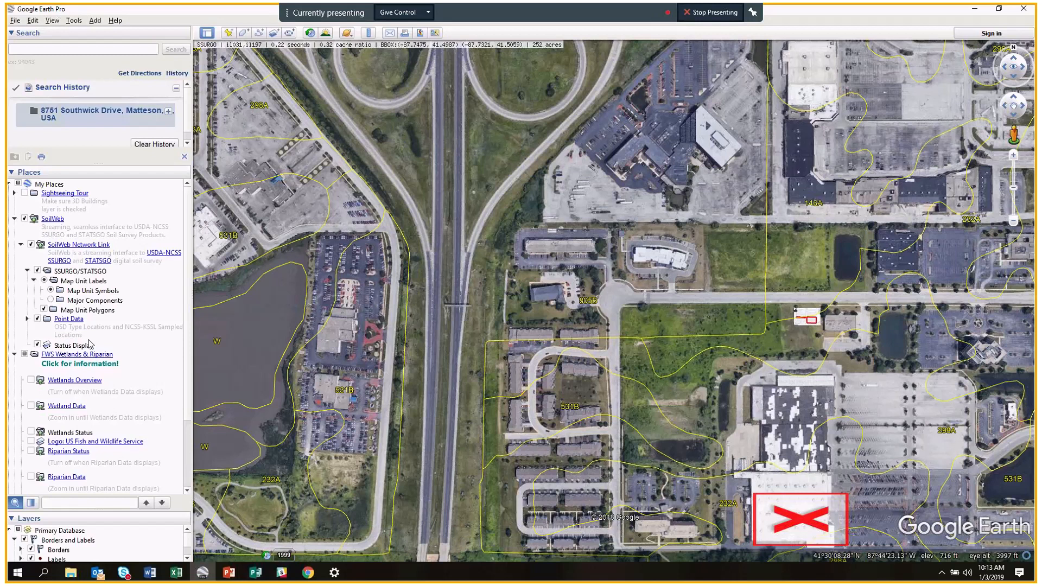
{"action": "left_click", "coordinate": [25, 219]}
{"action": "left_click", "coordinate": [25, 355]}
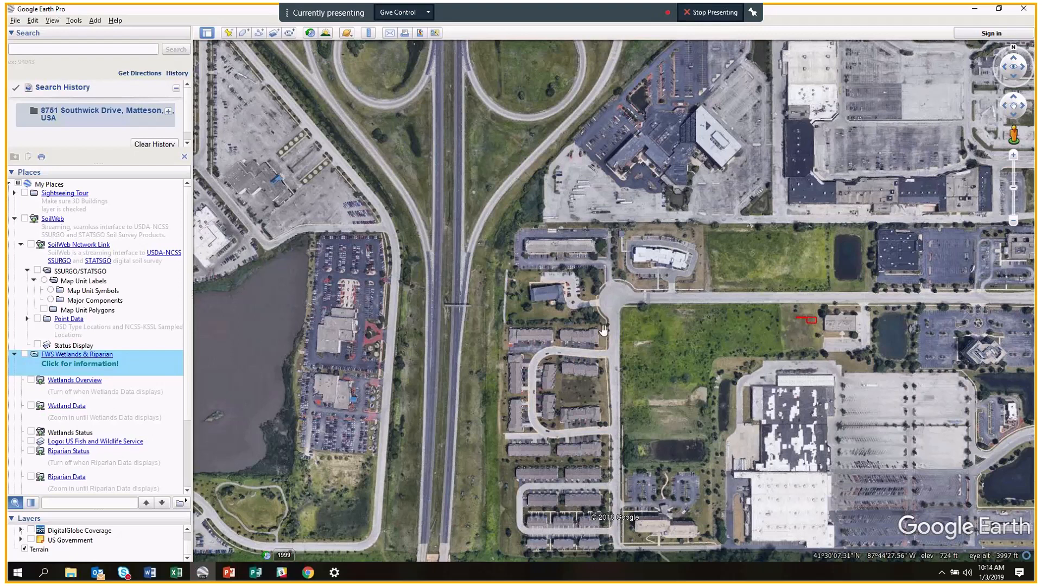
Zoom out to survey the surrounding area, then bring the red-marked site back into view.
{"action": "scroll", "coordinate": [673, 308], "scroll_direction": "down", "scroll_amount": 1}
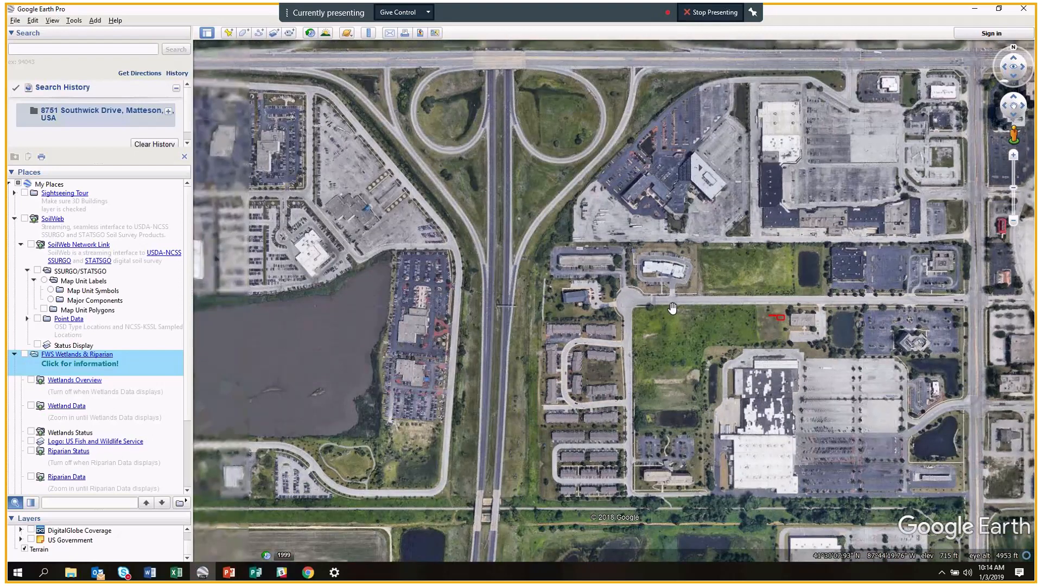
{"action": "scroll", "coordinate": [673, 308], "scroll_direction": "down", "scroll_amount": 2}
{"action": "left_click_drag", "start_coordinate": [678, 443], "coordinate": [563, 266]}
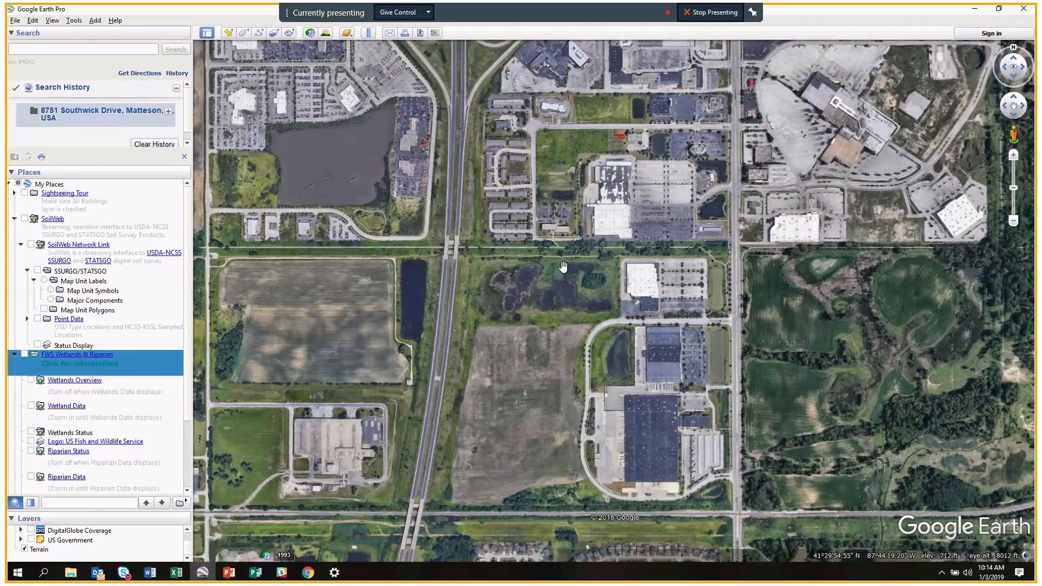
{"action": "scroll", "coordinate": [563, 266], "scroll_direction": "up", "scroll_amount": 1}
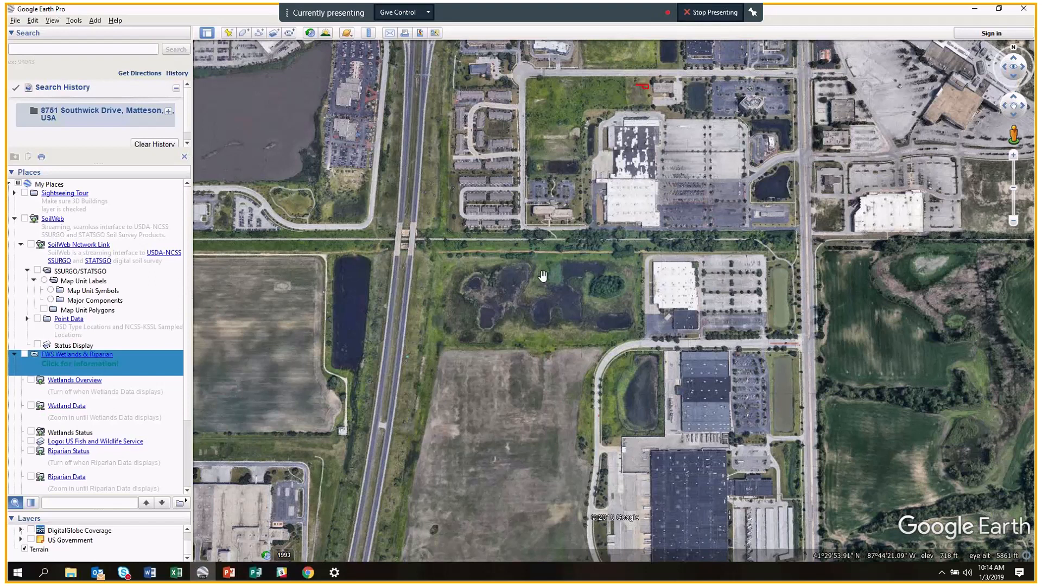
{"action": "scroll", "coordinate": [543, 276], "scroll_direction": "down", "scroll_amount": 1}
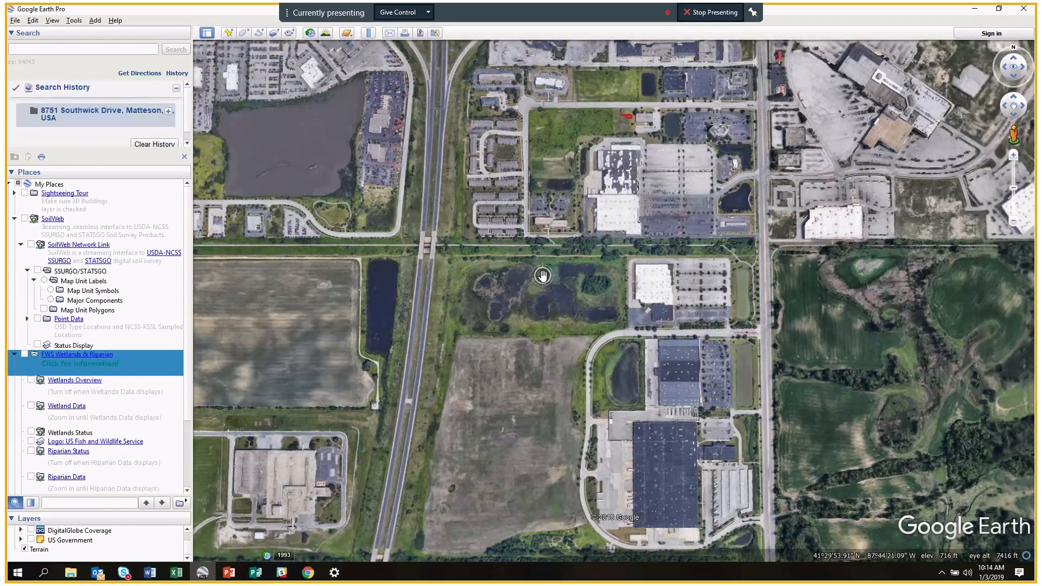
{"action": "left_click_drag", "start_coordinate": [653, 111], "coordinate": [549, 218]}
{"action": "scroll", "coordinate": [548, 217], "scroll_direction": "up", "scroll_amount": 1}
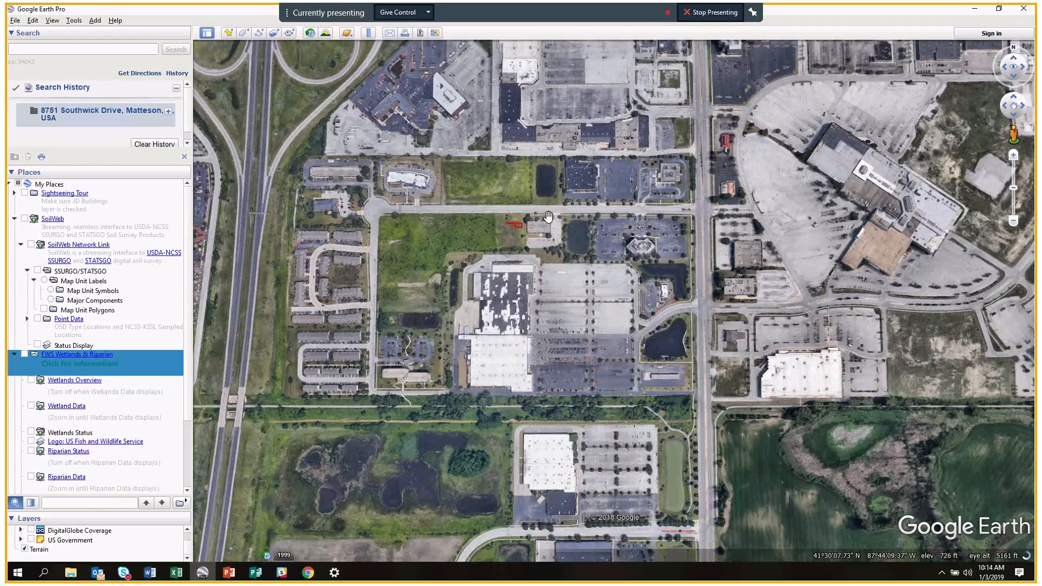
{"action": "scroll", "coordinate": [548, 217], "scroll_direction": "up", "scroll_amount": 2}
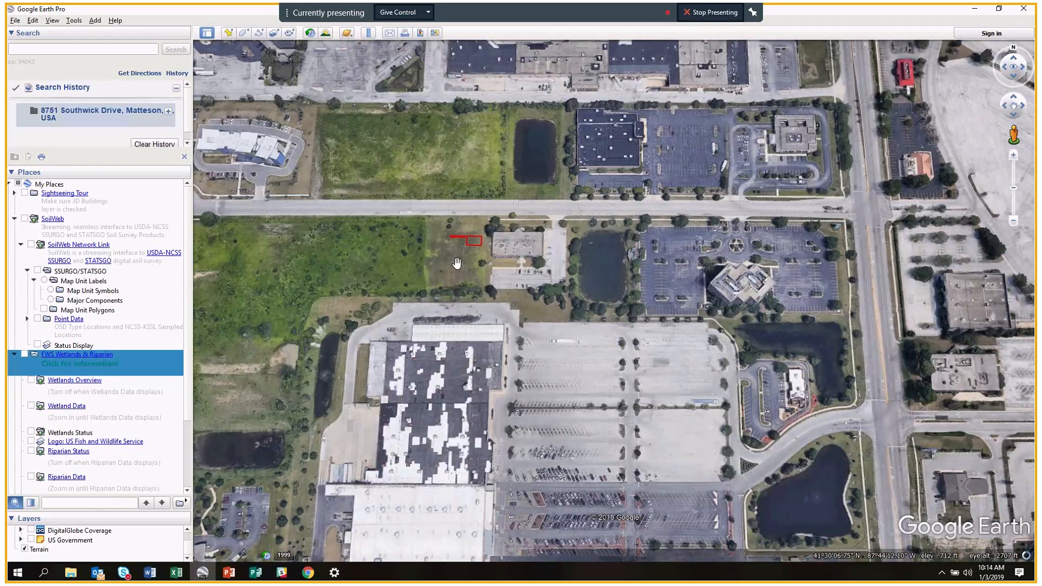
{"action": "scroll", "coordinate": [484, 269], "scroll_direction": "up", "scroll_amount": 1}
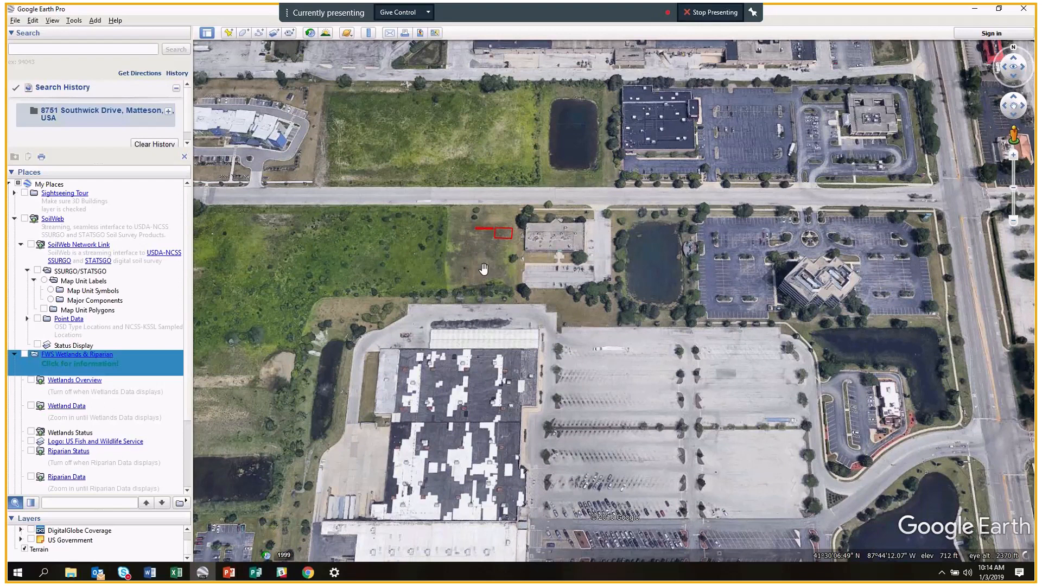
{"action": "scroll", "coordinate": [484, 268], "scroll_direction": "down", "scroll_amount": 1}
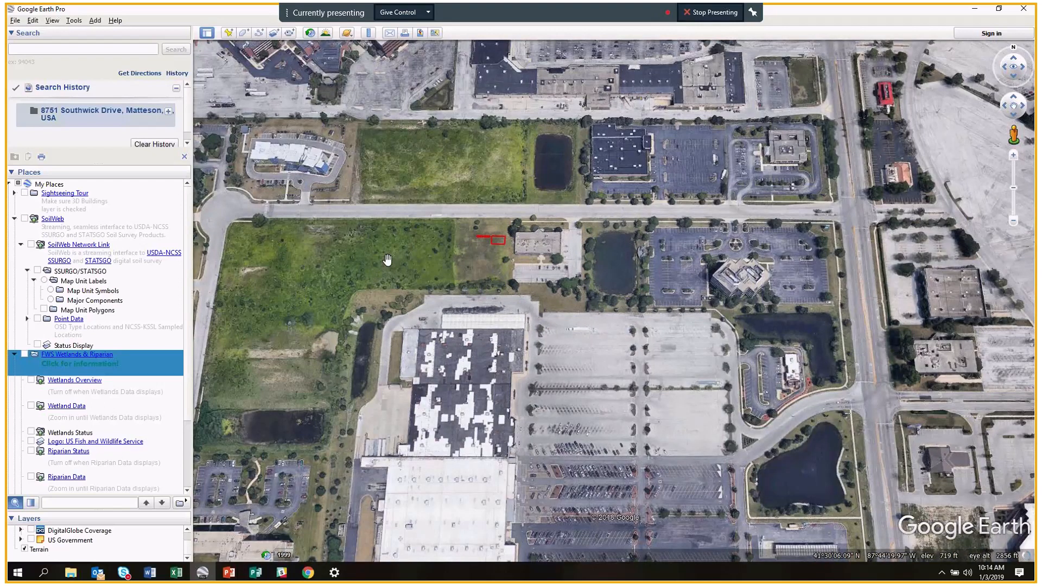
Tilt into a close oblique view of the red bed outlines and enlarge the Layers panel.
{"action": "left_click_drag", "start_coordinate": [500, 266], "coordinate": [527, 267]}
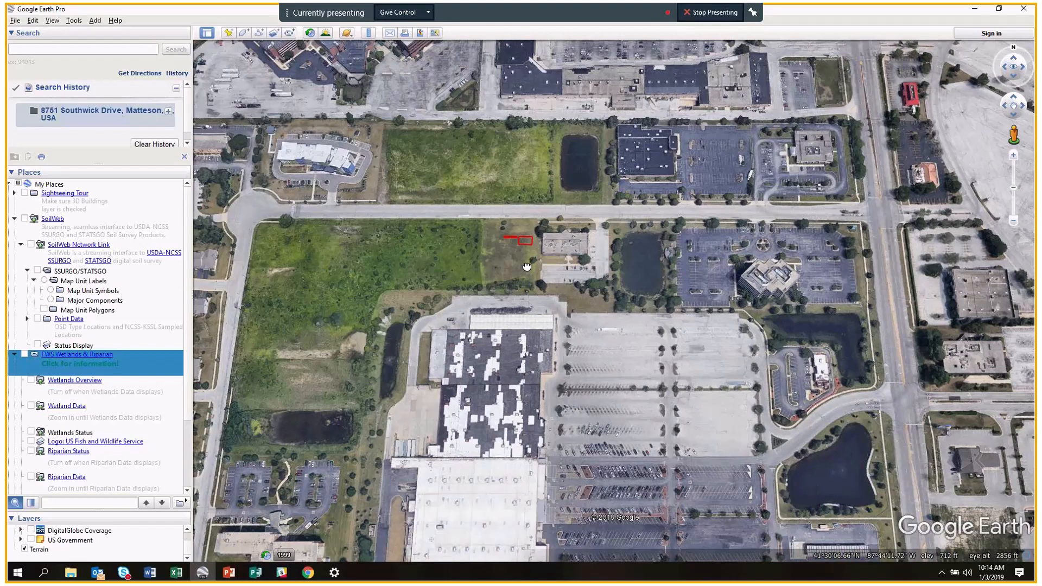
{"action": "scroll", "coordinate": [527, 267], "scroll_direction": "up", "scroll_amount": 3}
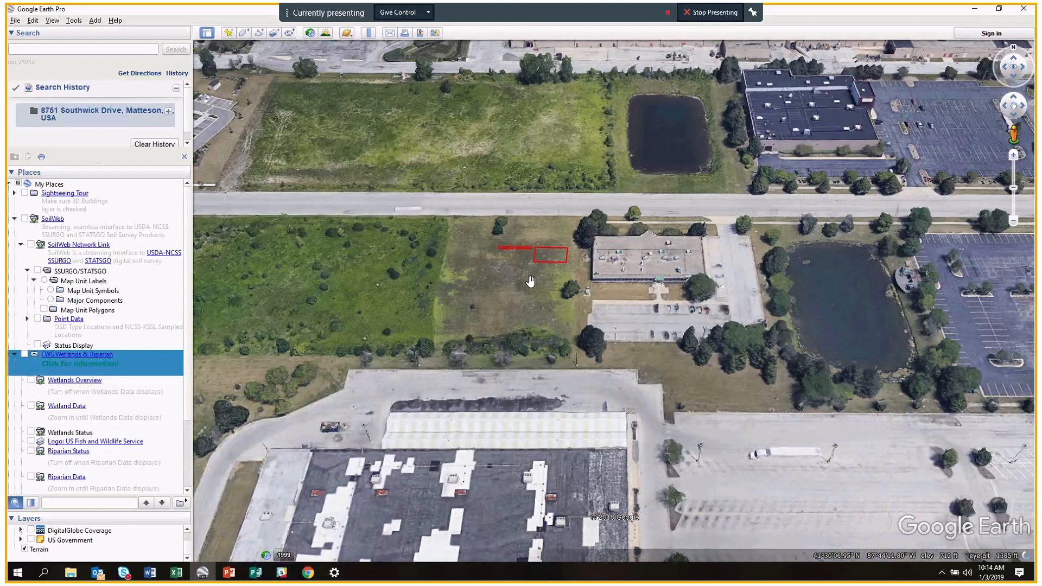
{"action": "scroll", "coordinate": [530, 280], "scroll_direction": "down", "scroll_amount": 2}
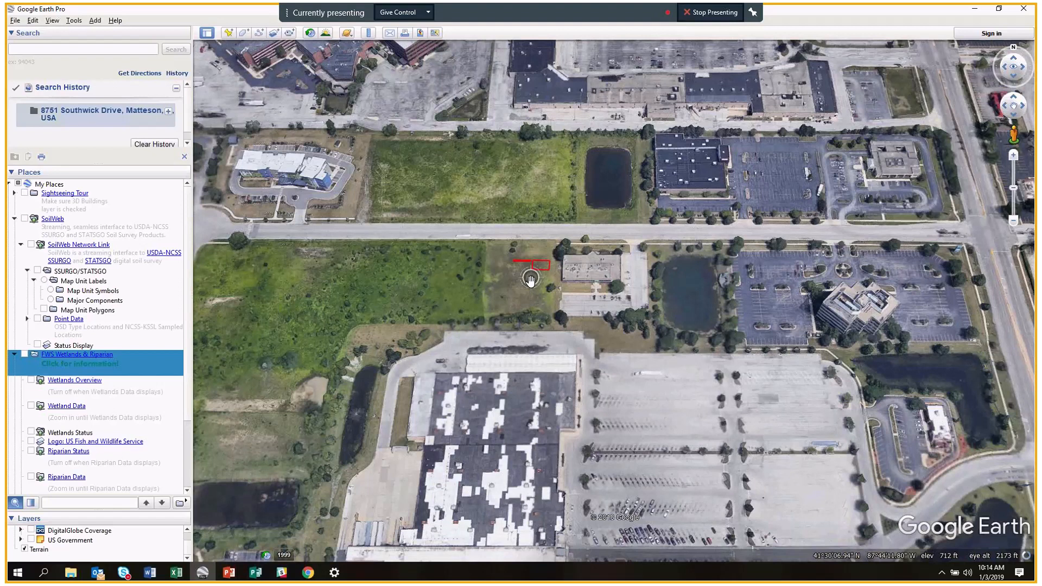
{"action": "scroll", "coordinate": [530, 281], "scroll_direction": "up", "scroll_amount": 2}
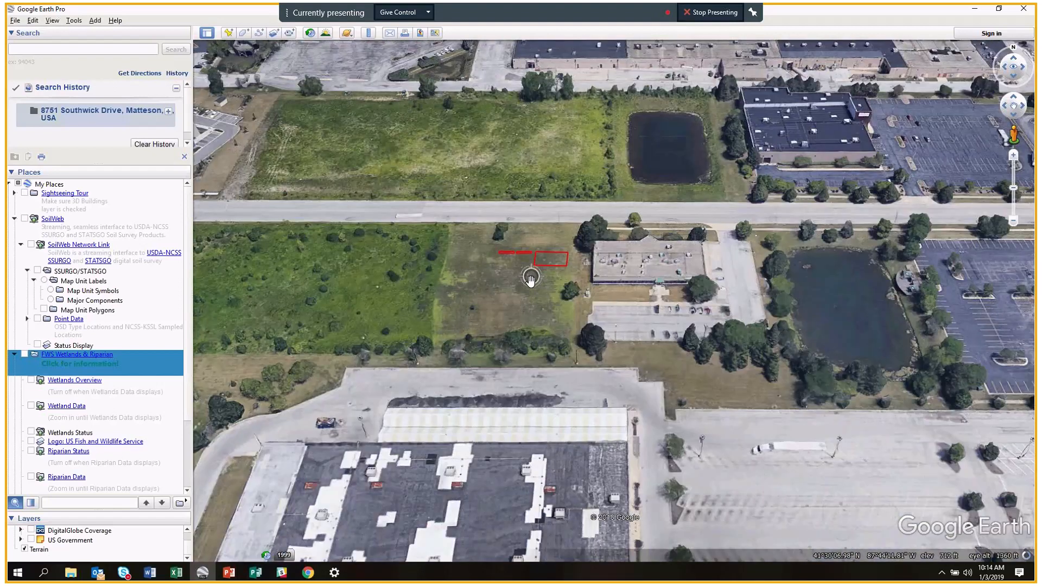
{"action": "scroll", "coordinate": [531, 280], "scroll_direction": "up", "scroll_amount": 1}
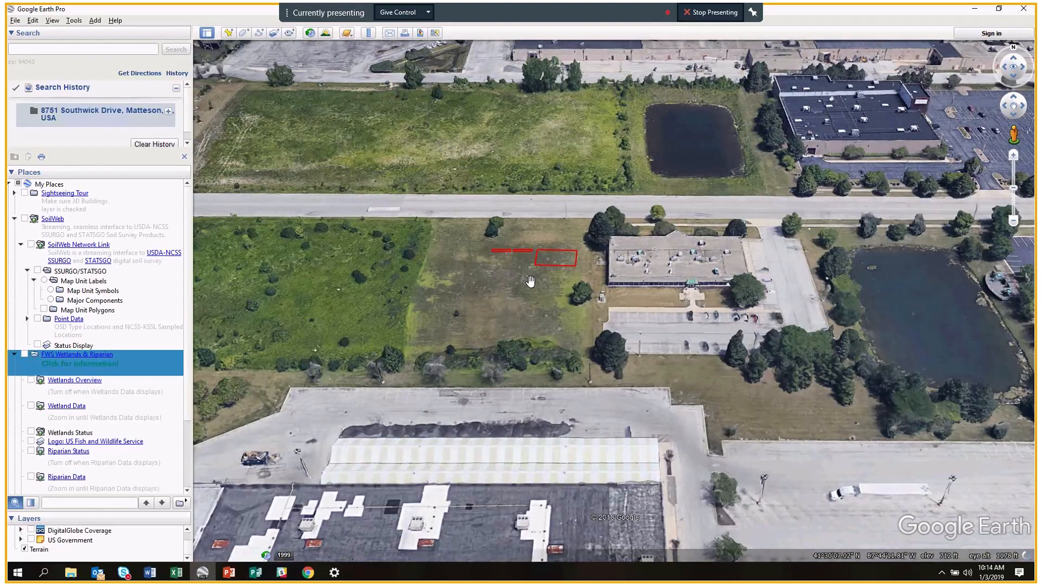
{"action": "scroll", "coordinate": [530, 281], "scroll_direction": "down", "scroll_amount": 1}
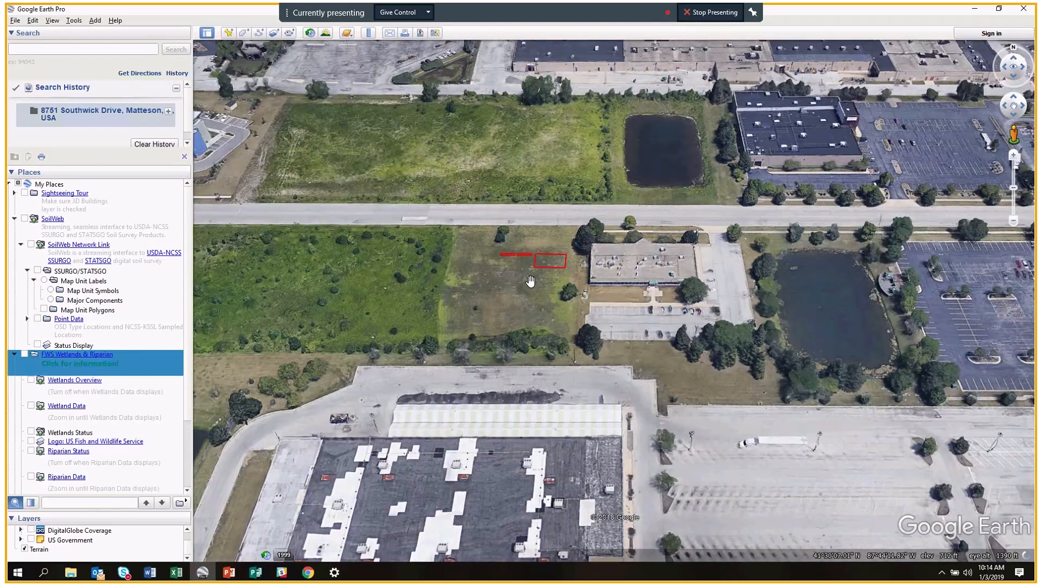
{"action": "scroll", "coordinate": [530, 281], "scroll_direction": "up", "scroll_amount": 1}
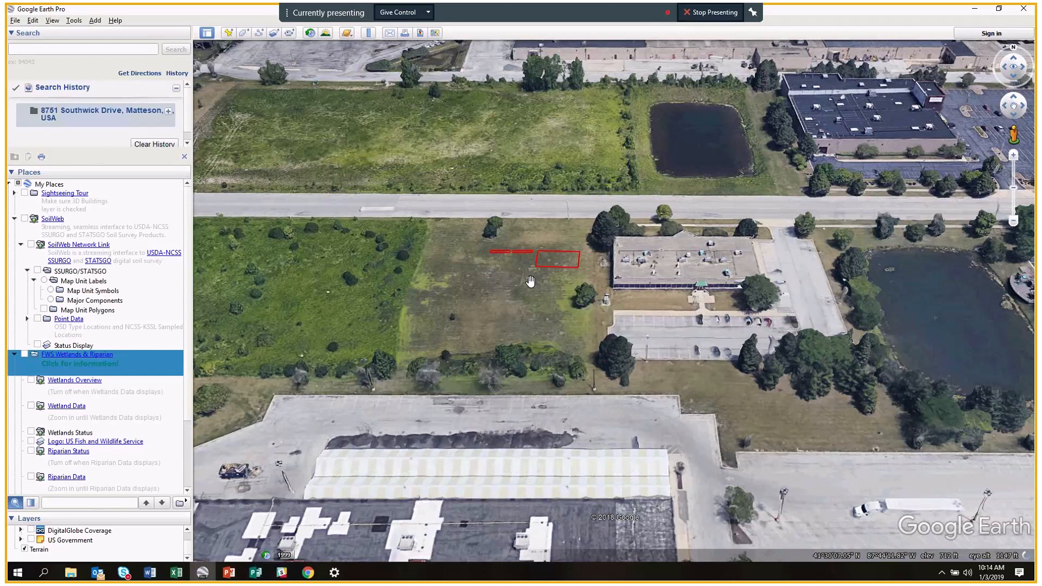
{"action": "scroll", "coordinate": [530, 281], "scroll_direction": "up", "scroll_amount": 1}
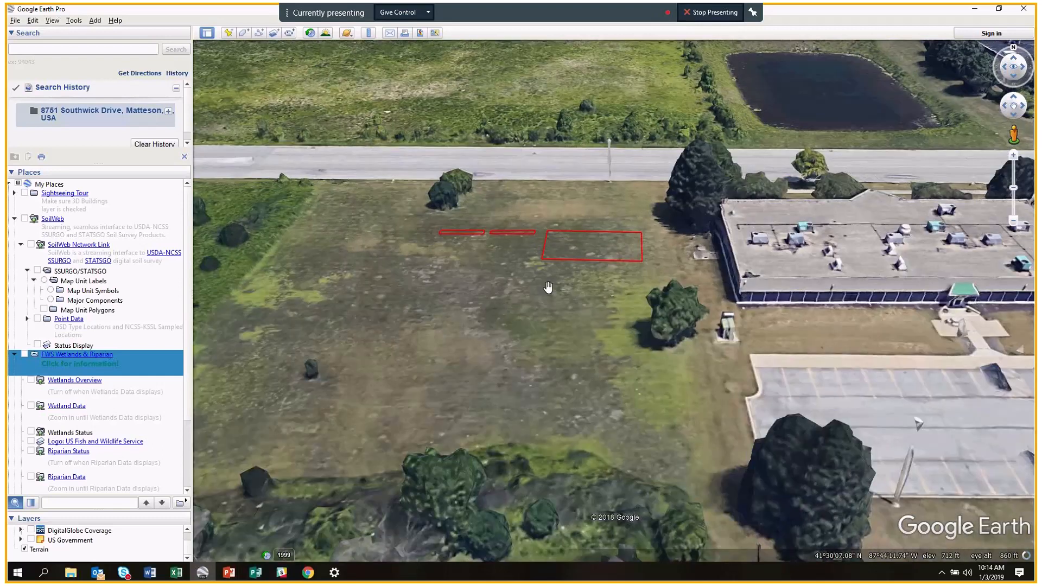
{"action": "mouse_move", "coordinate": [553, 261]}
{"action": "middle_mouse_down"}
{"action": "mouse_move", "coordinate": [575, 336]}
{"action": "mouse_move", "coordinate": [548, 248]}
{"action": "middle_mouse_up"}
{"action": "left_click_drag", "start_coordinate": [924, 250], "coordinate": [787, 237]}
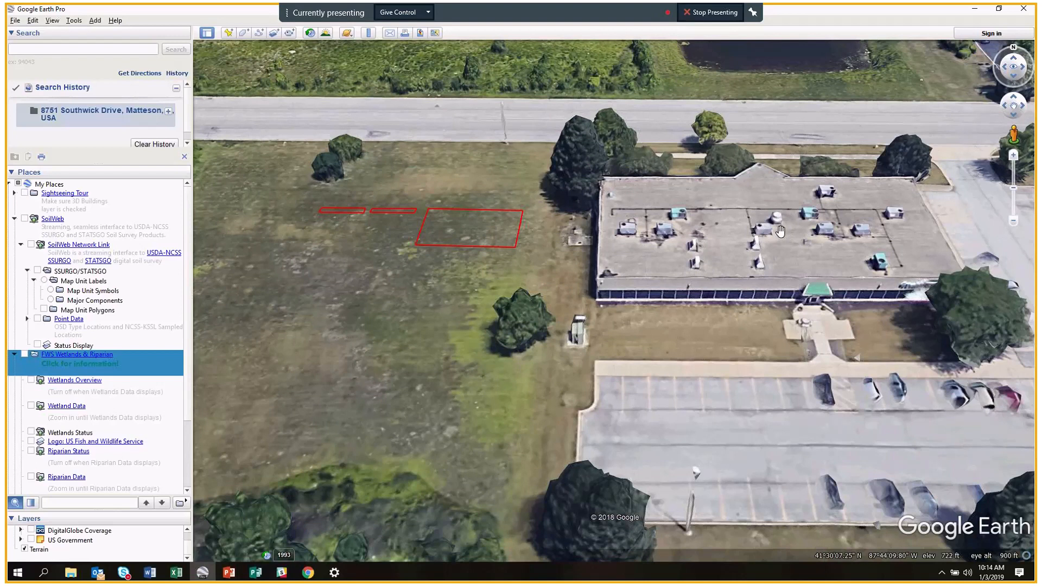
{"action": "left_click_drag", "start_coordinate": [512, 265], "coordinate": [694, 256]}
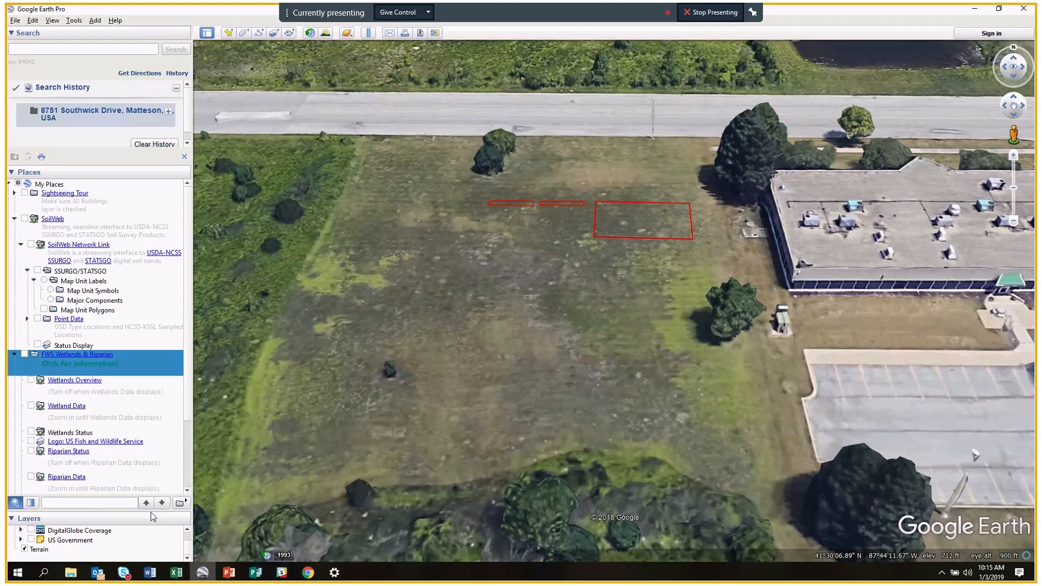
{"action": "left_click_drag", "start_coordinate": [151, 511], "coordinate": [143, 251]}
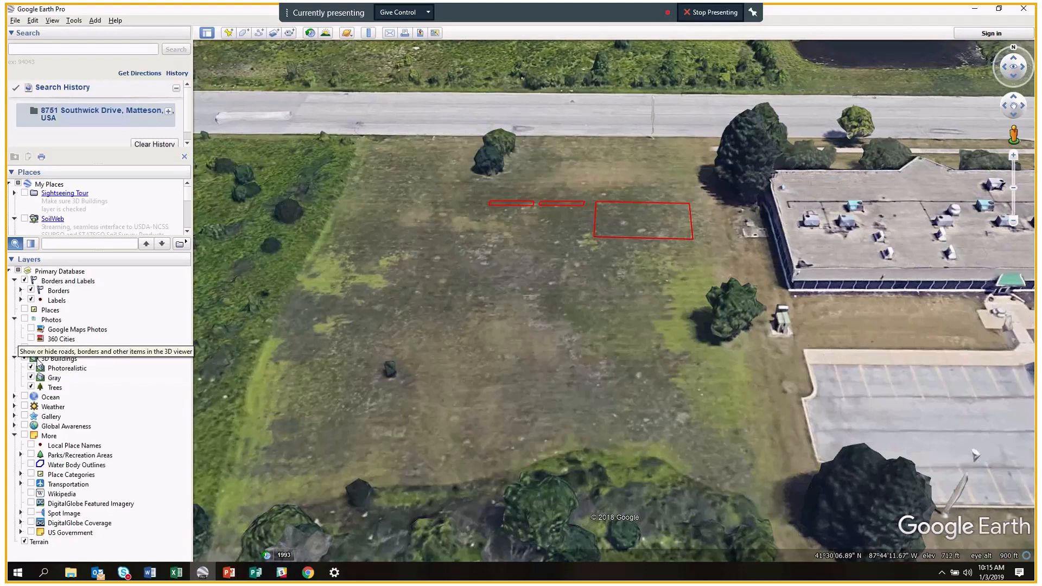
Hide 3D Buildings and tilt to a near top-down view centred on the lot.
{"action": "left_click", "coordinate": [25, 358]}
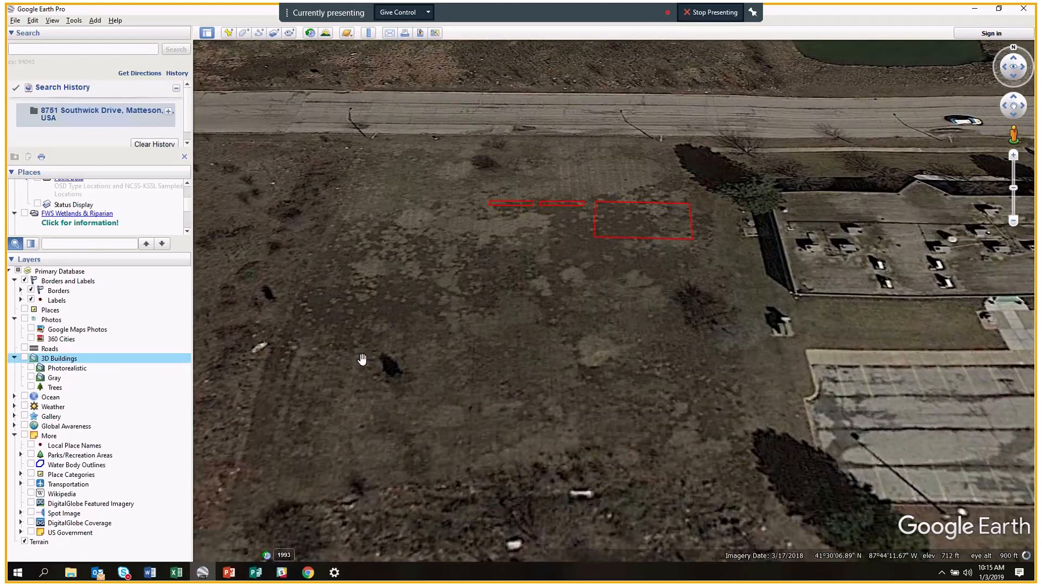
{"action": "middle_click_drag", "start_coordinate": [532, 344], "coordinate": [549, 304]}
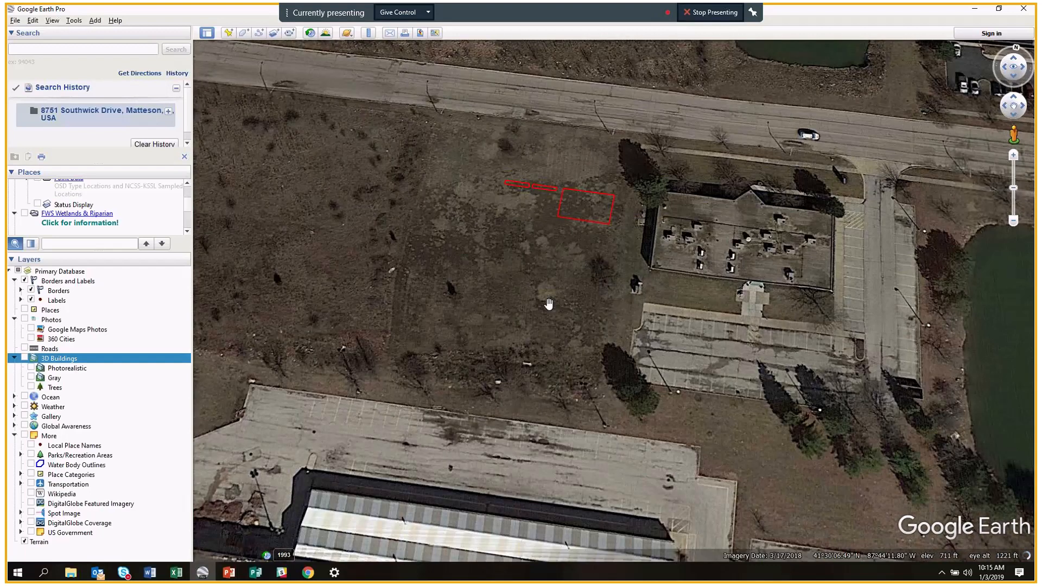
{"action": "scroll", "coordinate": [548, 287], "scroll_direction": "up", "scroll_amount": 1}
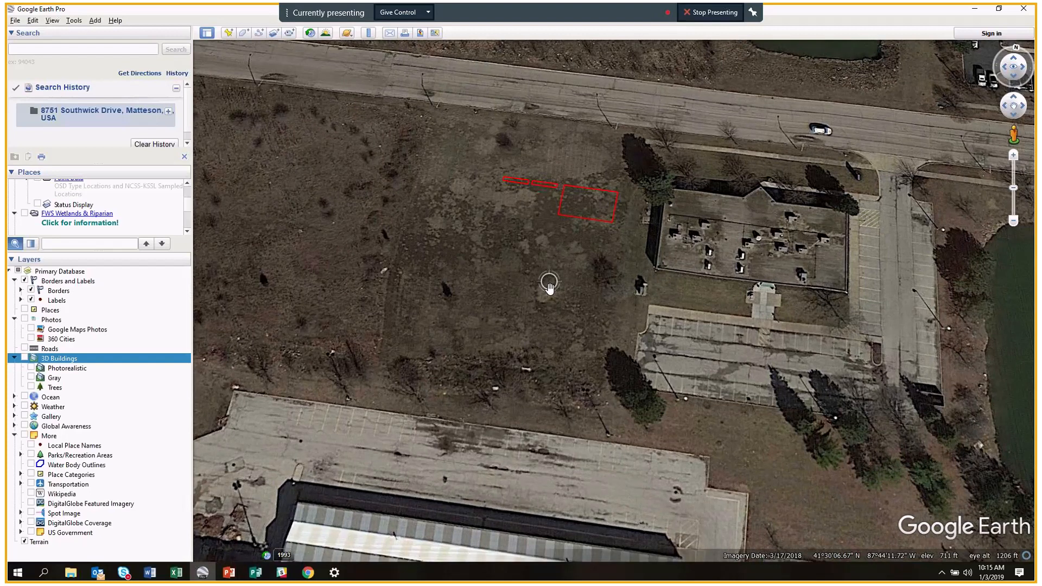
{"action": "left_click_drag", "start_coordinate": [549, 287], "coordinate": [568, 314]}
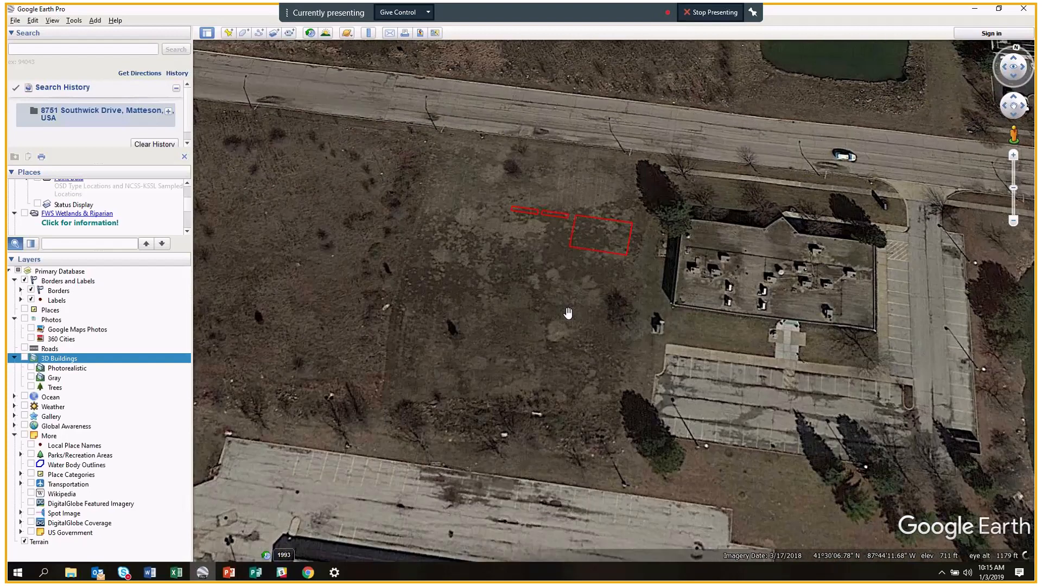
{"action": "middle_click_drag", "start_coordinate": [553, 311], "coordinate": [576, 245]}
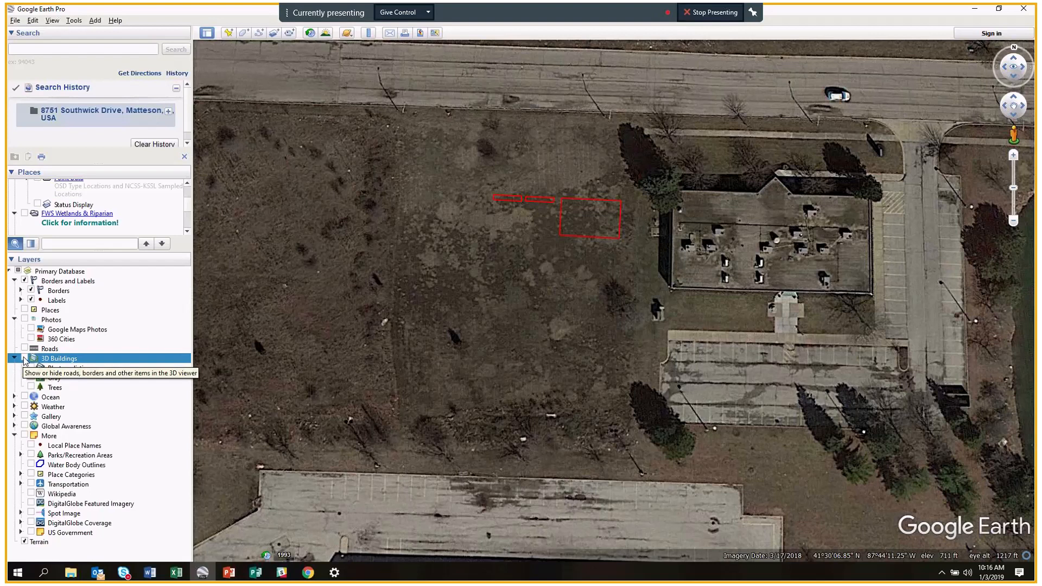
Re-enable 3D Buildings in a tilted view, toggling them off once to compare the greener imagery.
{"action": "left_click", "coordinate": [24, 358]}
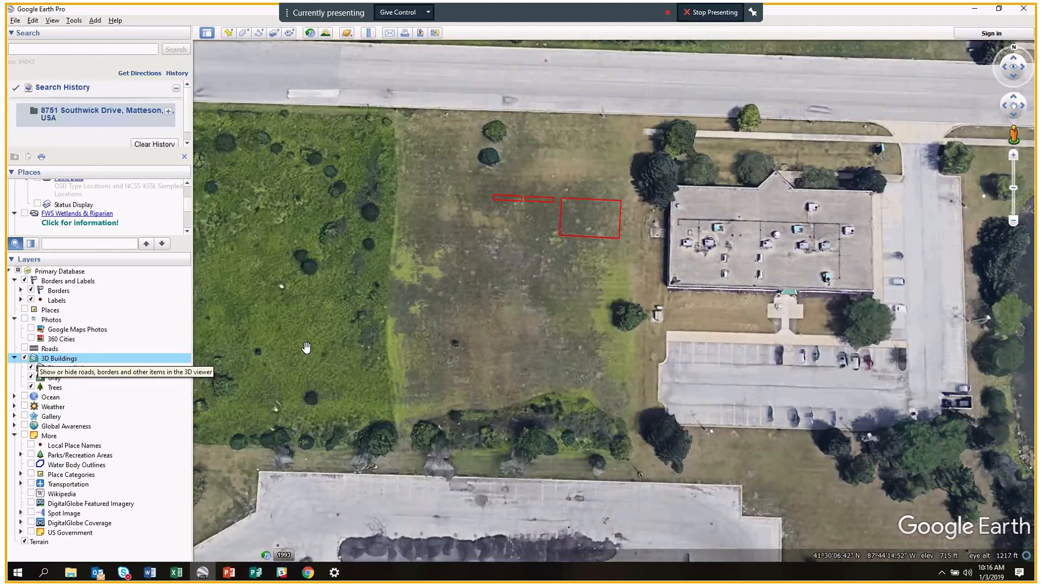
{"action": "middle_click_drag", "start_coordinate": [301, 337], "coordinate": [327, 445]}
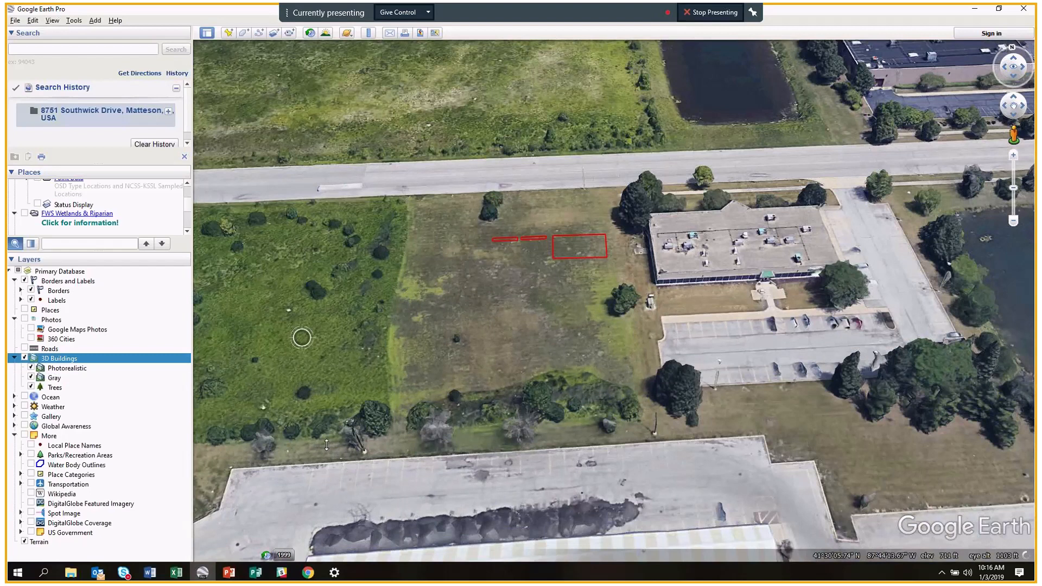
{"action": "left_click", "coordinate": [25, 358]}
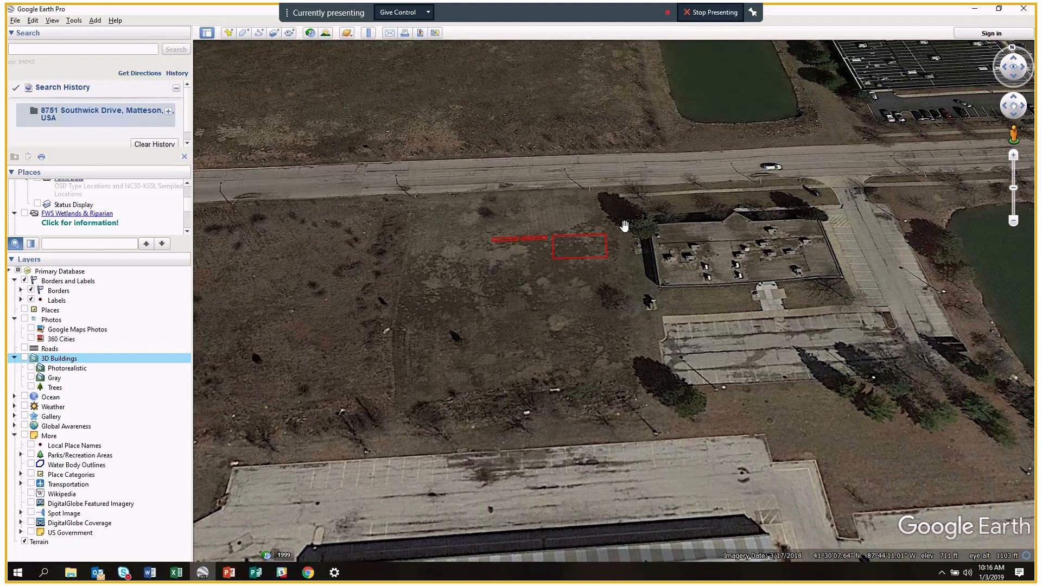
{"action": "left_click", "coordinate": [24, 358]}
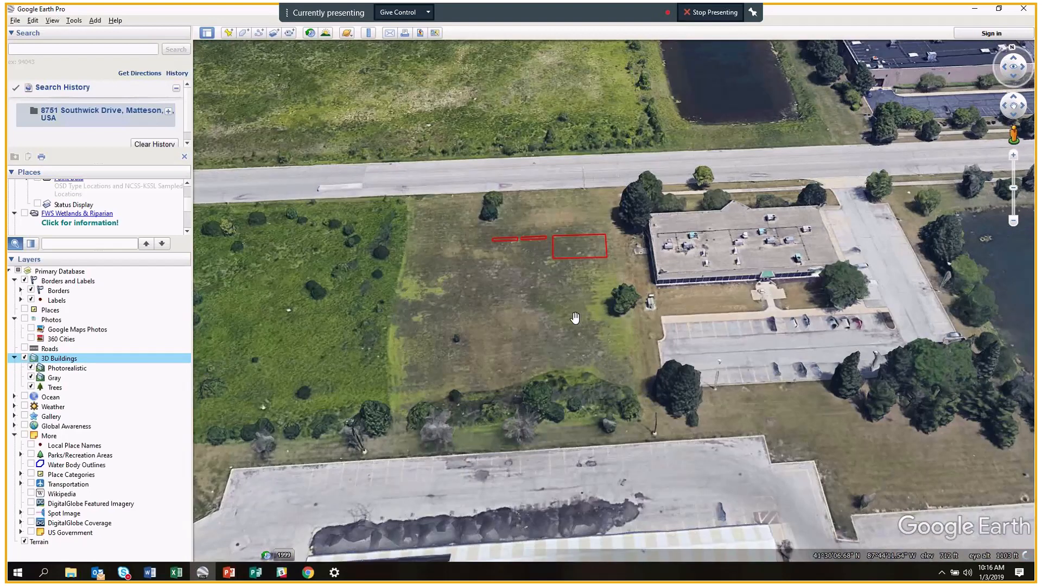
{"action": "left_click_drag", "start_coordinate": [561, 315], "coordinate": [559, 378]}
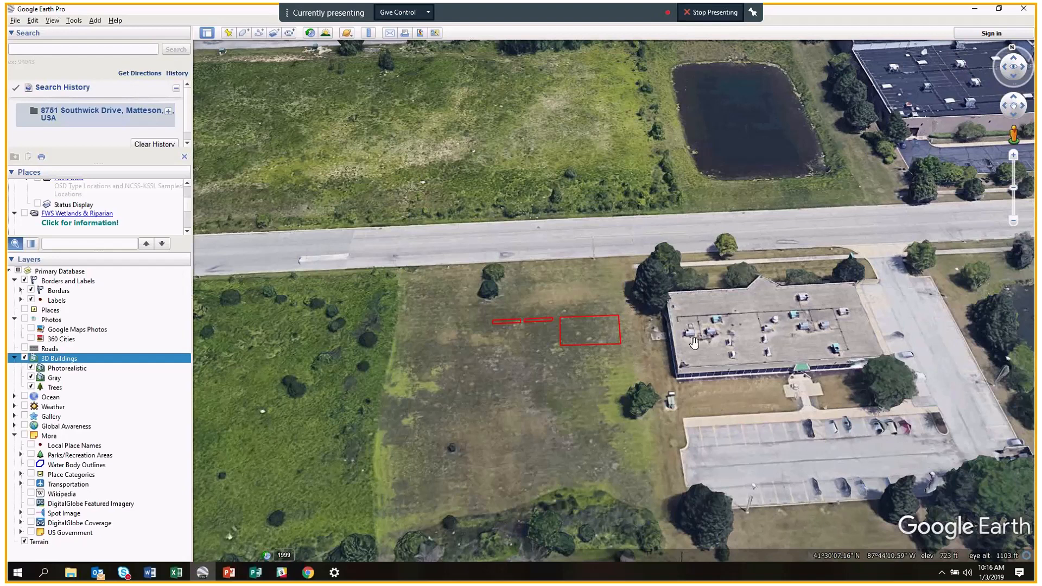
{"action": "double_click", "coordinate": [654, 343]}
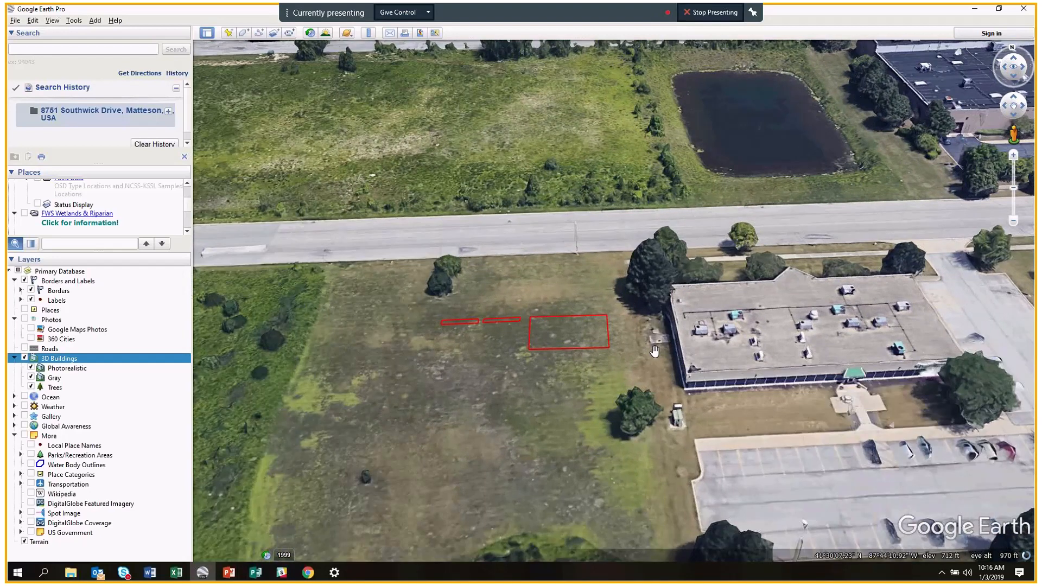
{"action": "scroll", "coordinate": [655, 347], "scroll_direction": "down", "scroll_amount": 3}
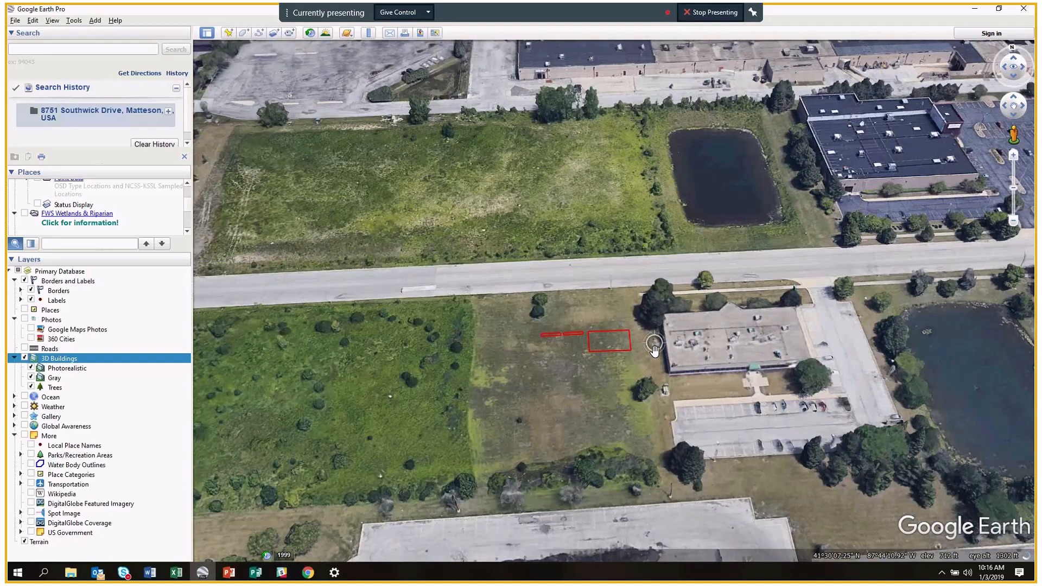
{"action": "scroll", "coordinate": [655, 347], "scroll_direction": "up", "scroll_amount": 2}
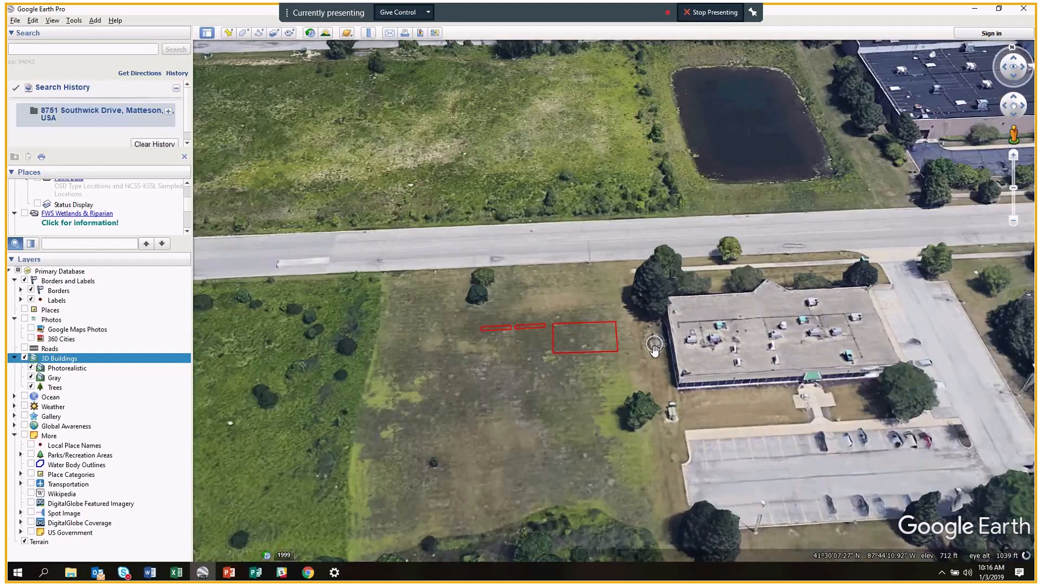
{"action": "scroll", "coordinate": [655, 351], "scroll_direction": "down", "scroll_amount": 1}
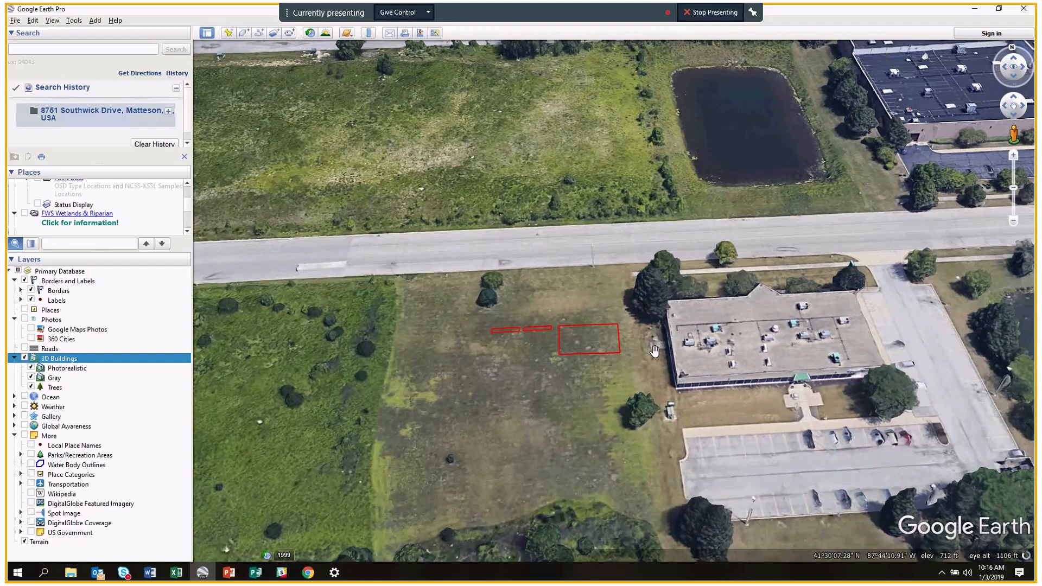
{"action": "scroll", "coordinate": [654, 351], "scroll_direction": "up", "scroll_amount": 1}
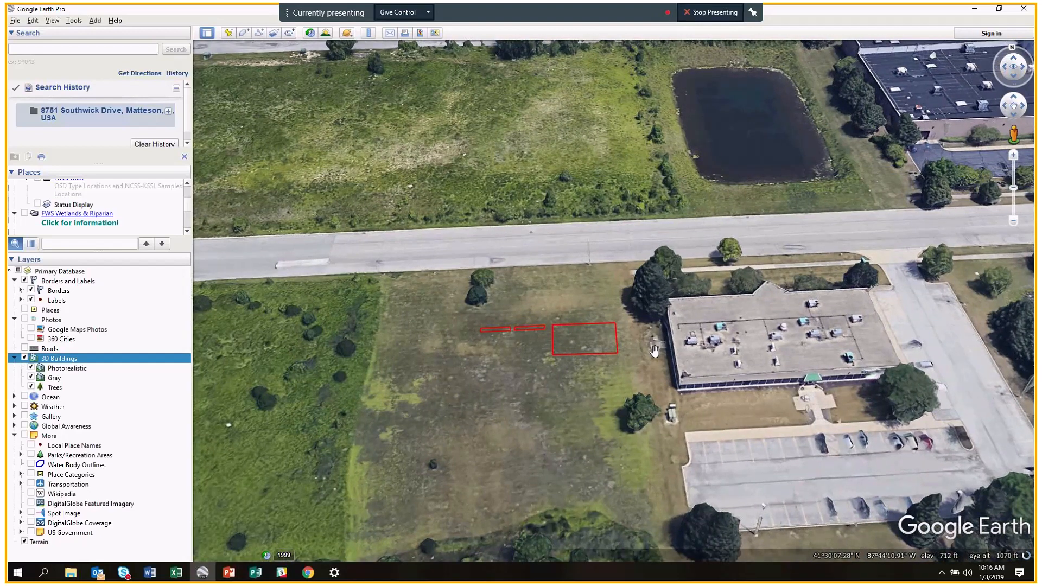
{"action": "scroll", "coordinate": [655, 351], "scroll_direction": "up", "scroll_amount": 2}
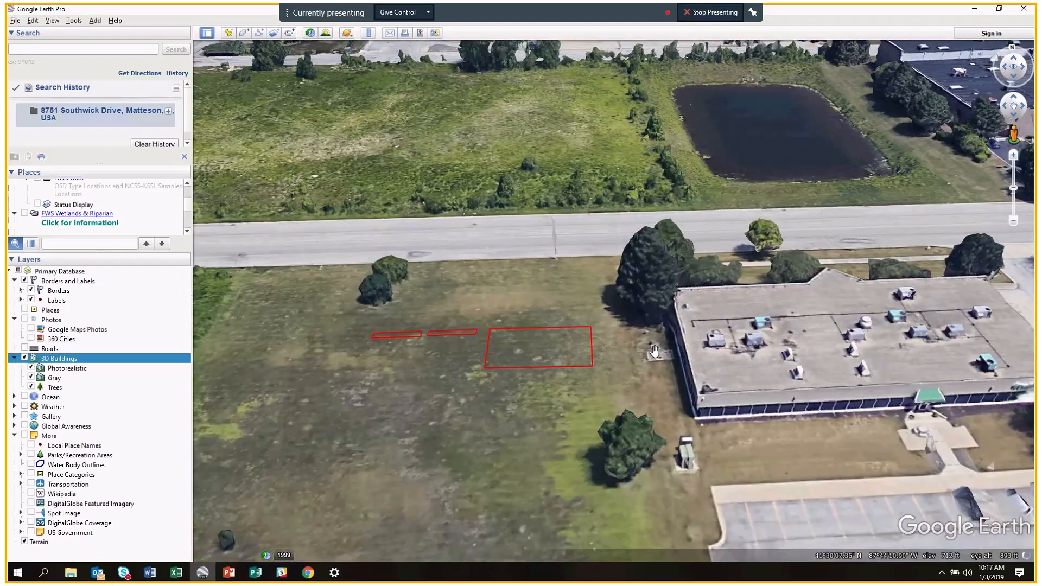
{"action": "scroll", "coordinate": [654, 350], "scroll_direction": "up", "scroll_amount": 1}
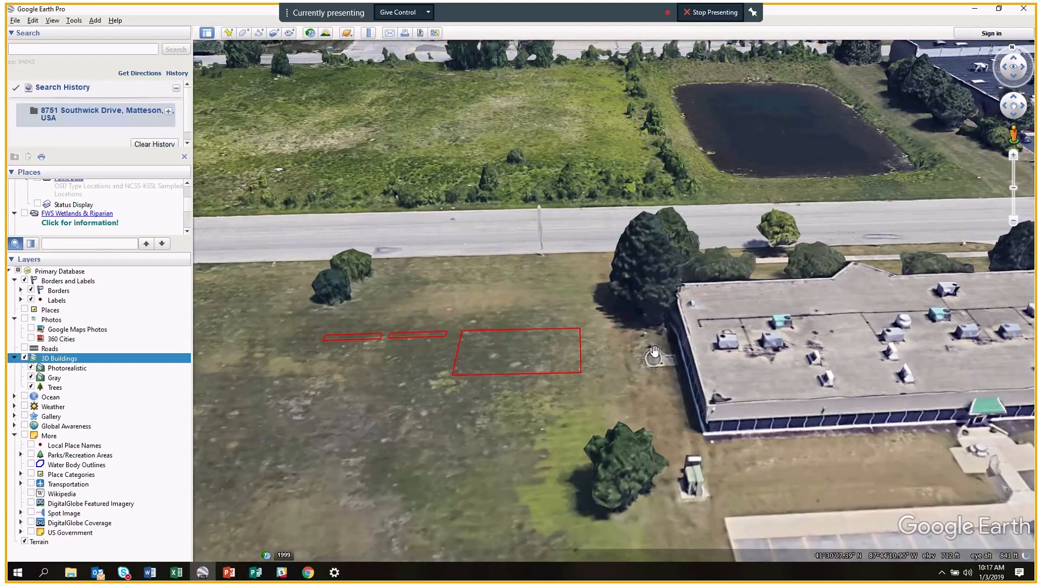
{"action": "scroll", "coordinate": [655, 351], "scroll_direction": "down", "scroll_amount": 2}
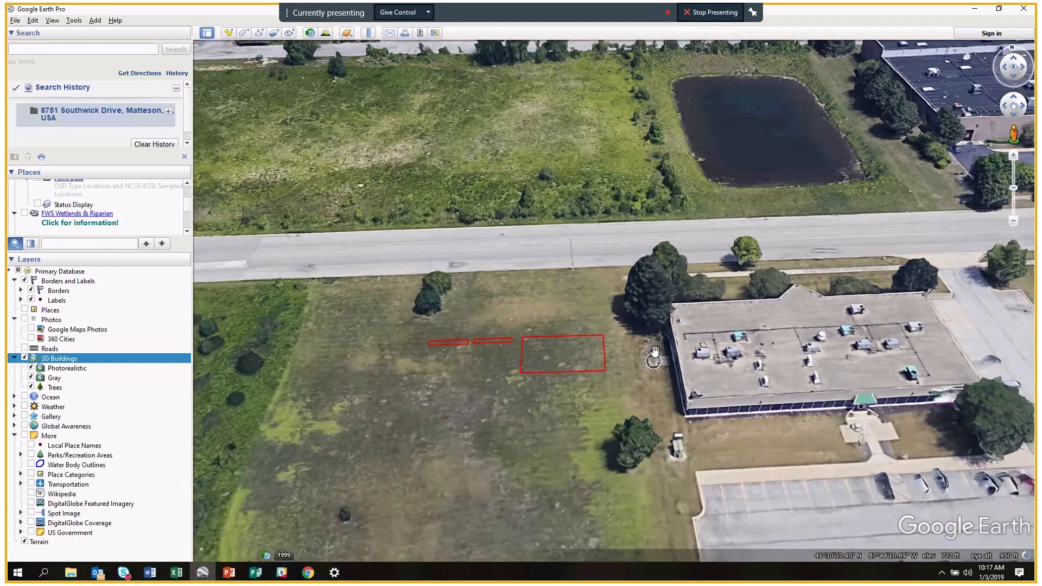
{"action": "scroll", "coordinate": [655, 351], "scroll_direction": "down", "scroll_amount": 1}
{"action": "middle_click_drag", "start_coordinate": [655, 351], "coordinate": [647, 167]}
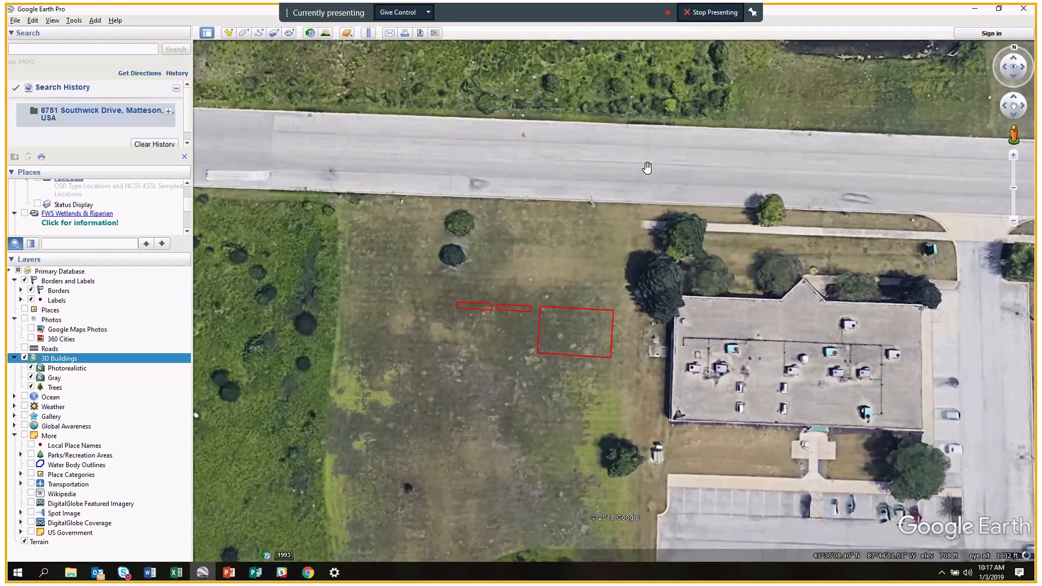
Zoom, tilt and pan to a low-angle view across the red outlines toward the pond and distant buildings.
{"action": "scroll", "coordinate": [647, 168], "scroll_direction": "up", "scroll_amount": 2}
{"action": "scroll", "coordinate": [647, 168], "scroll_direction": "down", "scroll_amount": 2}
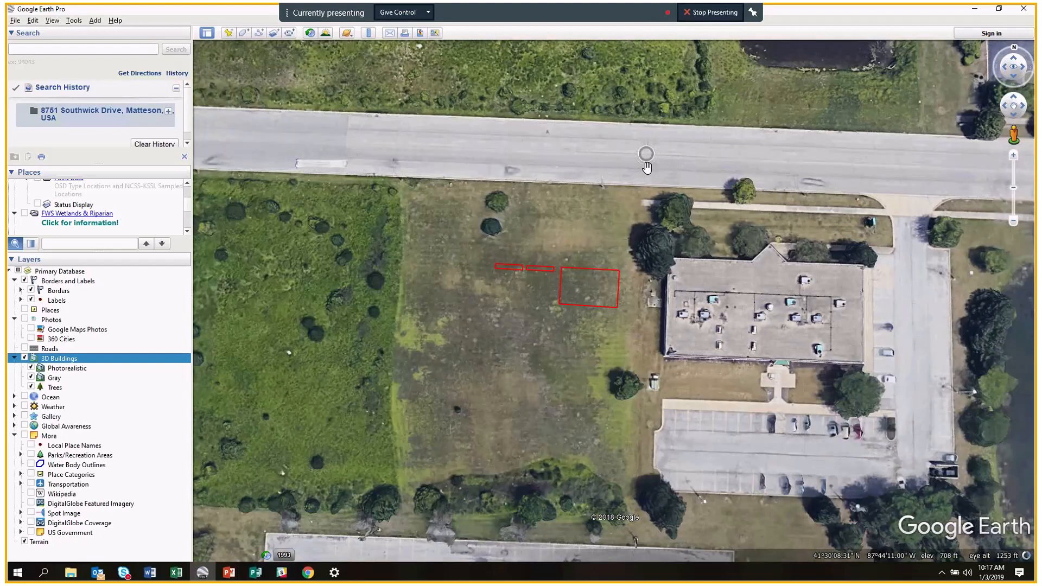
{"action": "middle_click_drag", "start_coordinate": [647, 168], "coordinate": [628, 217]}
{"action": "left_click_drag", "start_coordinate": [602, 361], "coordinate": [590, 317]}
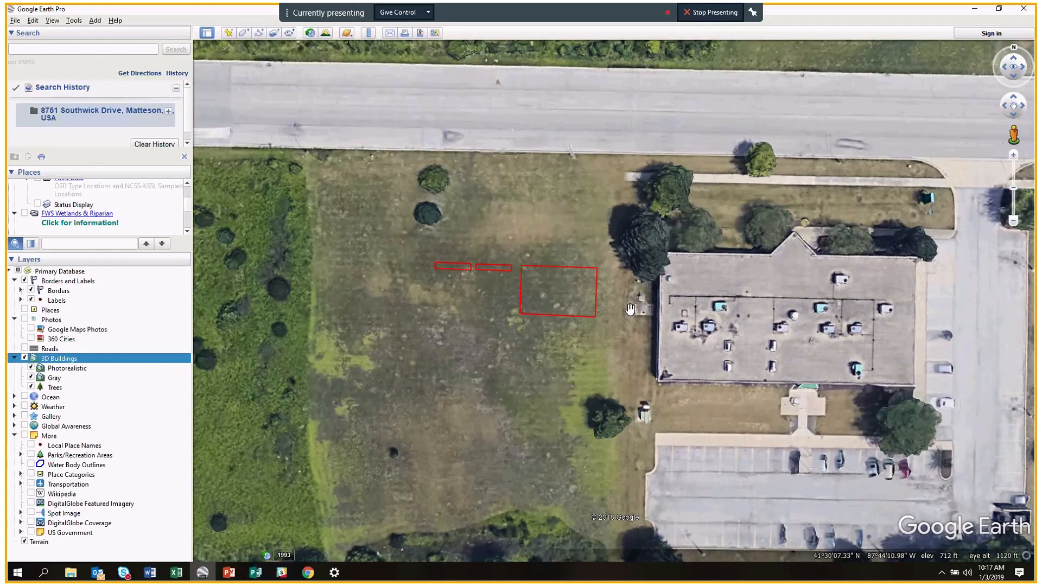
{"action": "middle_click_drag", "start_coordinate": [636, 319], "coordinate": [618, 537]}
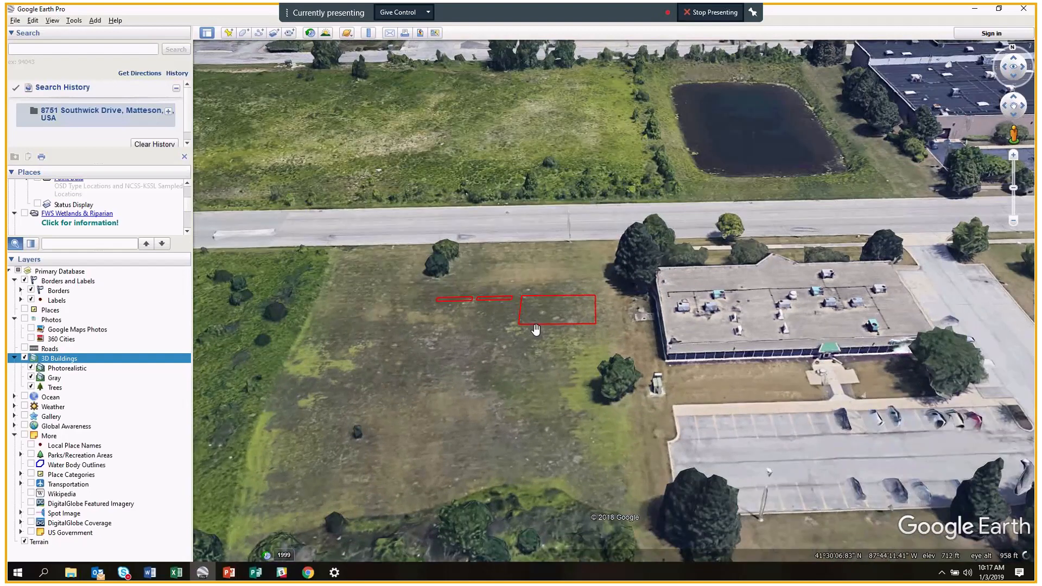
{"action": "middle_click_drag", "start_coordinate": [537, 292], "coordinate": [612, 278]}
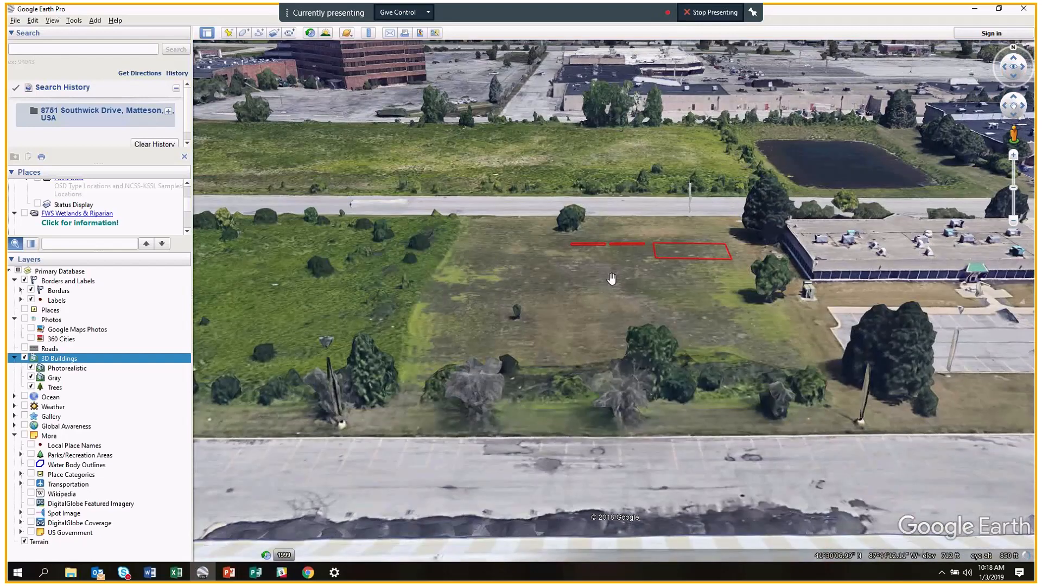
Leave ground-level view and rotate, pan and tilt around the three red bed outlines.
{"action": "scroll", "coordinate": [773, 347], "scroll_direction": "up", "scroll_amount": 5}
{"action": "scroll", "coordinate": [773, 347], "scroll_direction": "up", "scroll_amount": 3}
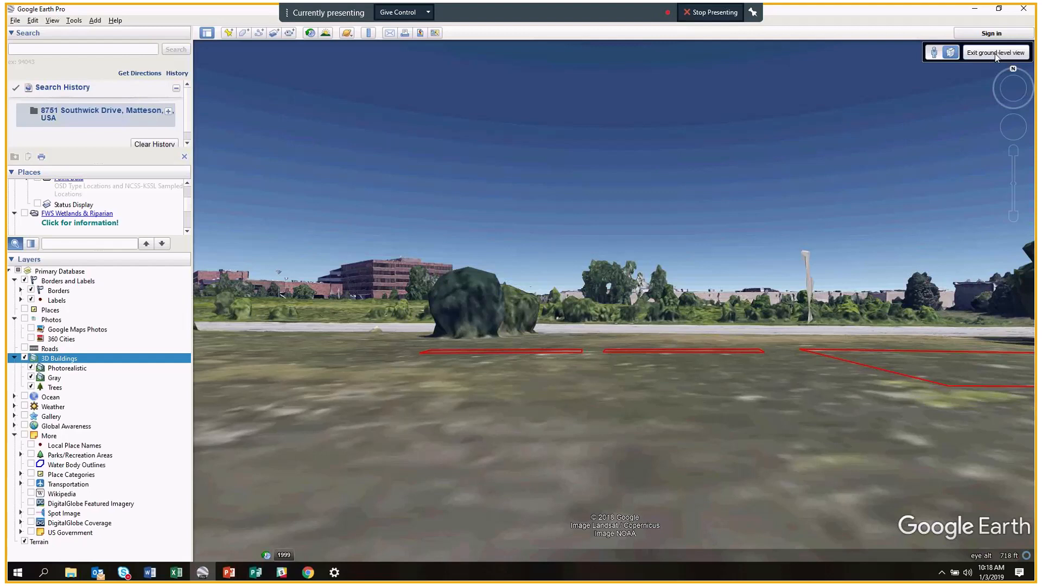
{"action": "left_click", "coordinate": [995, 52]}
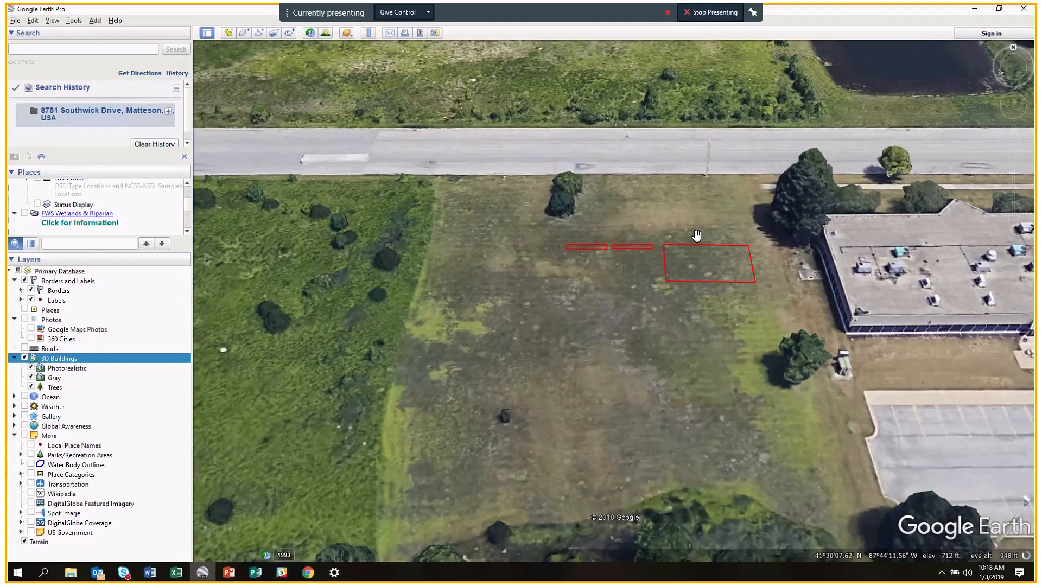
{"action": "middle_click_drag", "start_coordinate": [697, 236], "coordinate": [751, 232]}
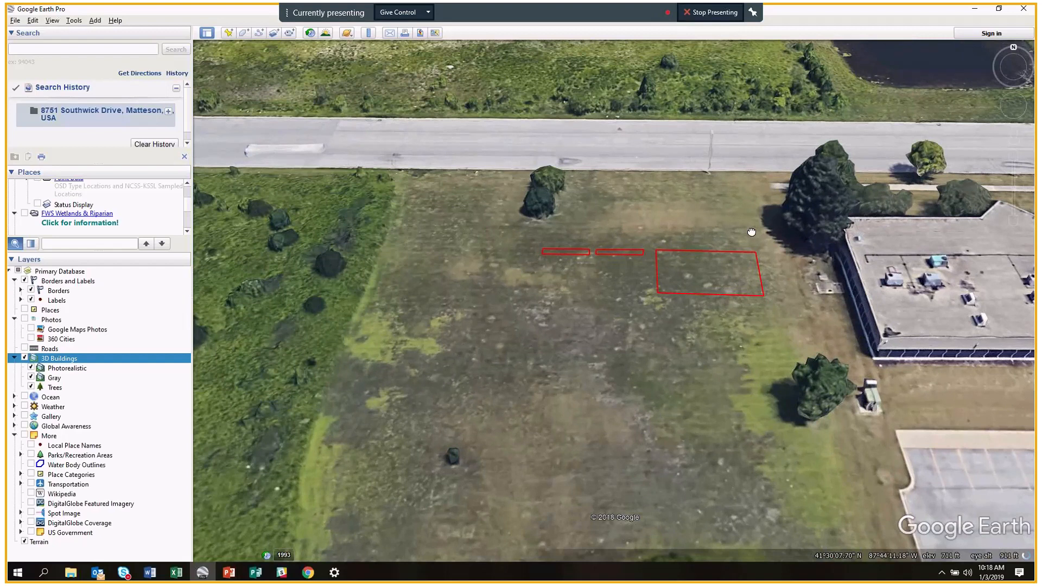
{"action": "left_click_drag", "start_coordinate": [752, 232], "coordinate": [667, 233]}
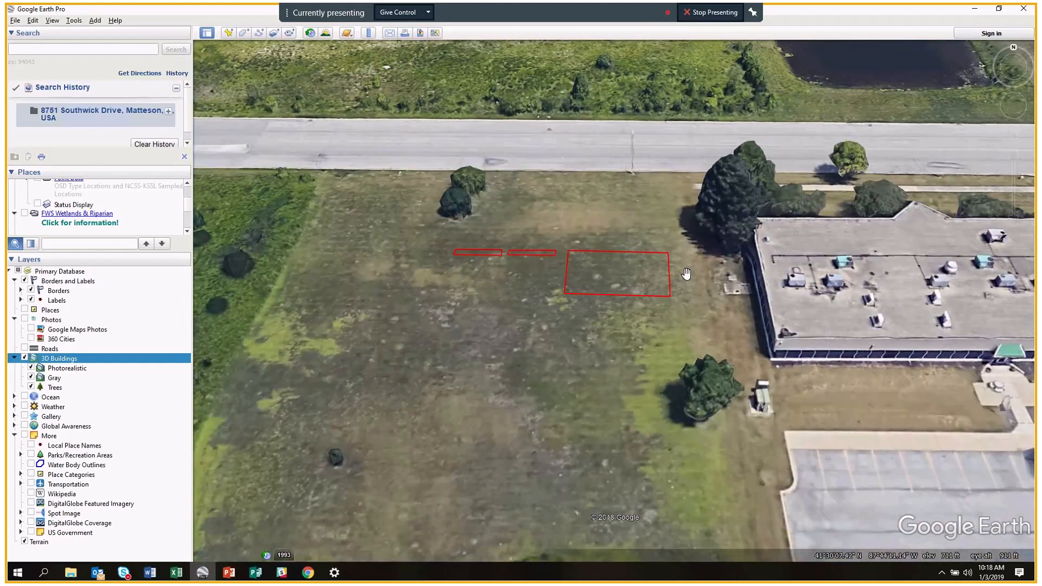
{"action": "middle_click_drag", "start_coordinate": [687, 274], "coordinate": [695, 298]}
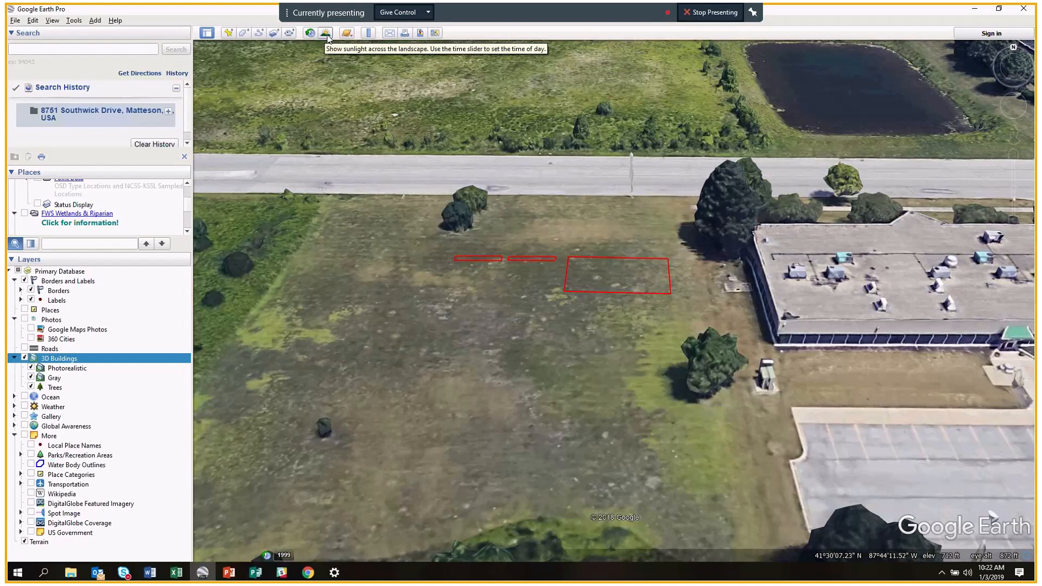
{"action": "left_click", "coordinate": [326, 34]}
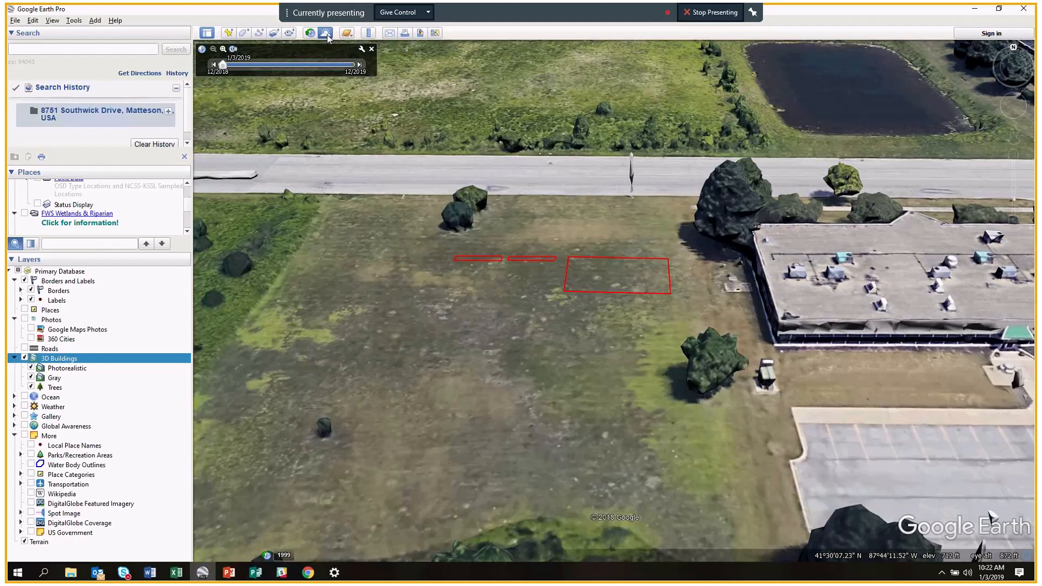
{"action": "left_click", "coordinate": [332, 65]}
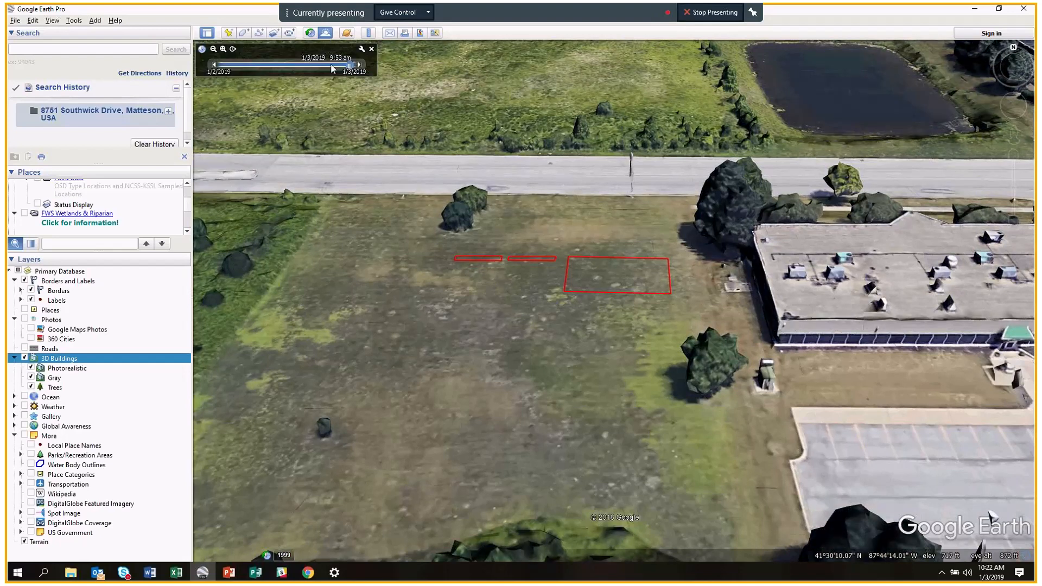
{"action": "mouse_move", "coordinate": [333, 68]}
{"action": "left_mouse_down"}
{"action": "mouse_move", "coordinate": [251, 69]}
{"action": "mouse_move", "coordinate": [318, 76]}
{"action": "left_mouse_up"}
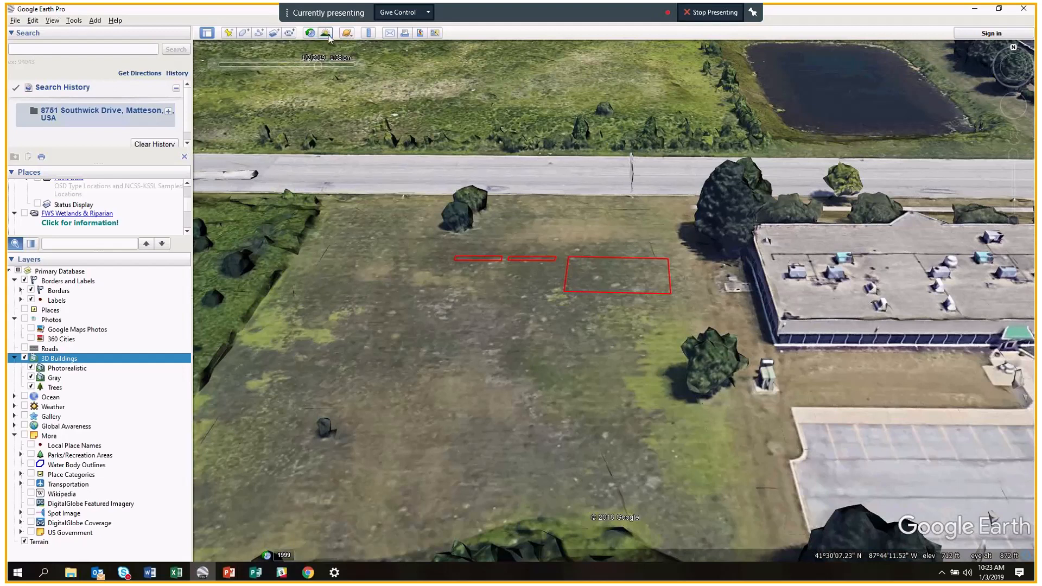
Turn sunlight shading off and zoom out to about 978 ft eye altitude.
{"action": "left_click", "coordinate": [326, 34]}
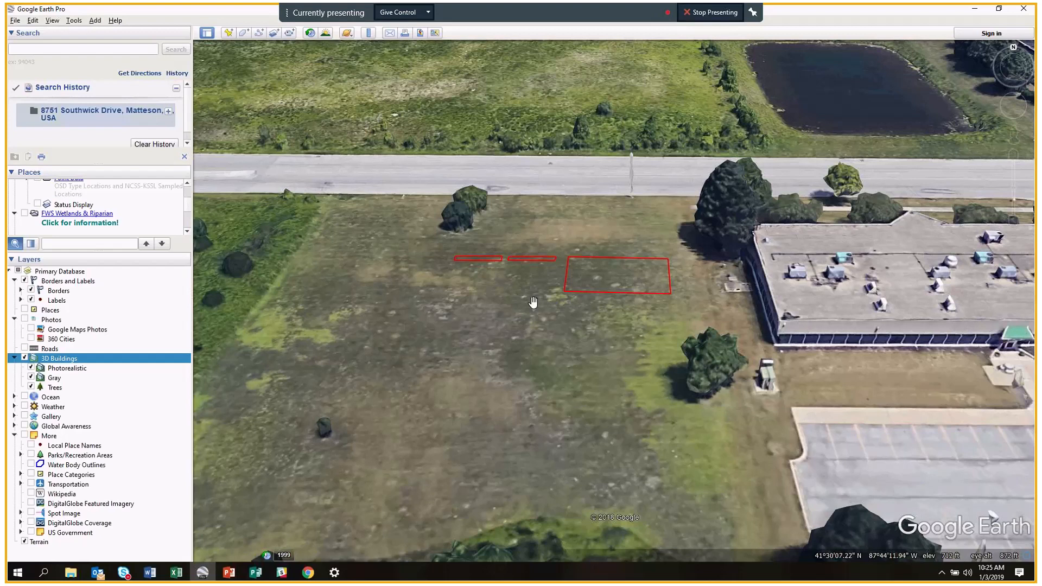
{"action": "scroll", "coordinate": [533, 302], "scroll_direction": "down", "scroll_amount": 1}
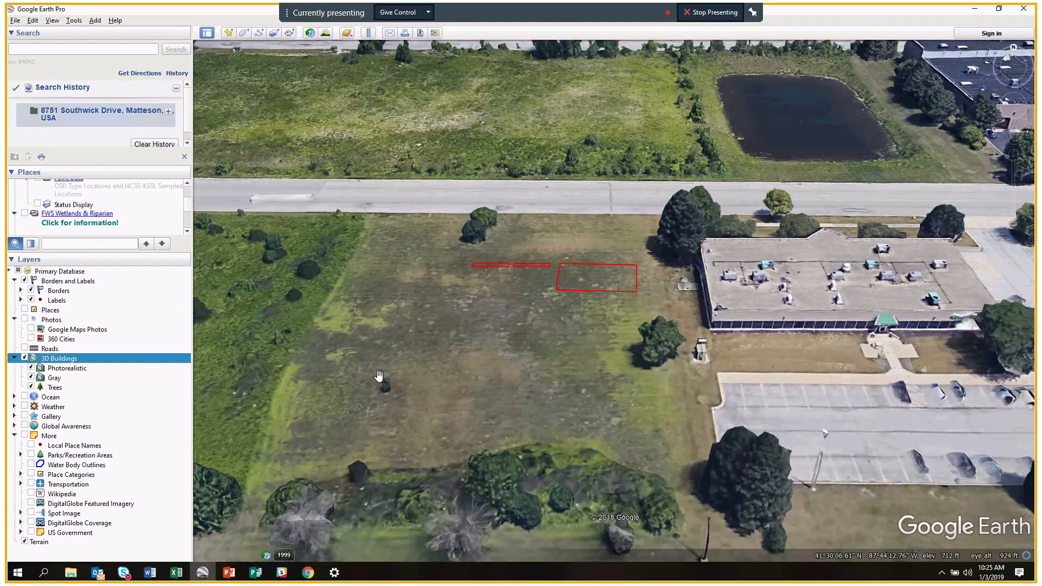
{"action": "scroll", "coordinate": [379, 375], "scroll_direction": "down", "scroll_amount": 2}
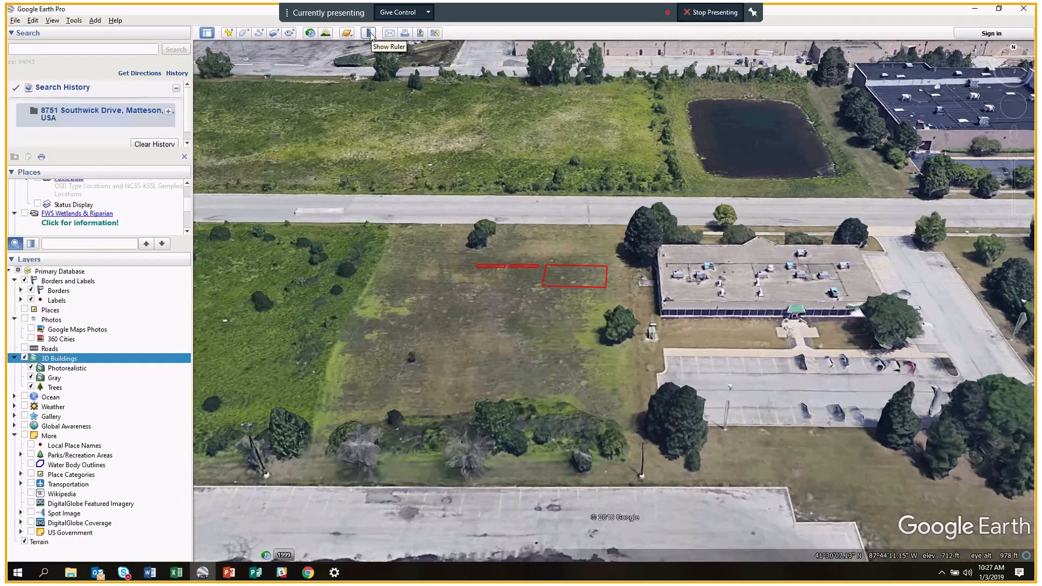
Open the Ruler, move it up-left, and cycle through its tabs back to Line.
{"action": "left_click", "coordinate": [370, 33]}
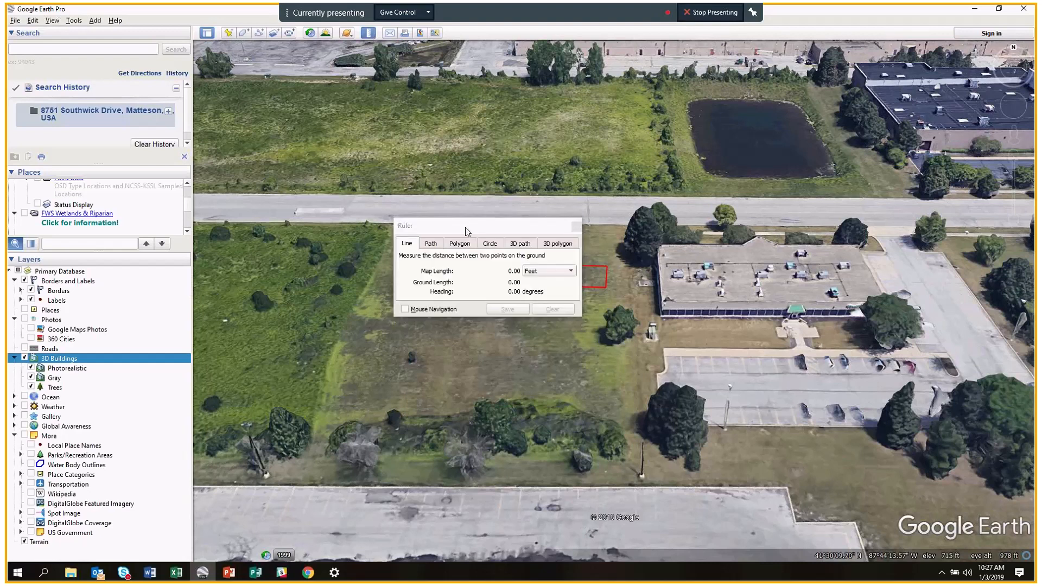
{"action": "left_click_drag", "start_coordinate": [459, 221], "coordinate": [287, 112]}
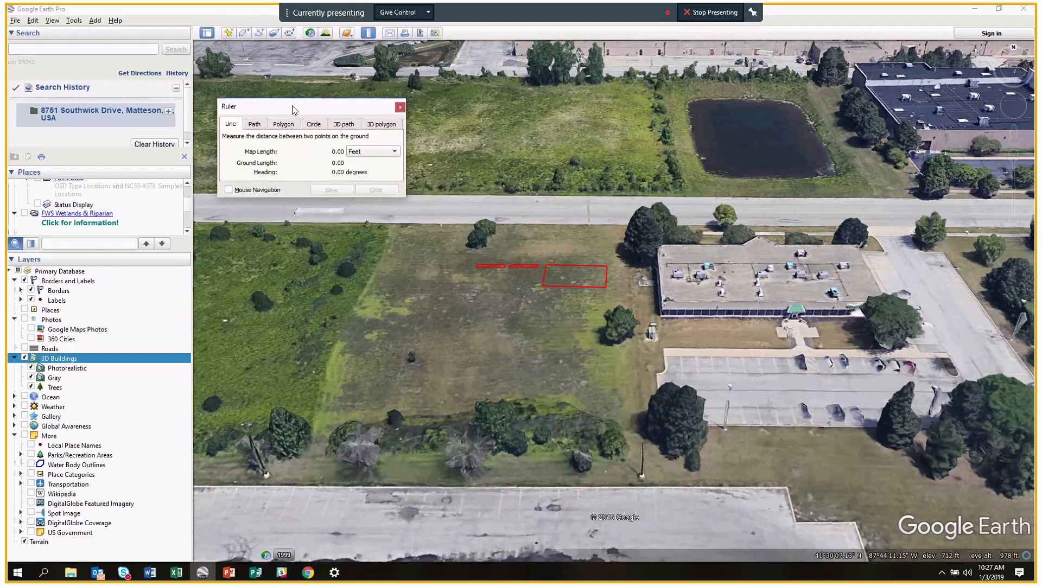
{"action": "left_click", "coordinate": [256, 125]}
{"action": "left_click", "coordinate": [281, 127]}
{"action": "left_click", "coordinate": [315, 126]}
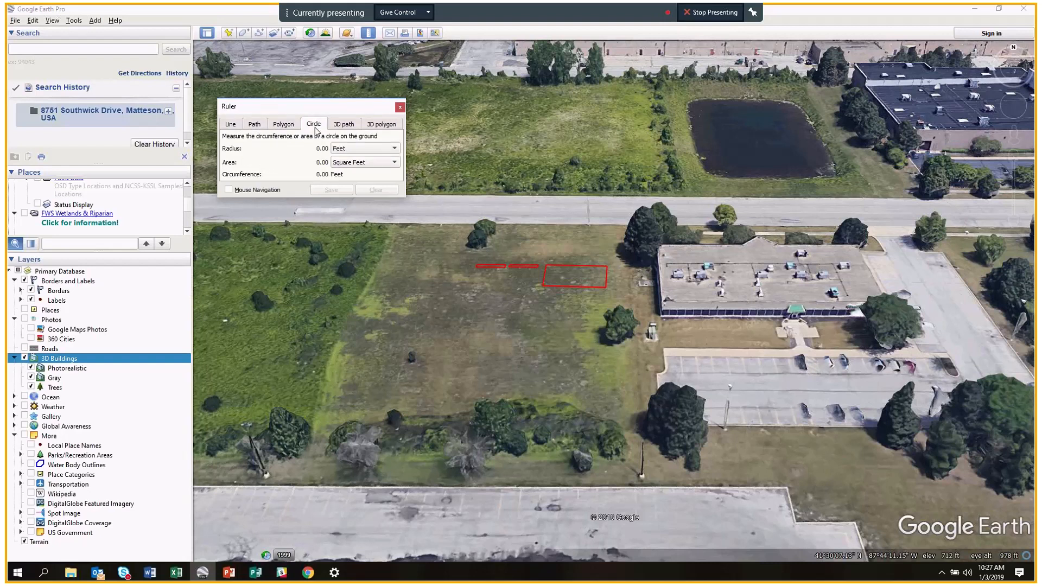
{"action": "left_click", "coordinate": [284, 125]}
{"action": "left_click", "coordinate": [255, 124]}
{"action": "left_click", "coordinate": [231, 124]}
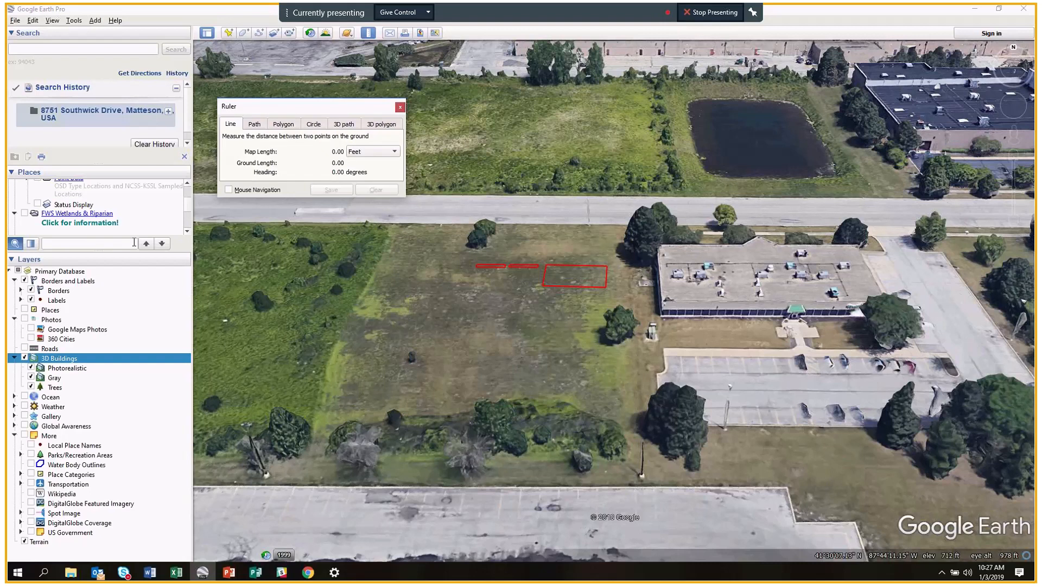
Scroll the Places panel to show the SW Block and Raised Bed entries.
{"action": "scroll", "coordinate": [131, 219], "scroll_direction": "up", "scroll_amount": 1}
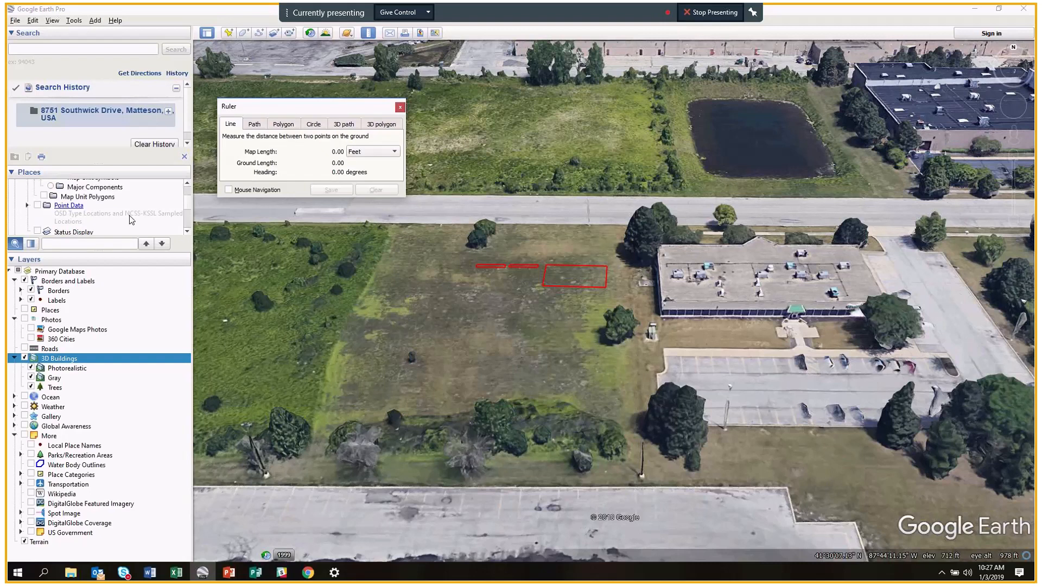
{"action": "scroll", "coordinate": [131, 219], "scroll_direction": "down", "scroll_amount": 3}
{"action": "scroll", "coordinate": [131, 218], "scroll_direction": "down", "scroll_amount": 5}
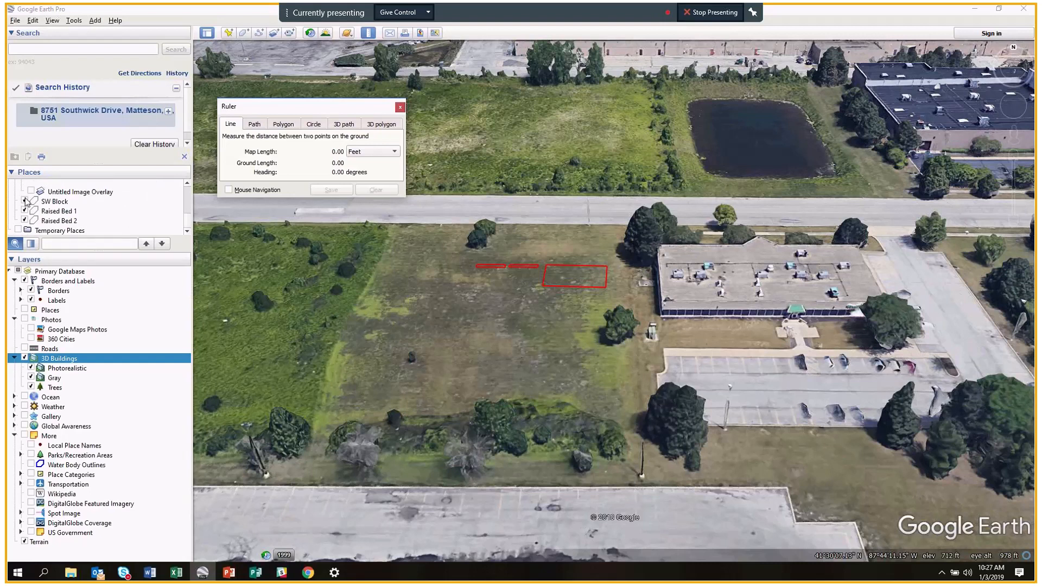
Hide SW Block, Raised Bed 1 and Raised Bed 2 in Places.
{"action": "left_click", "coordinate": [25, 200]}
{"action": "left_click", "coordinate": [25, 210]}
{"action": "left_click", "coordinate": [25, 220]}
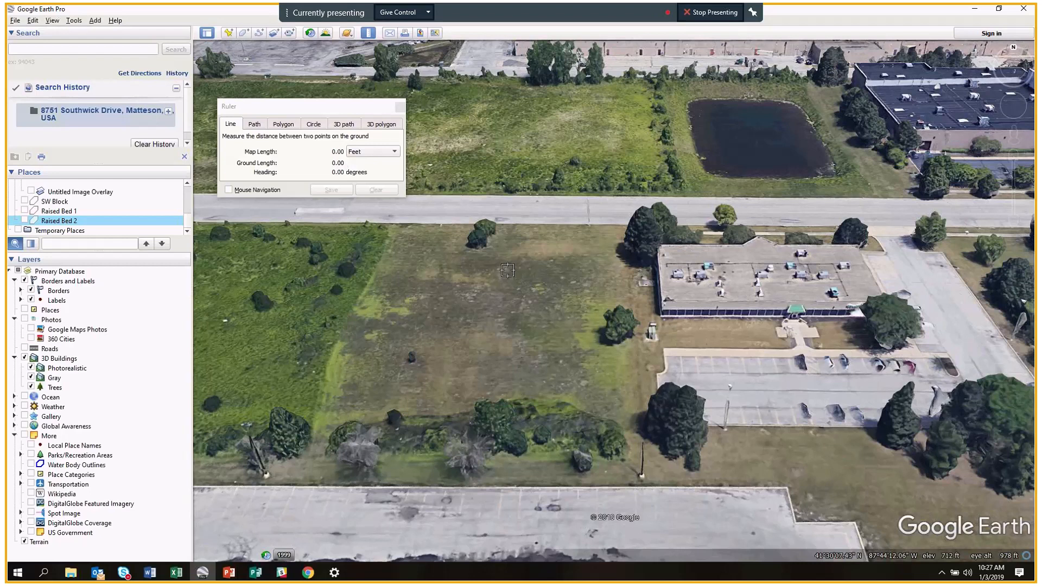
Measure and clear a test line, then measure 34.96 ft west from the building's edge.
{"action": "left_click", "coordinate": [462, 271]}
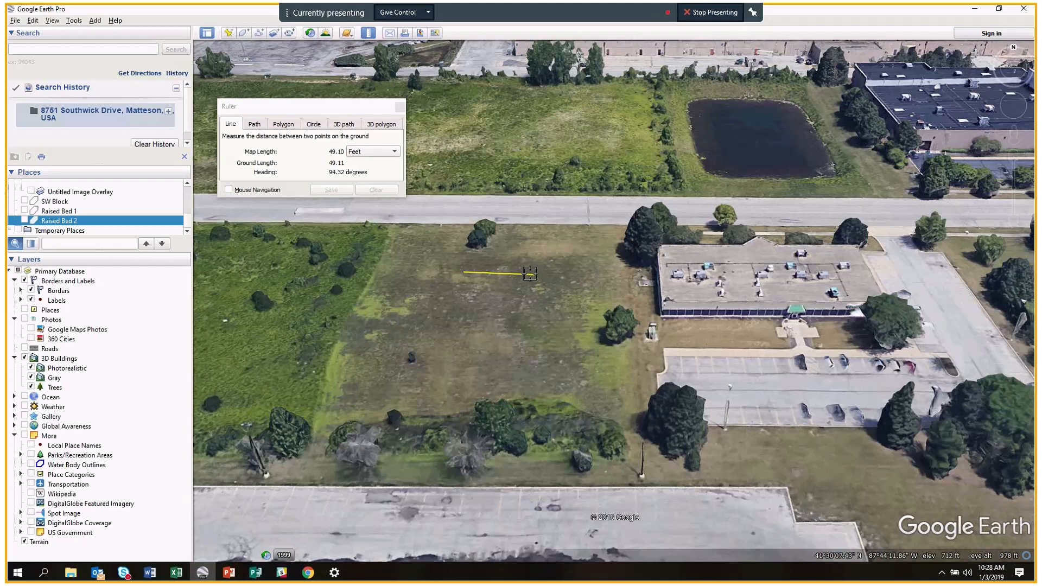
{"action": "left_click", "coordinate": [574, 273]}
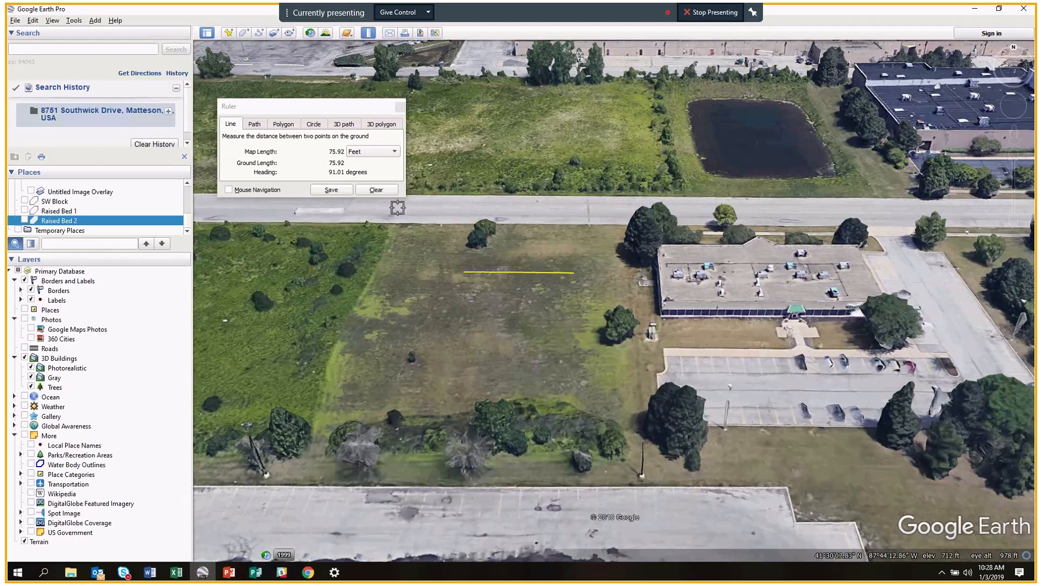
{"action": "left_click", "coordinate": [374, 190]}
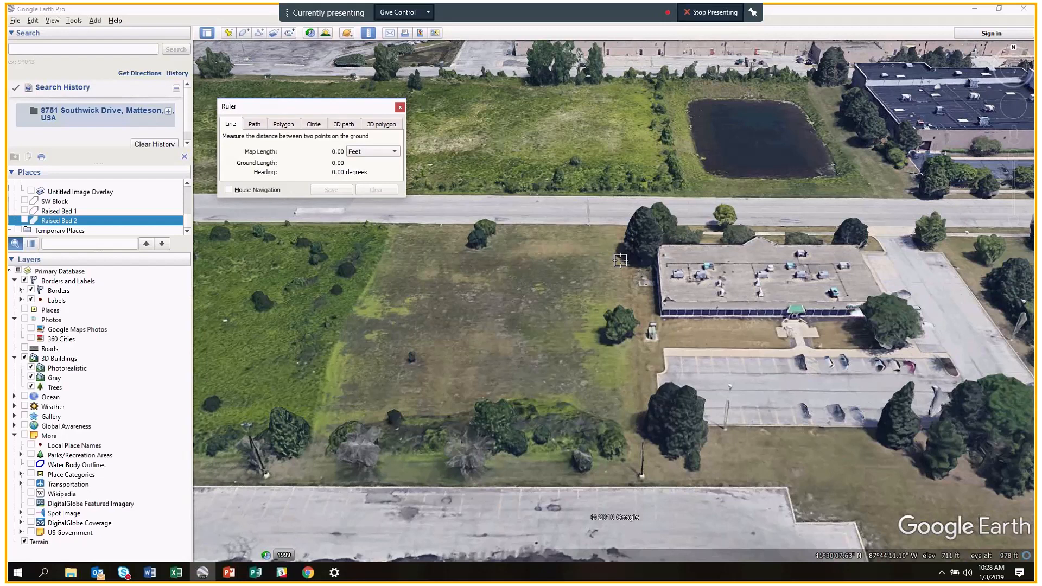
{"action": "left_click", "coordinate": [643, 261]}
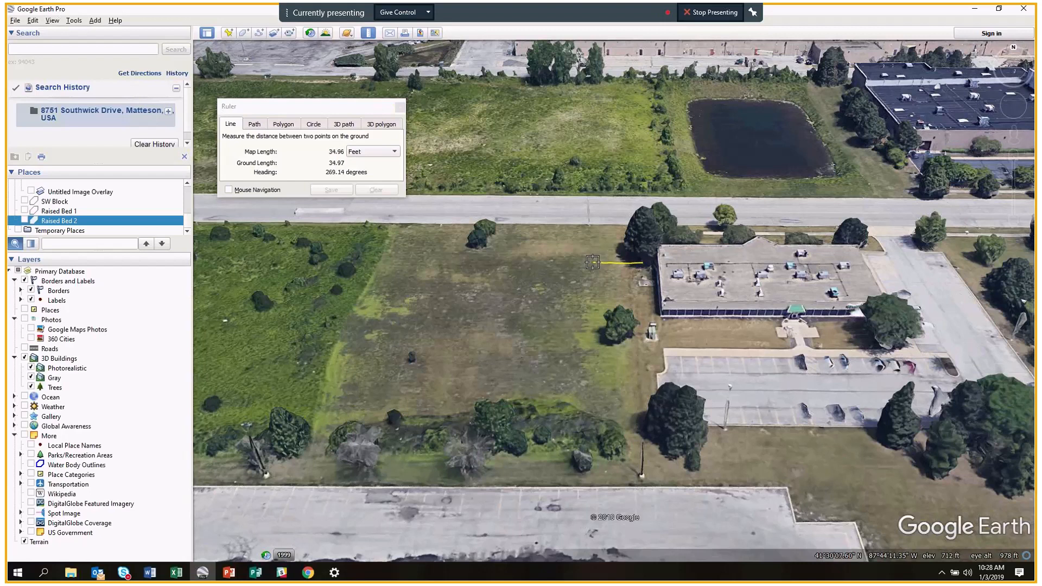
{"action": "left_click", "coordinate": [593, 262]}
Save the 34.96 ft measurement as a path named 'Refrence Line'.
{"action": "left_click", "coordinate": [332, 190]}
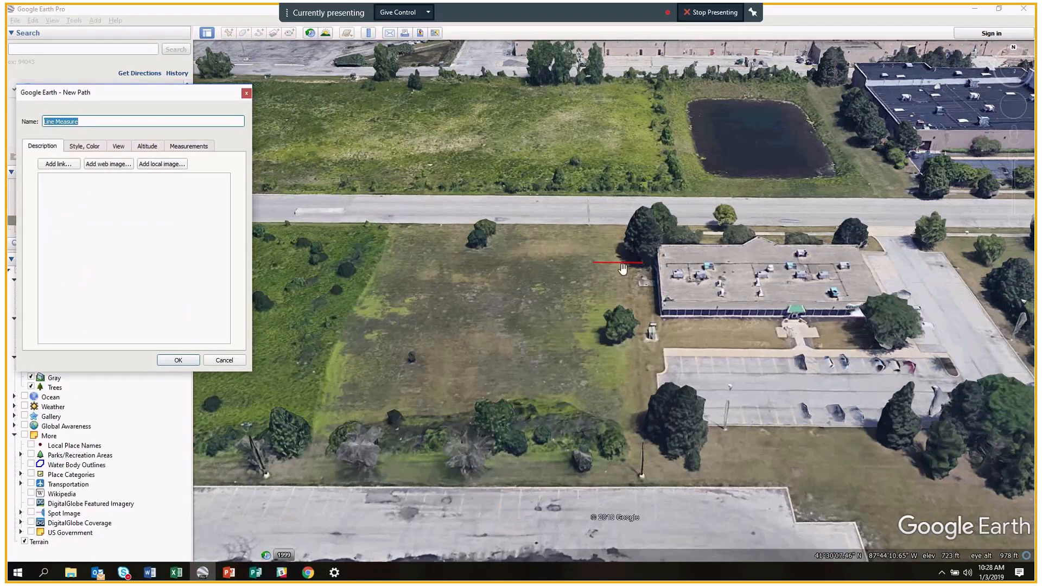
{"action": "left_click_drag", "start_coordinate": [149, 93], "coordinate": [249, 92]}
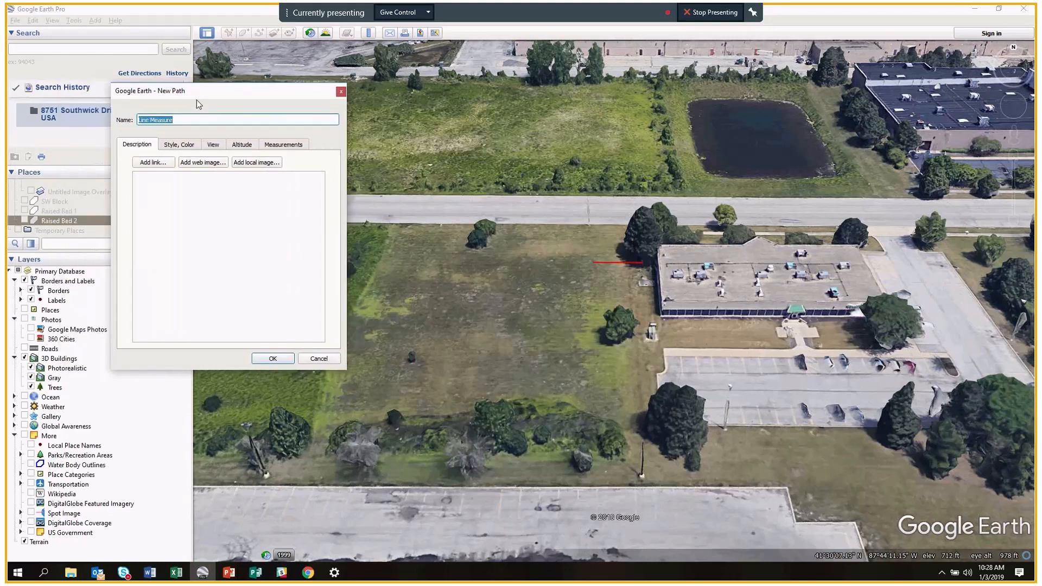
{"action": "key", "text": "Delete"}
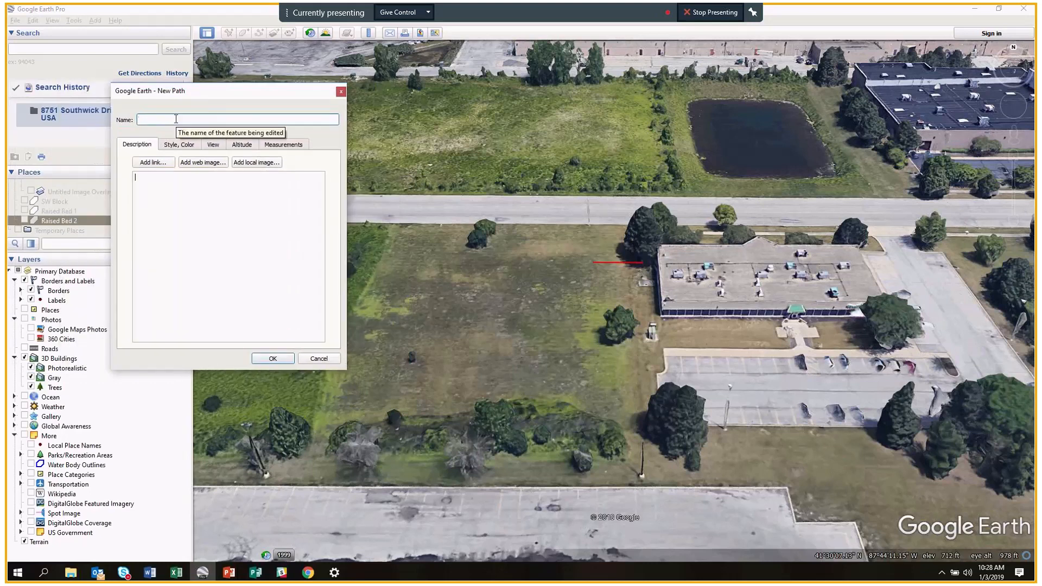
{"action": "type", "text": "Refrence Line"}
{"action": "left_click", "coordinate": [273, 358]}
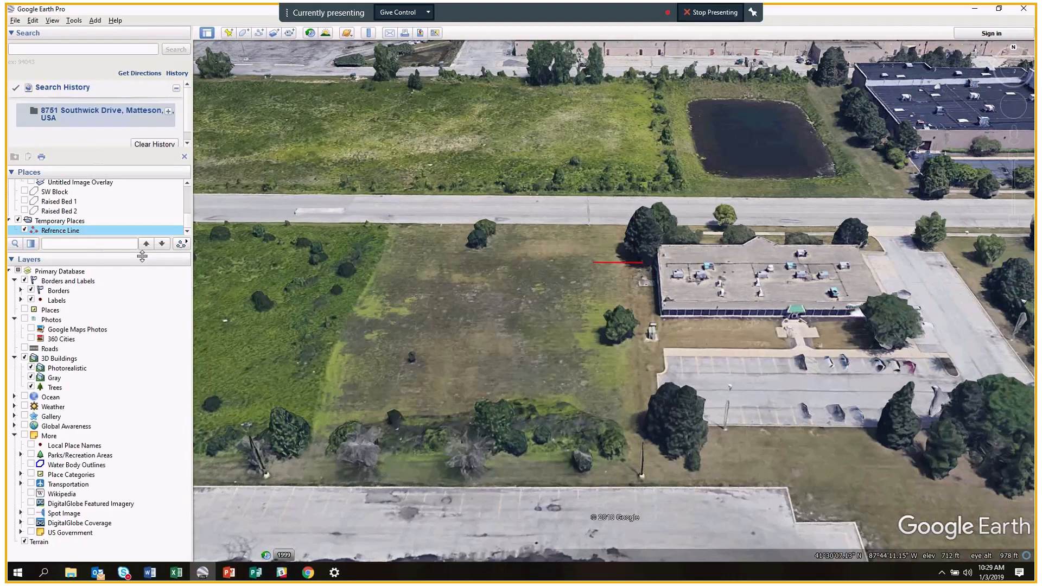
Enlarge the Places list, hide Refrence Line from the map, and reopen the Ruler.
{"action": "left_click_drag", "start_coordinate": [142, 257], "coordinate": [142, 343]}
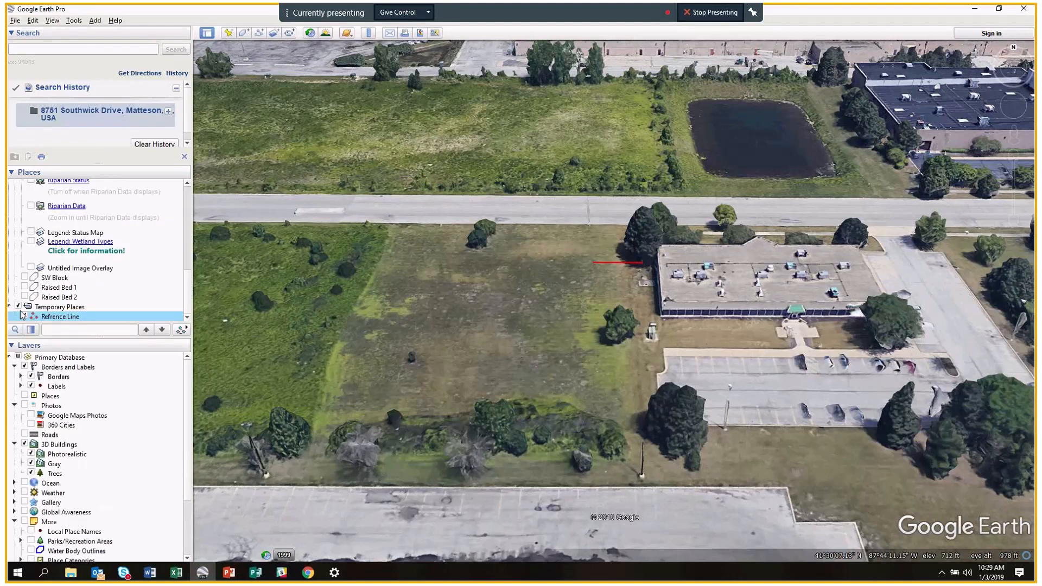
{"action": "scroll", "coordinate": [41, 283], "scroll_direction": "up", "scroll_amount": 4}
{"action": "scroll", "coordinate": [40, 284], "scroll_direction": "down", "scroll_amount": 4}
{"action": "left_click", "coordinate": [24, 316]}
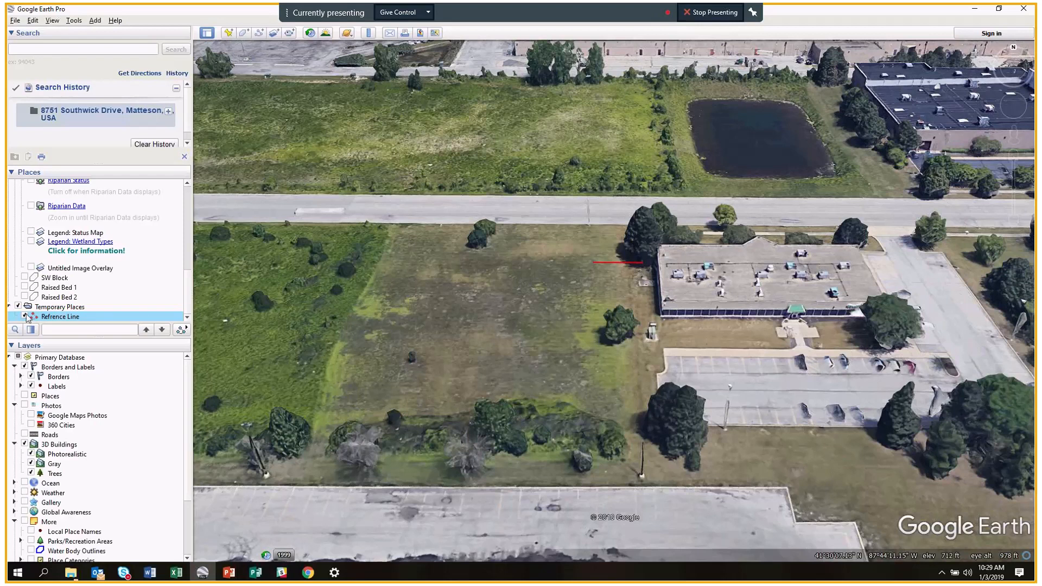
{"action": "left_click", "coordinate": [368, 32]}
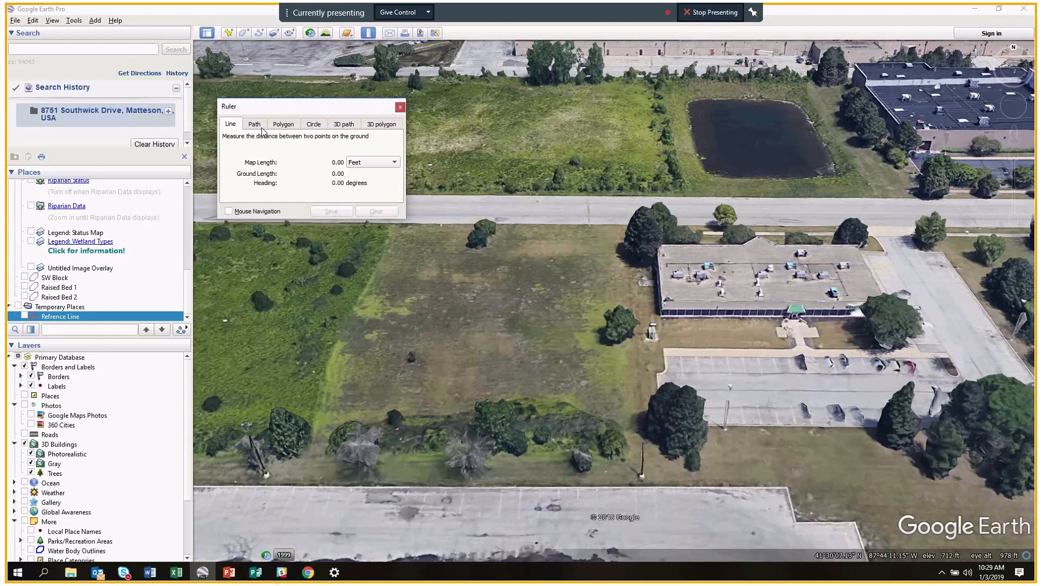
On the Polygon tab, place four corners of a rough outline on the lot.
{"action": "left_click", "coordinate": [257, 135]}
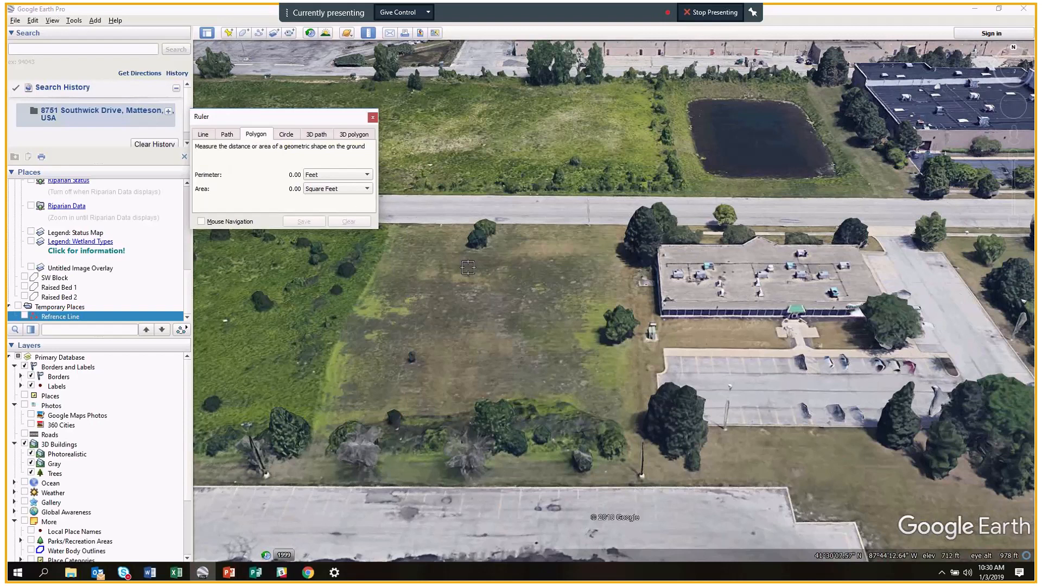
{"action": "left_click", "coordinate": [605, 257]}
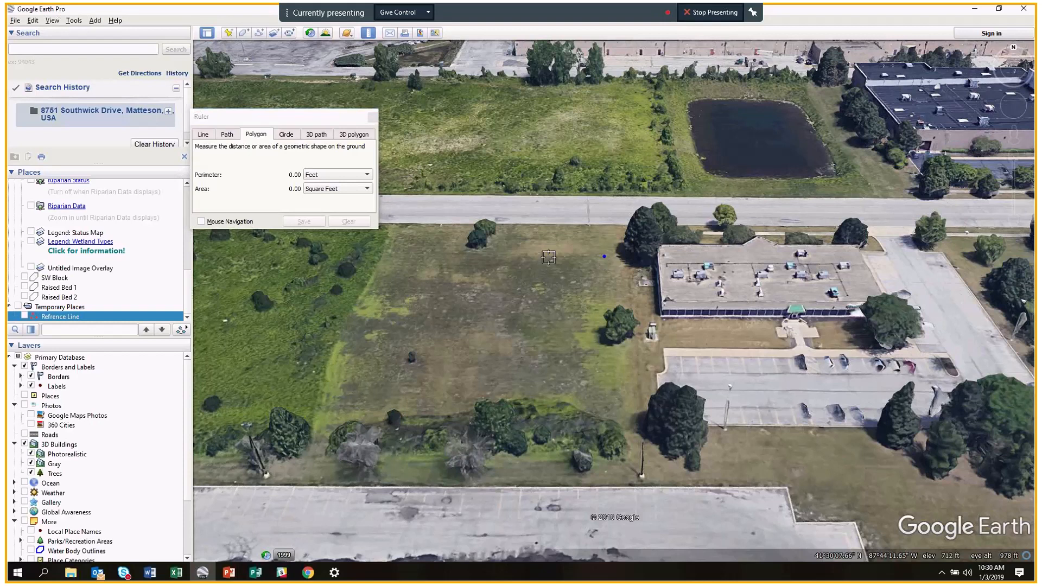
{"action": "left_click", "coordinate": [490, 253]}
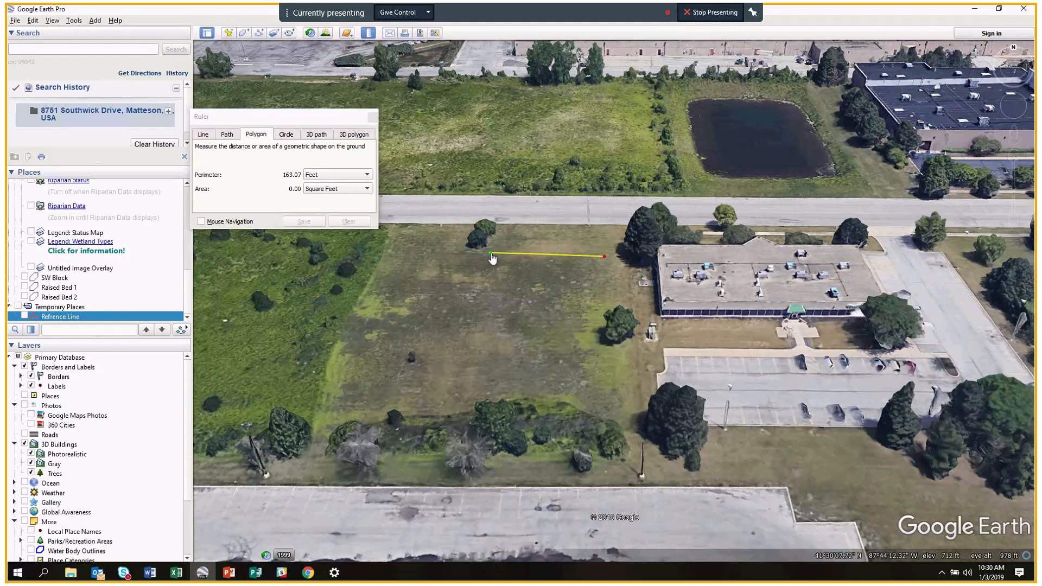
{"action": "left_click", "coordinate": [490, 317]}
{"action": "left_click", "coordinate": [608, 338]}
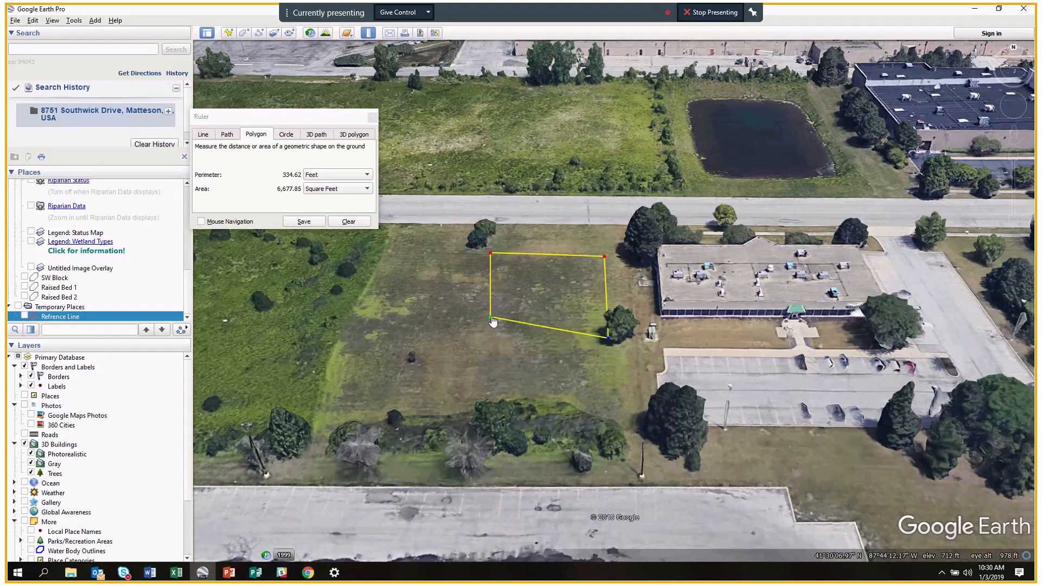
Drag the corners and a new midpoint to the lot edges: 776.02 ft perimeter, 36,929.86 sq ft.
{"action": "left_click_drag", "start_coordinate": [491, 318], "coordinate": [487, 333]}
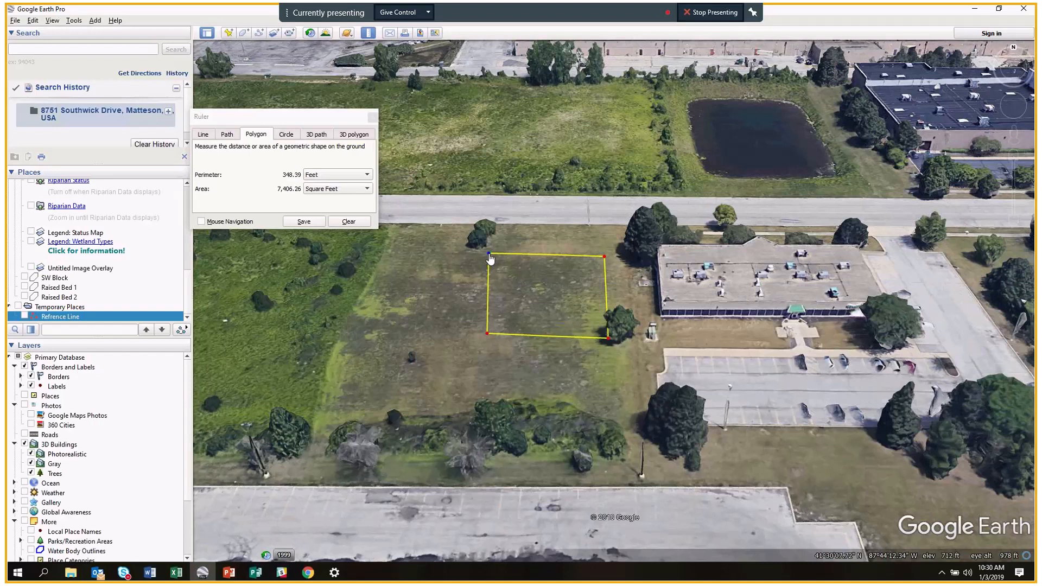
{"action": "left_click_drag", "start_coordinate": [491, 253], "coordinate": [394, 227]}
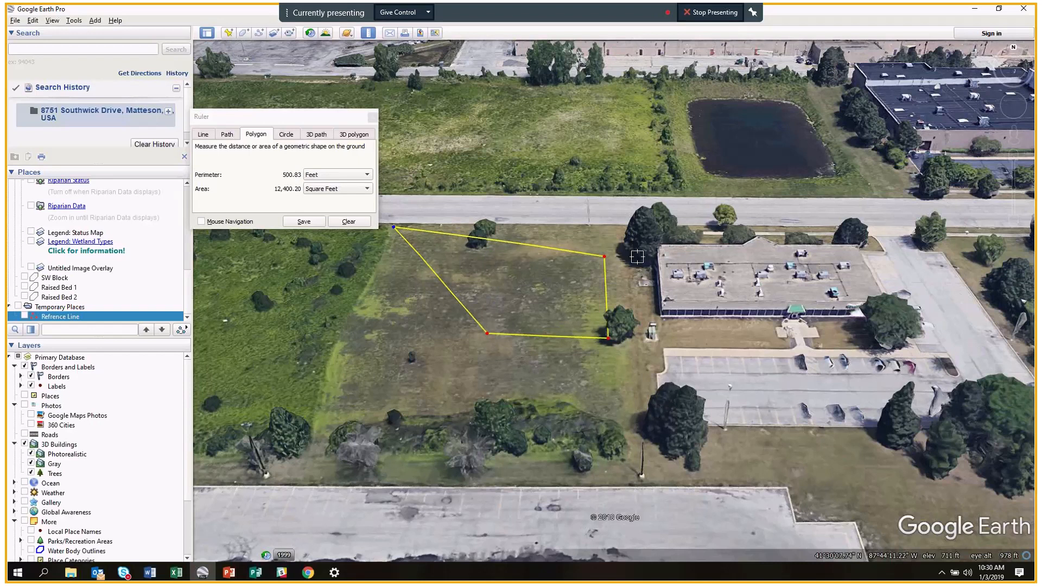
{"action": "left_click_drag", "start_coordinate": [604, 256], "coordinate": [626, 226]}
{"action": "left_click_drag", "start_coordinate": [609, 340], "coordinate": [638, 433]}
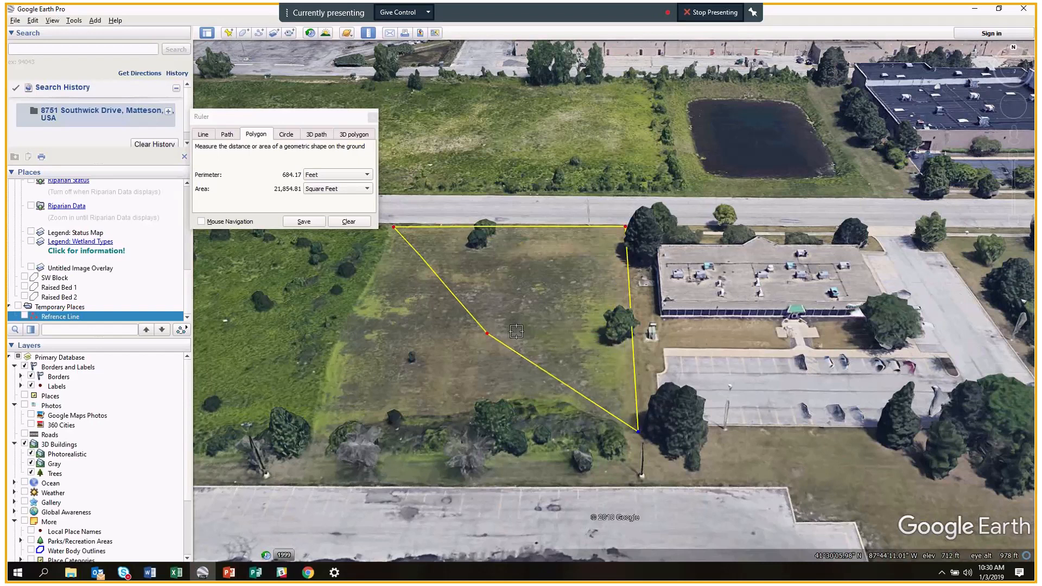
{"action": "left_click_drag", "start_coordinate": [488, 337], "coordinate": [406, 349]}
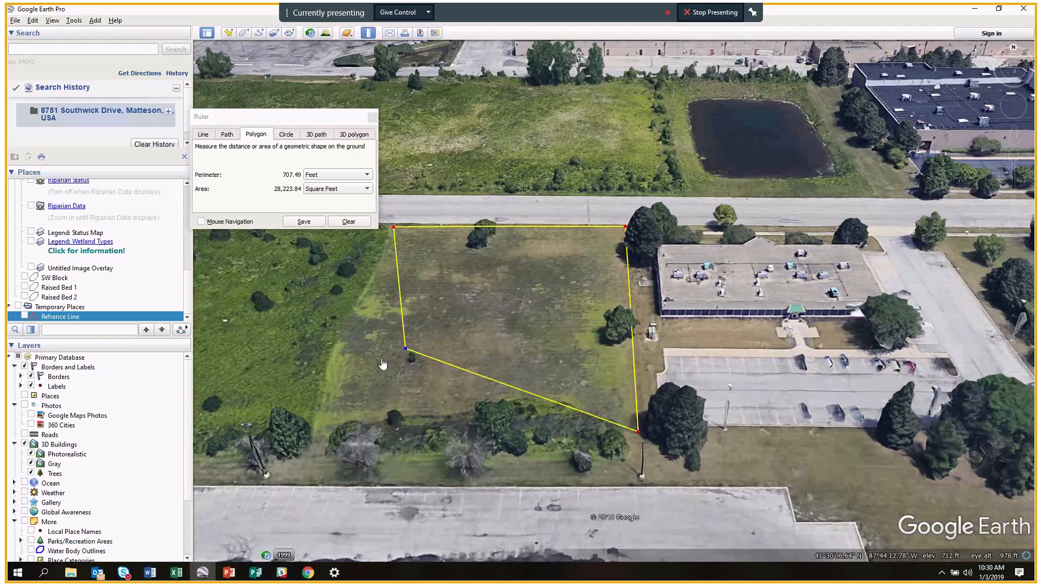
{"action": "left_click_drag", "start_coordinate": [405, 348], "coordinate": [323, 424]}
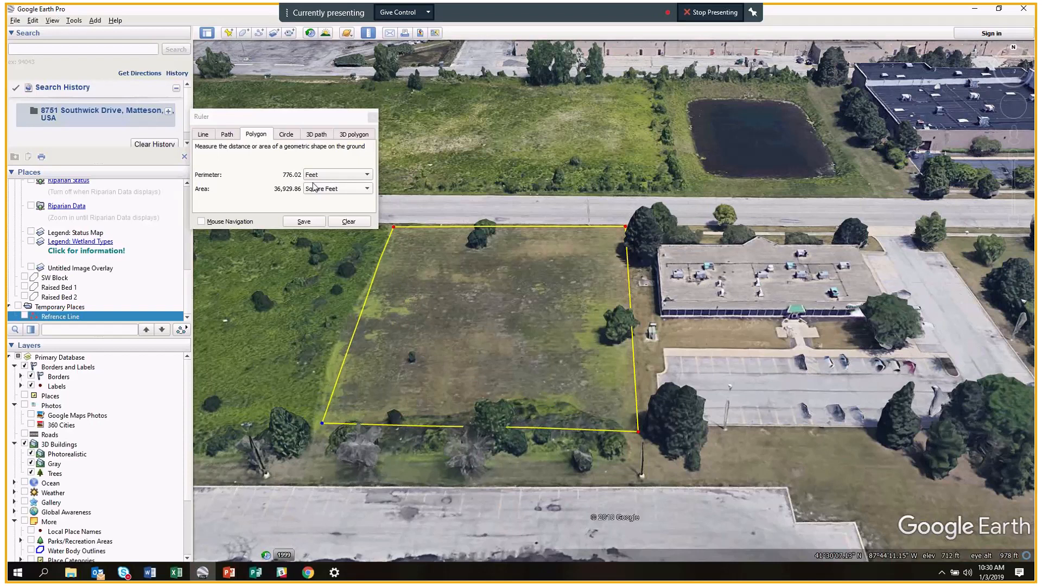
Show the lot area as 0.85 acres, return to square feet, then save and cancel the polygon.
{"action": "left_click", "coordinate": [368, 189]}
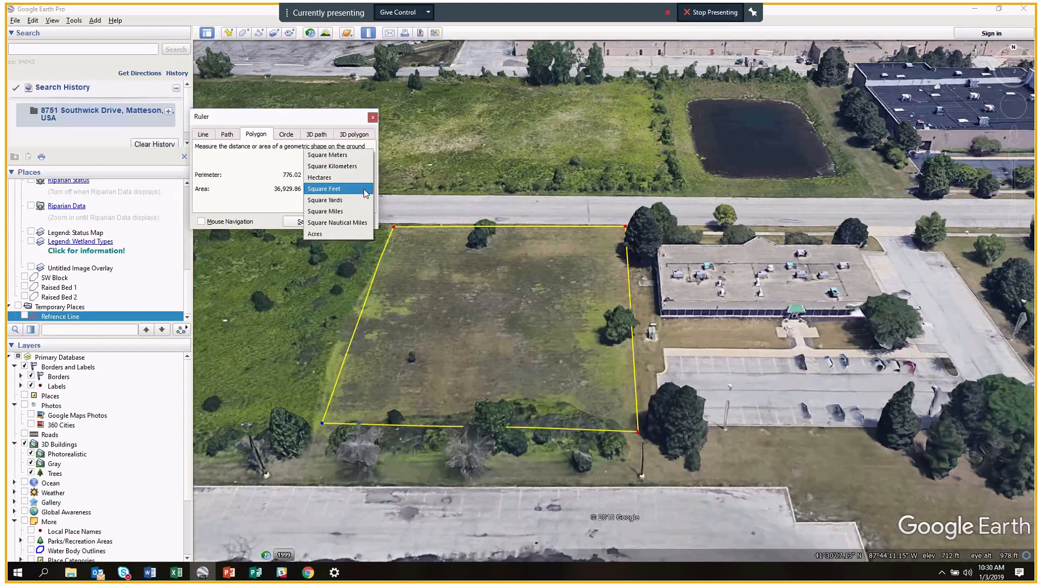
{"action": "left_click", "coordinate": [366, 190]}
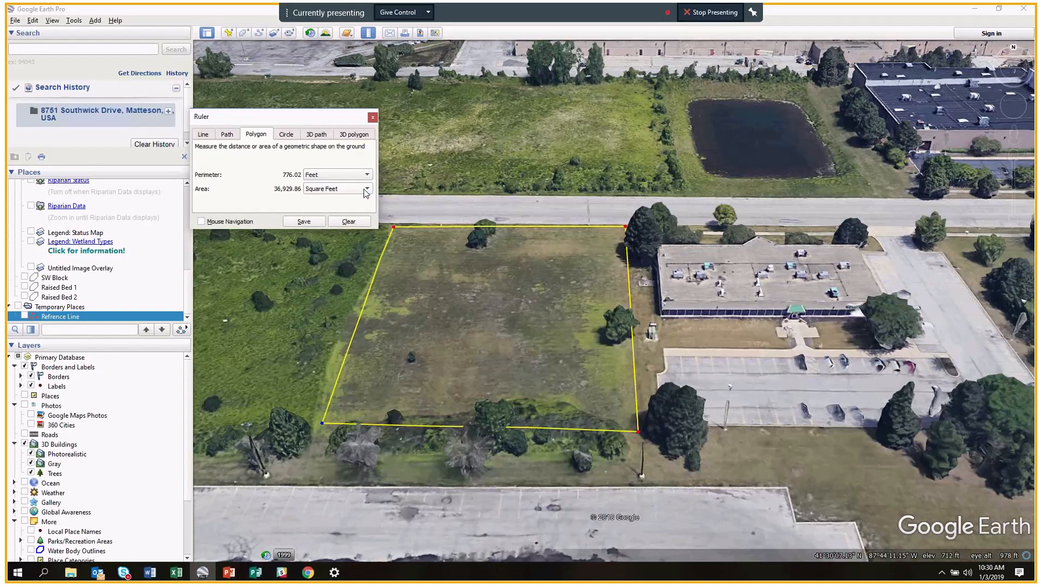
{"action": "scroll", "coordinate": [366, 192], "scroll_direction": "down", "scroll_amount": 3}
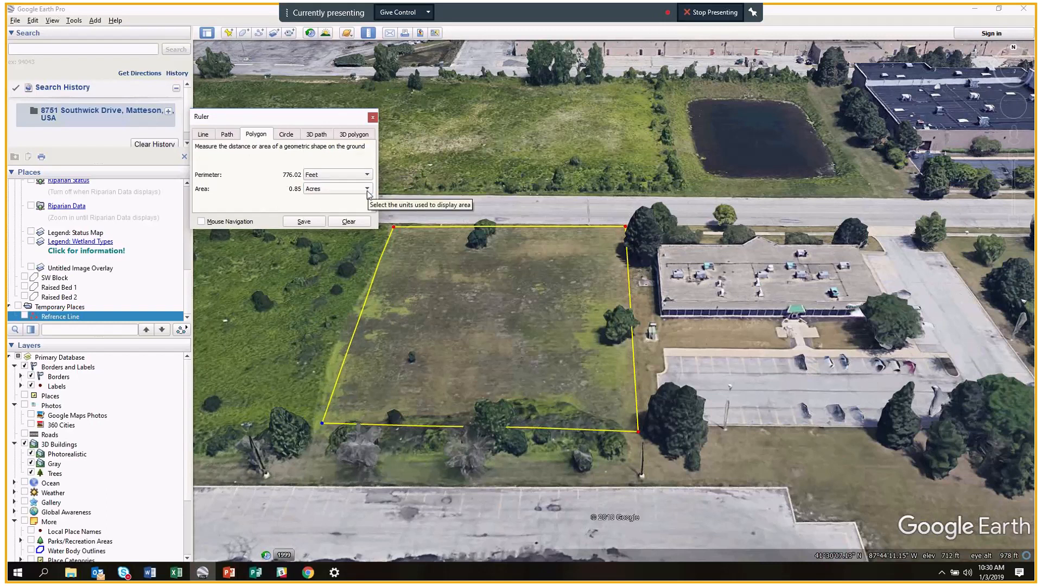
{"action": "left_click", "coordinate": [368, 190]}
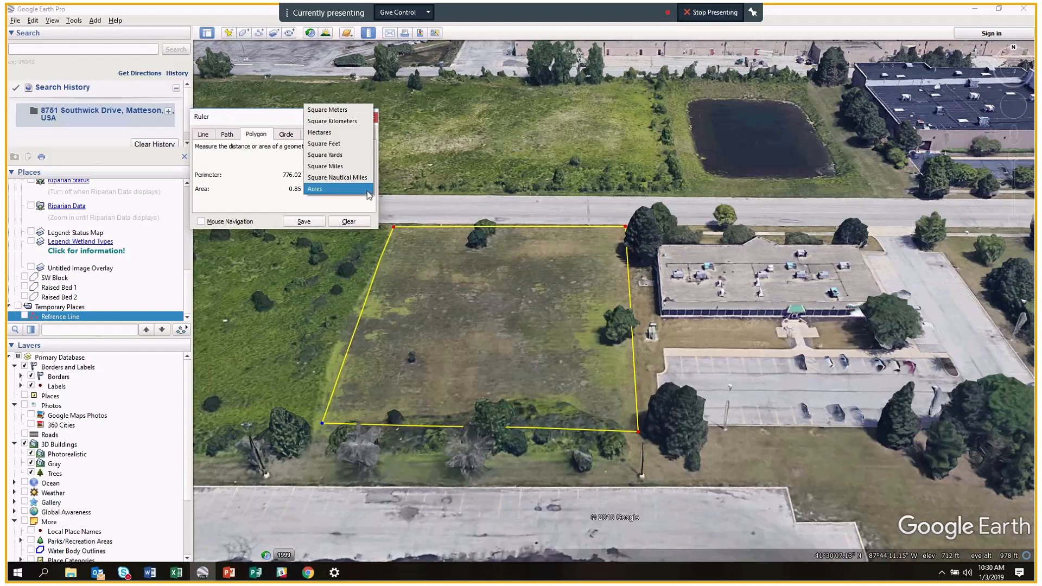
{"action": "left_click", "coordinate": [364, 144]}
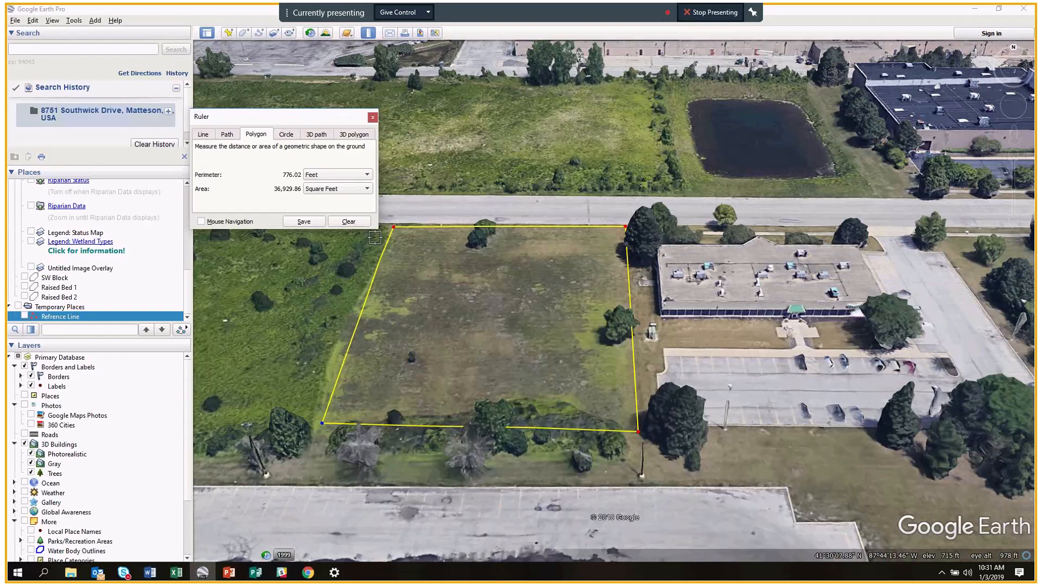
{"action": "left_click", "coordinate": [304, 221]}
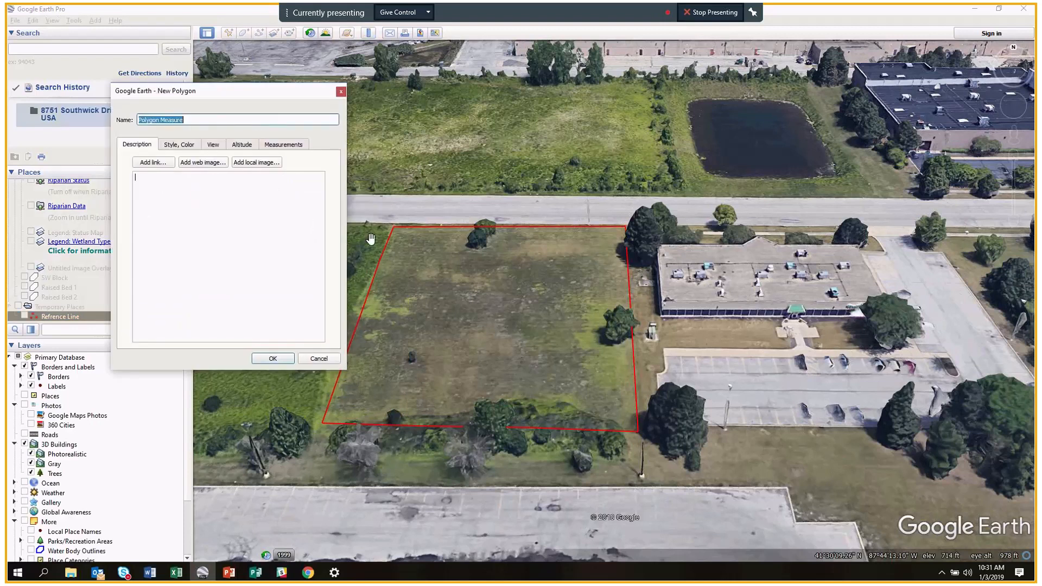
{"action": "left_click", "coordinate": [318, 359]}
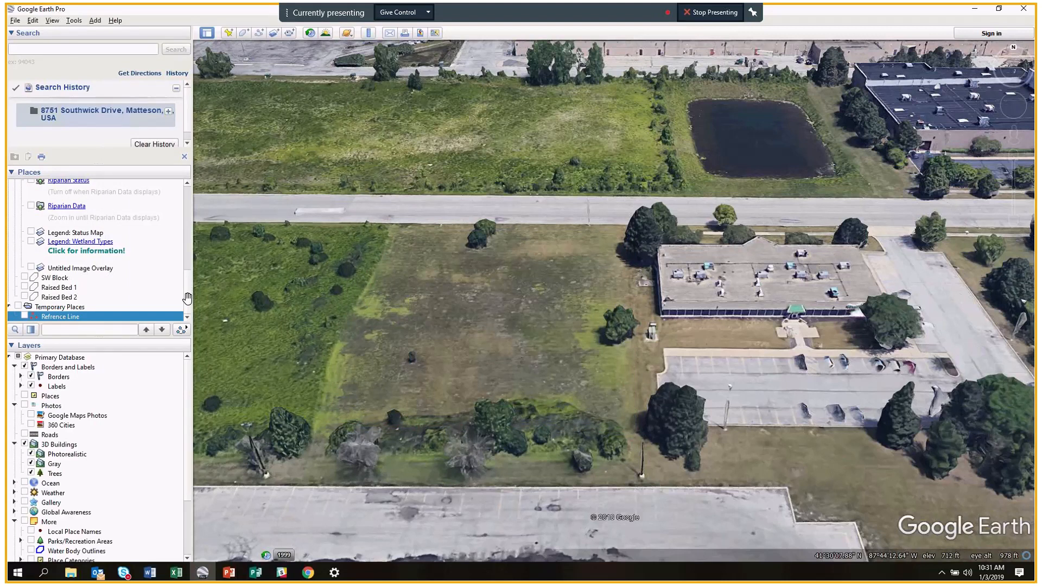
{"action": "left_click", "coordinate": [26, 278]}
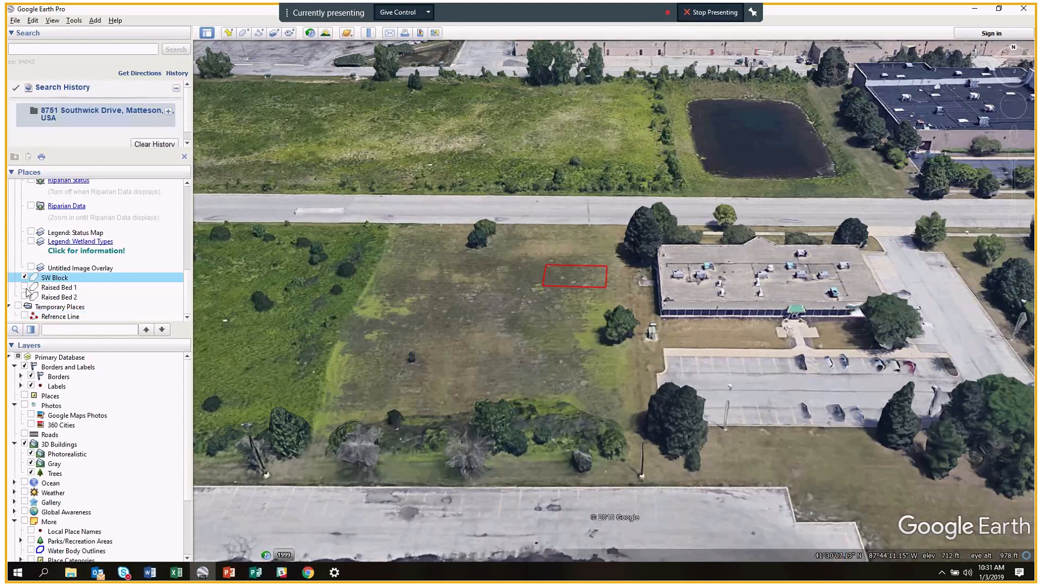
{"action": "left_click", "coordinate": [24, 288]}
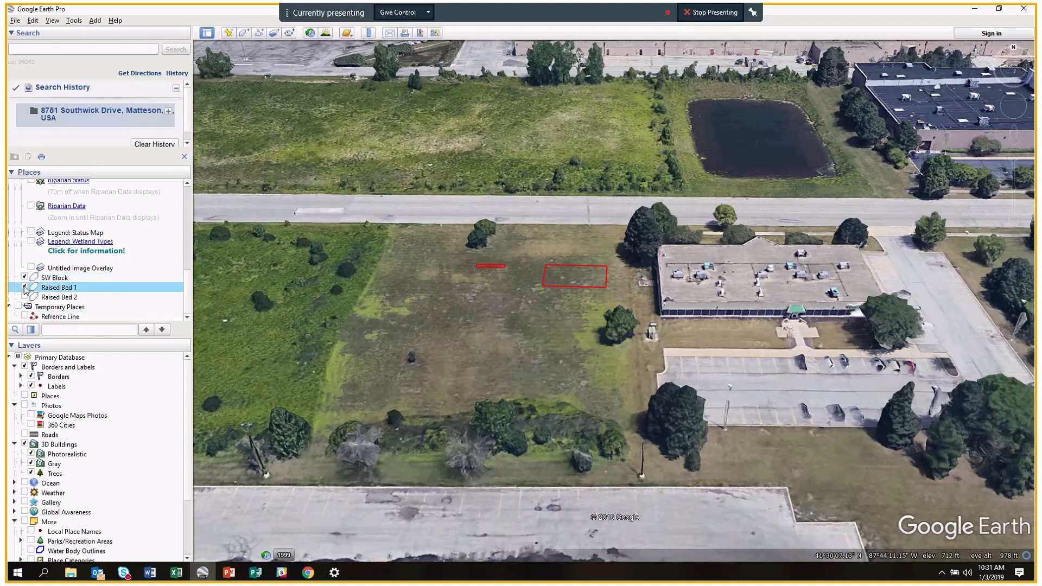
{"action": "left_click", "coordinate": [25, 298]}
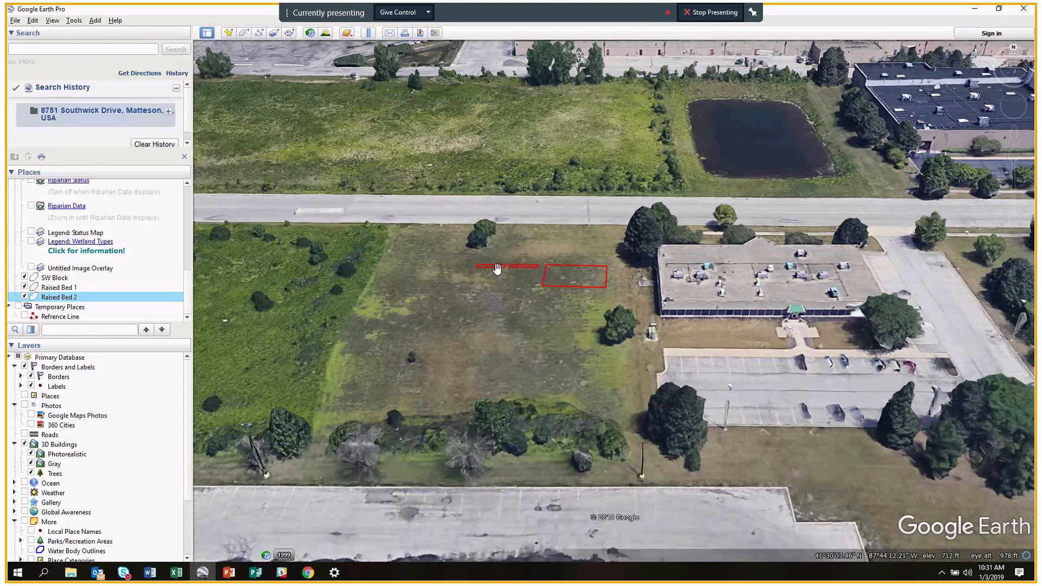
{"action": "scroll", "coordinate": [495, 270], "scroll_direction": "up", "scroll_amount": 1}
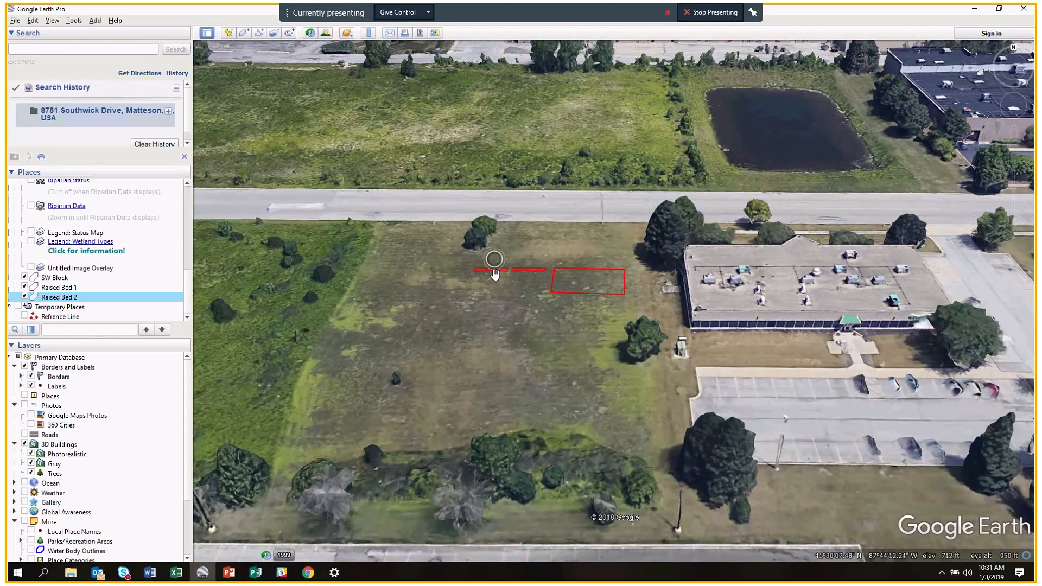
{"action": "scroll", "coordinate": [496, 275], "scroll_direction": "up", "scroll_amount": 3}
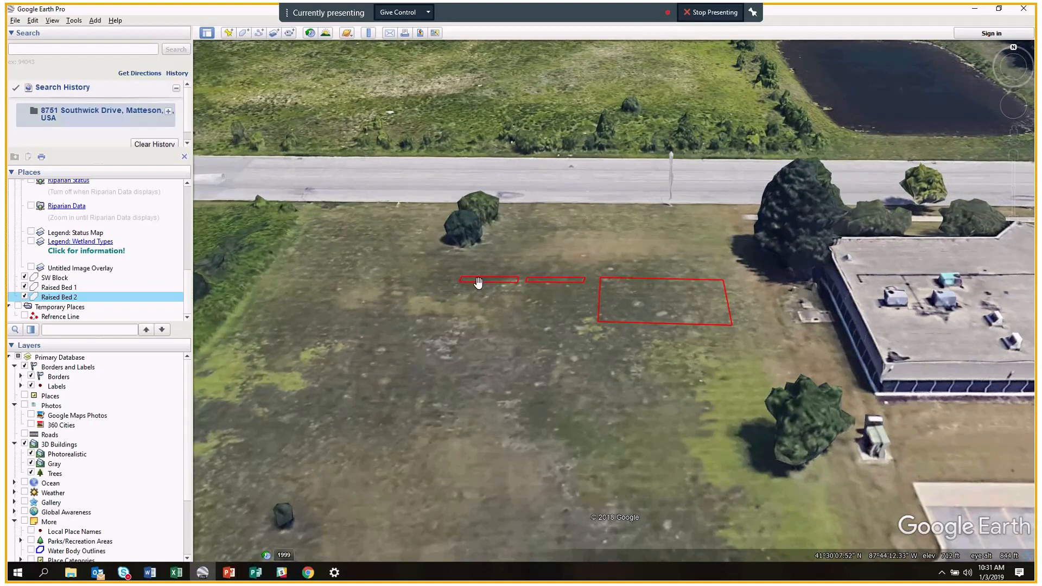
{"action": "left_click", "coordinate": [481, 281]}
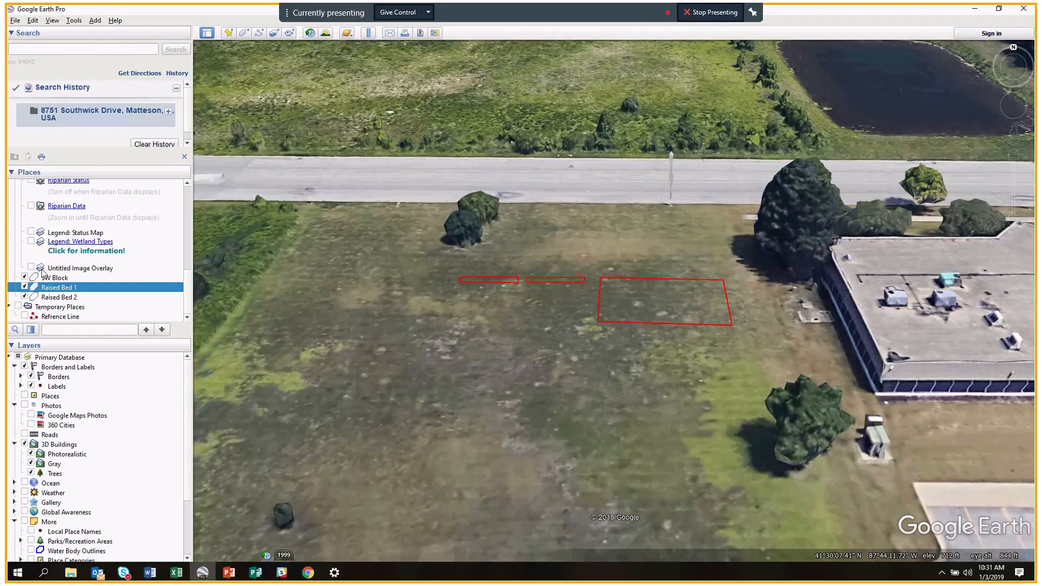
{"action": "left_click", "coordinate": [24, 277]}
{"action": "left_click", "coordinate": [25, 287]}
{"action": "left_click", "coordinate": [24, 297]}
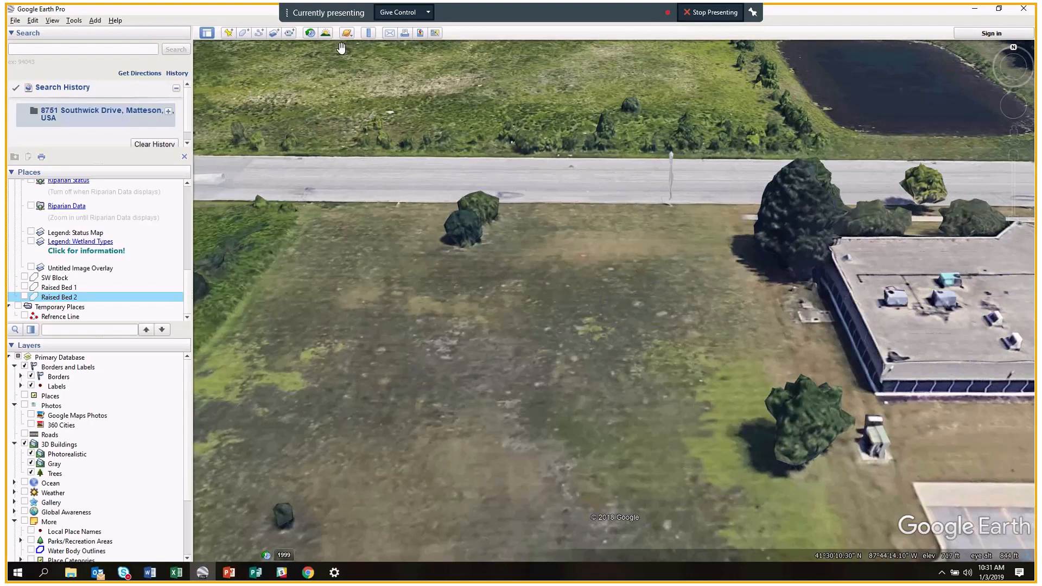
Open the Ruler, look through the Circle, Polygon and Line tabs, and settle on Path.
{"action": "left_click", "coordinate": [368, 33]}
{"action": "left_click", "coordinate": [228, 136]}
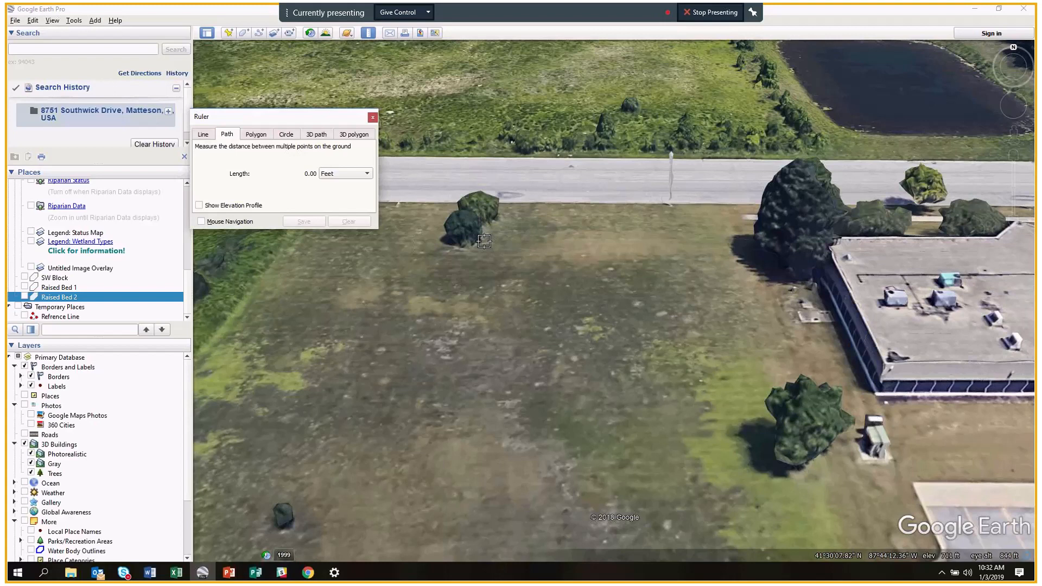
{"action": "left_click", "coordinate": [284, 136]}
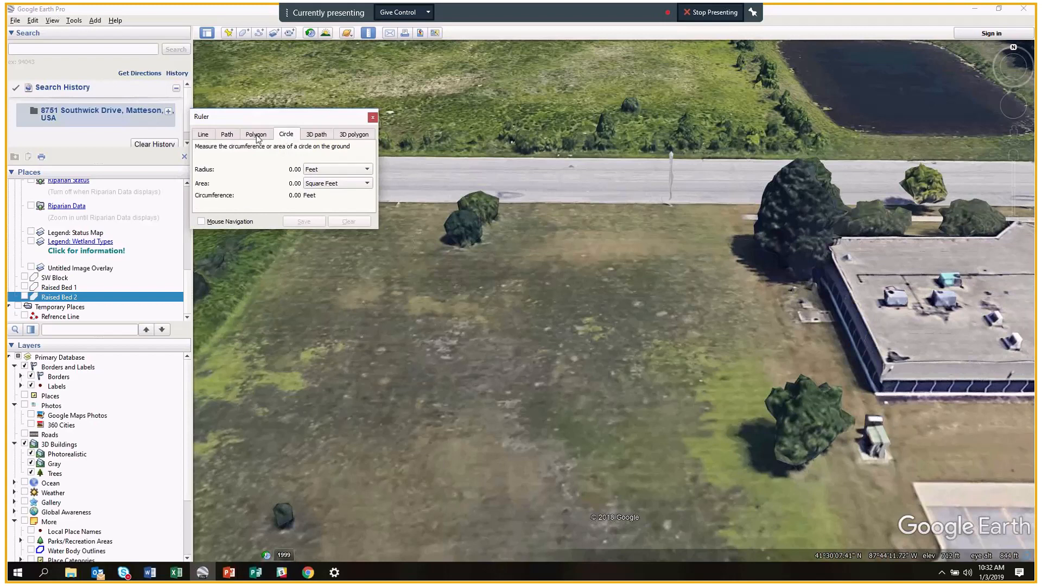
{"action": "left_click", "coordinate": [260, 135]}
{"action": "left_click", "coordinate": [213, 135]}
{"action": "left_click", "coordinate": [227, 136]}
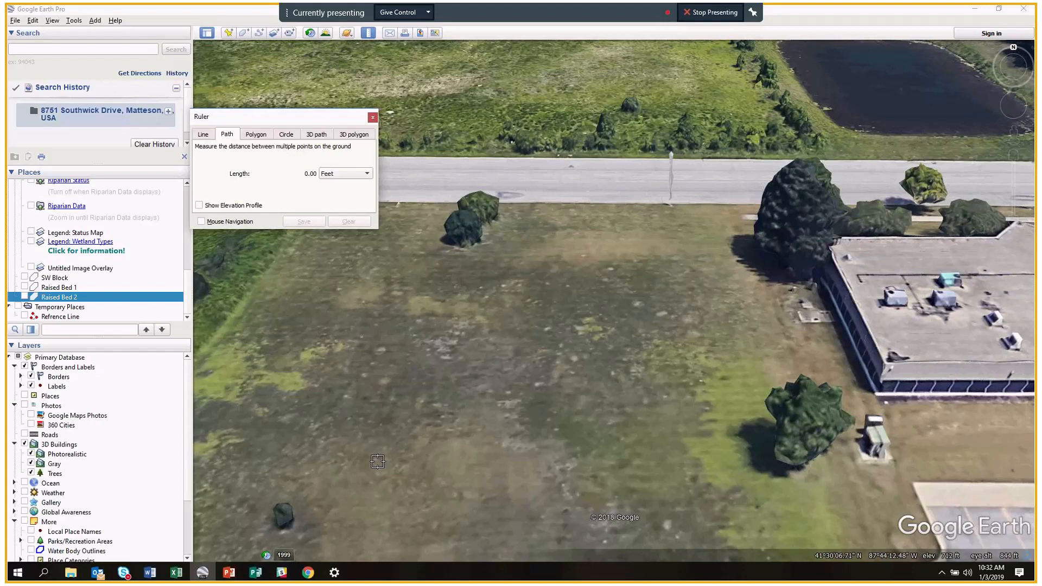
Turn on Show Elevation Profile for the ruler path.
{"action": "left_click", "coordinate": [199, 206]}
{"action": "left_click", "coordinate": [200, 206]}
{"action": "left_click", "coordinate": [200, 205]}
Draw a 164.02 ft path from the middle of the lot north onto the road.
{"action": "left_click", "coordinate": [578, 373]}
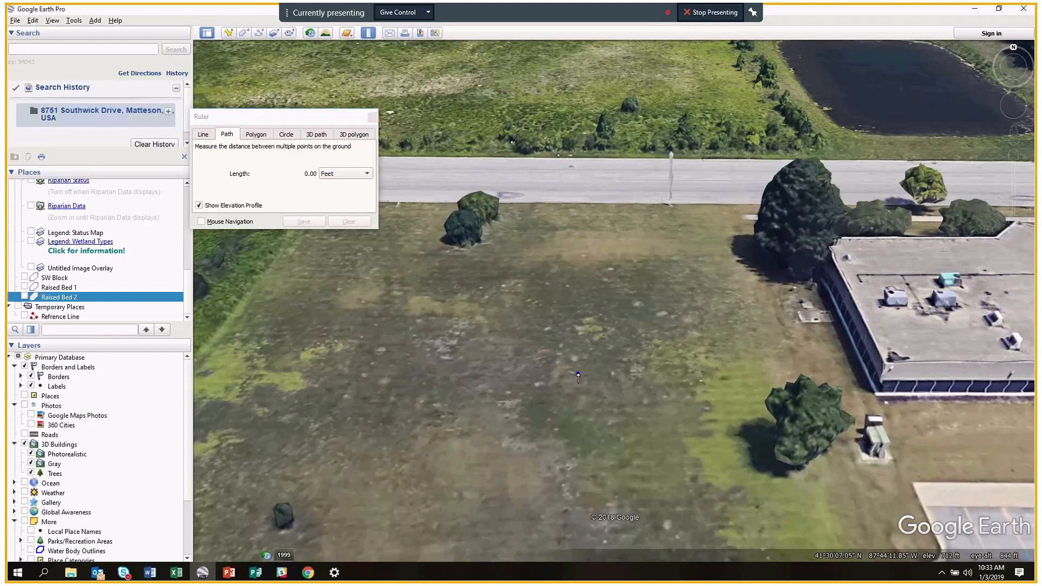
{"action": "double_click", "coordinate": [576, 298]}
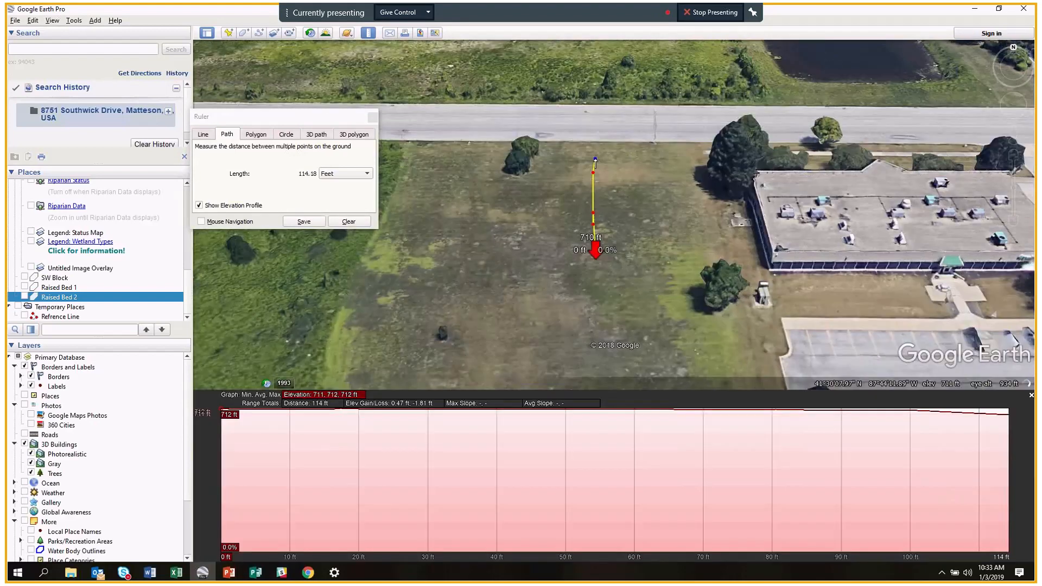
{"action": "left_click", "coordinate": [600, 133]}
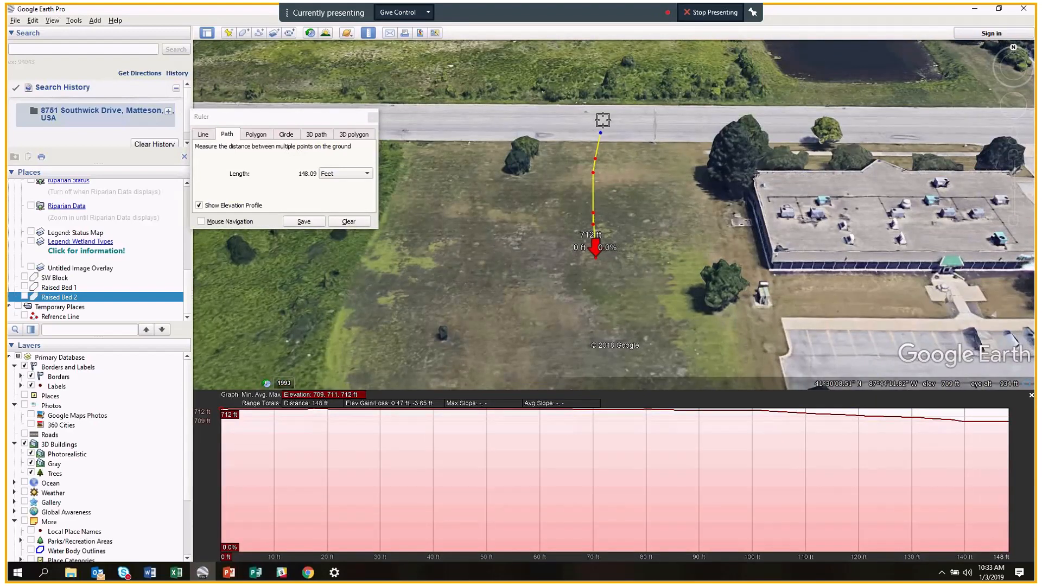
{"action": "left_click", "coordinate": [602, 120]}
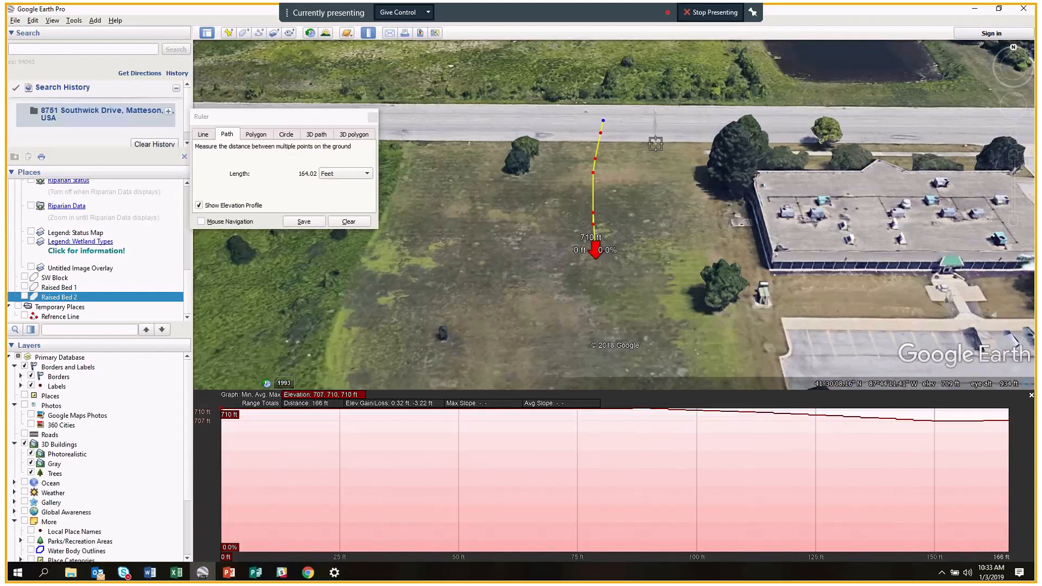
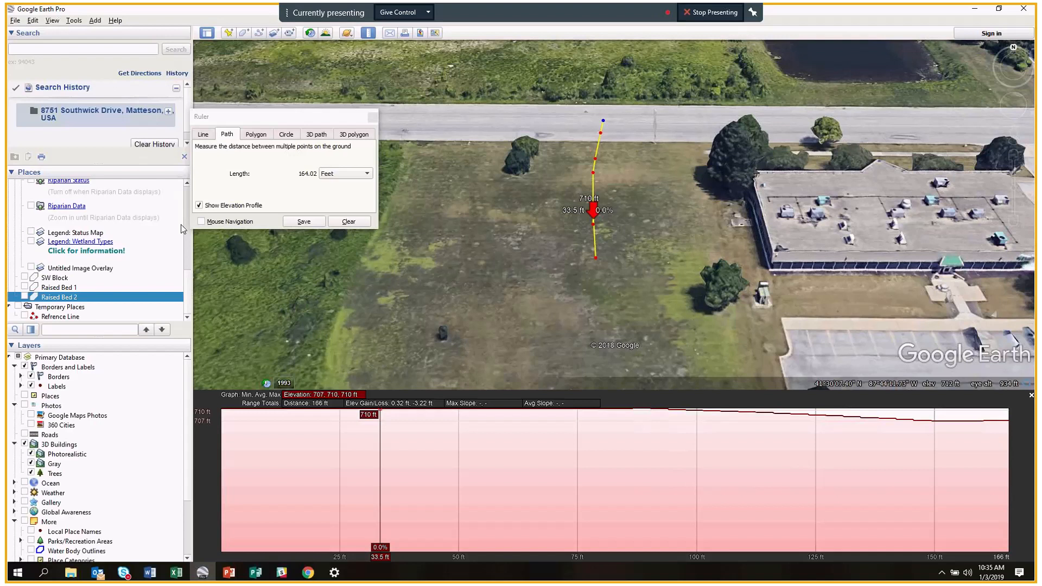
Toggle the path's elevation profile off and on, extend the path east, then clear it to 0.00 ft.
{"action": "left_click", "coordinate": [199, 206]}
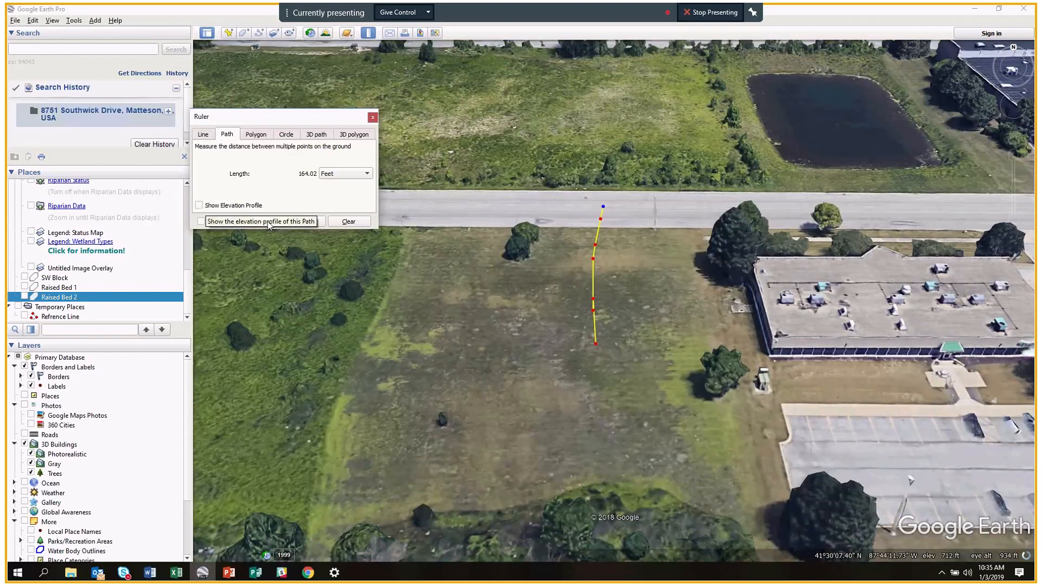
{"action": "left_click", "coordinate": [199, 205]}
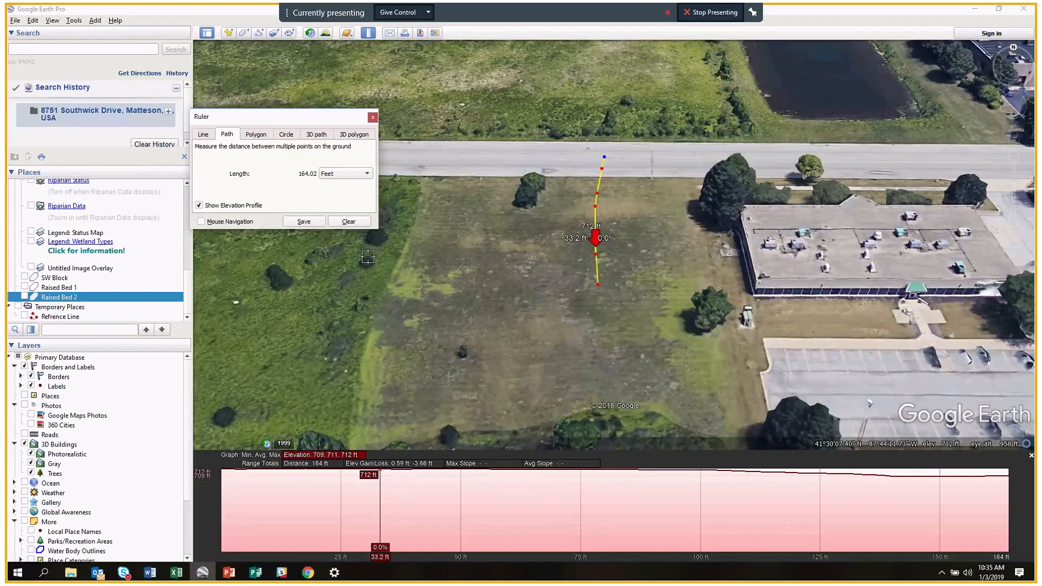
{"action": "scroll", "coordinate": [643, 215], "scroll_direction": "down", "scroll_amount": 3}
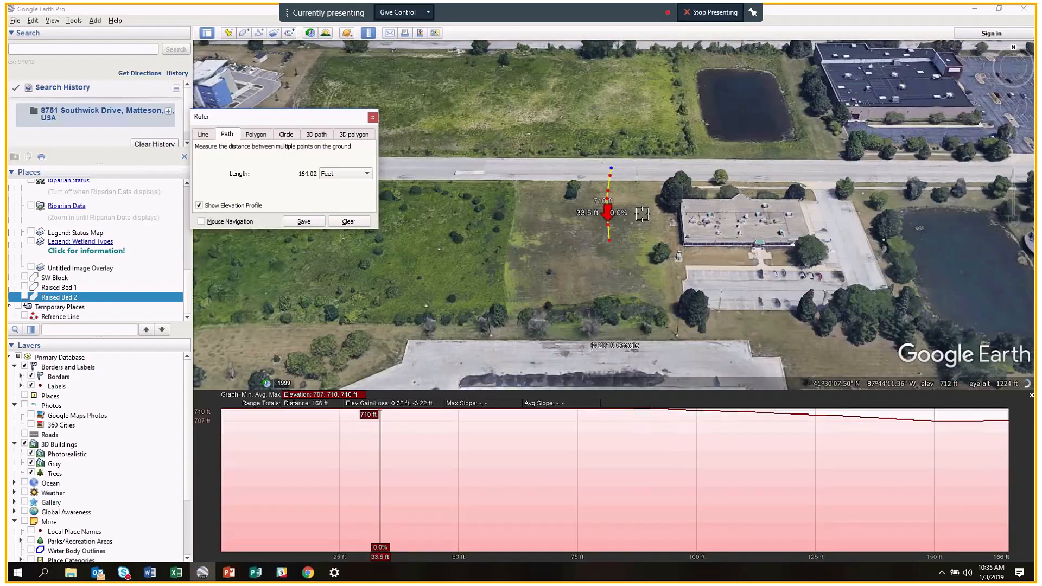
{"action": "scroll", "coordinate": [642, 214], "scroll_direction": "down", "scroll_amount": 3}
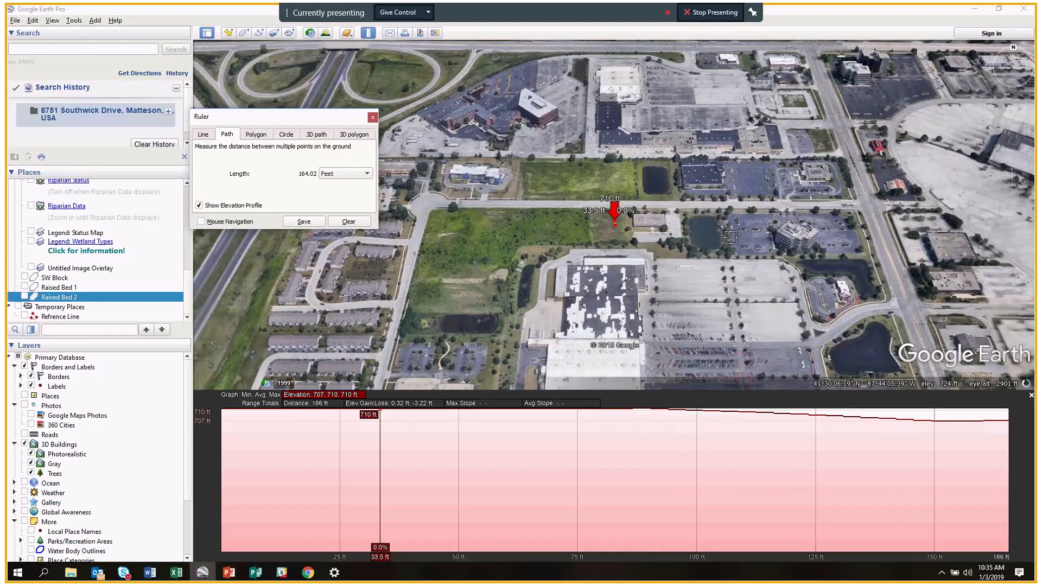
{"action": "scroll", "coordinate": [731, 237], "scroll_direction": "down", "scroll_amount": 2}
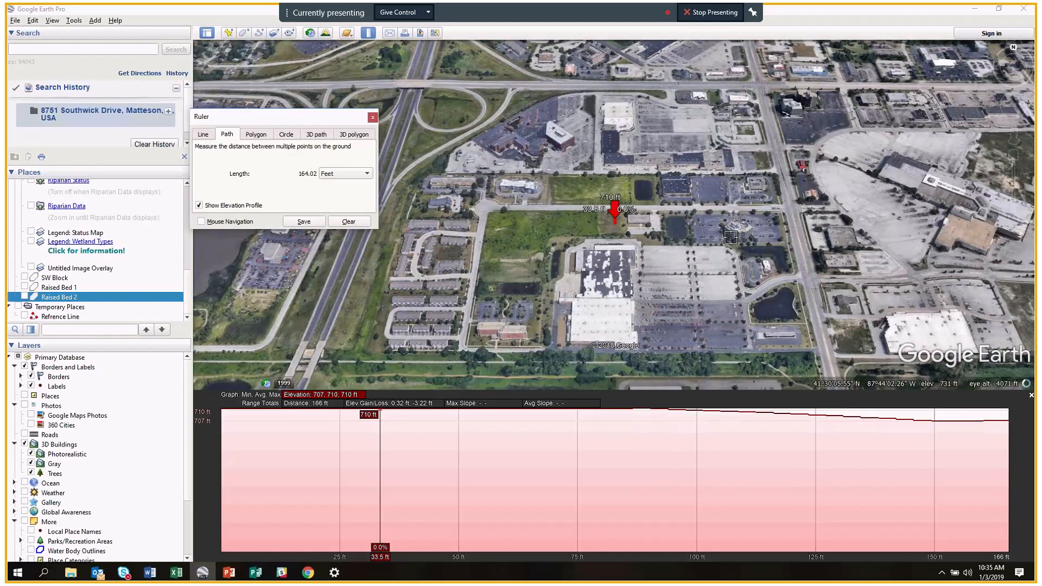
{"action": "scroll", "coordinate": [651, 220], "scroll_direction": "up", "scroll_amount": 2}
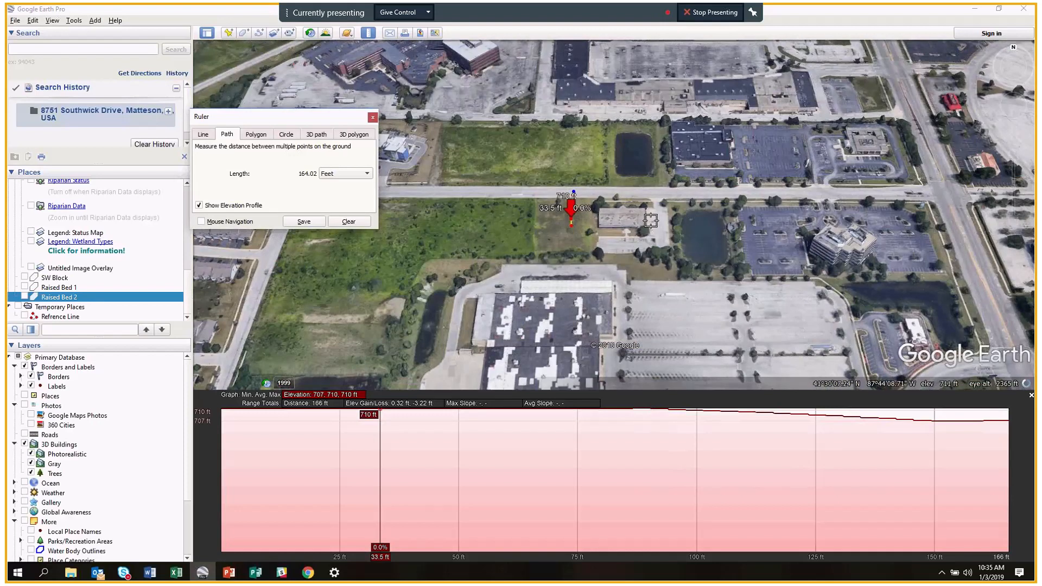
{"action": "scroll", "coordinate": [650, 221], "scroll_direction": "up", "scroll_amount": 2}
{"action": "left_click_drag", "start_coordinate": [547, 203], "coordinate": [624, 221]}
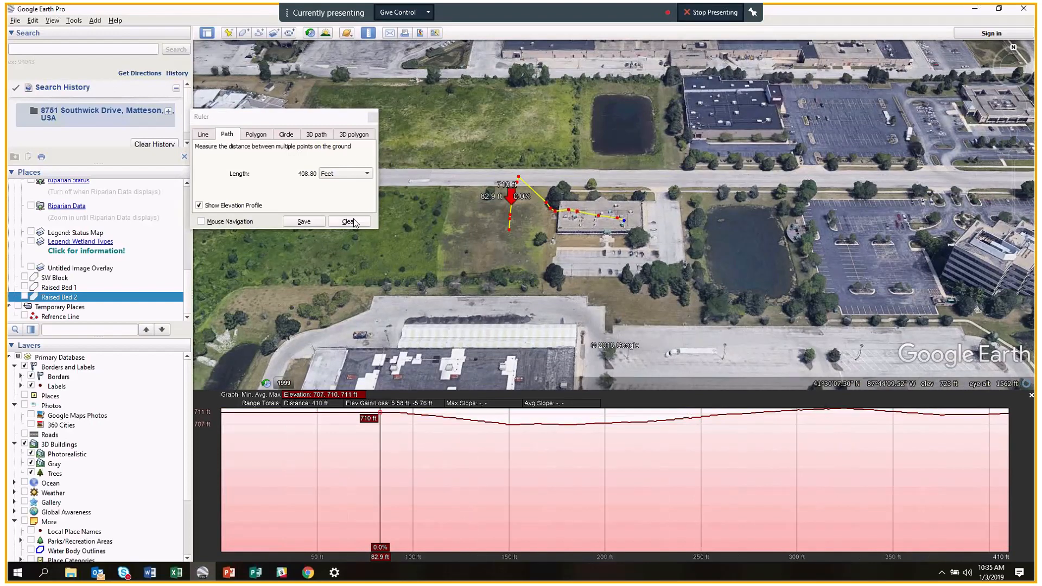
{"action": "left_click", "coordinate": [354, 222]}
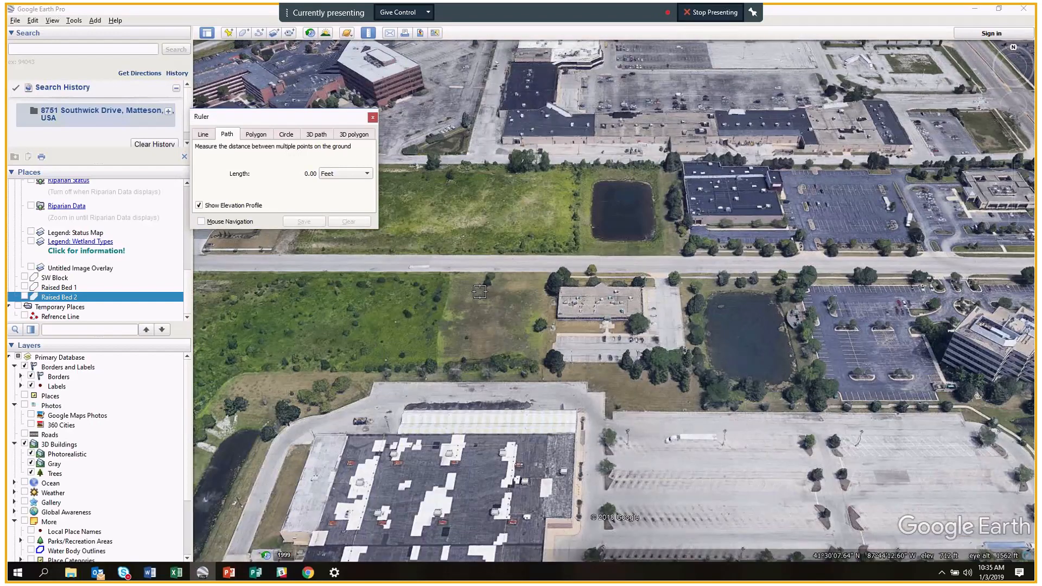
{"action": "left_click_drag", "start_coordinate": [490, 326], "coordinate": [559, 189]}
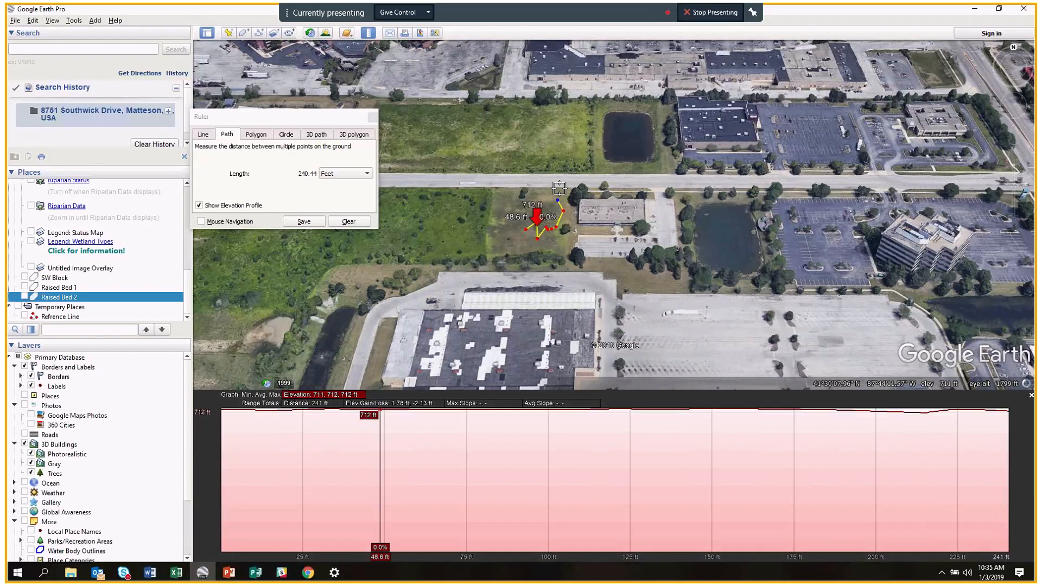
{"action": "left_click", "coordinate": [561, 189]}
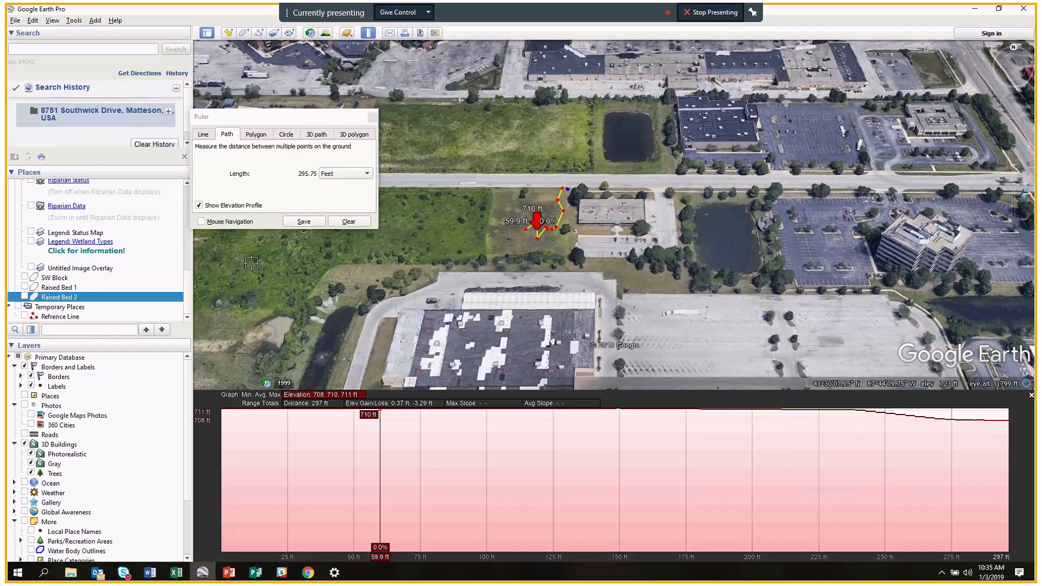
{"action": "left_click", "coordinate": [356, 224]}
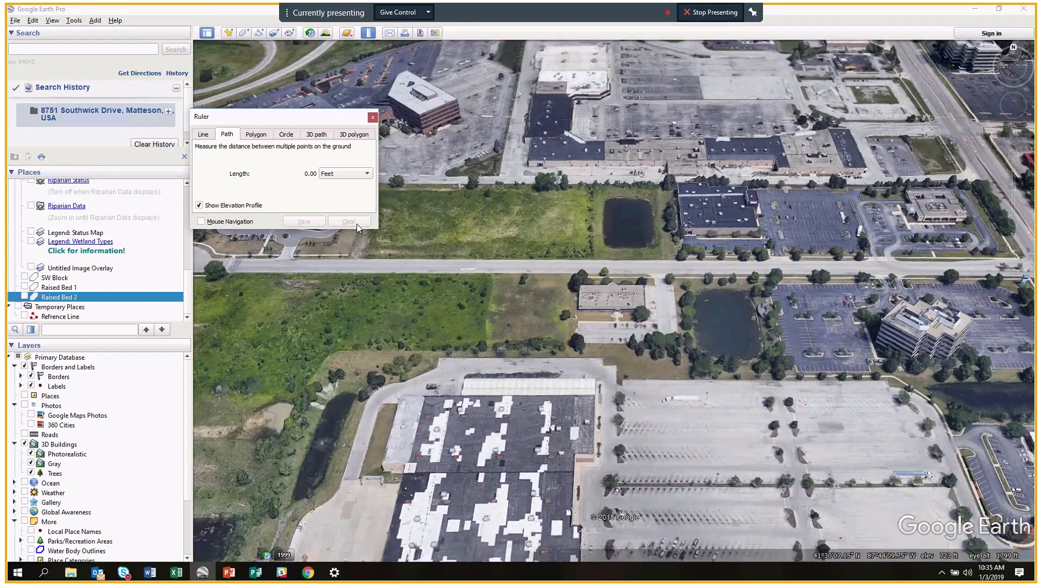
{"action": "scroll", "coordinate": [505, 313], "scroll_direction": "up", "scroll_amount": 1}
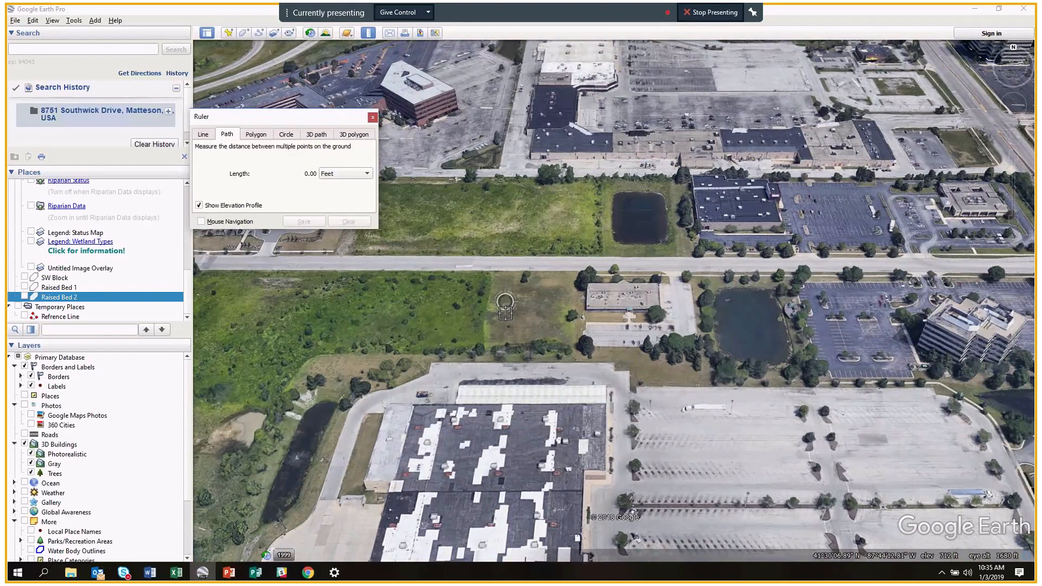
{"action": "scroll", "coordinate": [505, 313], "scroll_direction": "up", "scroll_amount": 3}
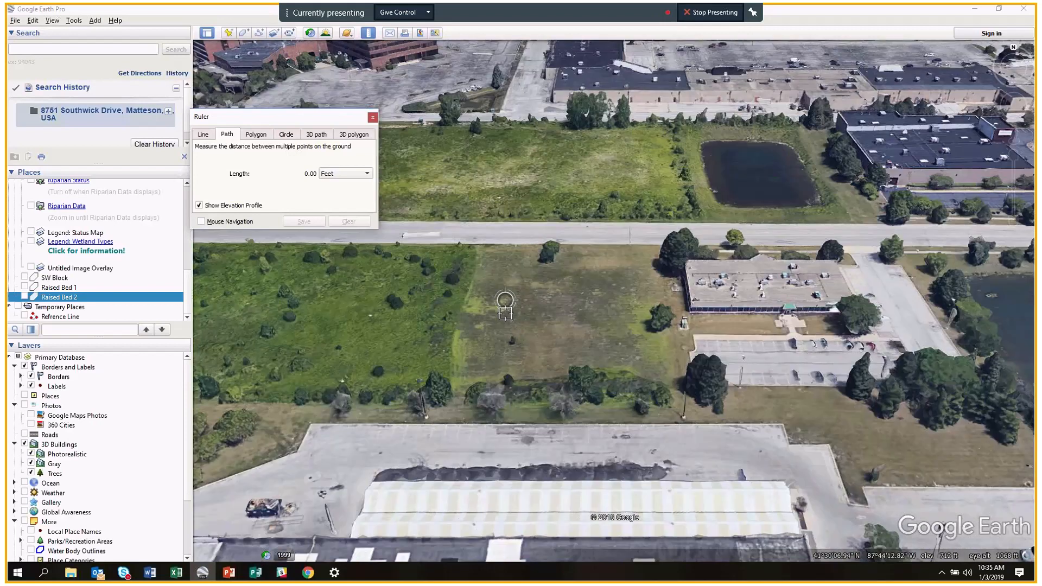
{"action": "scroll", "coordinate": [504, 313], "scroll_direction": "up", "scroll_amount": 1}
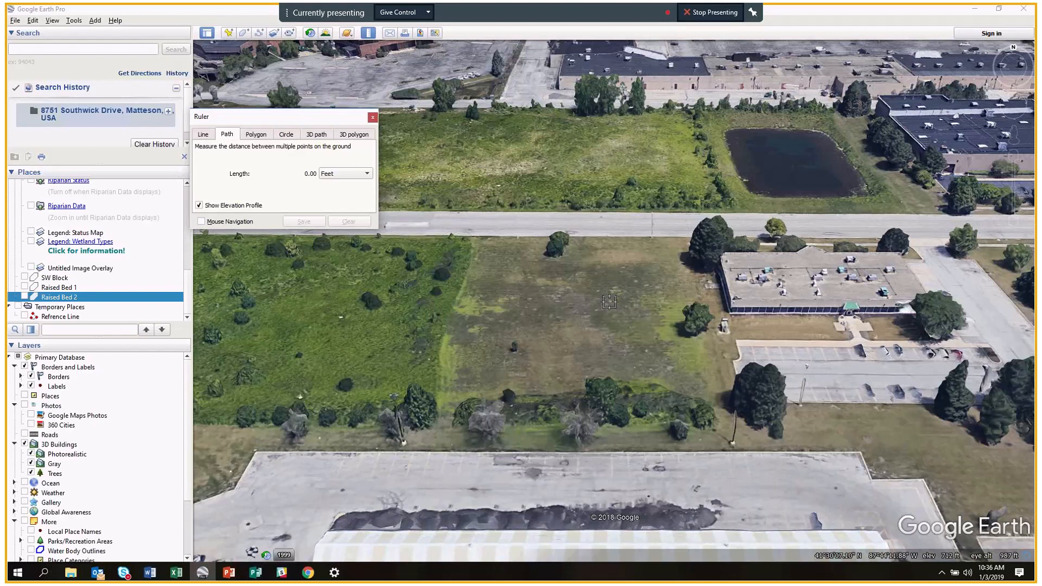
Draw a three-point 133.39 ft ruler path from the lot north to the road.
{"action": "left_click", "coordinate": [618, 303]}
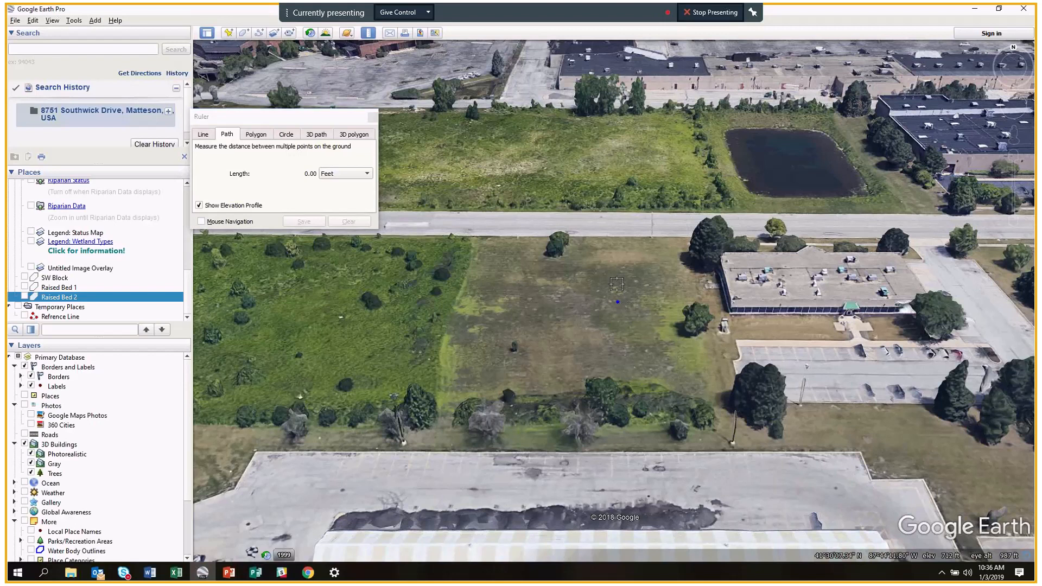
{"action": "left_click", "coordinate": [620, 307]}
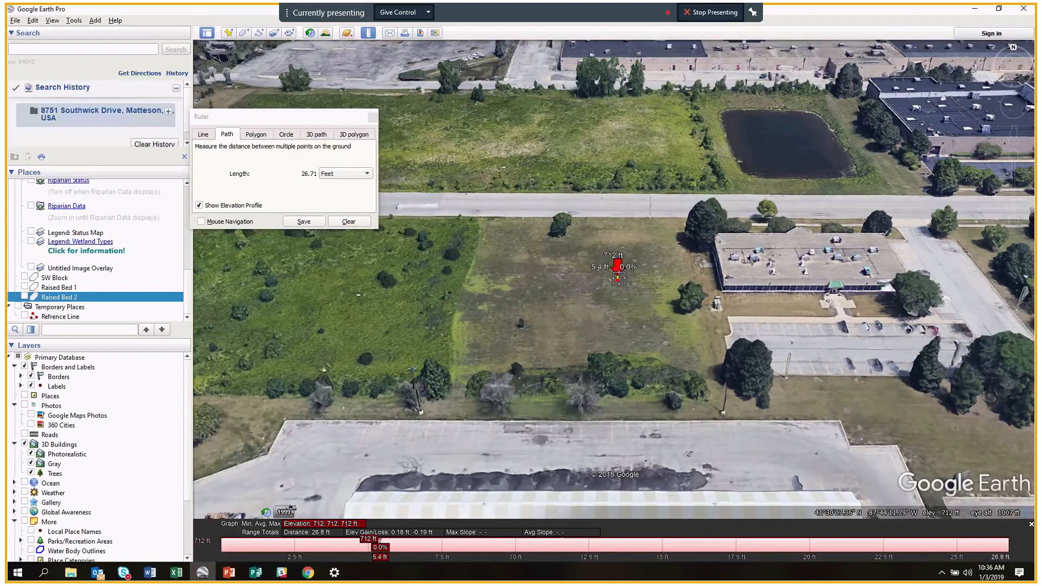
{"action": "left_click", "coordinate": [617, 154]}
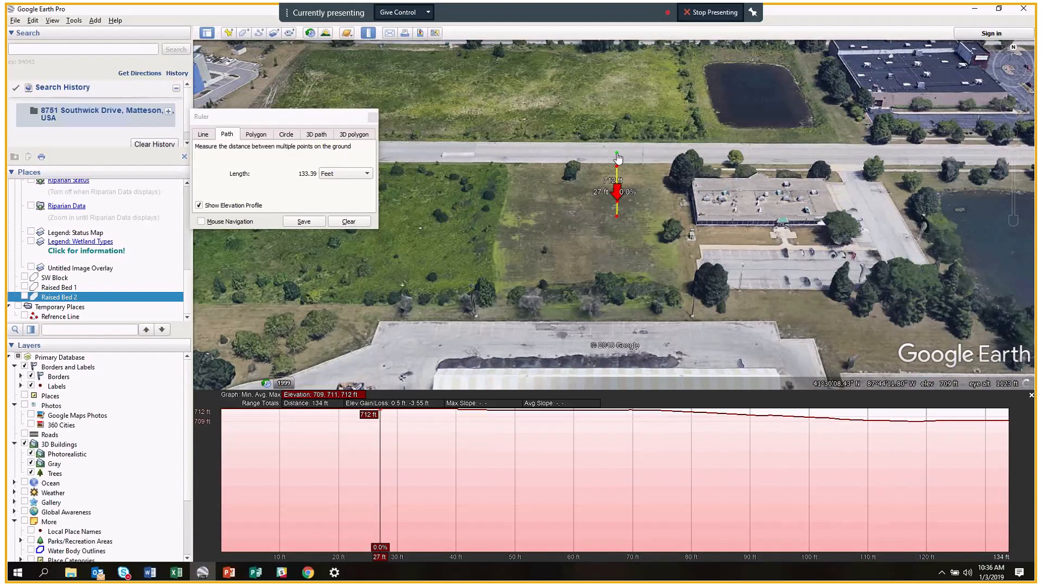
Save the path as Path Measure under Temporary Places and select it.
{"action": "left_click", "coordinate": [304, 222]}
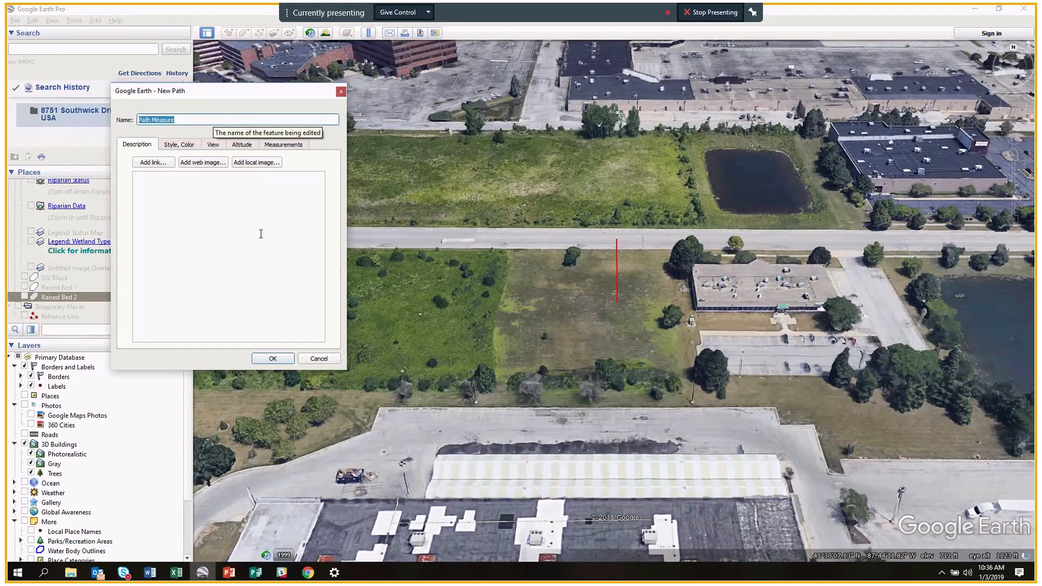
{"action": "key", "text": "Return"}
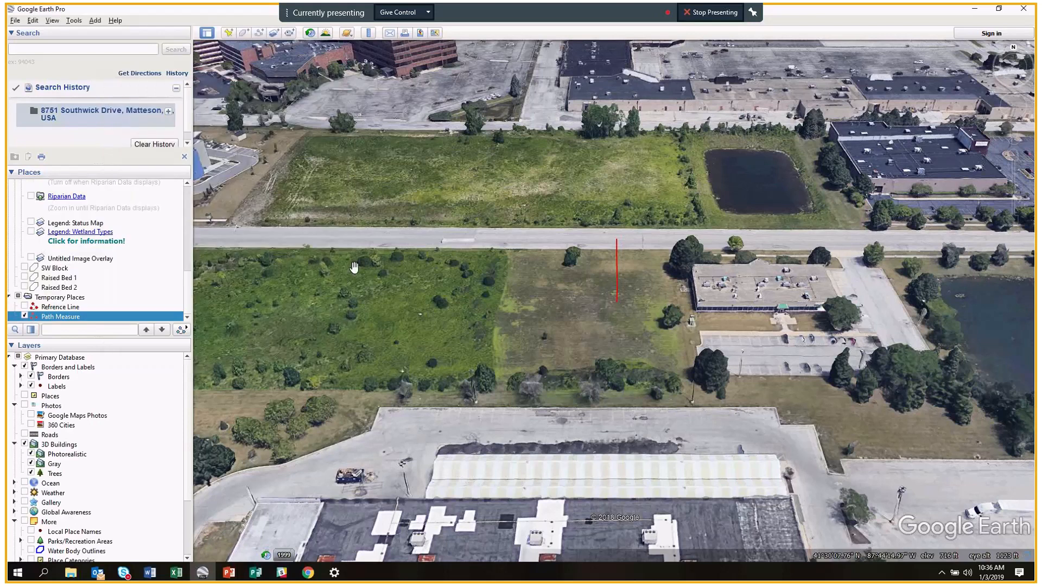
{"action": "left_click", "coordinate": [24, 316]}
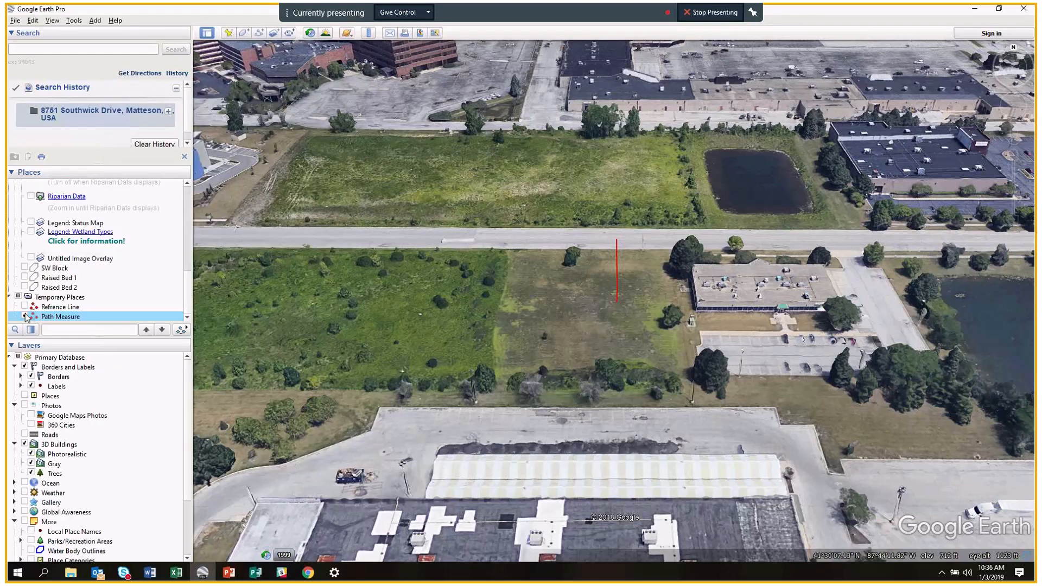
{"action": "left_click", "coordinate": [25, 315]}
{"action": "left_click", "coordinate": [84, 317]}
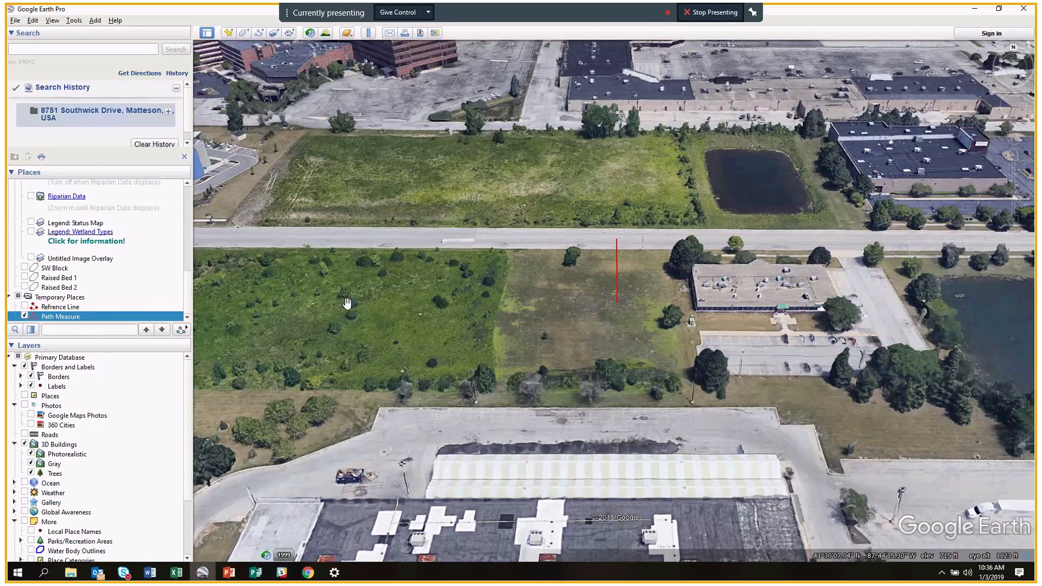
{"action": "scroll", "coordinate": [557, 305], "scroll_direction": "up", "scroll_amount": 2}
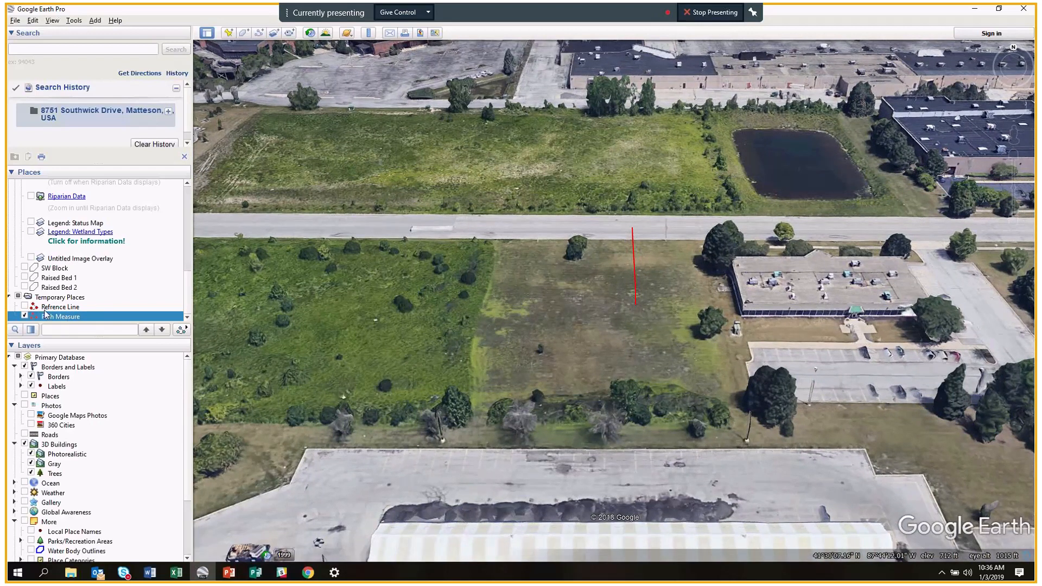
Show Path Measure's elevation profile.
{"action": "right_click", "coordinate": [60, 321]}
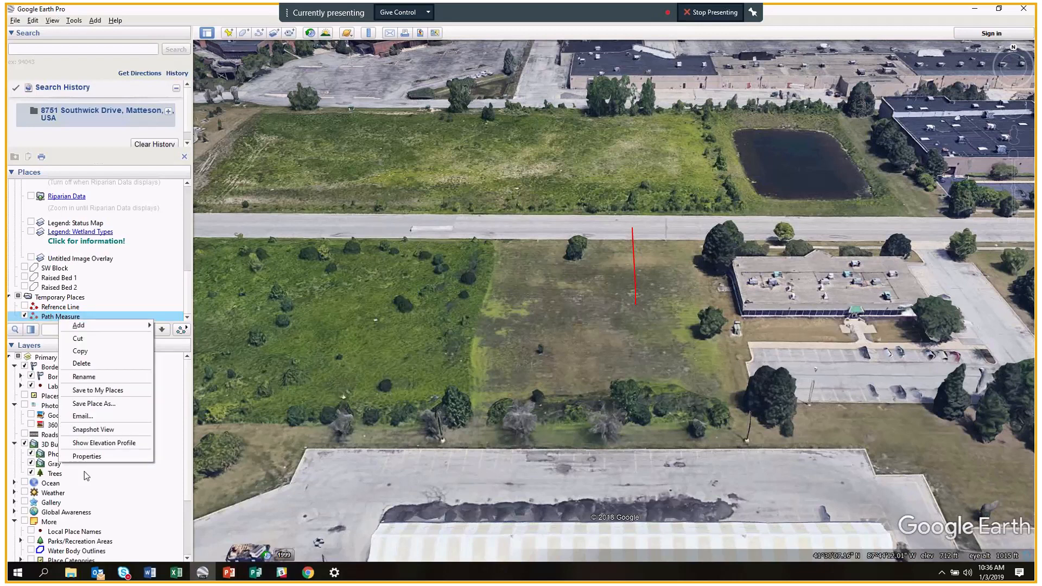
{"action": "left_click", "coordinate": [96, 445]}
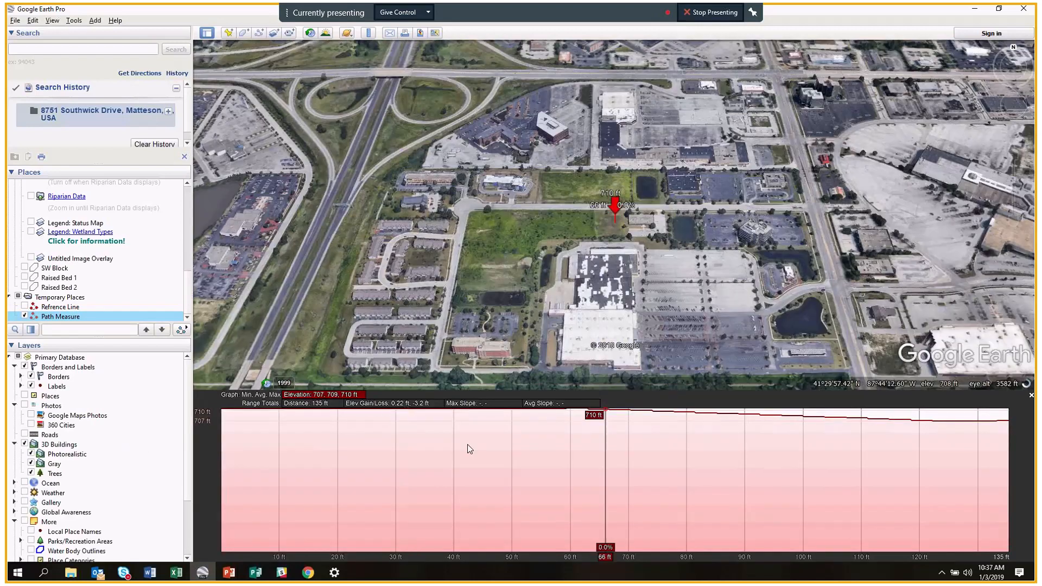
{"action": "scroll", "coordinate": [638, 236], "scroll_direction": "up", "scroll_amount": 2}
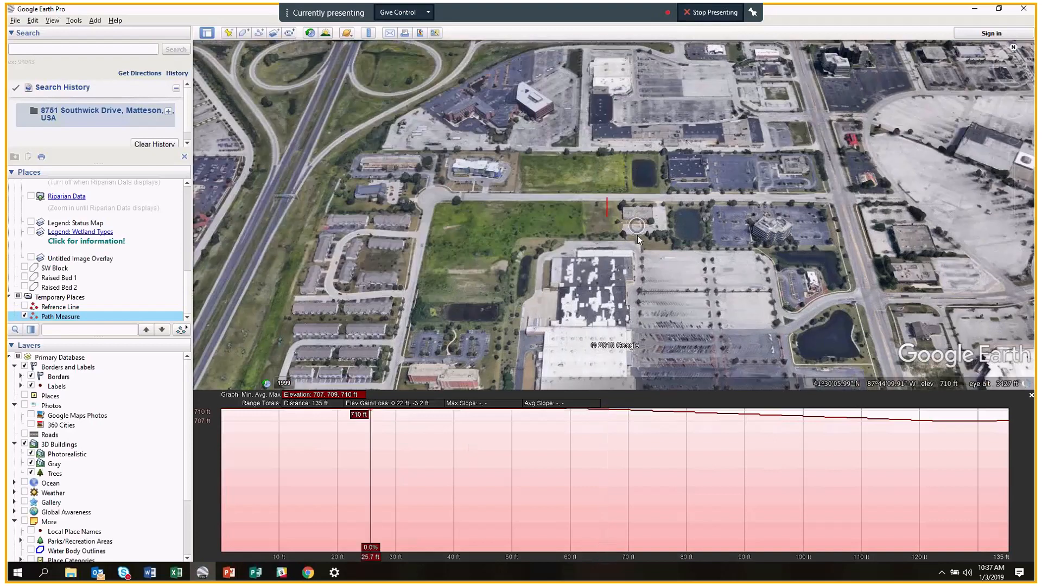
{"action": "scroll", "coordinate": [638, 235], "scroll_direction": "up", "scroll_amount": 3}
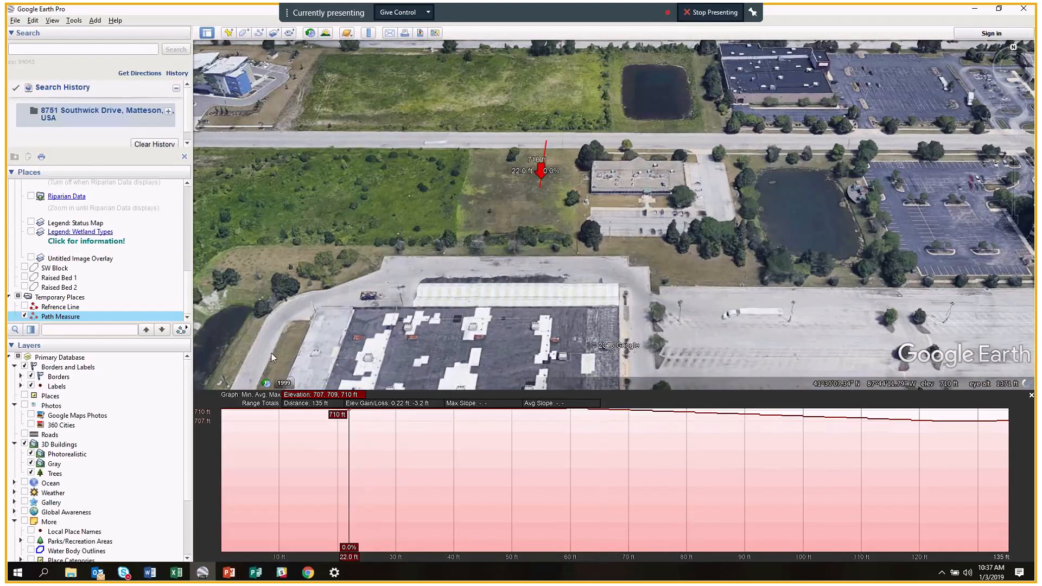
Check Path Measure's 133 ft length in feet in its properties, then hide the path.
{"action": "right_click", "coordinate": [74, 318]}
{"action": "left_click", "coordinate": [109, 430]}
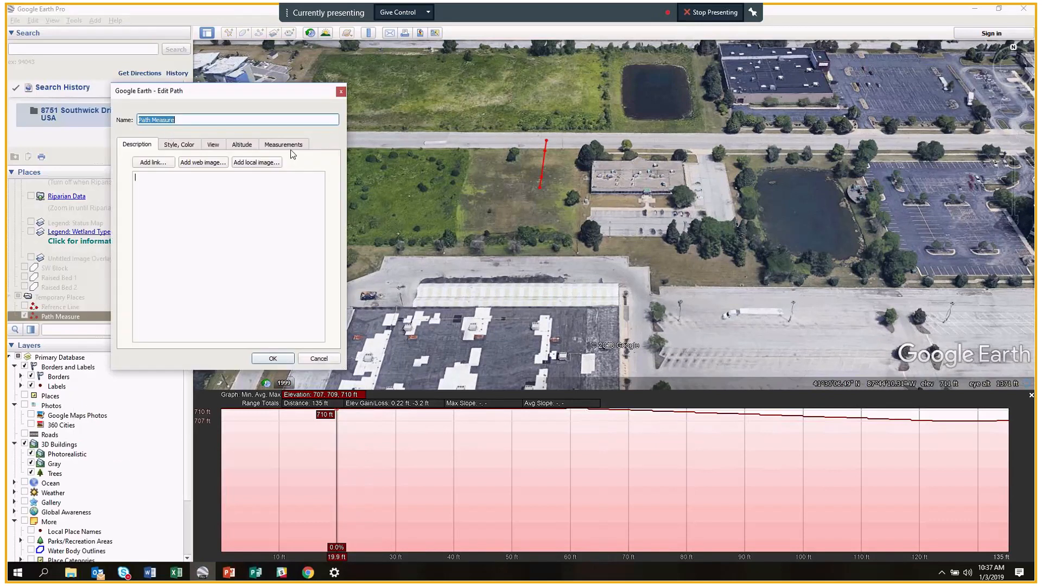
{"action": "left_click", "coordinate": [297, 147]}
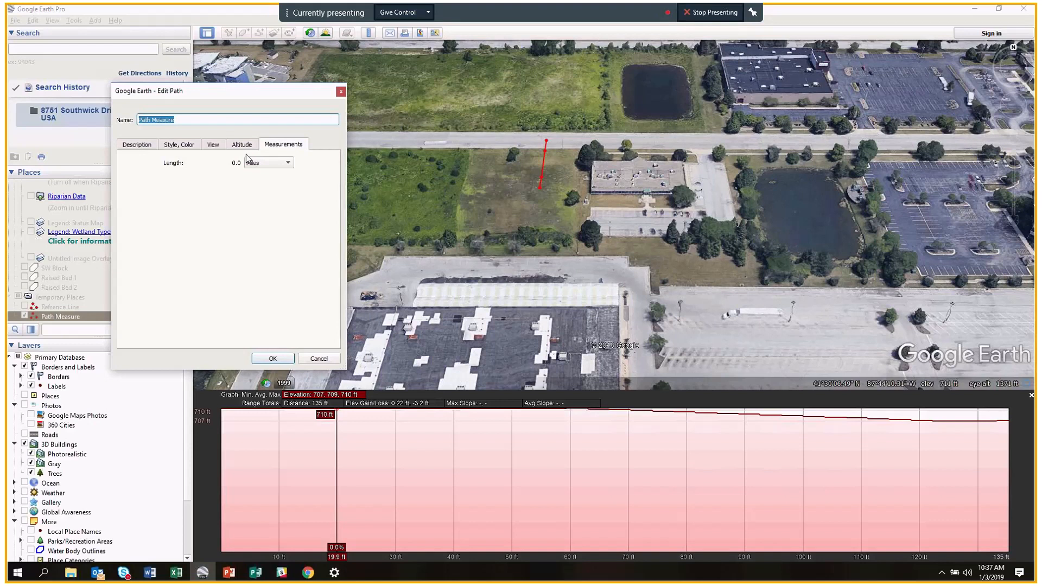
{"action": "left_click", "coordinate": [287, 163]}
{"action": "left_click", "coordinate": [282, 141]}
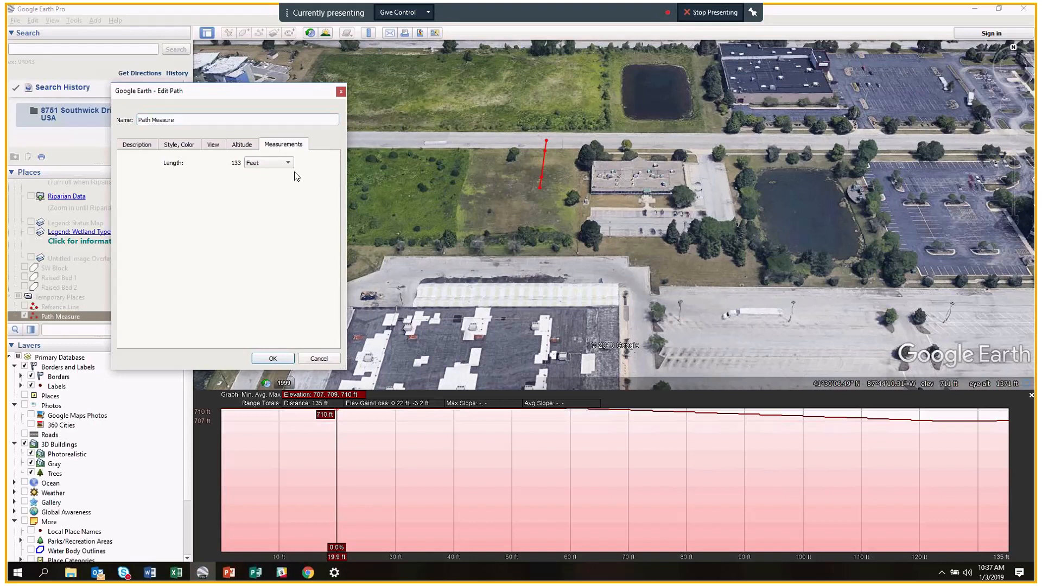
{"action": "left_click", "coordinate": [273, 359]}
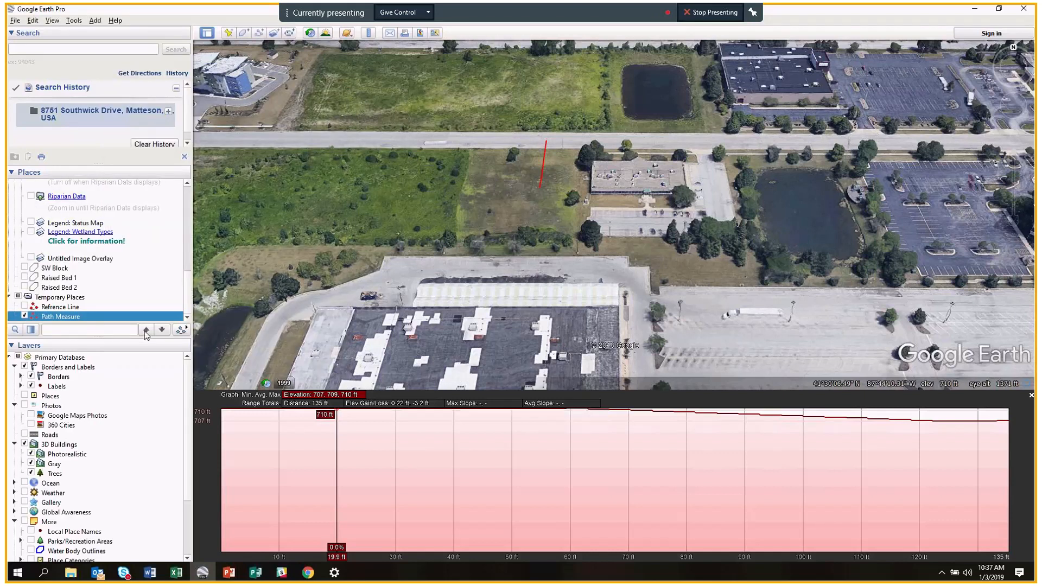
{"action": "left_click", "coordinate": [24, 315]}
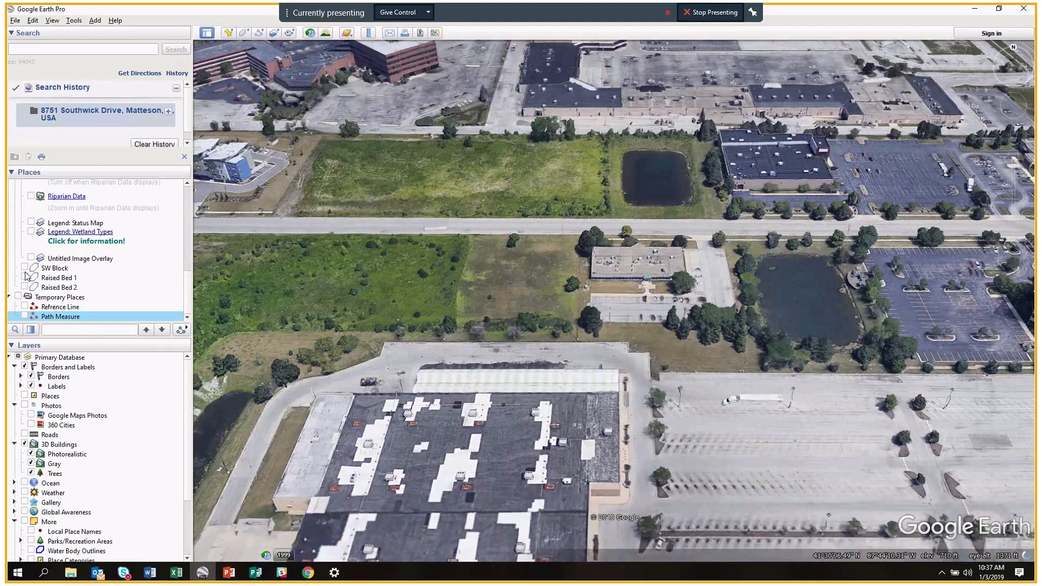
Show the SW Block and raised-bed outlines and zoom in to centre the lot.
{"action": "left_click", "coordinate": [25, 267]}
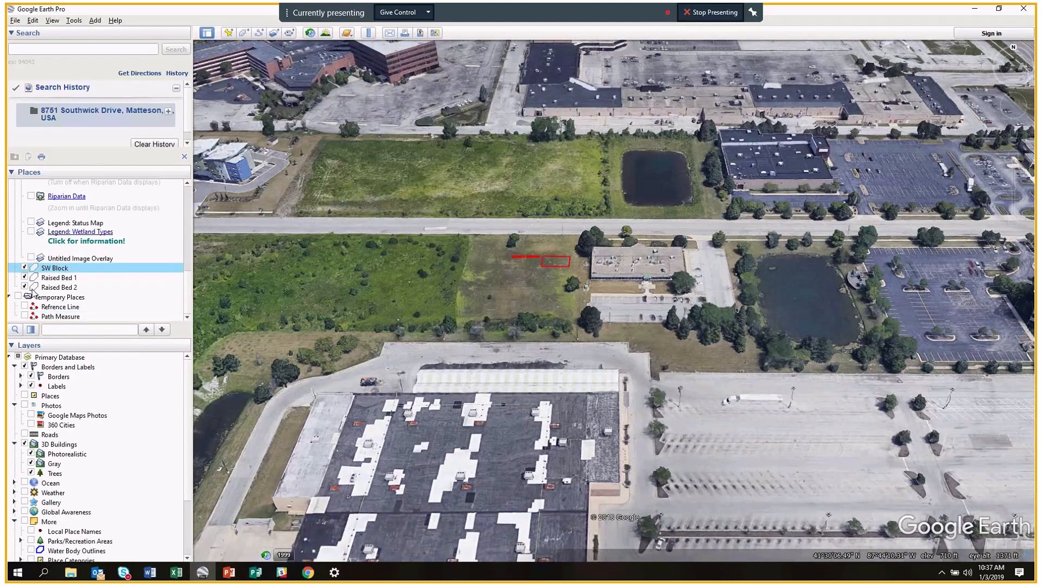
{"action": "scroll", "coordinate": [591, 258], "scroll_direction": "up", "scroll_amount": 1}
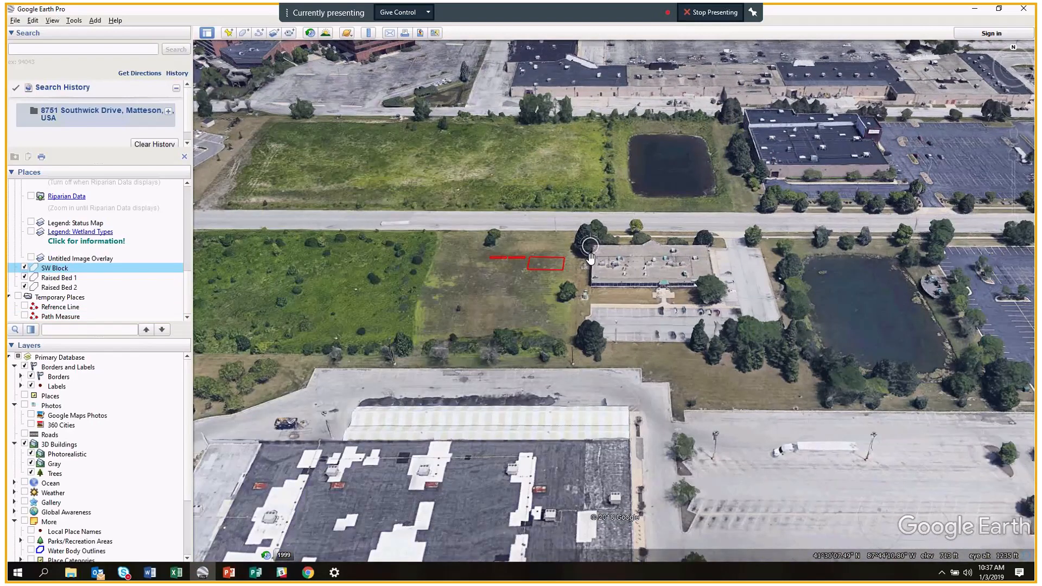
{"action": "scroll", "coordinate": [591, 257], "scroll_direction": "up", "scroll_amount": 2}
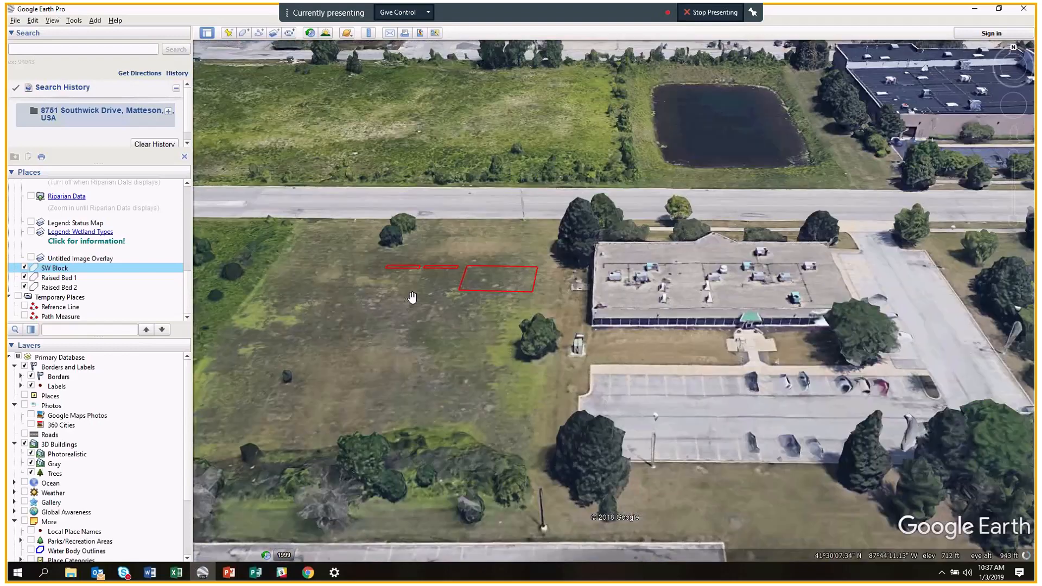
{"action": "left_click_drag", "start_coordinate": [412, 298], "coordinate": [519, 322]}
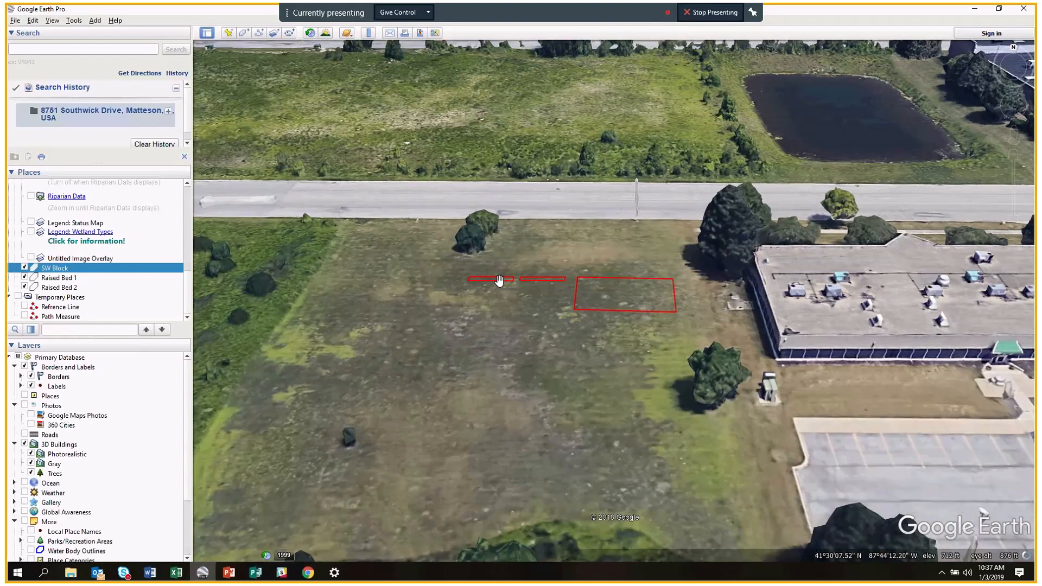
Show Raised Bed 1's area in Square Feet (71.5) in its properties.
{"action": "left_click", "coordinate": [57, 280]}
{"action": "right_click", "coordinate": [57, 282]}
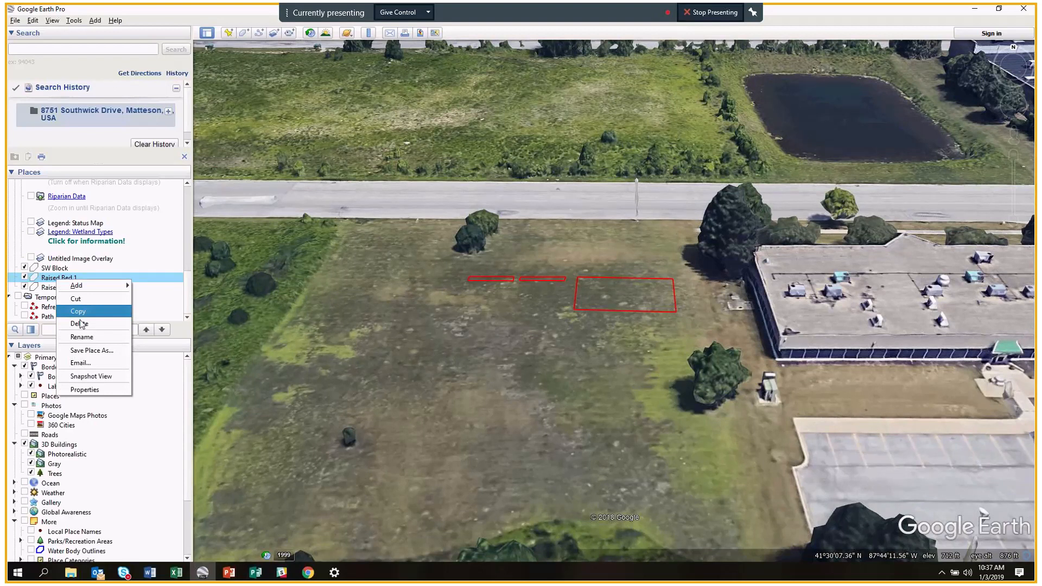
{"action": "left_click", "coordinate": [85, 389]}
{"action": "left_click", "coordinate": [283, 144]}
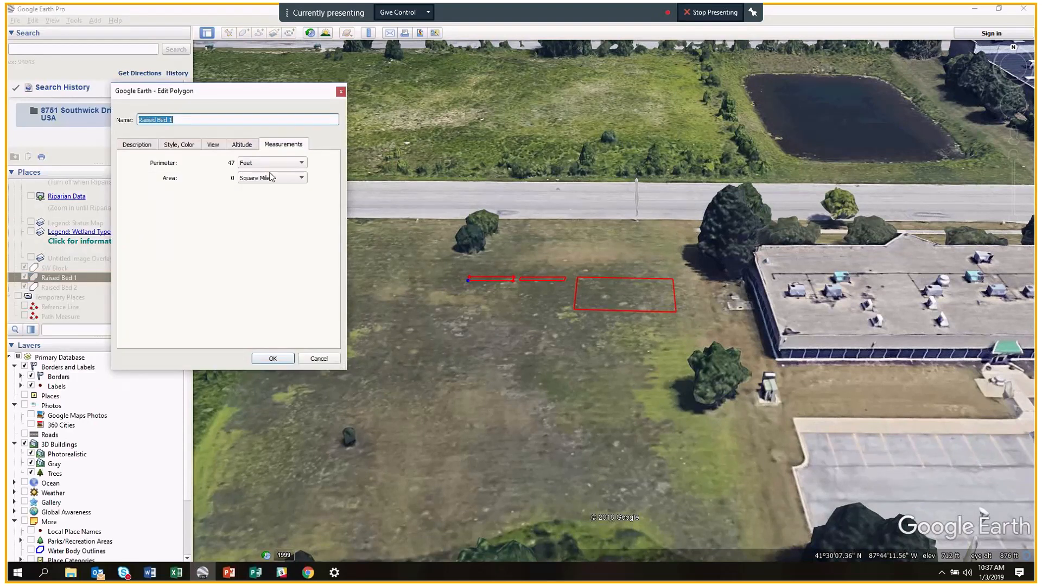
{"action": "left_click", "coordinate": [301, 178]}
{"action": "left_click", "coordinate": [302, 178]}
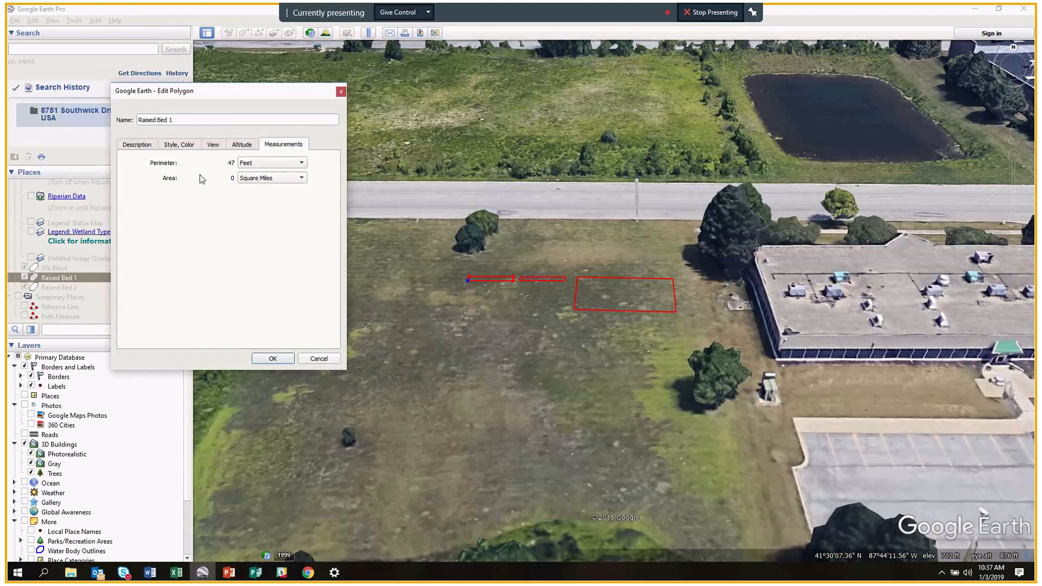
{"action": "left_click", "coordinate": [301, 178]}
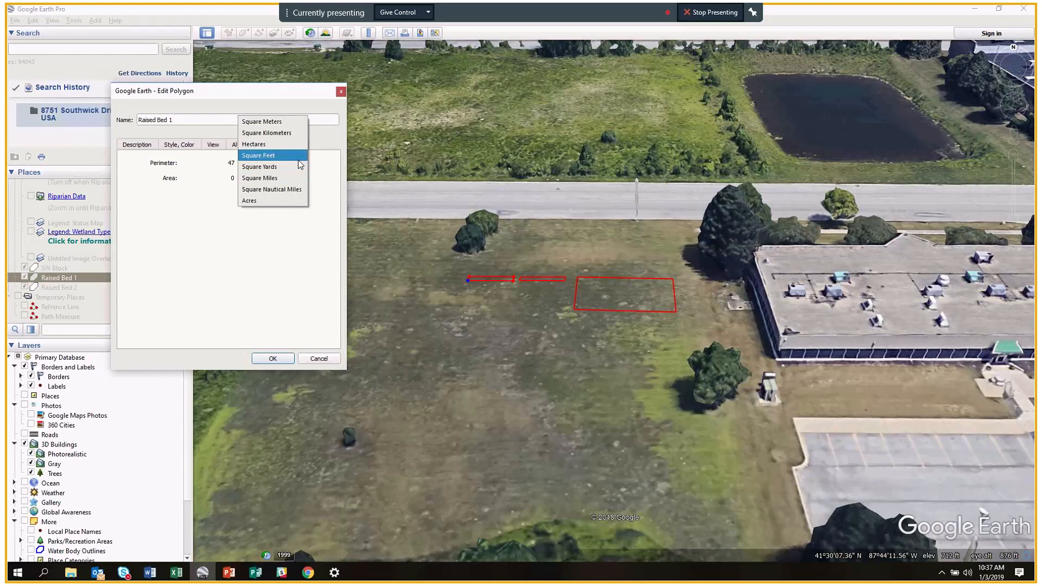
{"action": "left_click", "coordinate": [300, 156]}
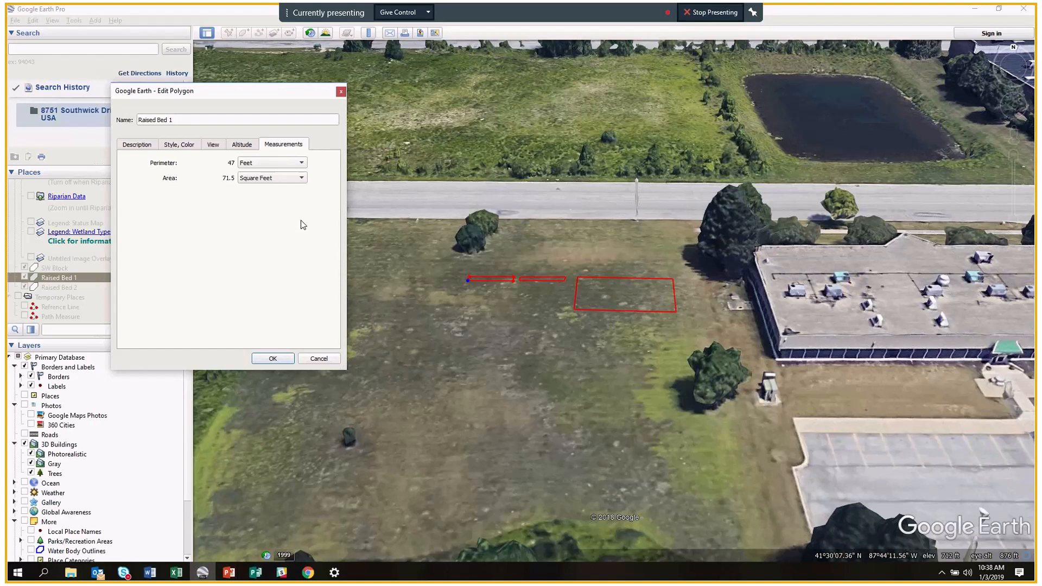
{"action": "left_click", "coordinate": [274, 360]}
Turn 3D buildings off, tilt to a top-down view of the lot, and enable historical imagery.
{"action": "left_click", "coordinate": [272, 359]}
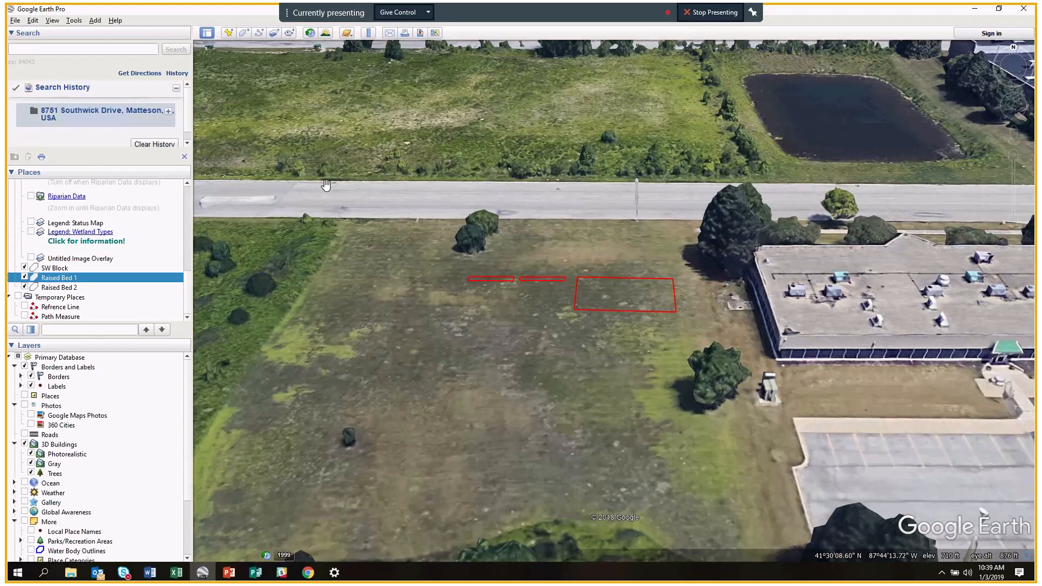
{"action": "left_click", "coordinate": [24, 445]}
{"action": "left_click", "coordinate": [25, 445]}
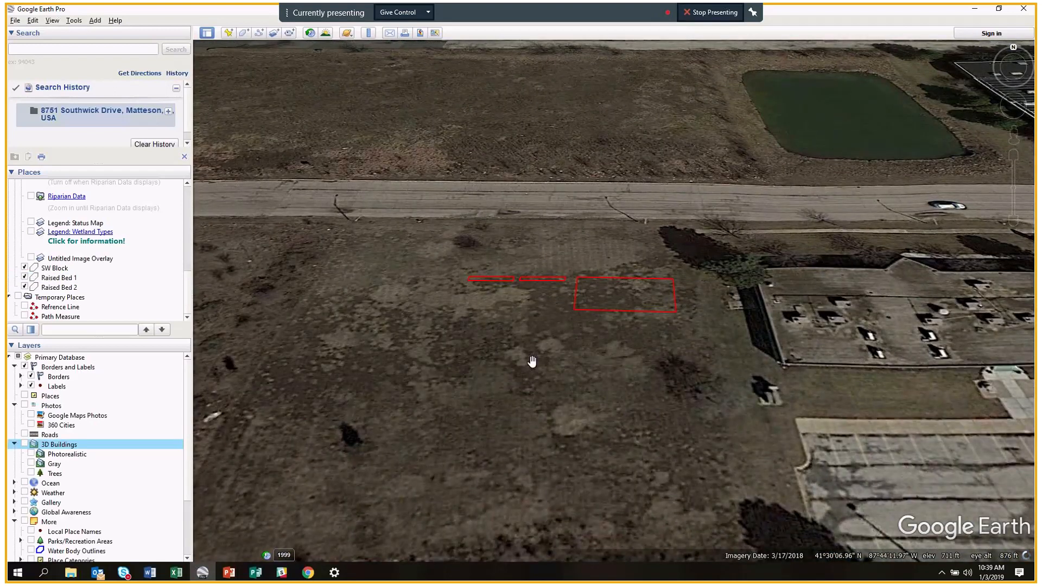
{"action": "middle_click_drag", "start_coordinate": [532, 362], "coordinate": [545, 194]}
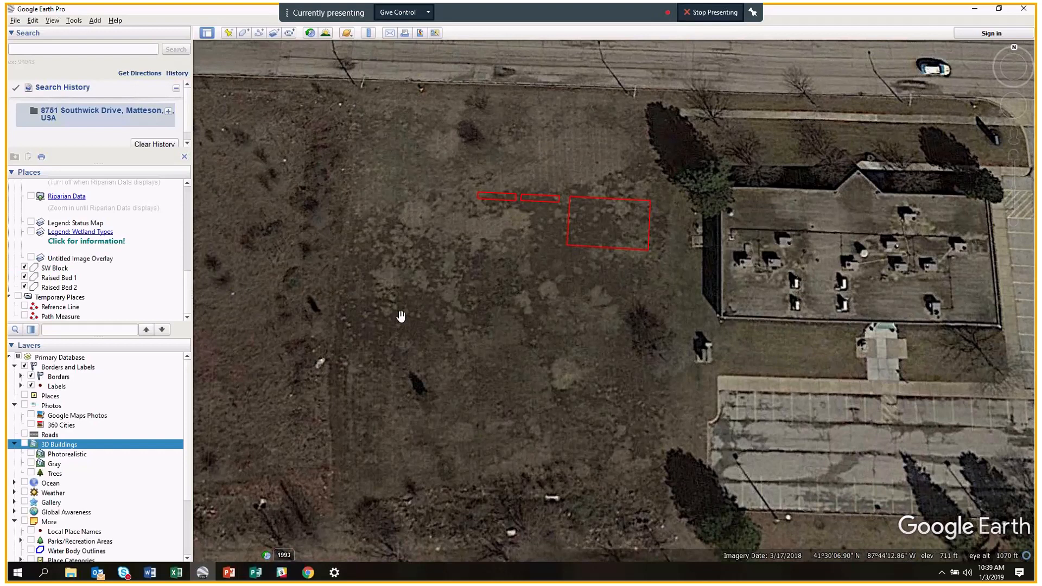
{"action": "middle_click_drag", "start_coordinate": [401, 316], "coordinate": [432, 297]}
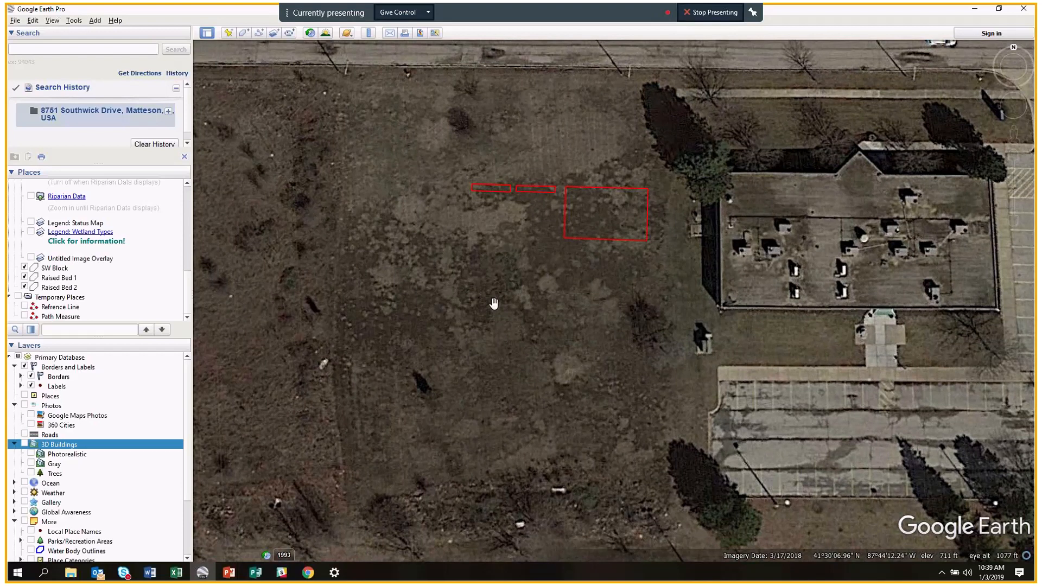
{"action": "left_click", "coordinate": [311, 33]}
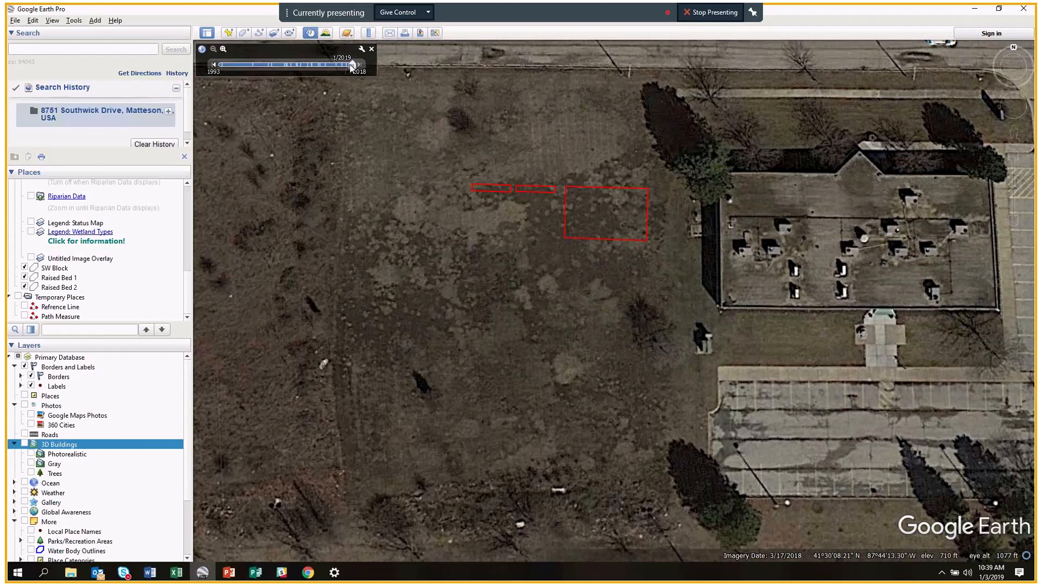
Try the imagery slider at 4/2015 and 9/2005, then return to 3/2018.
{"action": "left_click_drag", "start_coordinate": [352, 65], "coordinate": [337, 66]}
{"action": "left_click", "coordinate": [290, 66]}
{"action": "left_click_drag", "start_coordinate": [291, 63], "coordinate": [377, 69]}
Step the historical imagery back date by date from 6/2016 to the 4/1993 black-and-white view.
{"action": "left_click", "coordinate": [214, 65]}
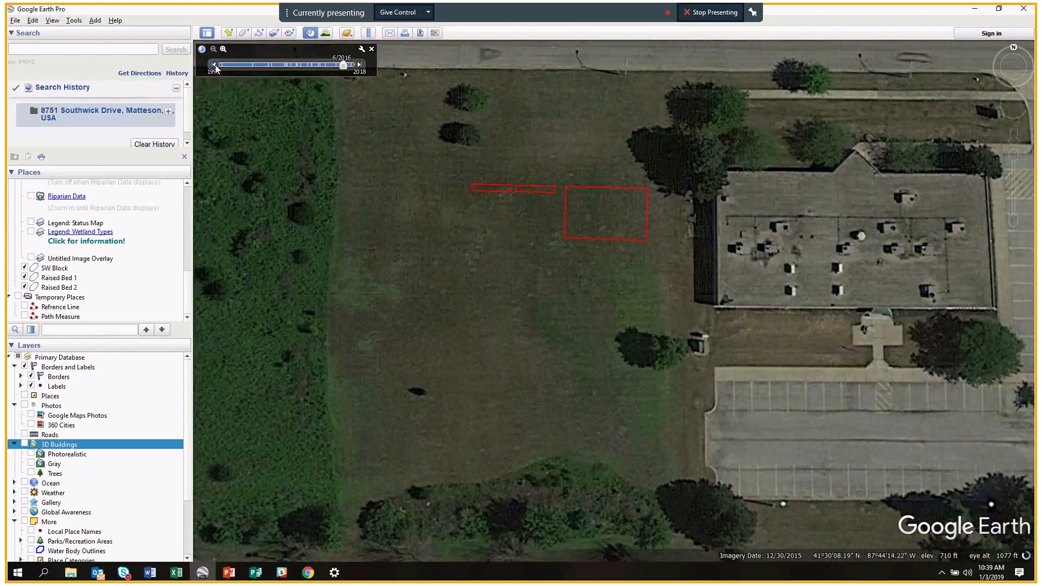
{"action": "left_click", "coordinate": [214, 66]}
{"action": "left_click", "coordinate": [214, 65]}
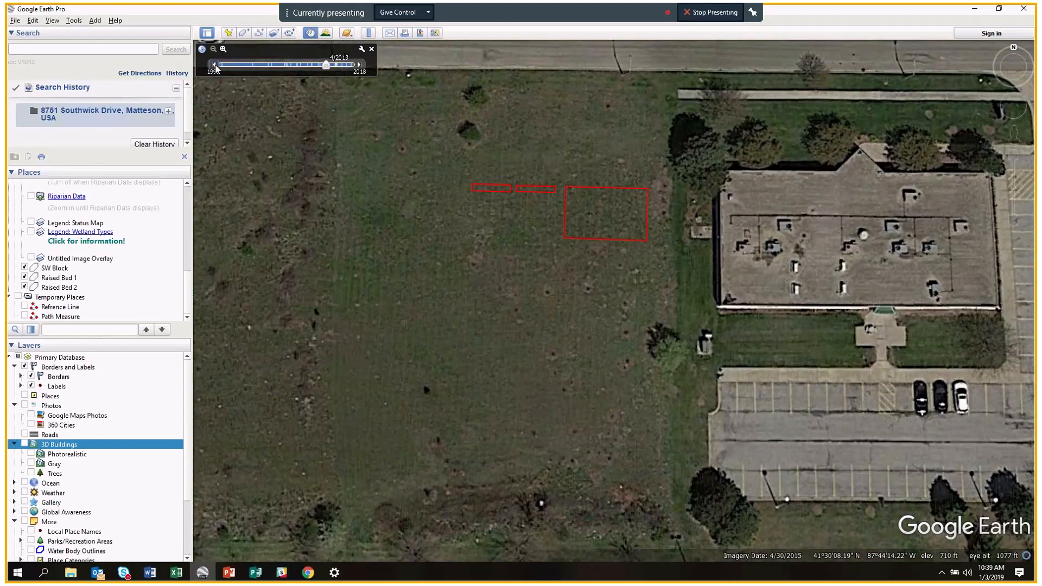
{"action": "left_click", "coordinate": [214, 65]}
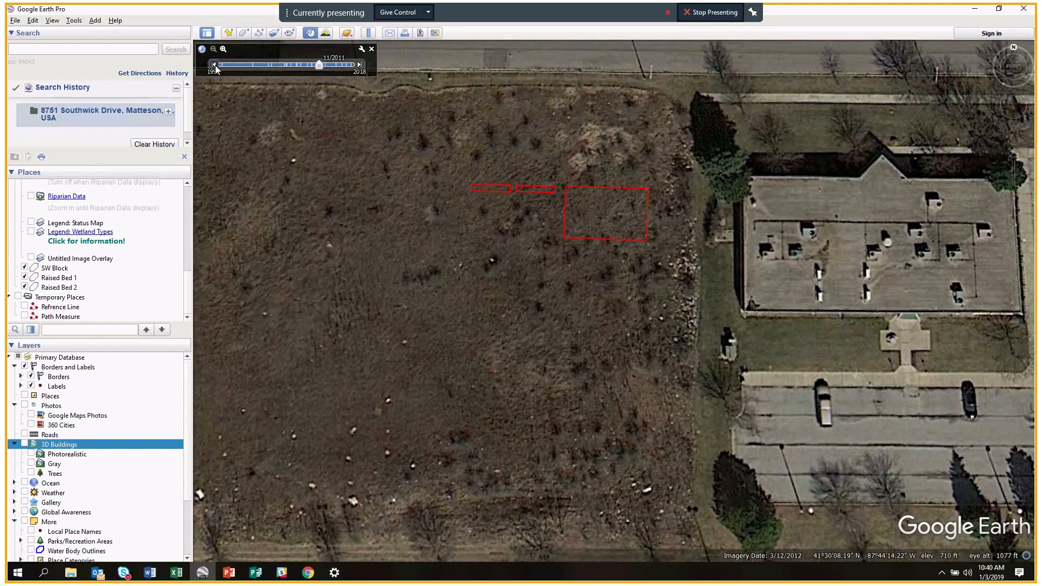
{"action": "left_click", "coordinate": [214, 65]}
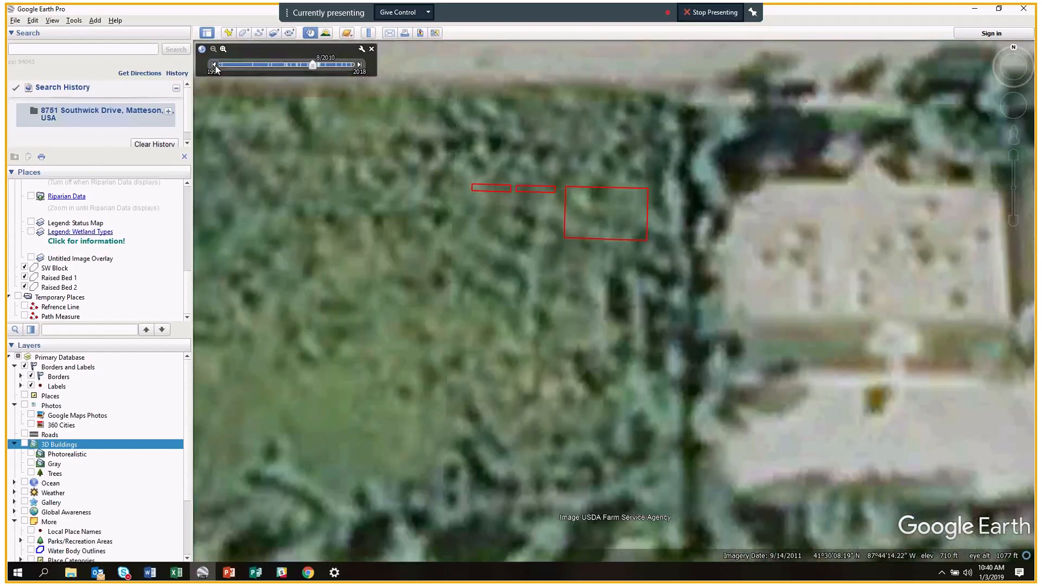
{"action": "left_click", "coordinate": [215, 65]}
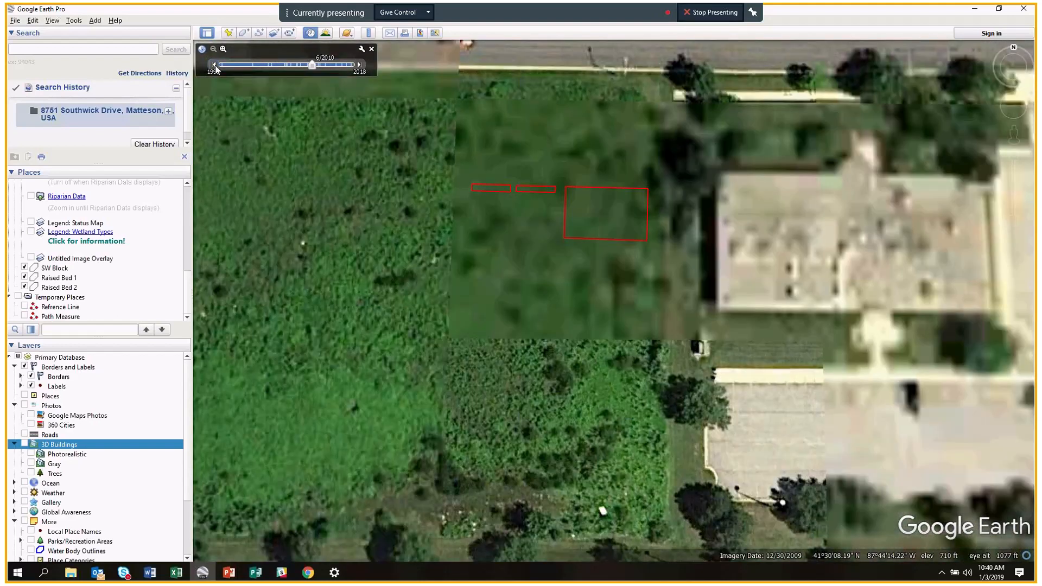
{"action": "left_click", "coordinate": [214, 65]}
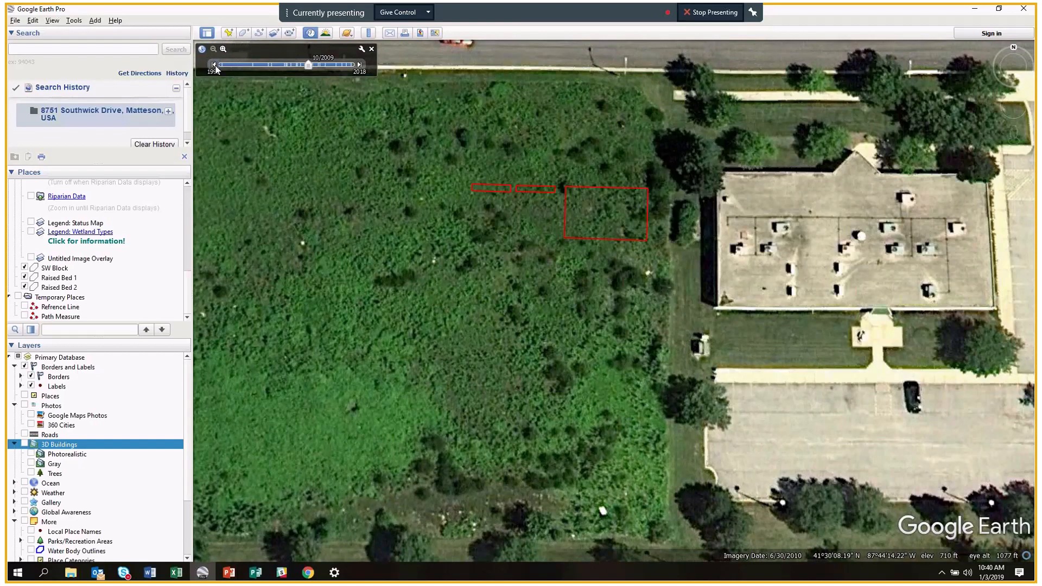
{"action": "left_click", "coordinate": [215, 65]}
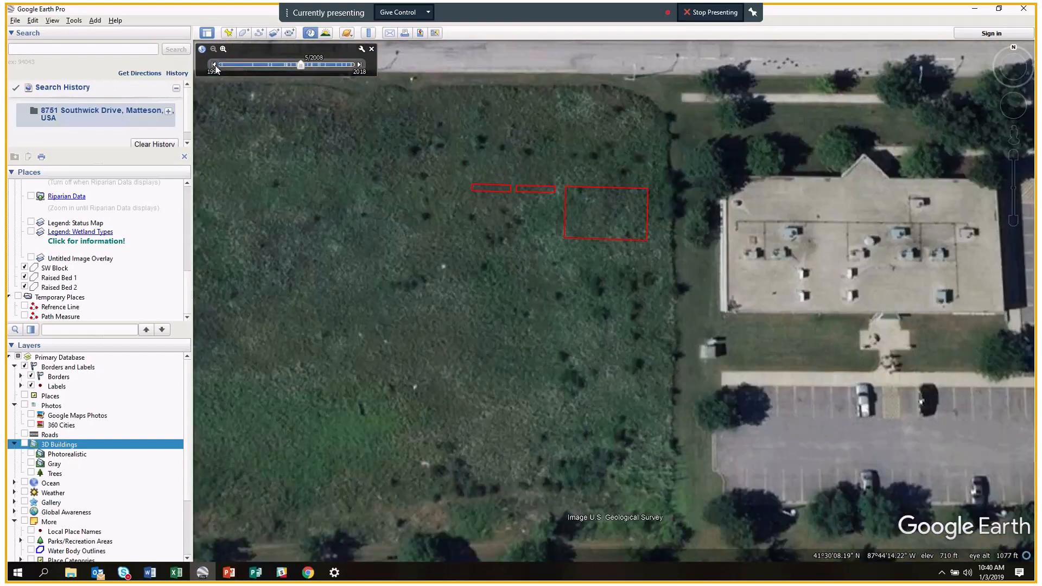
{"action": "left_click", "coordinate": [214, 66]}
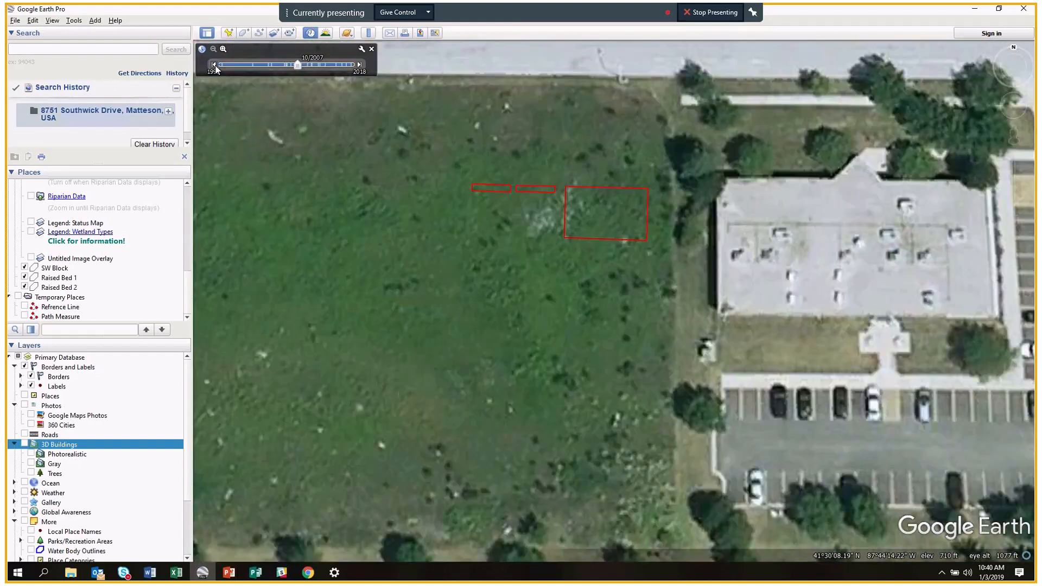
{"action": "left_click", "coordinate": [215, 65]}
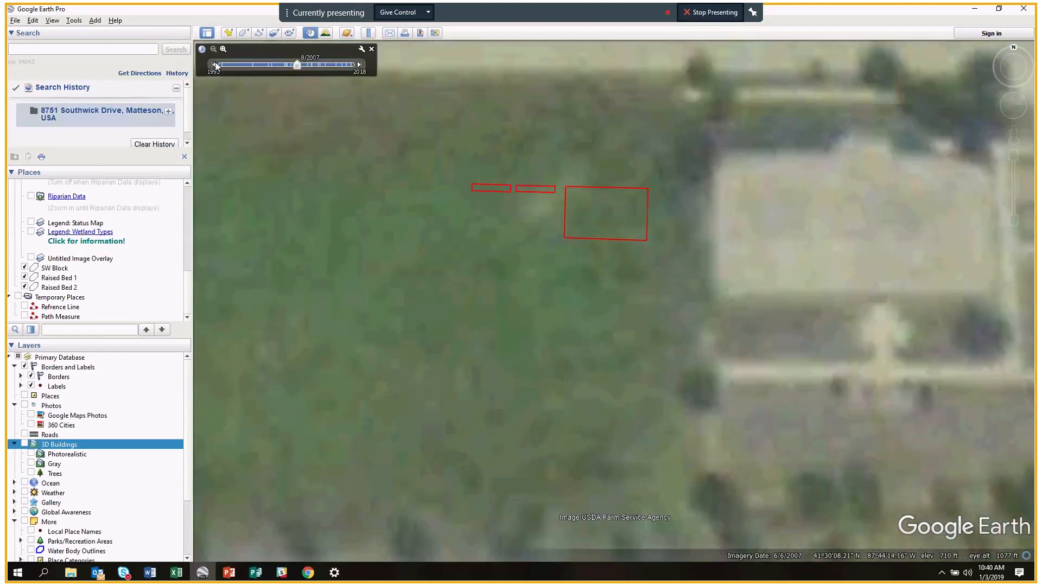
{"action": "left_click", "coordinate": [213, 65]}
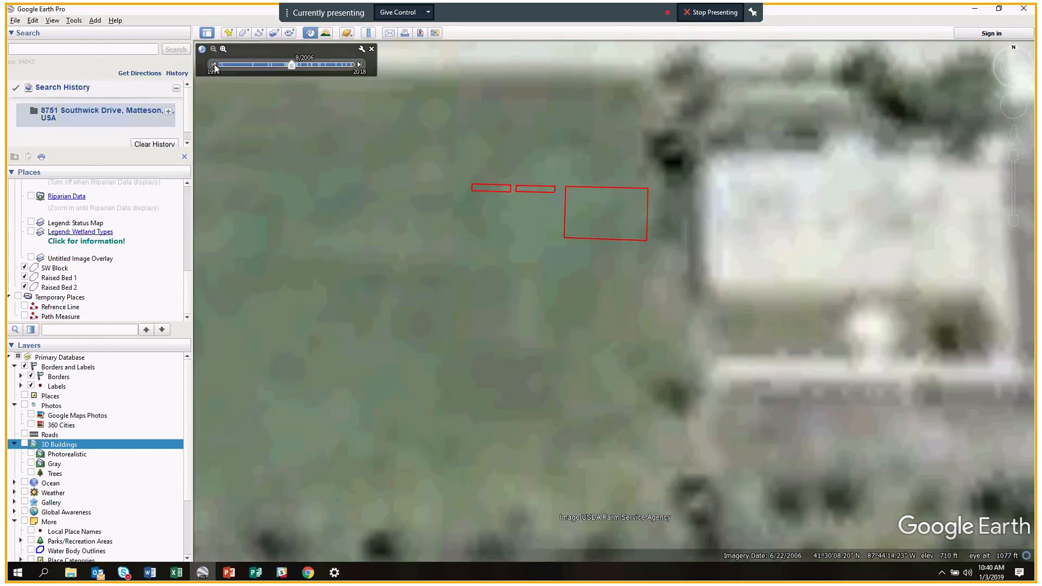
{"action": "left_click", "coordinate": [214, 65]}
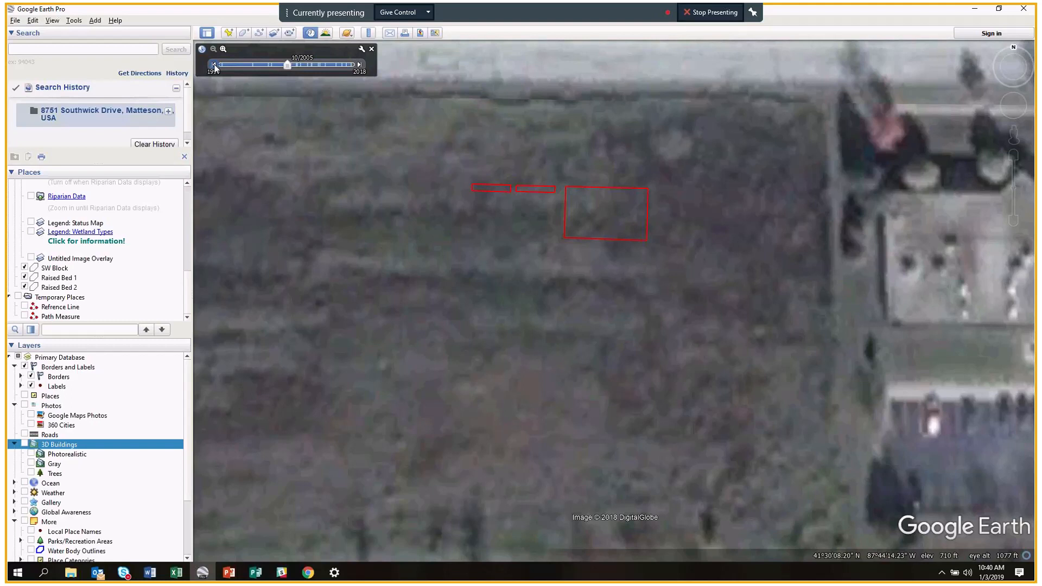
{"action": "left_click", "coordinate": [214, 65]}
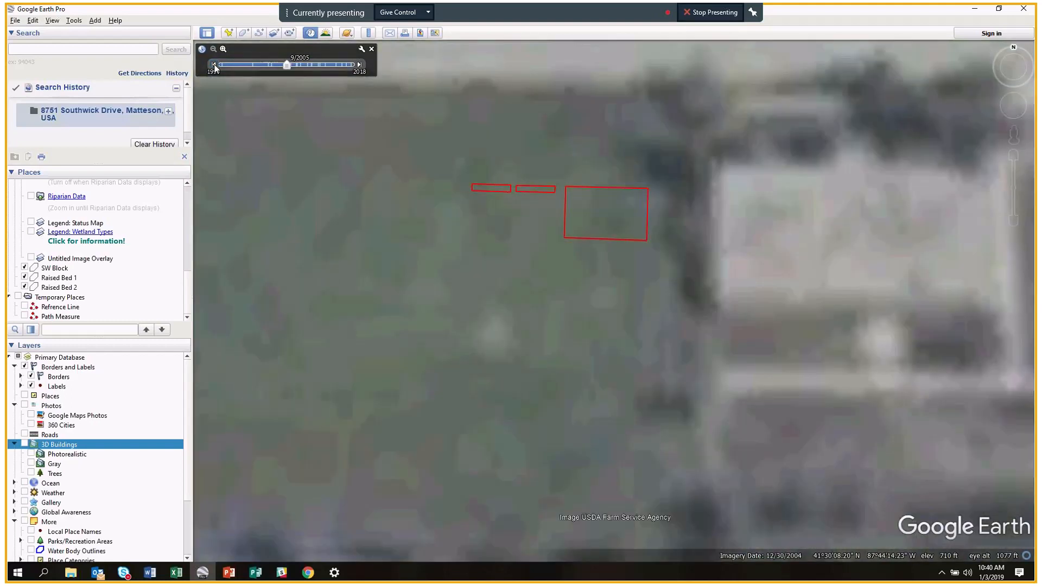
{"action": "left_click", "coordinate": [214, 65]}
{"action": "left_click", "coordinate": [214, 65]}
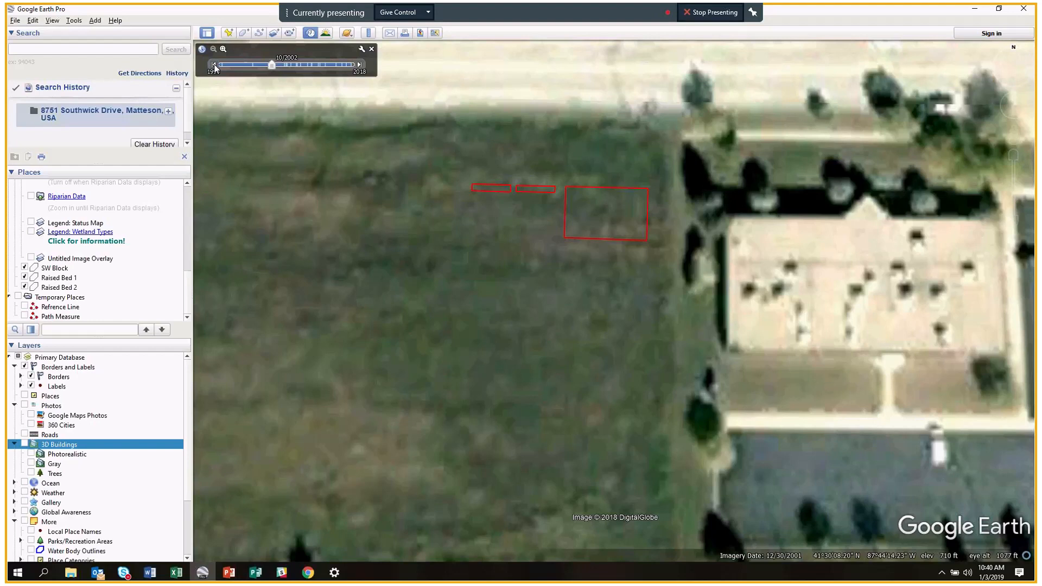
{"action": "left_click", "coordinate": [214, 65]}
{"action": "left_click", "coordinate": [214, 66]}
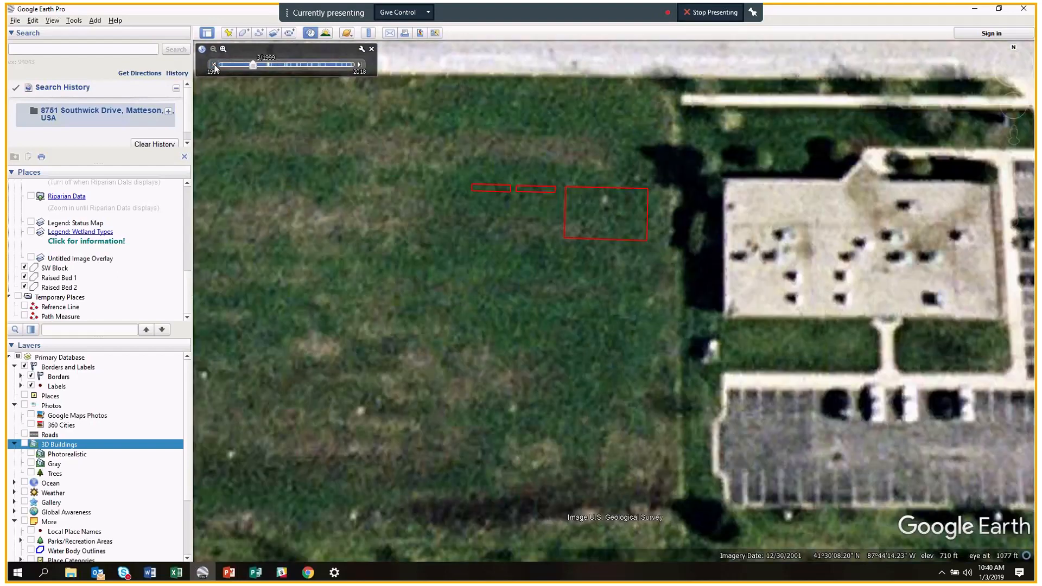
{"action": "left_click", "coordinate": [214, 65]}
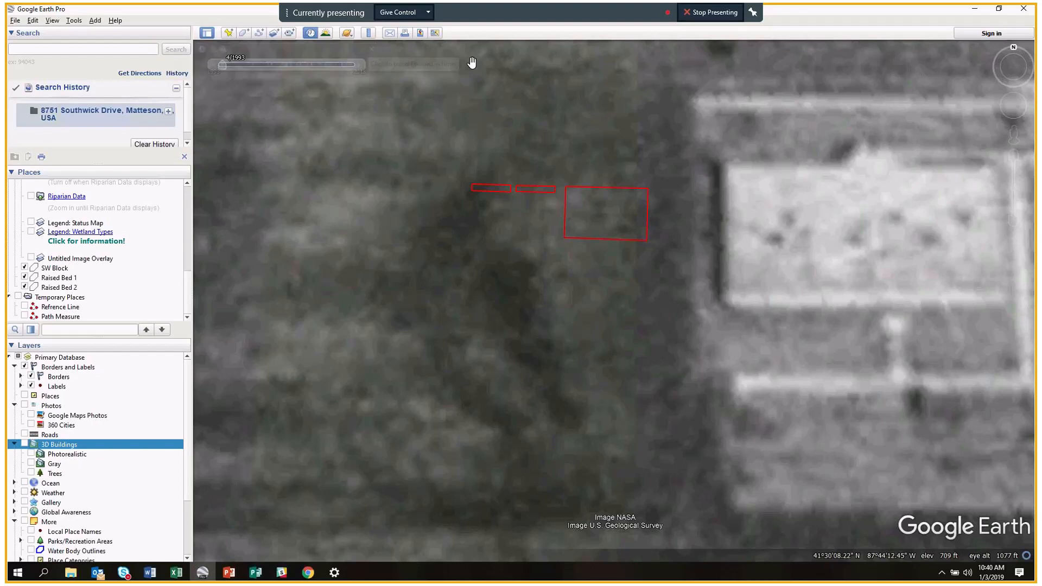
Zoom out and pan around the lot to see nearby buildings, roads and parking lots.
{"action": "mouse_move", "coordinate": [359, 69]}
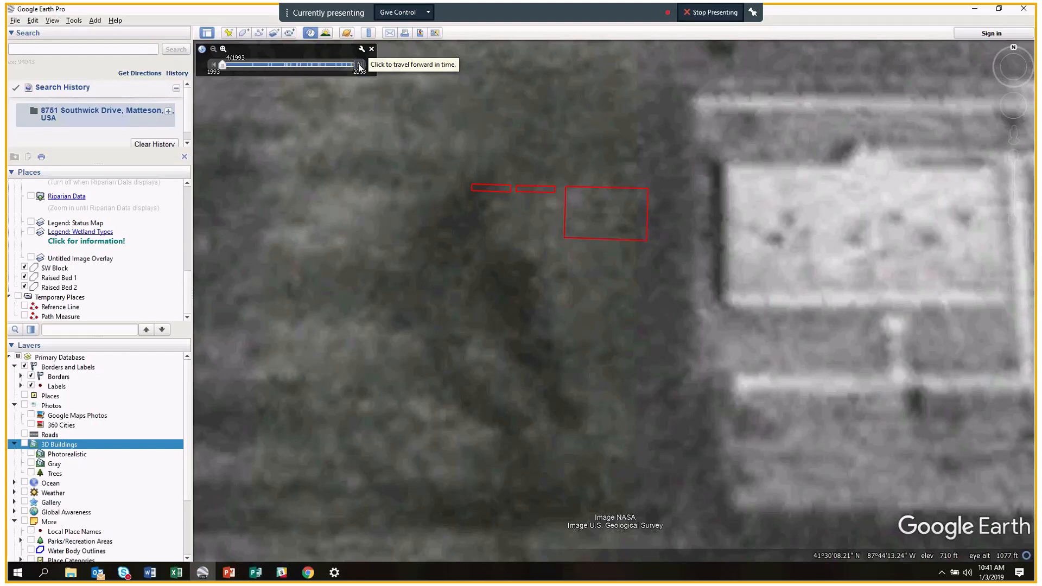
{"action": "scroll", "coordinate": [517, 141], "scroll_direction": "down", "scroll_amount": 1}
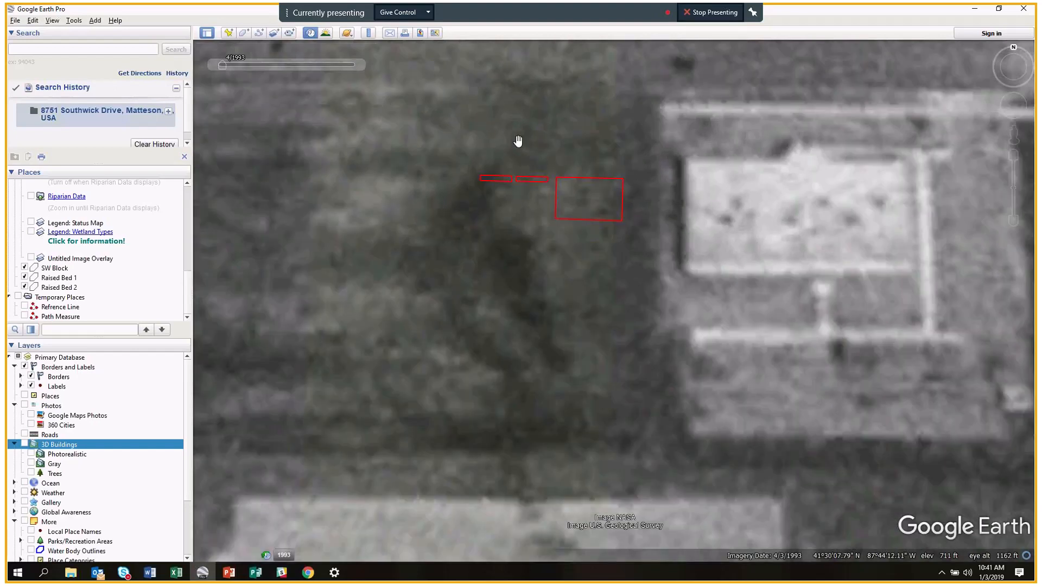
{"action": "scroll", "coordinate": [518, 141], "scroll_direction": "down", "scroll_amount": 1}
{"action": "scroll", "coordinate": [518, 141], "scroll_direction": "down", "scroll_amount": 2}
{"action": "scroll", "coordinate": [518, 141], "scroll_direction": "down", "scroll_amount": 1}
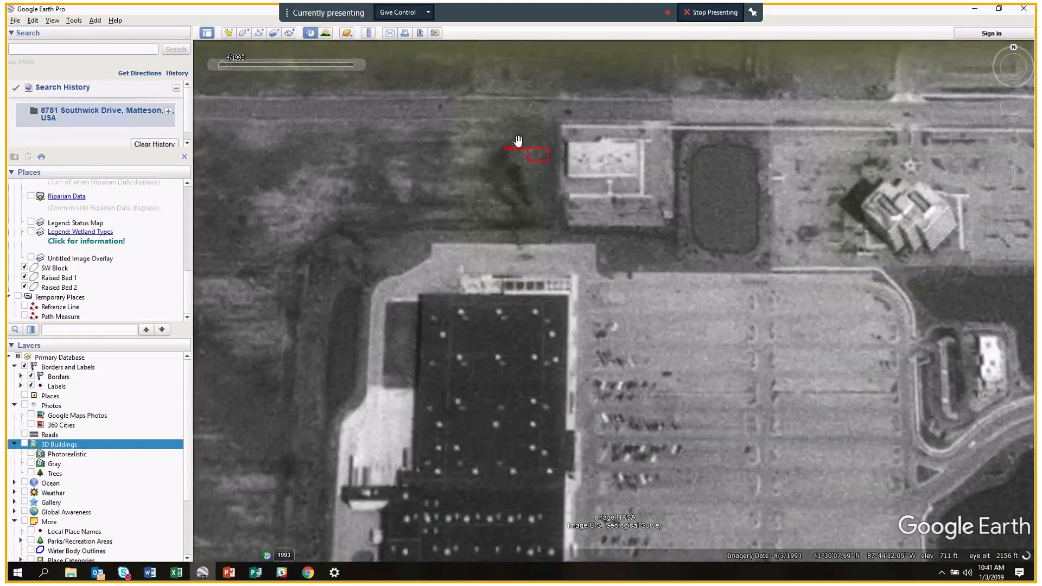
{"action": "scroll", "coordinate": [518, 141], "scroll_direction": "down", "scroll_amount": 1}
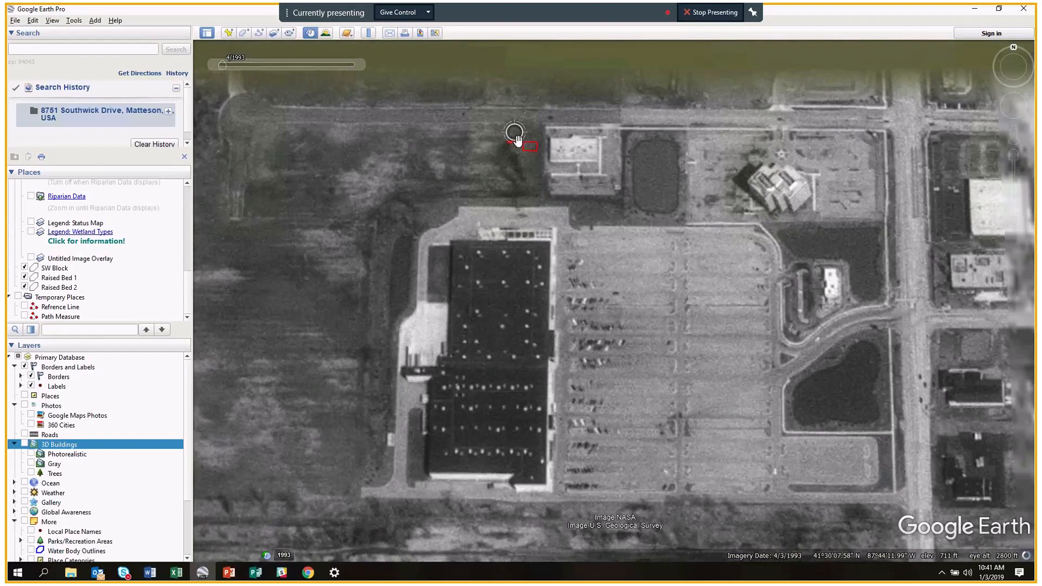
{"action": "scroll", "coordinate": [518, 141], "scroll_direction": "down", "scroll_amount": 1}
{"action": "left_click_drag", "start_coordinate": [562, 267], "coordinate": [498, 309]}
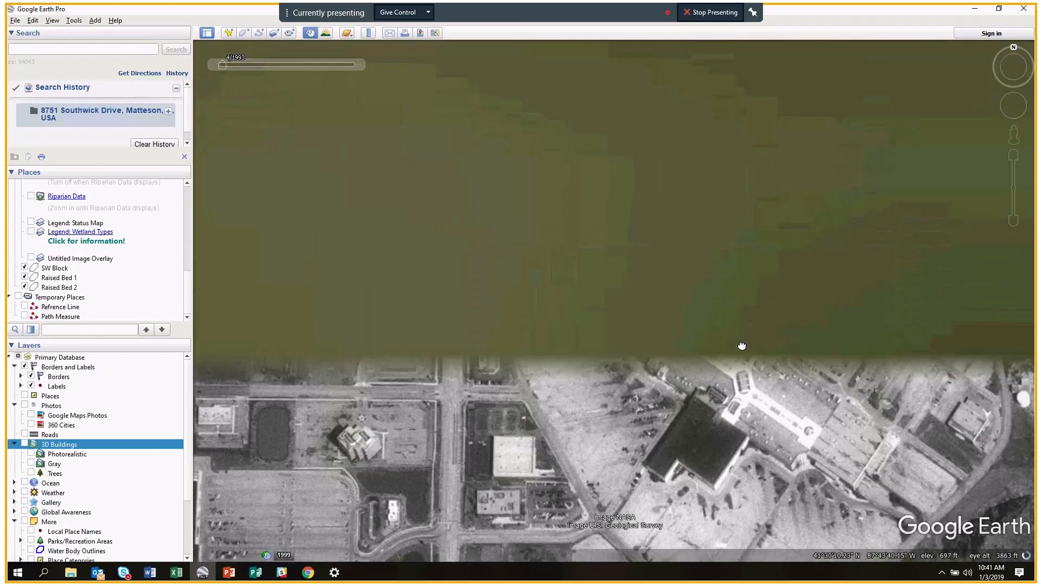
{"action": "left_click_drag", "start_coordinate": [742, 346], "coordinate": [735, 300]}
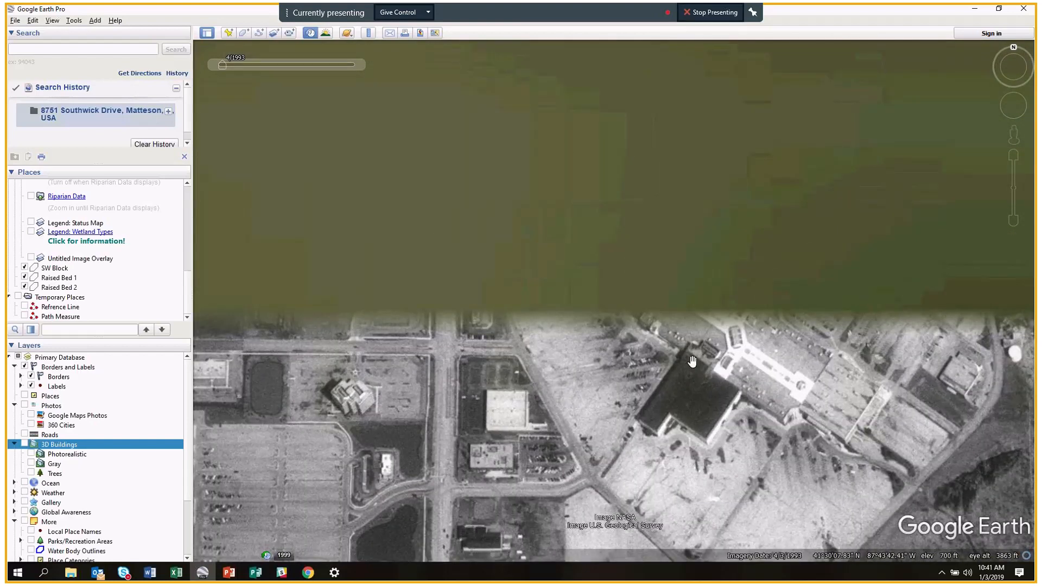
{"action": "left_click_drag", "start_coordinate": [692, 361], "coordinate": [777, 330]}
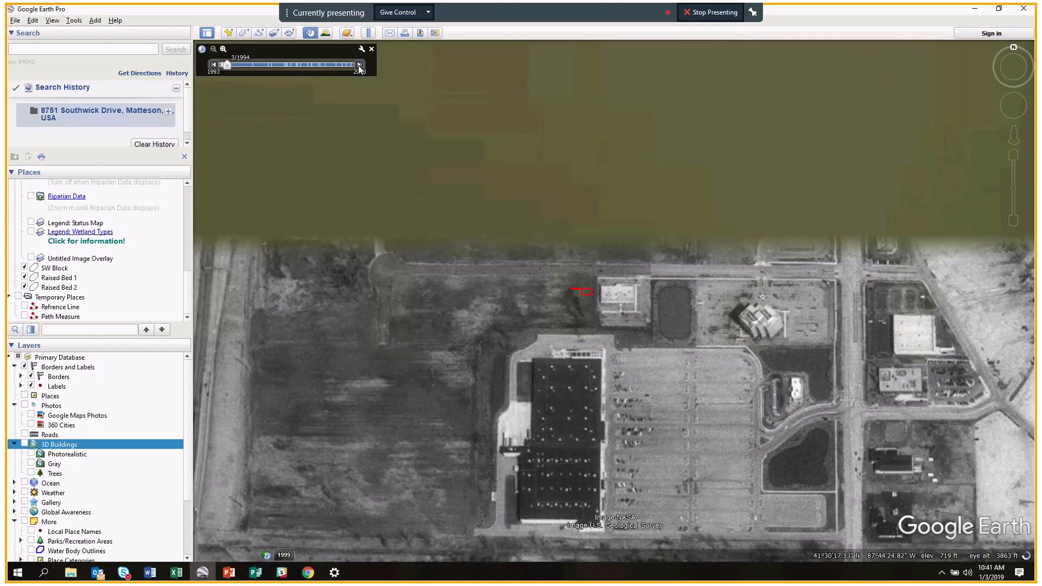
Jump the imagery forward to the 3/2002 colour view and zoom in on the grassy lot.
{"action": "left_click", "coordinate": [358, 66]}
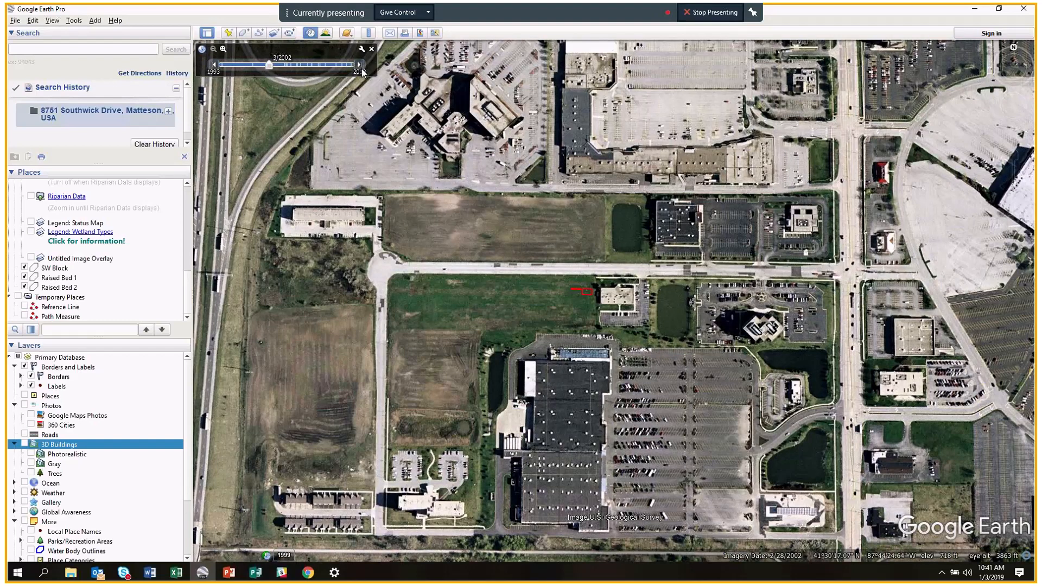
{"action": "scroll", "coordinate": [547, 301], "scroll_direction": "up", "scroll_amount": 3}
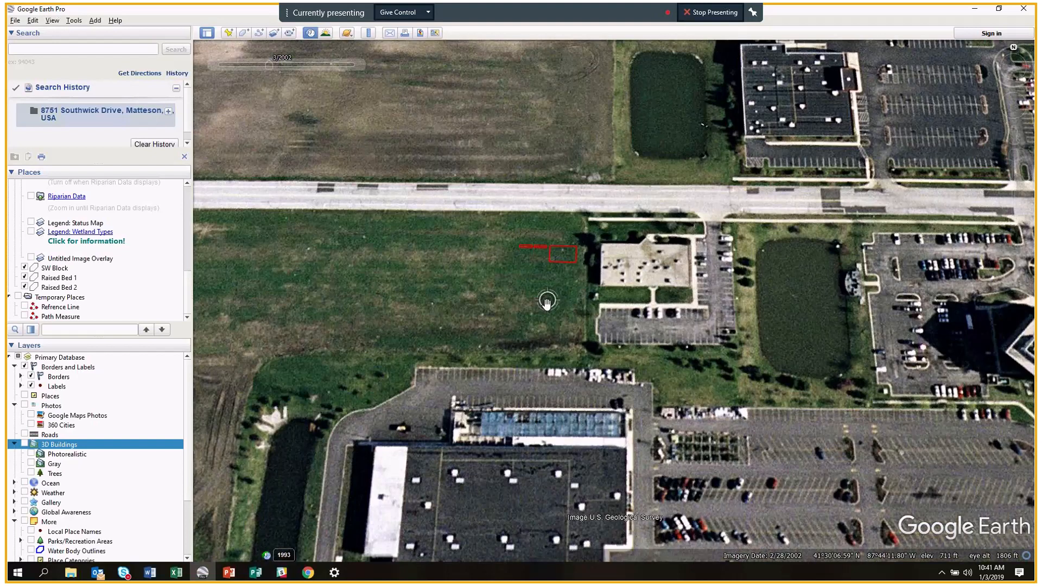
{"action": "scroll", "coordinate": [547, 302], "scroll_direction": "down", "scroll_amount": 2}
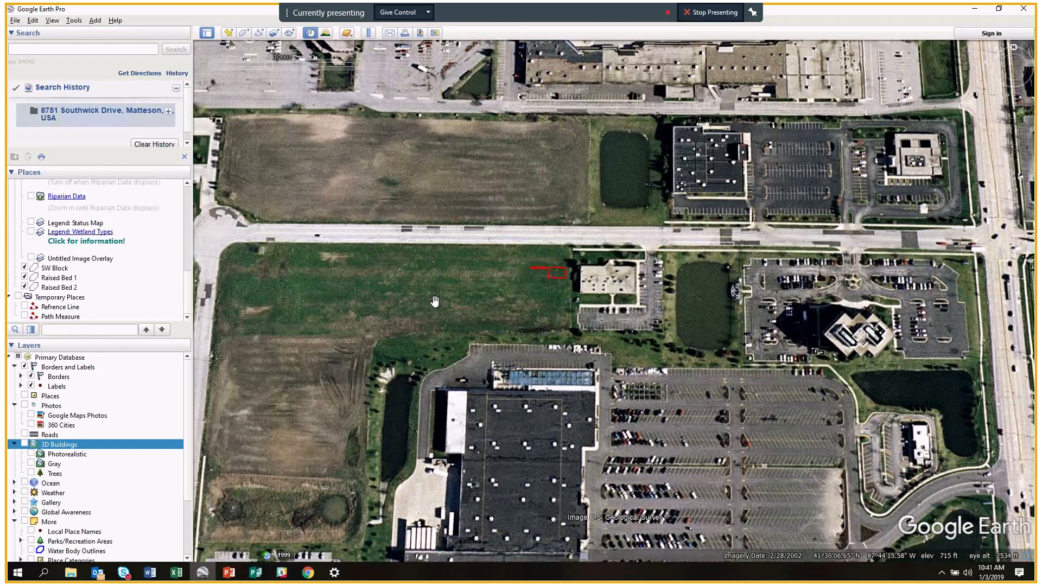
{"action": "scroll", "coordinate": [557, 294], "scroll_direction": "up", "scroll_amount": 1}
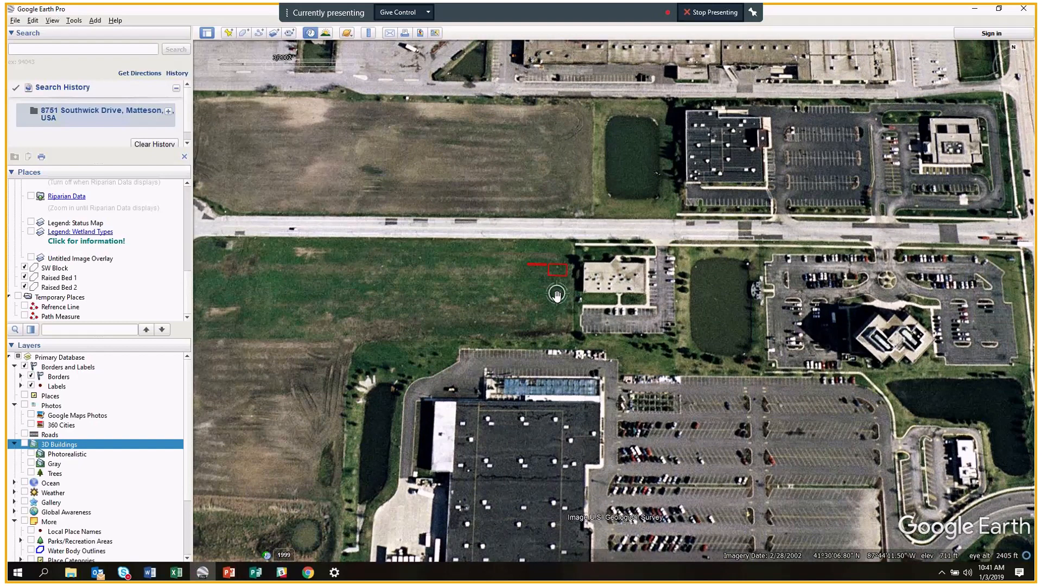
{"action": "scroll", "coordinate": [557, 295], "scroll_direction": "up", "scroll_amount": 1}
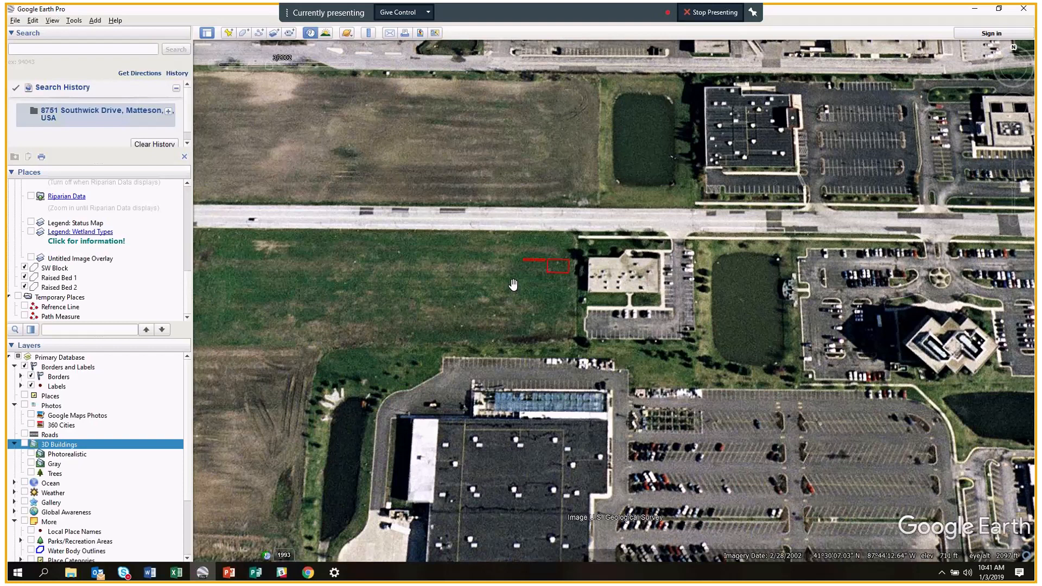
{"action": "scroll", "coordinate": [514, 284], "scroll_direction": "up", "scroll_amount": 1}
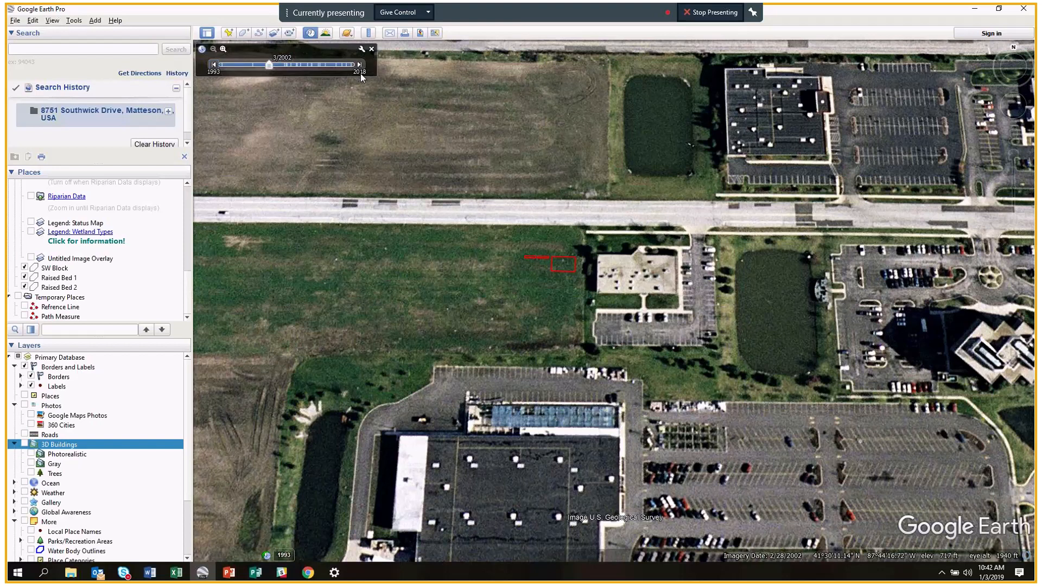
Step the imagery forward from late 2002 through 2005 and 2006 to 2007, recentring the raised beds.
{"action": "left_click", "coordinate": [359, 66]}
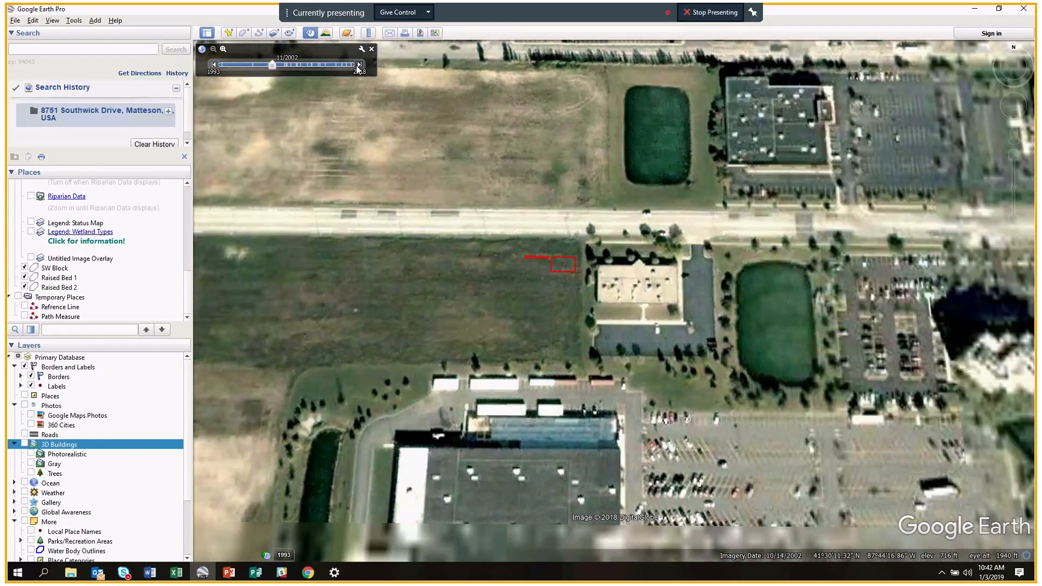
{"action": "left_click", "coordinate": [359, 65]}
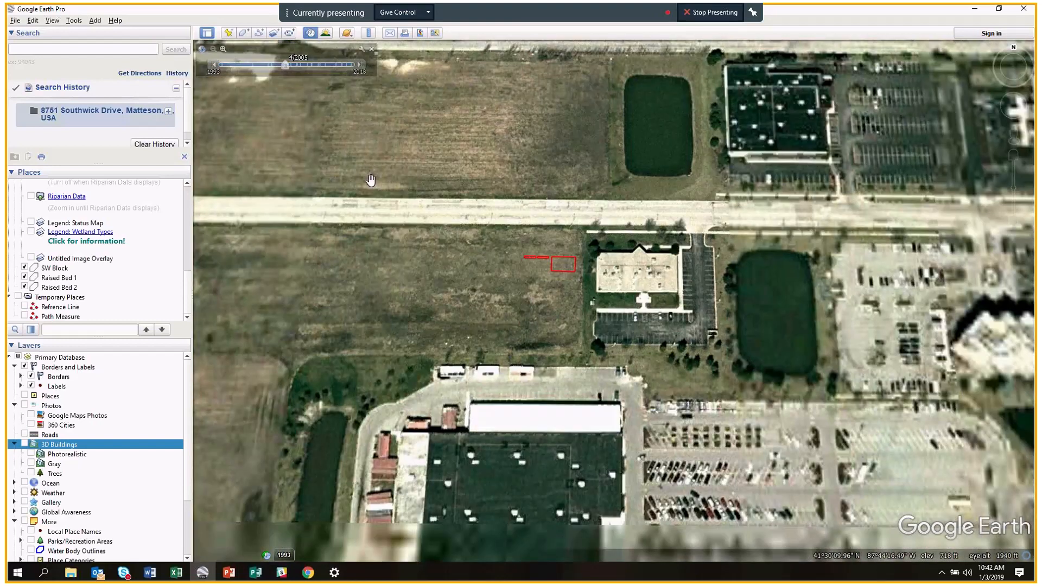
{"action": "scroll", "coordinate": [373, 315], "scroll_direction": "up", "scroll_amount": 3}
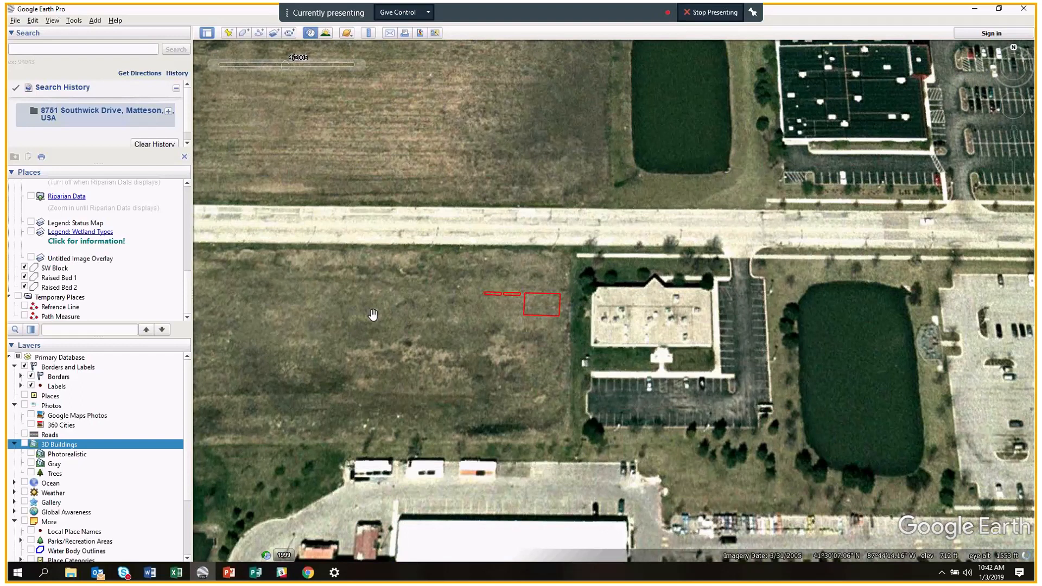
{"action": "scroll", "coordinate": [414, 334], "scroll_direction": "up", "scroll_amount": 2}
{"action": "left_click_drag", "start_coordinate": [554, 359], "coordinate": [411, 355]}
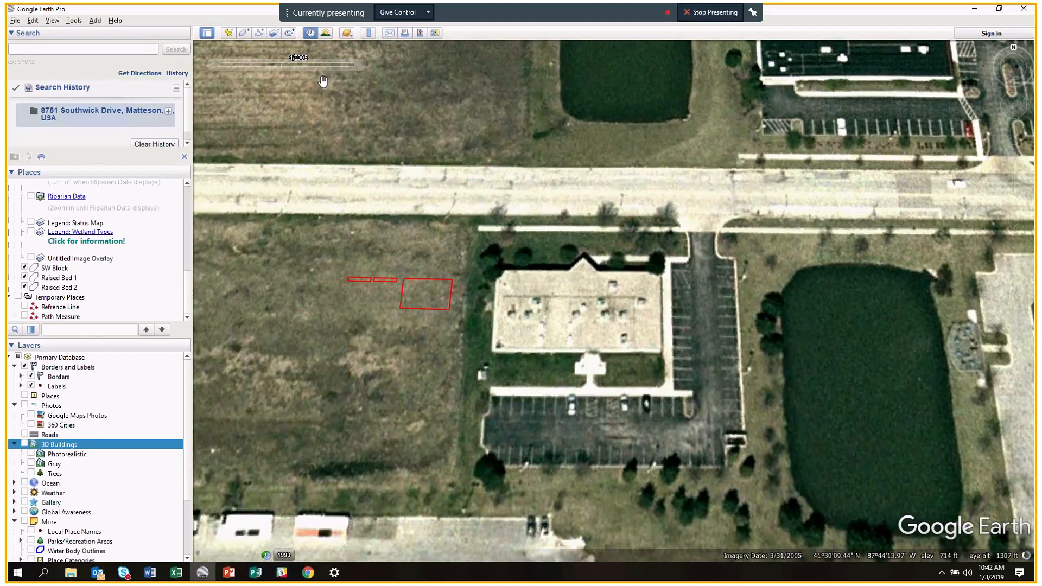
{"action": "left_click", "coordinate": [359, 65]}
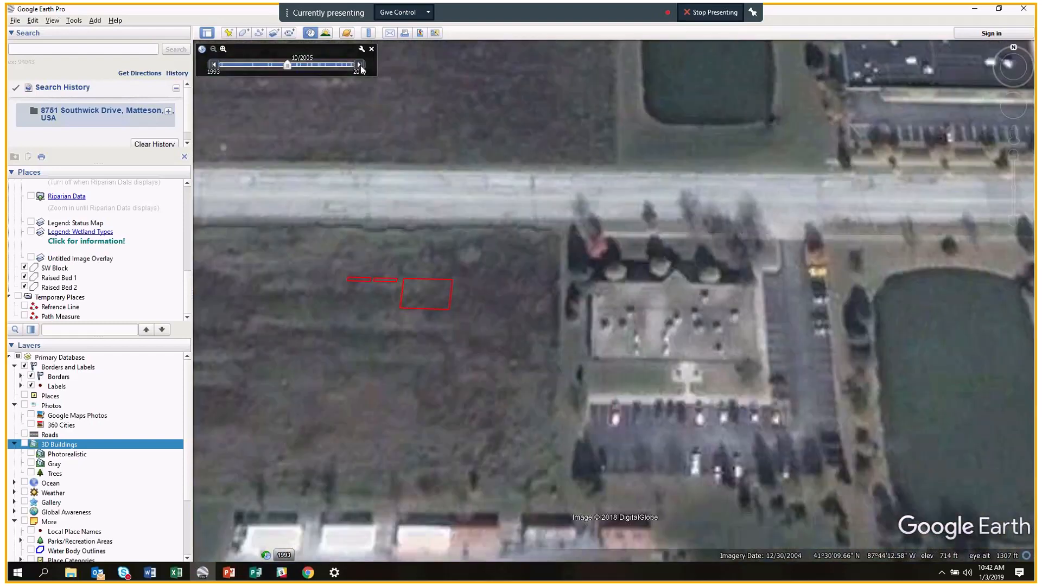
{"action": "left_click", "coordinate": [360, 65]}
{"action": "left_click", "coordinate": [360, 65]}
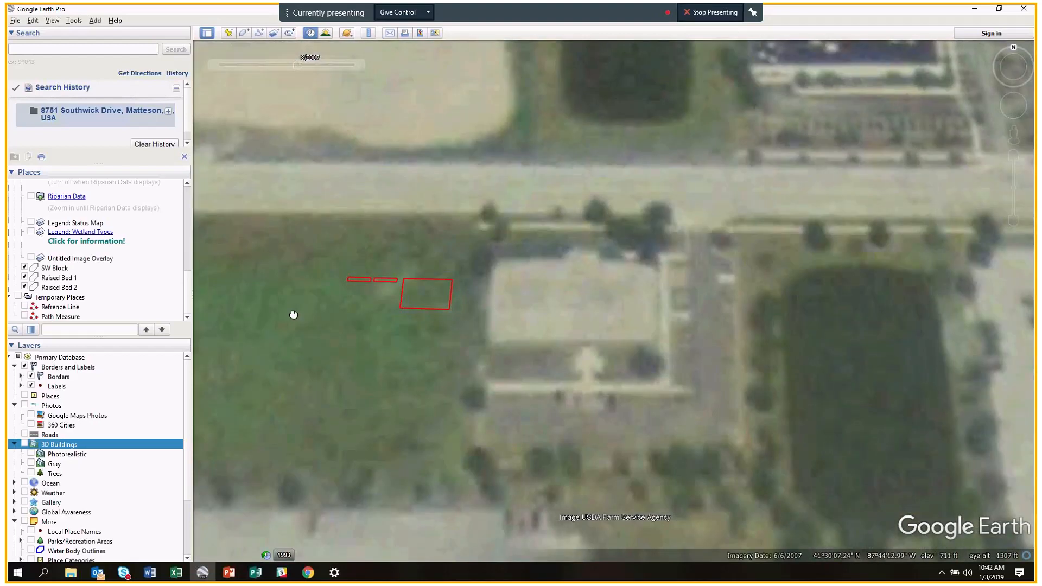
{"action": "left_click_drag", "start_coordinate": [293, 315], "coordinate": [361, 317]}
Advance to the October 2007 imagery and reframe the view around the lot.
{"action": "left_click", "coordinate": [358, 65]}
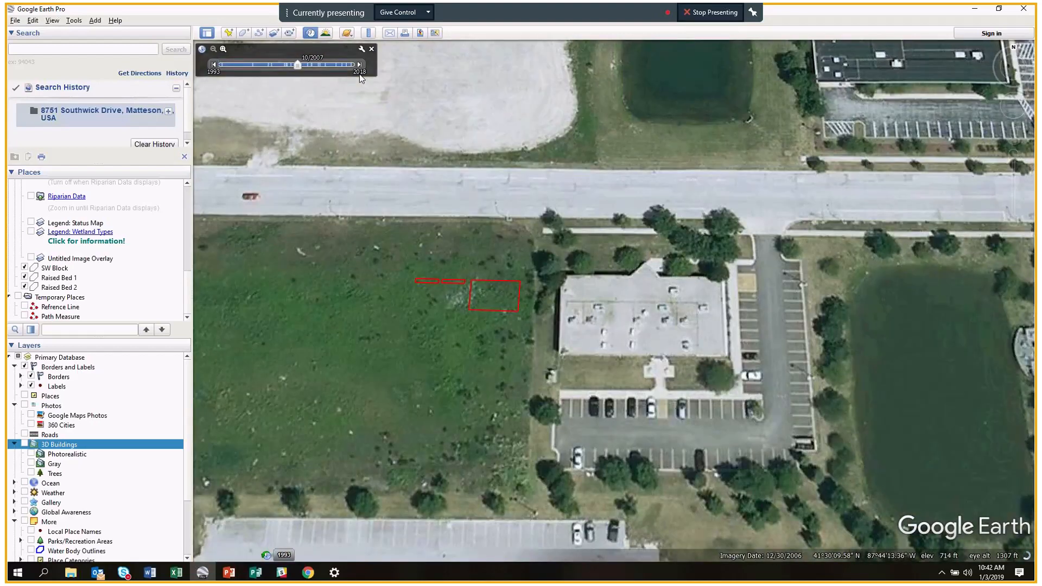
{"action": "scroll", "coordinate": [353, 124], "scroll_direction": "up", "scroll_amount": 2}
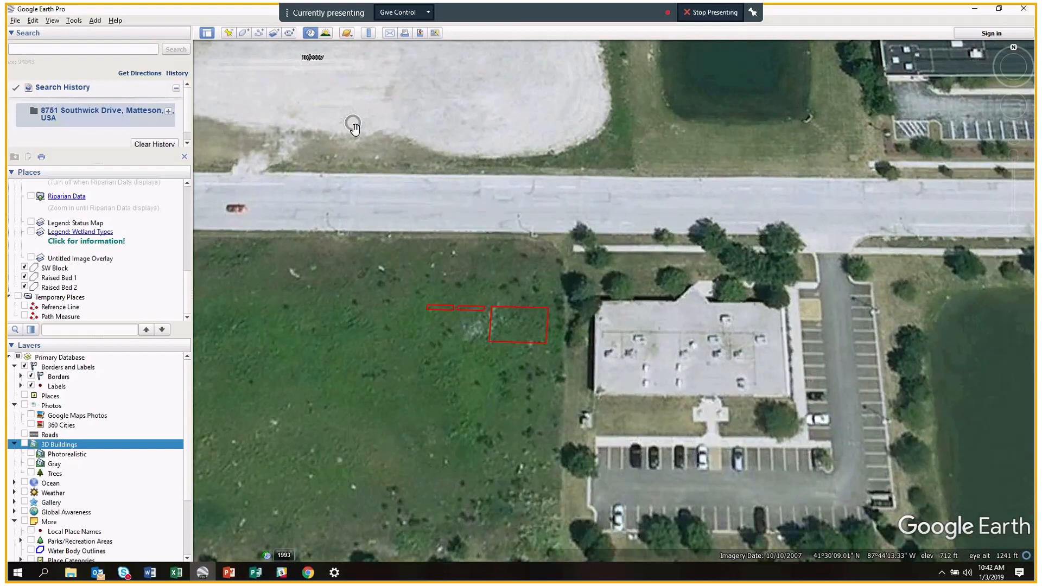
{"action": "left_click_drag", "start_coordinate": [424, 410], "coordinate": [426, 375]}
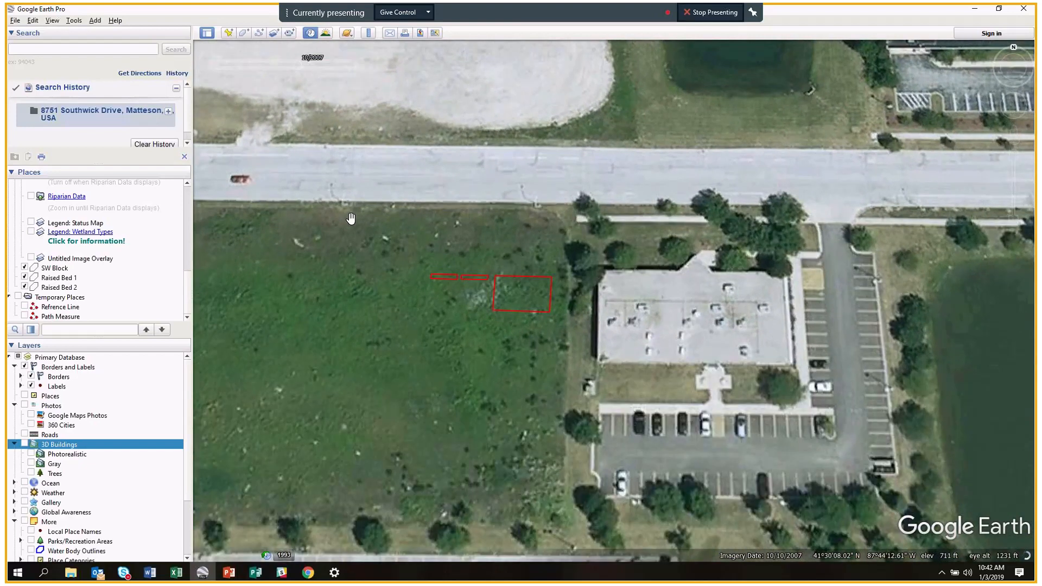
{"action": "scroll", "coordinate": [348, 364], "scroll_direction": "down", "scroll_amount": 1}
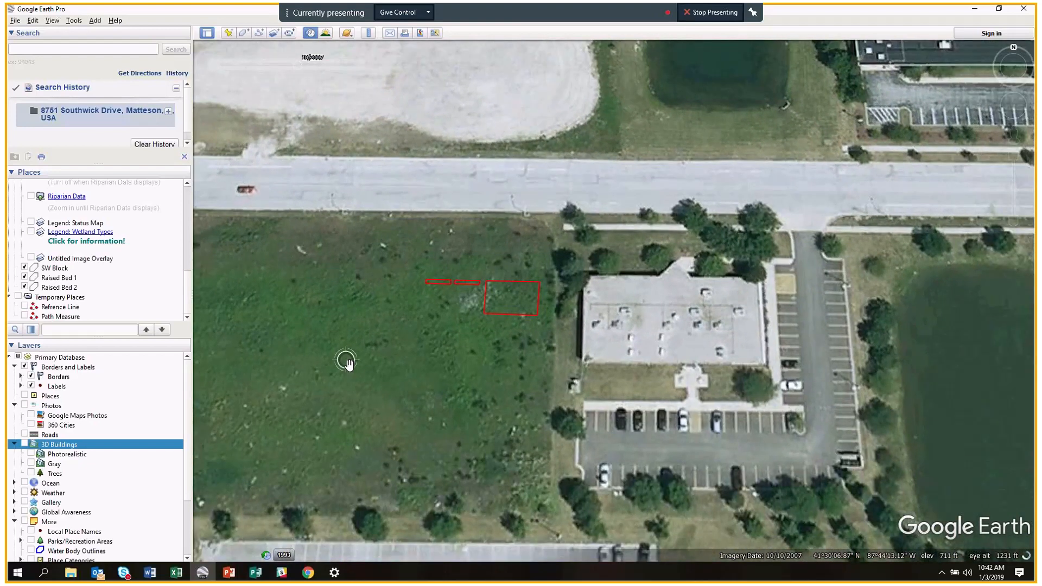
{"action": "scroll", "coordinate": [349, 365], "scroll_direction": "down", "scroll_amount": 3}
{"action": "mouse_move", "coordinate": [375, 369]}
{"action": "left_mouse_down"}
{"action": "mouse_move", "coordinate": [552, 365]}
{"action": "mouse_move", "coordinate": [374, 366]}
{"action": "left_mouse_up"}
{"action": "scroll", "coordinate": [374, 366], "scroll_direction": "up", "scroll_amount": 2}
{"action": "scroll", "coordinate": [375, 366], "scroll_direction": "up", "scroll_amount": 1}
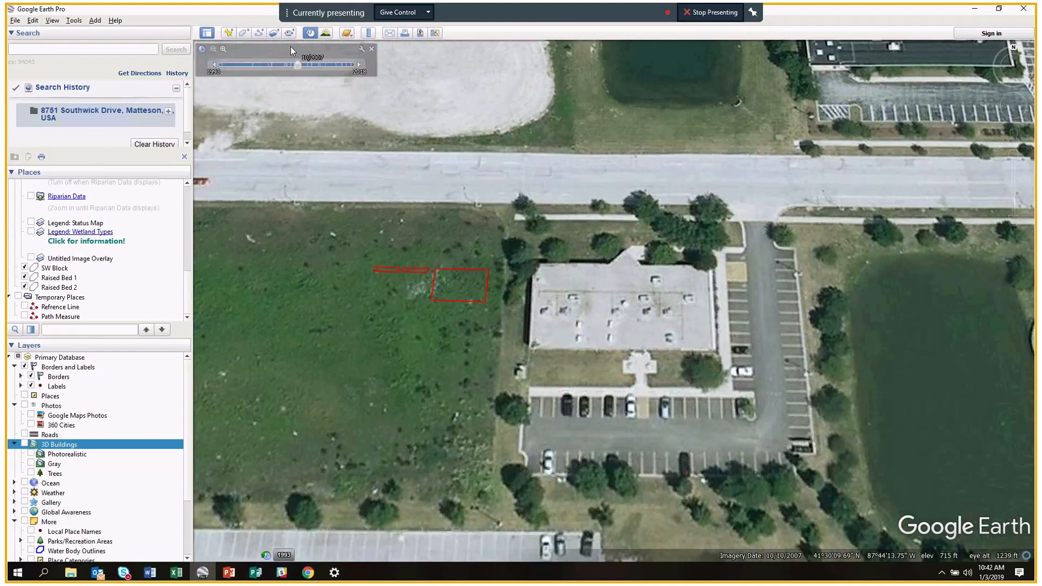
{"action": "mouse_move", "coordinate": [347, 50]}
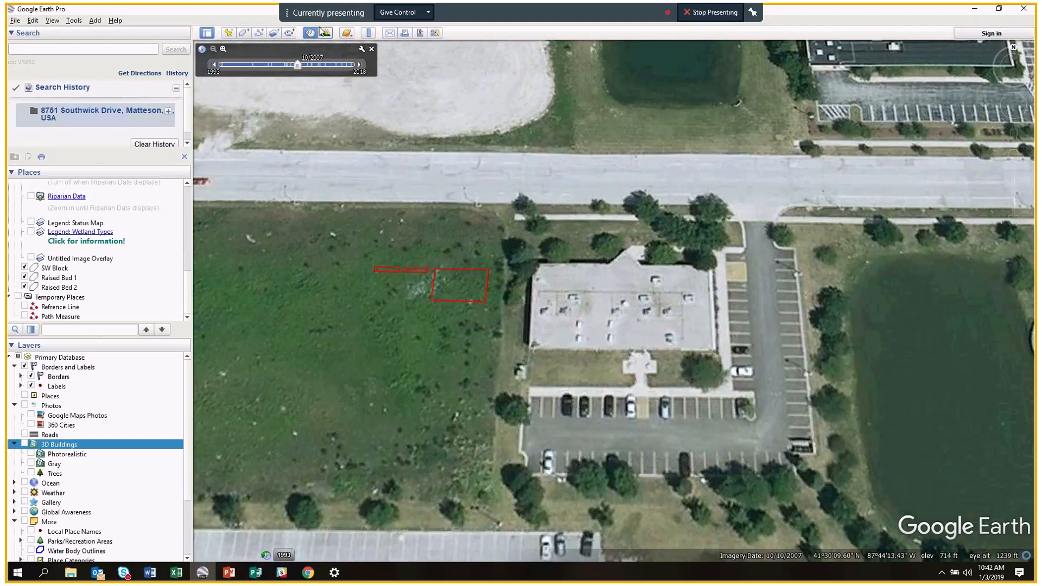
Step forward through 2008–2013 to the 4/30/2015 imagery and recentre the lot.
{"action": "left_click", "coordinate": [360, 64]}
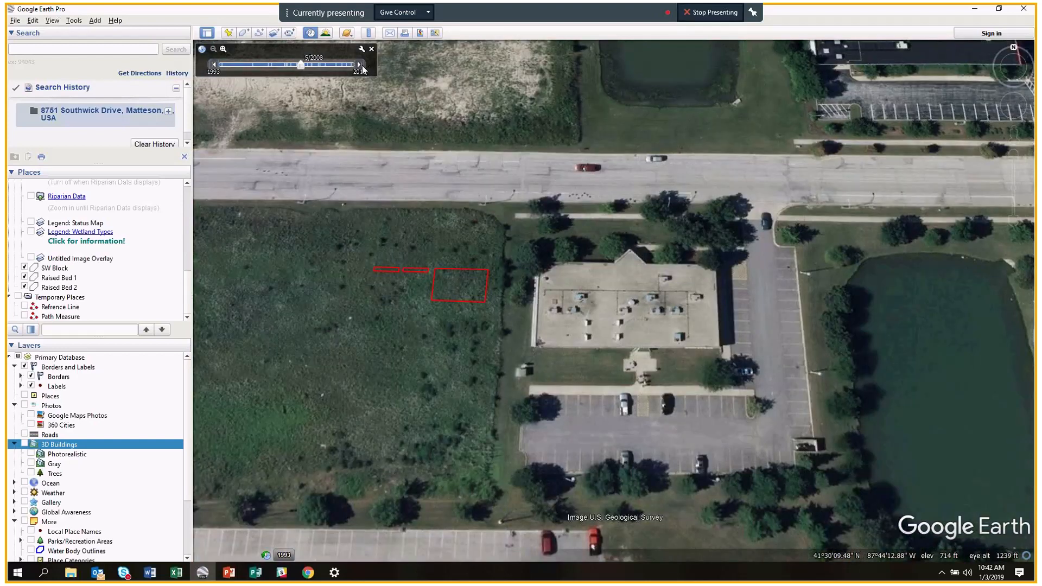
{"action": "left_click", "coordinate": [360, 65]}
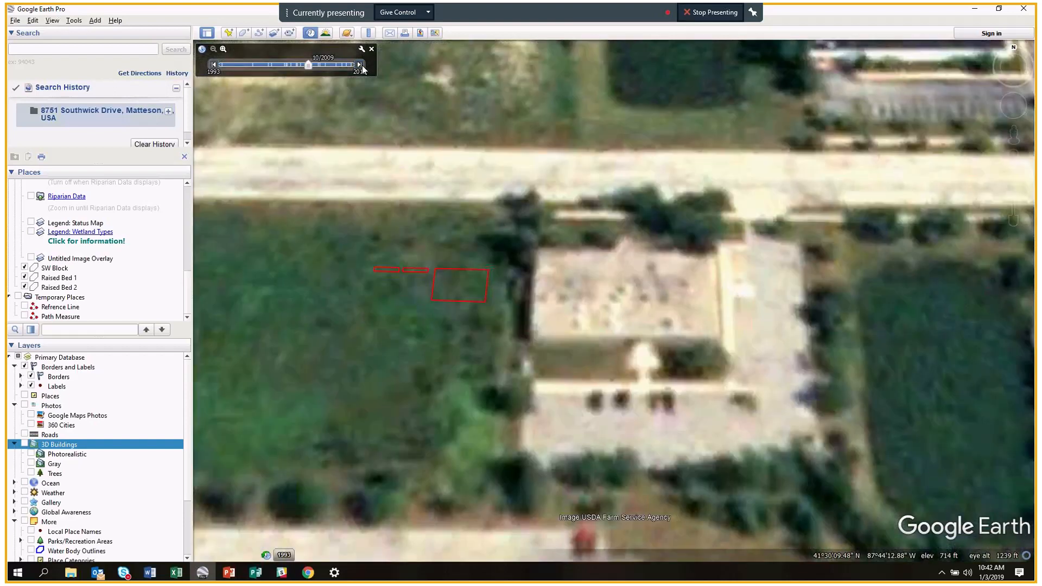
{"action": "left_click", "coordinate": [360, 65]}
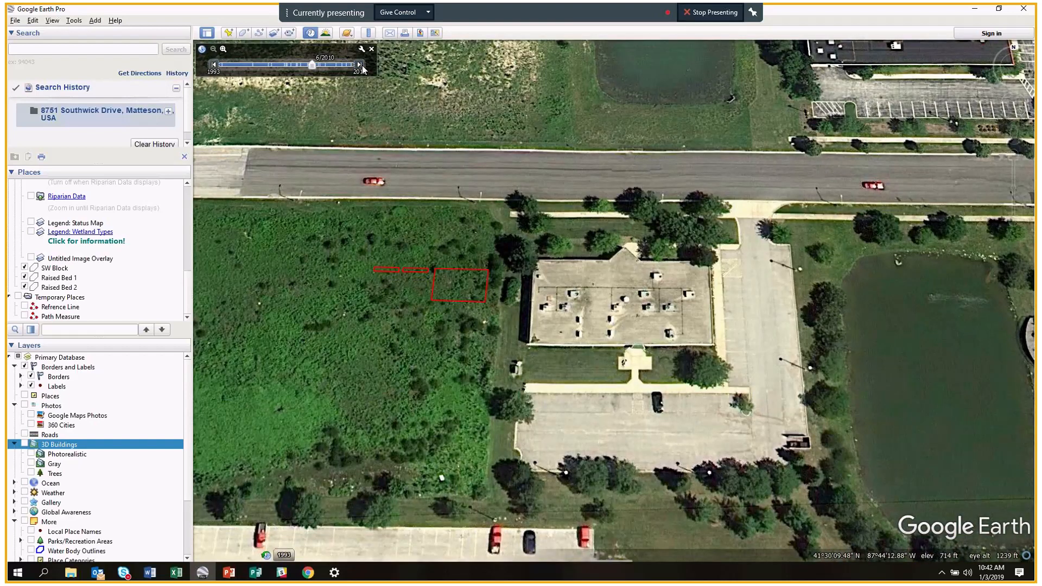
{"action": "left_click", "coordinate": [360, 65]}
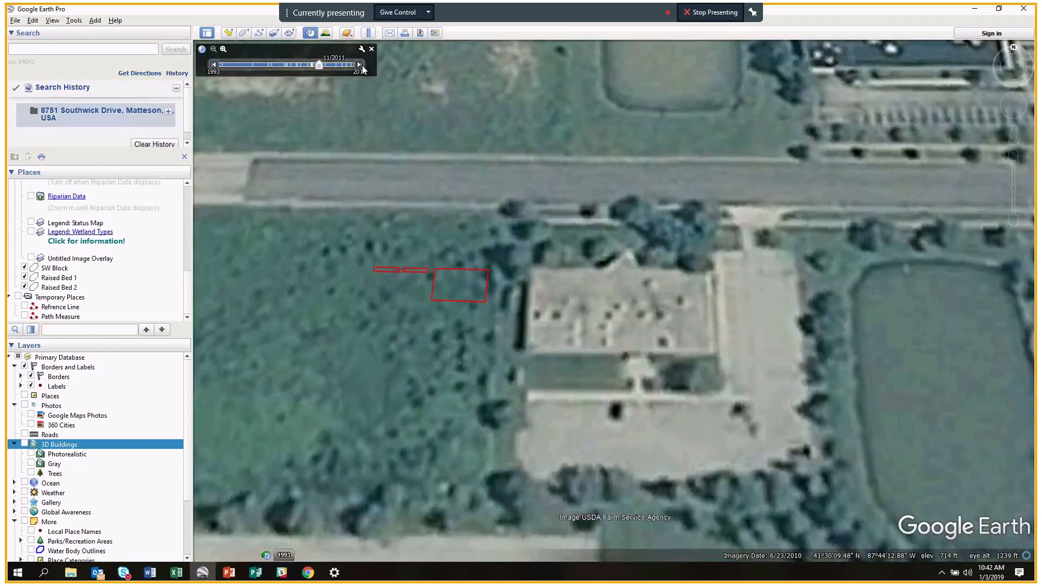
{"action": "left_click", "coordinate": [360, 65]}
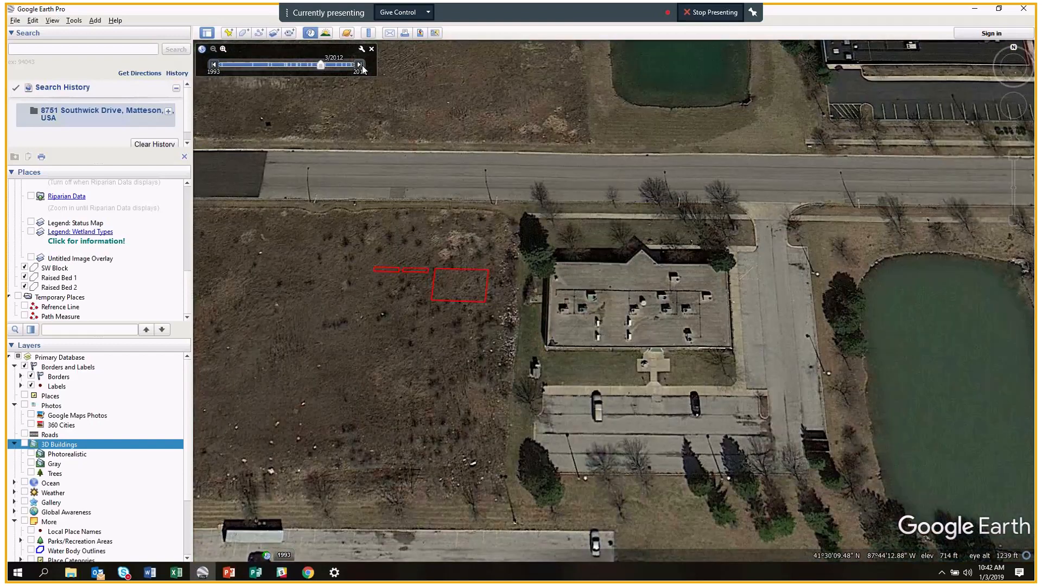
{"action": "left_click", "coordinate": [360, 65]}
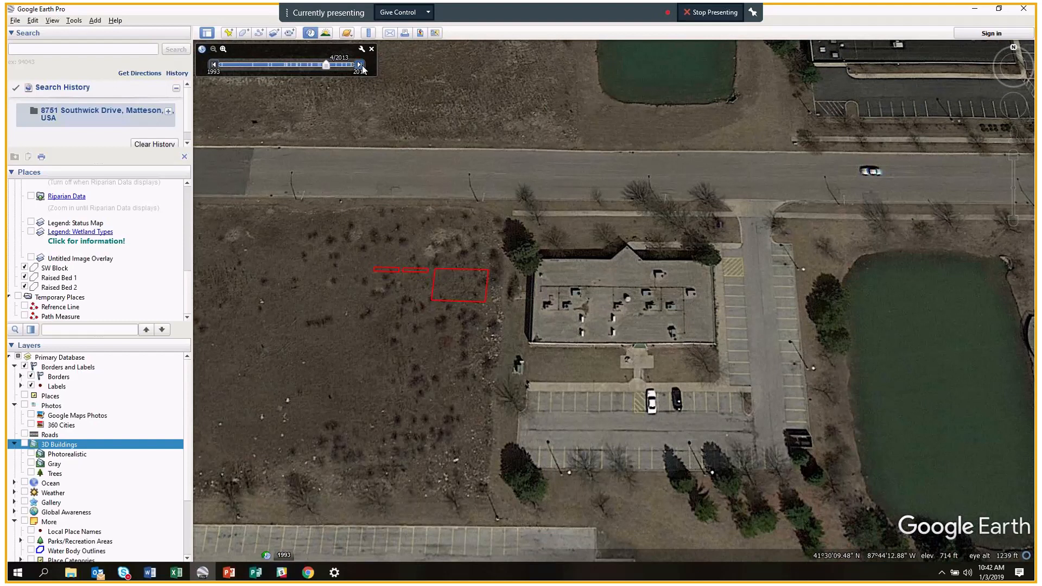
{"action": "left_click", "coordinate": [360, 65]}
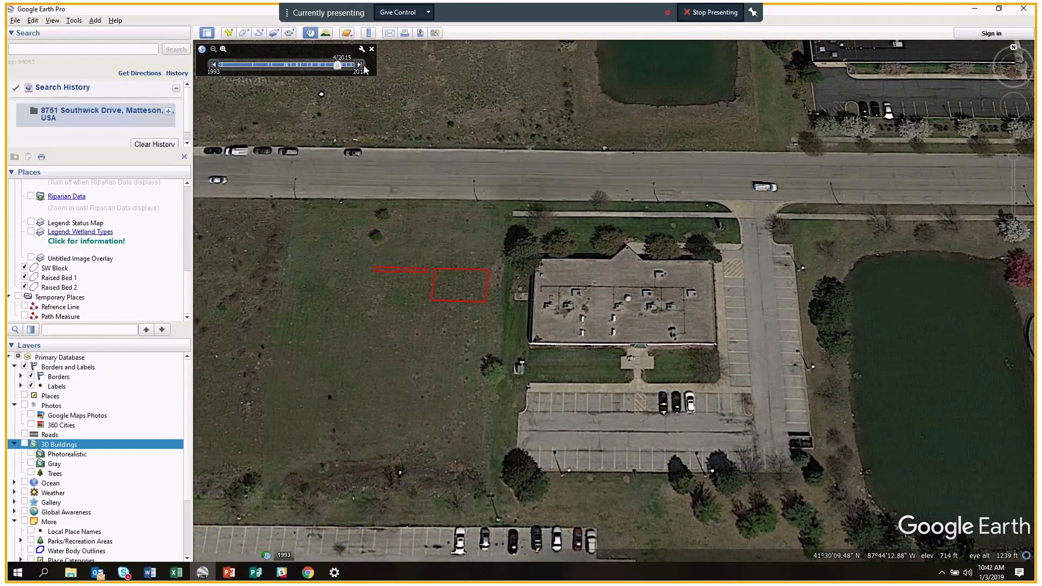
{"action": "left_click_drag", "start_coordinate": [371, 350], "coordinate": [414, 354]}
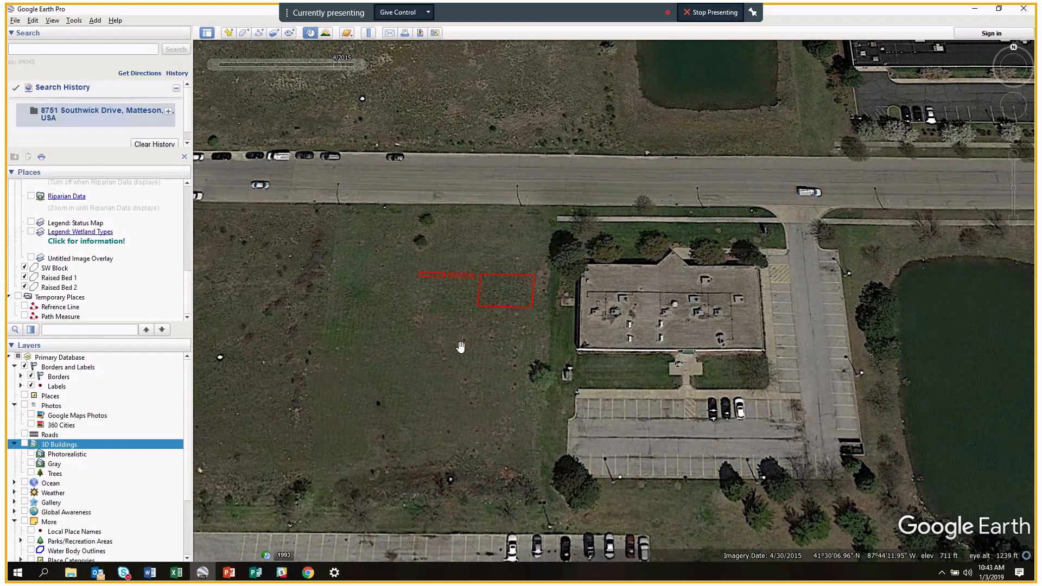
{"action": "mouse_move", "coordinate": [357, 62]}
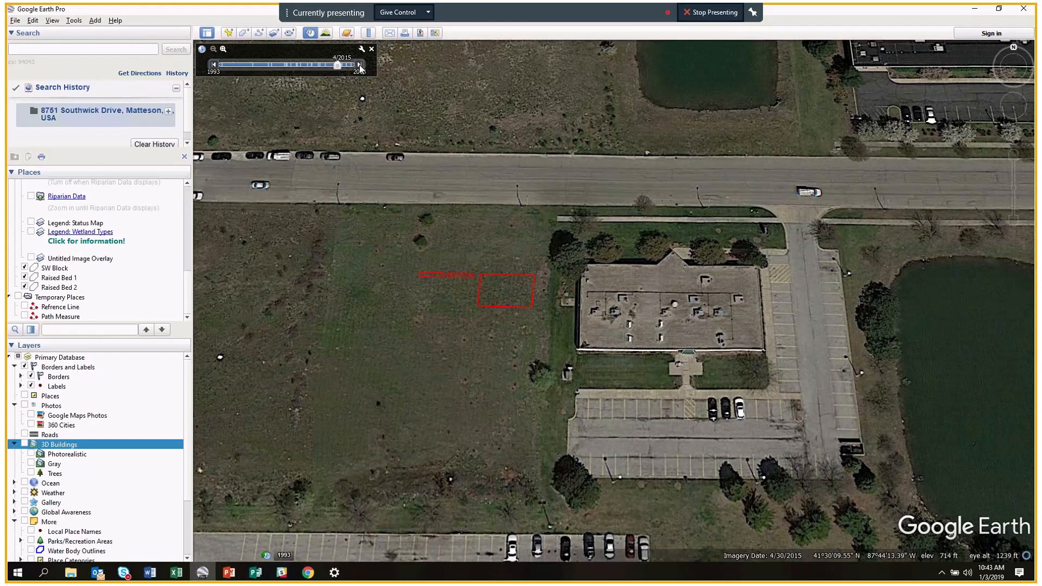
Pan the lot into view, then step the imagery through 5/2016 and 6/2016 to 4/7/2017.
{"action": "scroll", "coordinate": [447, 264], "scroll_direction": "up", "scroll_amount": 1}
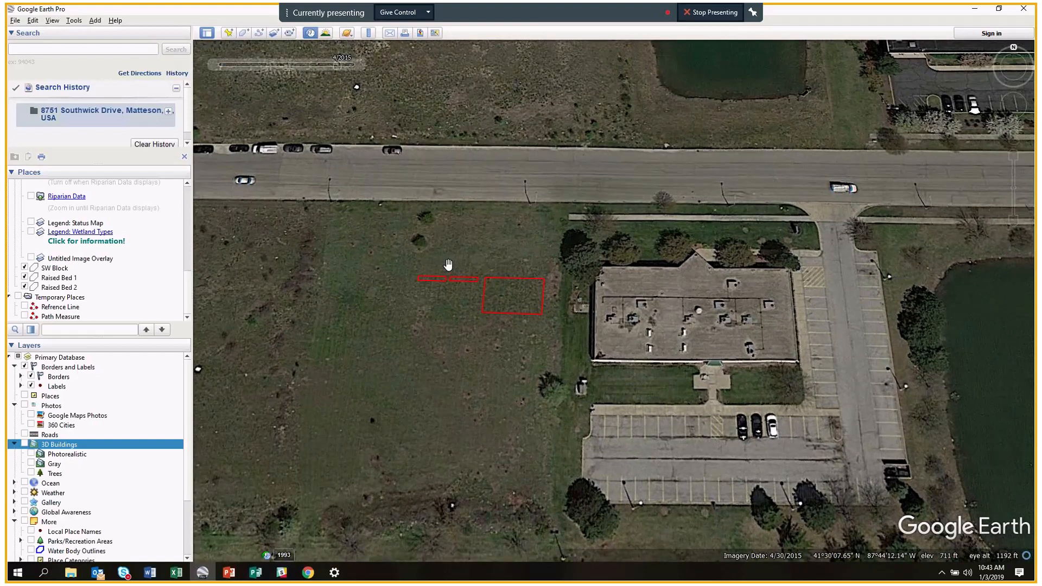
{"action": "scroll", "coordinate": [448, 265], "scroll_direction": "up", "scroll_amount": 1}
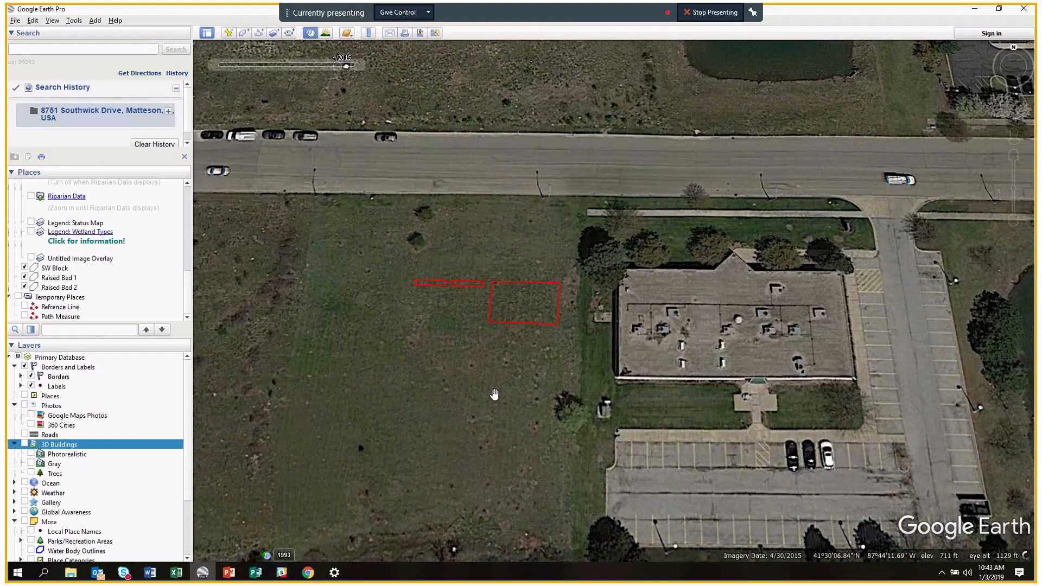
{"action": "left_click_drag", "start_coordinate": [495, 395], "coordinate": [543, 392]}
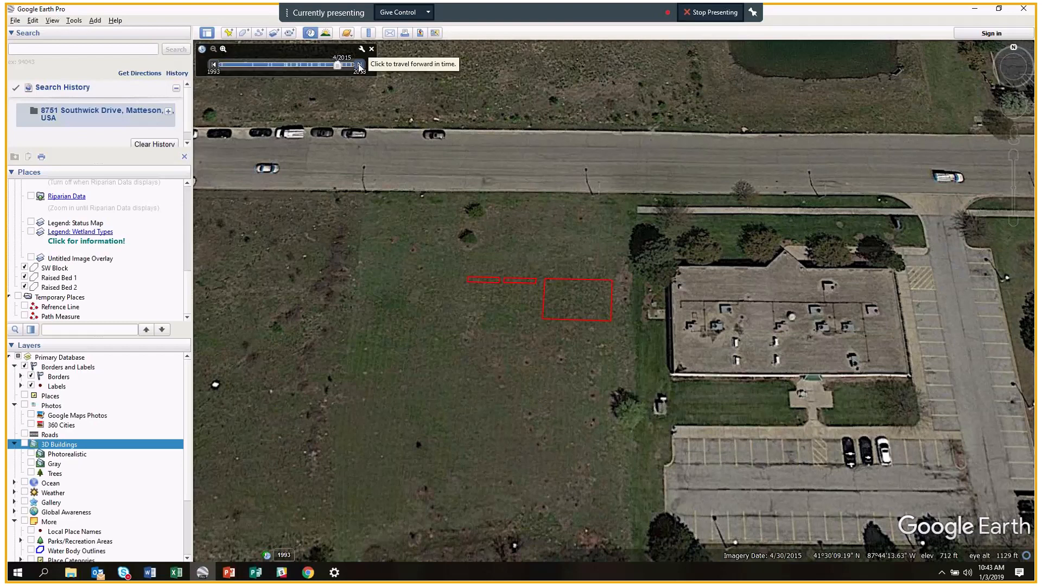
{"action": "left_click", "coordinate": [360, 65]}
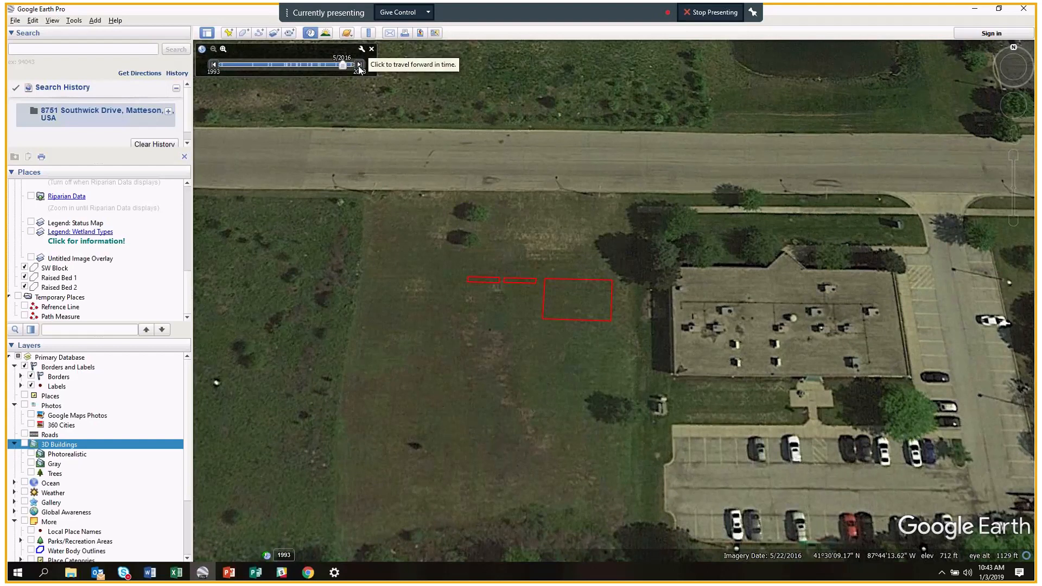
{"action": "left_click", "coordinate": [215, 65]}
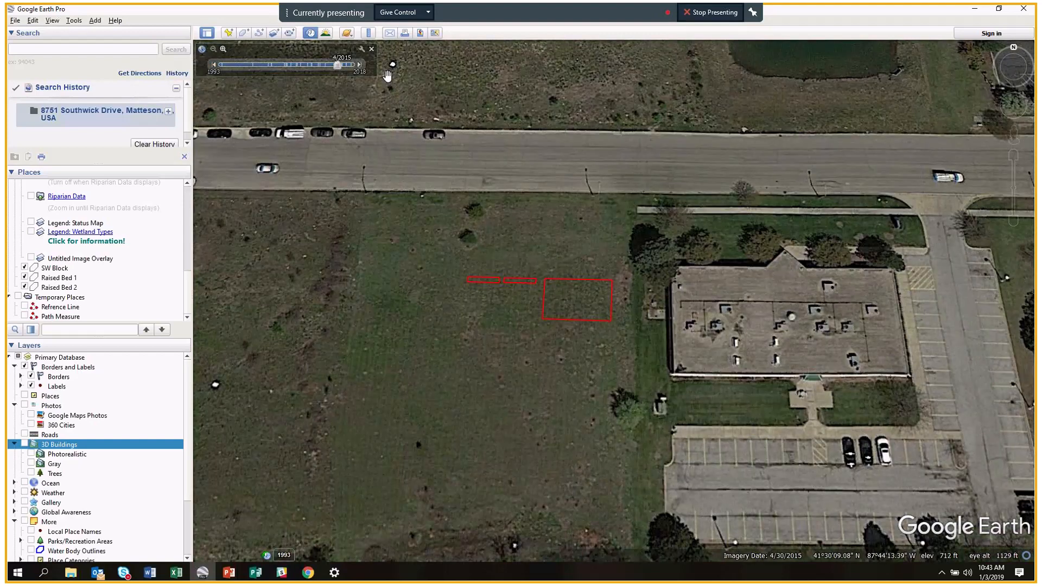
{"action": "left_click", "coordinate": [359, 65]}
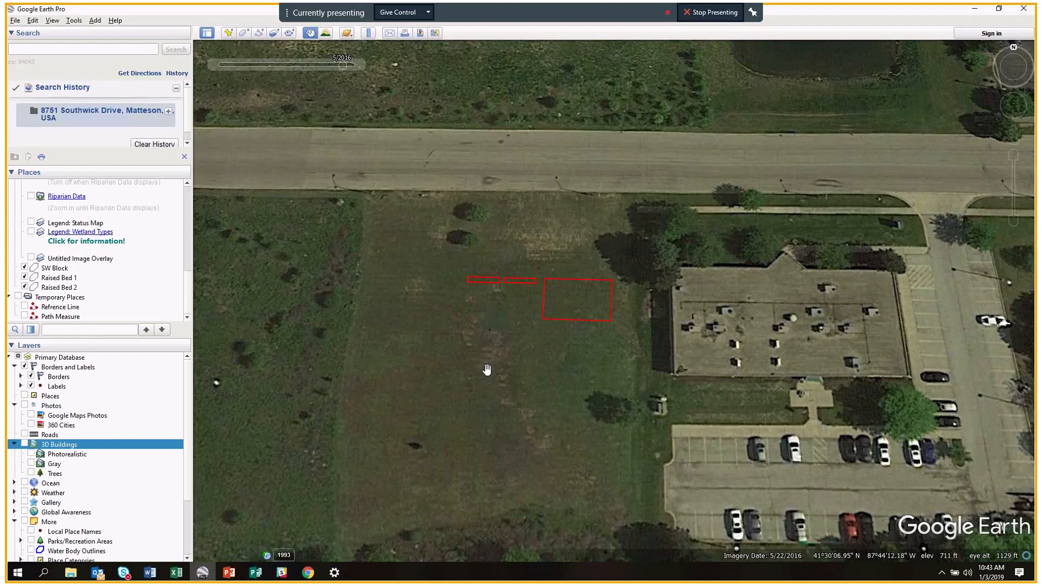
{"action": "left_click", "coordinate": [358, 65]}
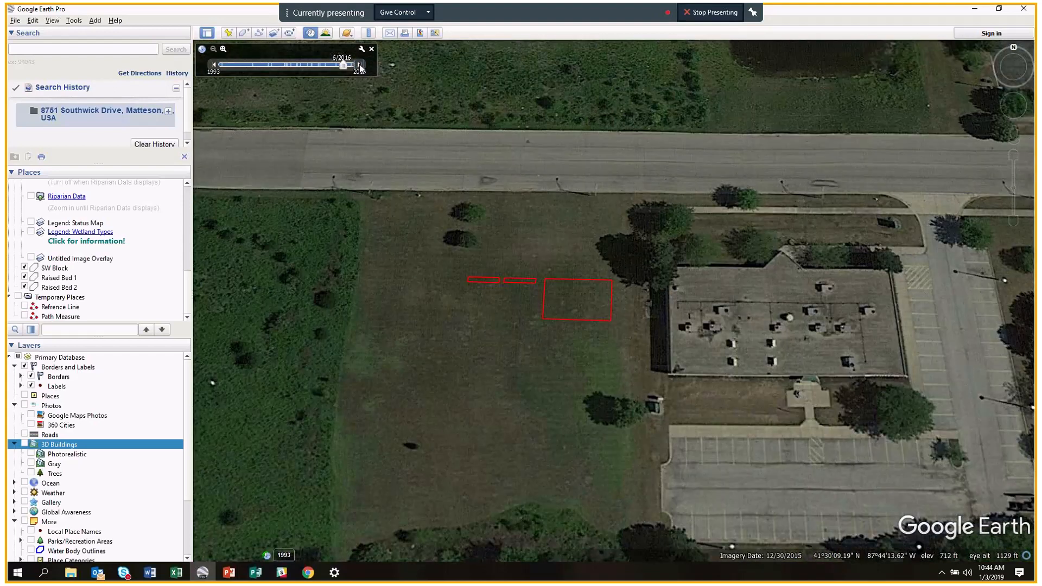
{"action": "left_click", "coordinate": [360, 64]}
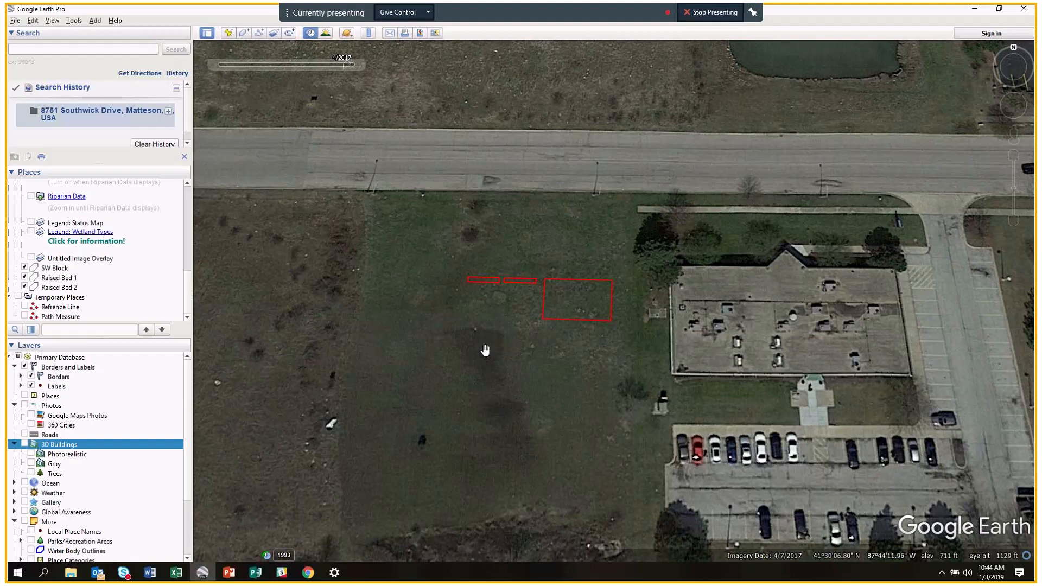
Zoom in on the lot and move the historical imagery to the latest 3/17/2018 date.
{"action": "scroll", "coordinate": [486, 350], "scroll_direction": "up", "scroll_amount": 1}
{"action": "scroll", "coordinate": [485, 351], "scroll_direction": "up", "scroll_amount": 1}
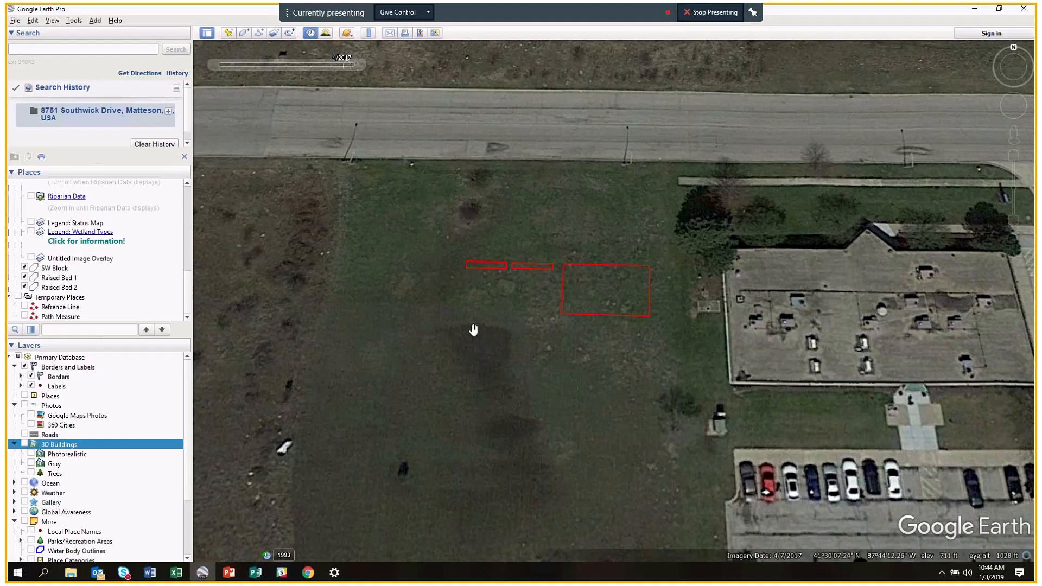
{"action": "scroll", "coordinate": [494, 346], "scroll_direction": "up", "scroll_amount": 1}
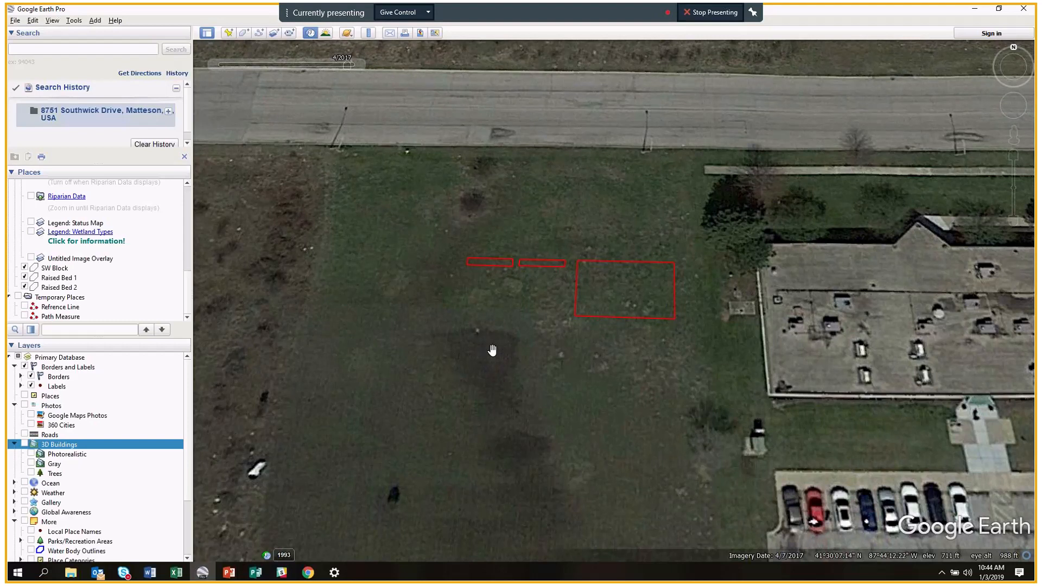
{"action": "left_click_drag", "start_coordinate": [492, 350], "coordinate": [537, 337]}
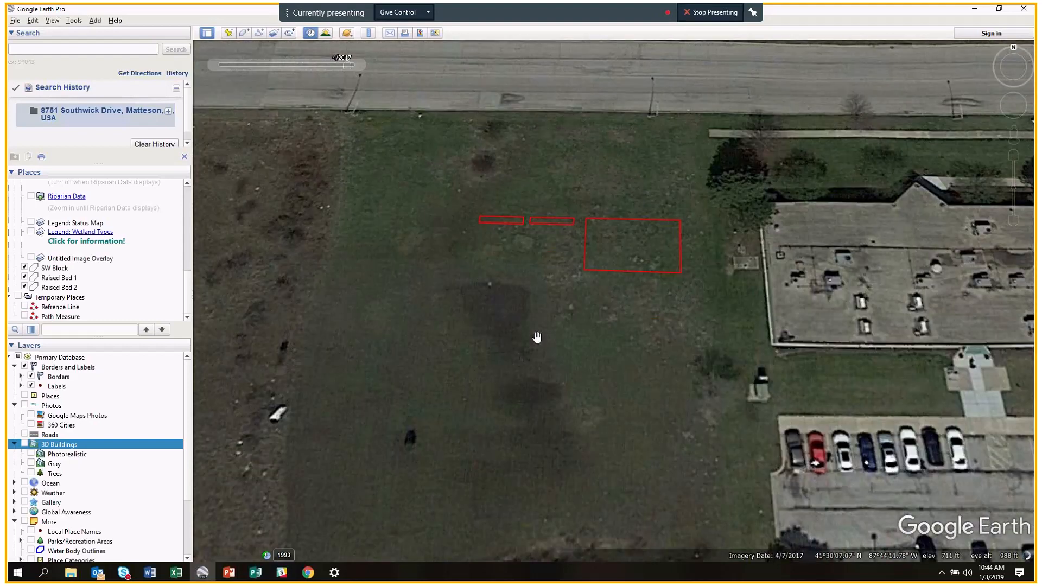
{"action": "scroll", "coordinate": [496, 305], "scroll_direction": "up", "scroll_amount": 1}
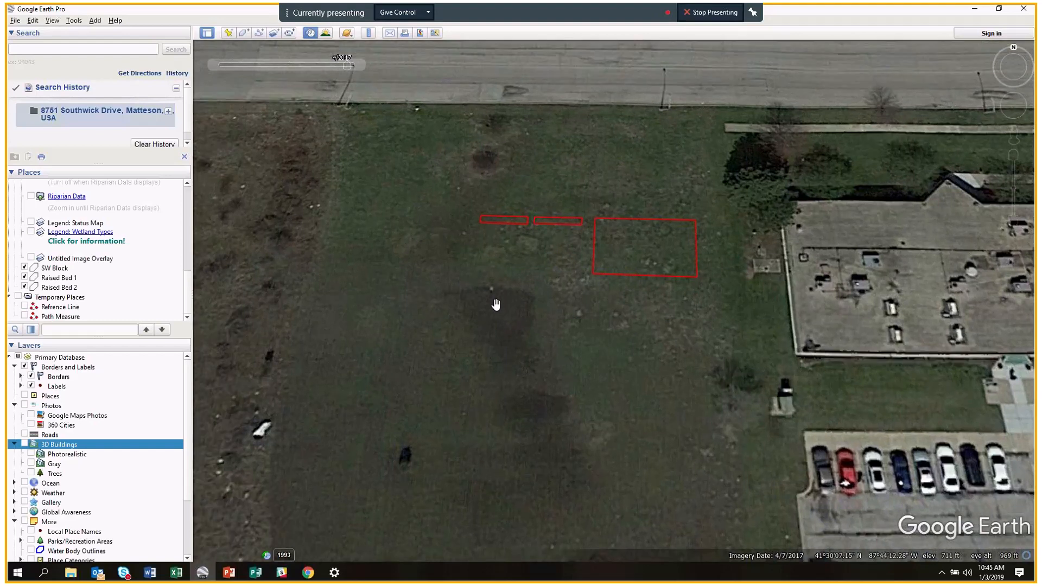
{"action": "scroll", "coordinate": [495, 304], "scroll_direction": "down", "scroll_amount": 2}
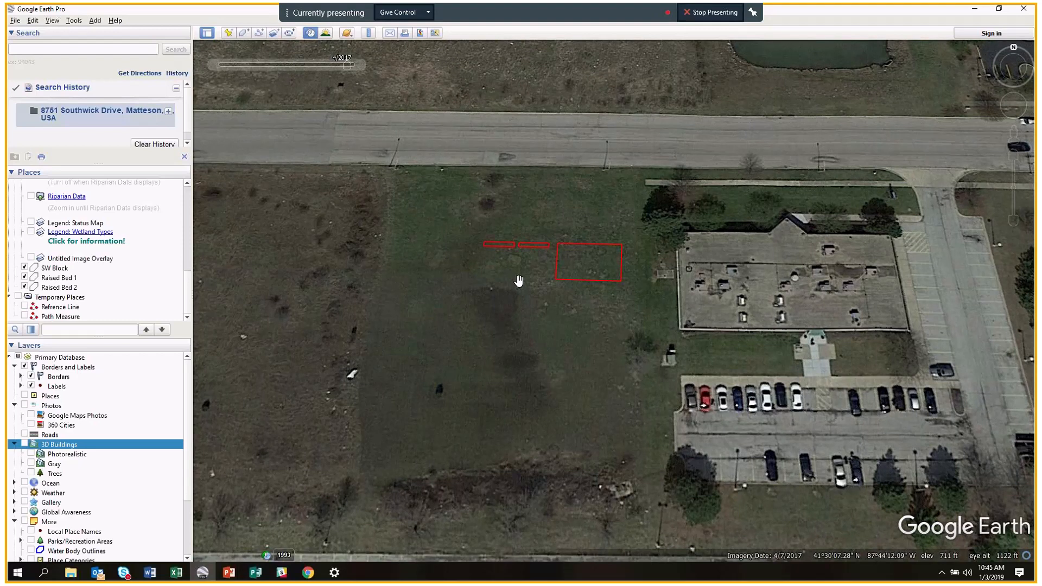
{"action": "scroll", "coordinate": [519, 280], "scroll_direction": "up", "scroll_amount": 1}
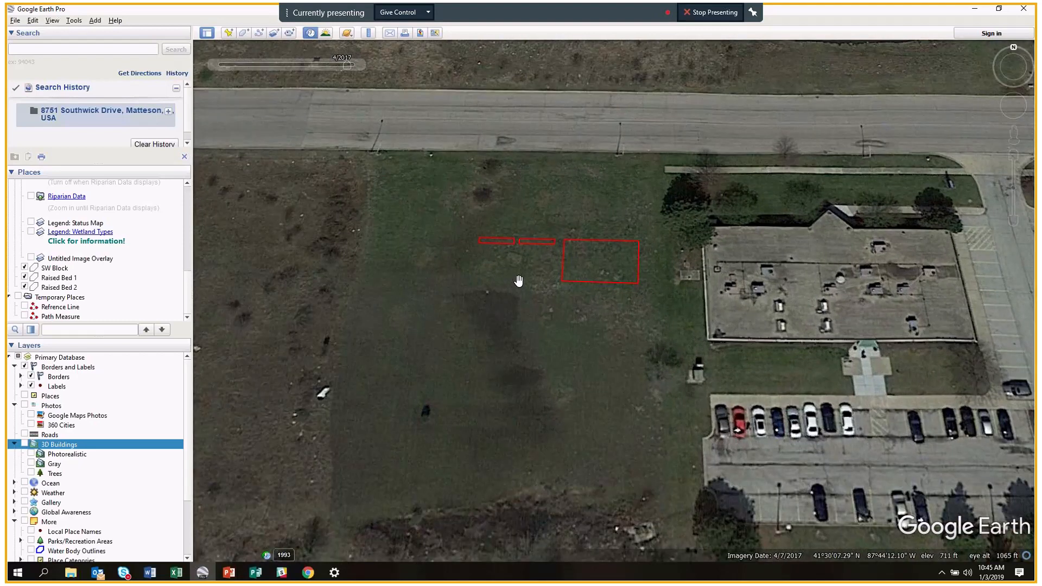
{"action": "scroll", "coordinate": [519, 281], "scroll_direction": "up", "scroll_amount": 1}
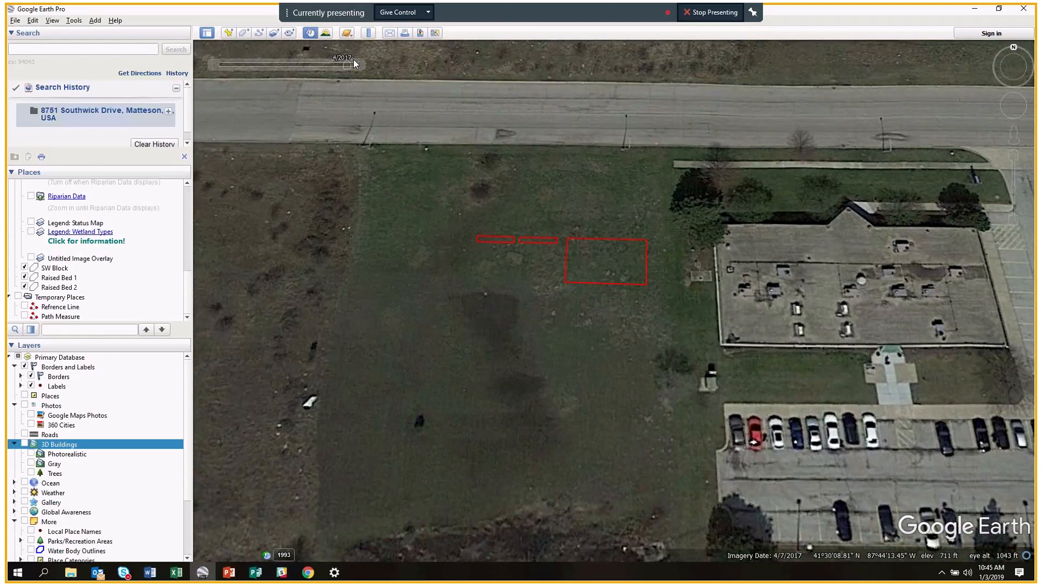
{"action": "left_click_drag", "start_coordinate": [353, 60], "coordinate": [362, 67]}
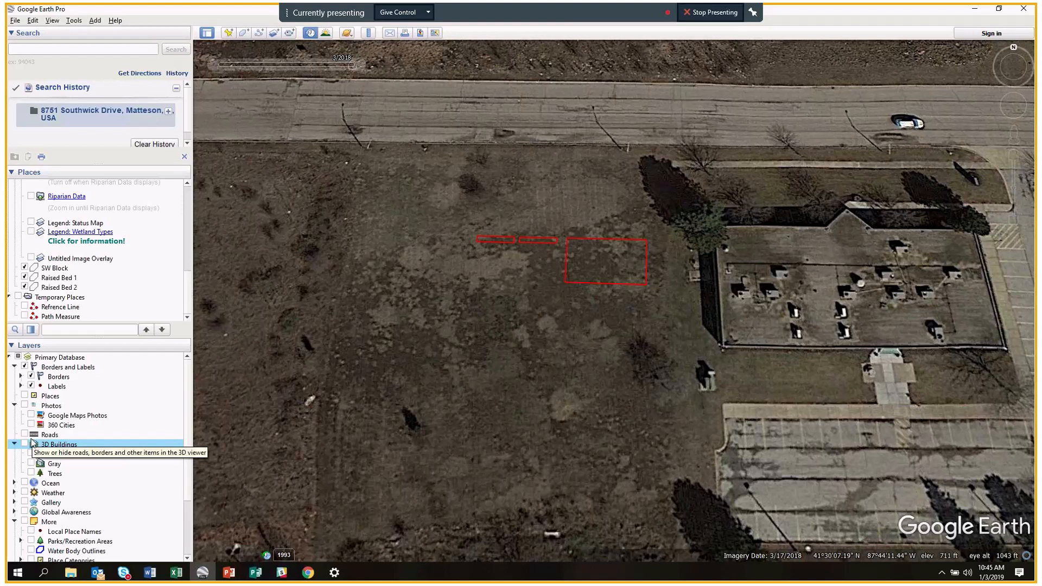
Turn off historical imagery and tick Untitled Image Overlay to show the garden plan.
{"action": "mouse_move", "coordinate": [295, 47]}
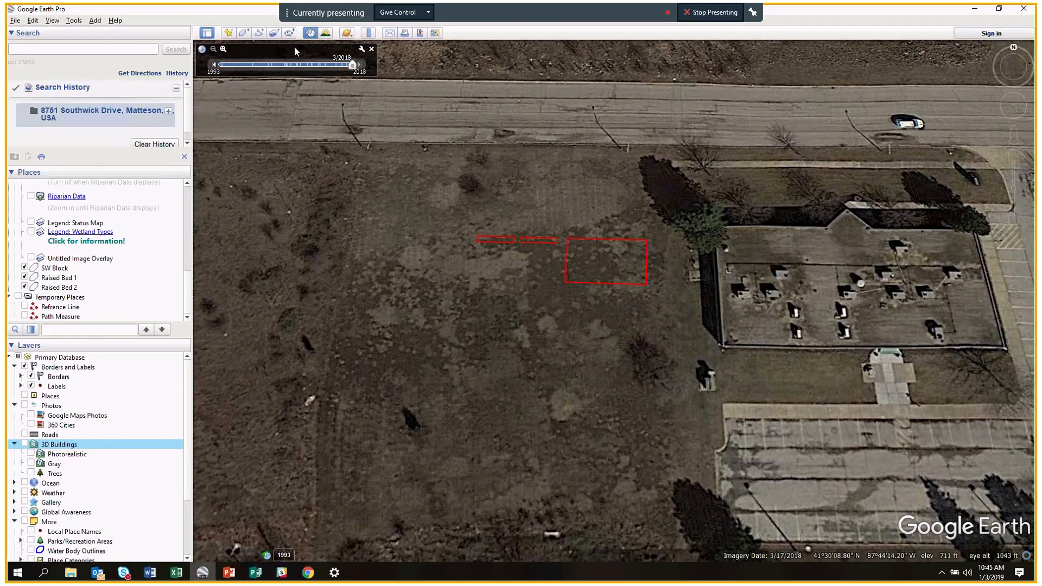
{"action": "left_click", "coordinate": [313, 34]}
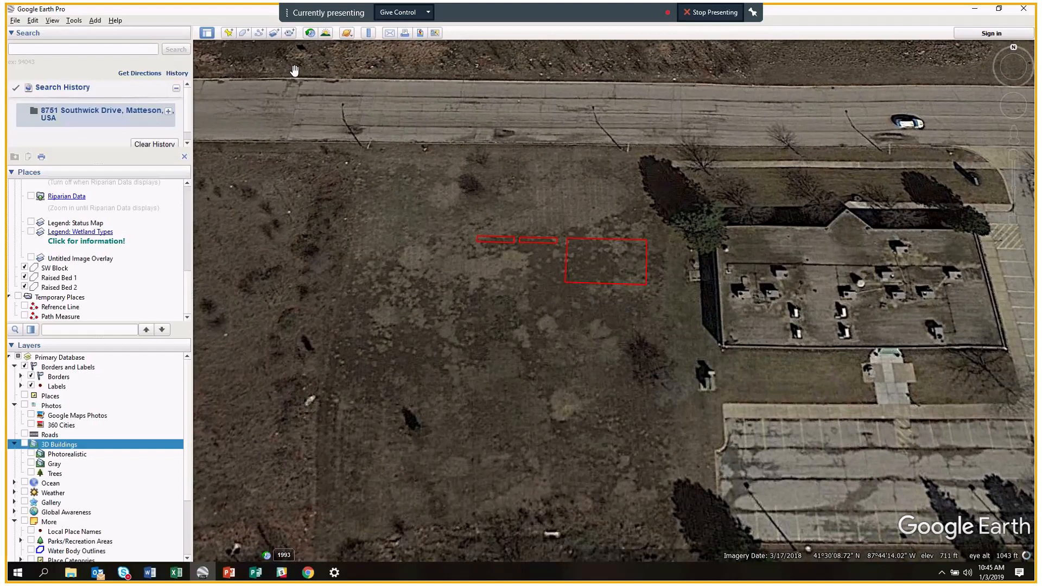
{"action": "left_click", "coordinate": [31, 259]}
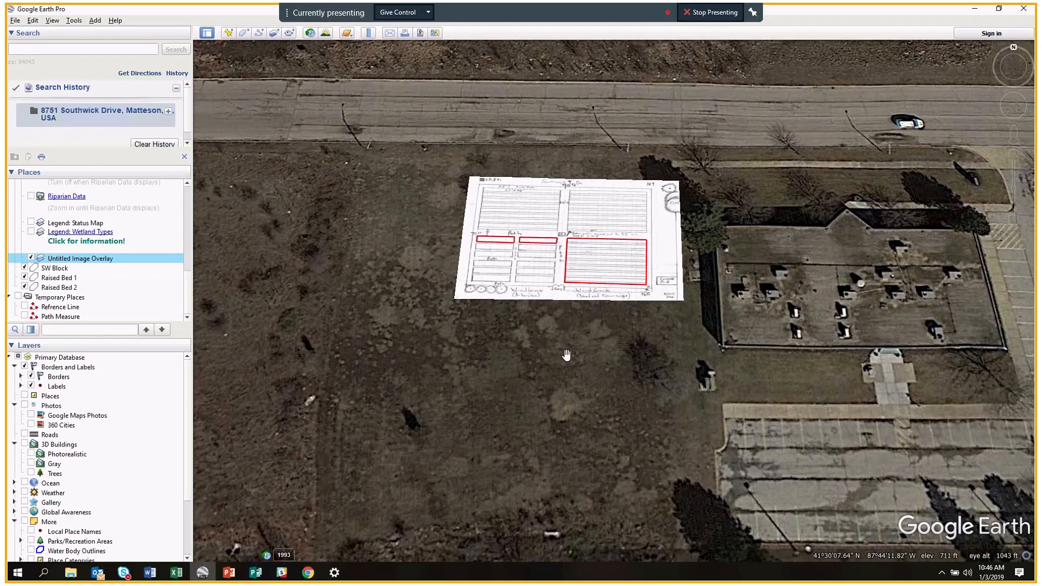
Briefly tilt with 3D buildings on, then turn them off and look straight down on the plan.
{"action": "left_click_drag", "start_coordinate": [568, 379], "coordinate": [569, 384]}
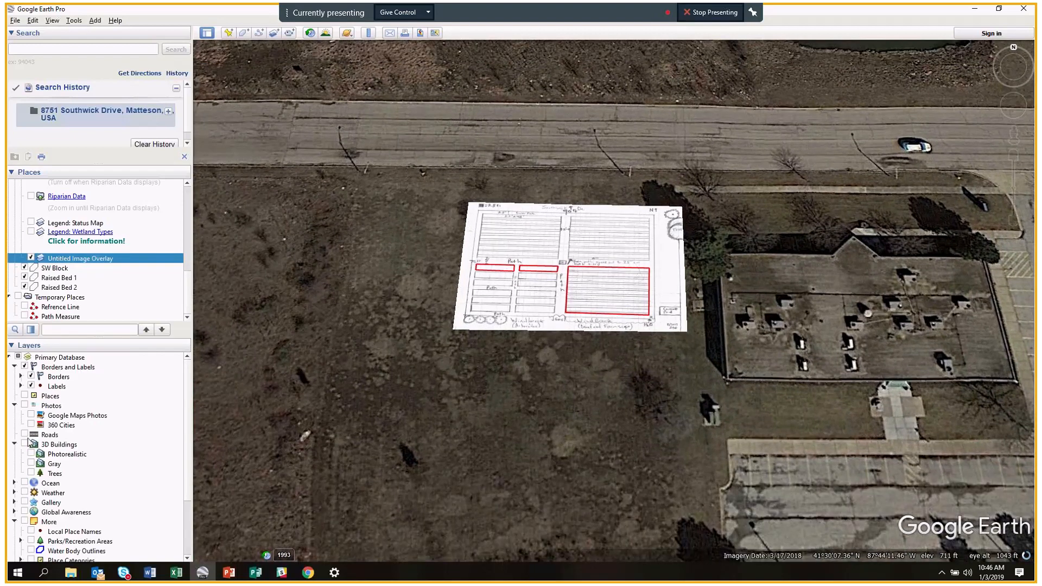
{"action": "left_click", "coordinate": [25, 444]}
{"action": "middle_click_drag", "start_coordinate": [544, 392], "coordinate": [528, 285]}
{"action": "mouse_move", "coordinate": [593, 383]}
{"action": "left_mouse_down"}
{"action": "mouse_move", "coordinate": [592, 365]}
{"action": "mouse_move", "coordinate": [593, 386]}
{"action": "left_mouse_up"}
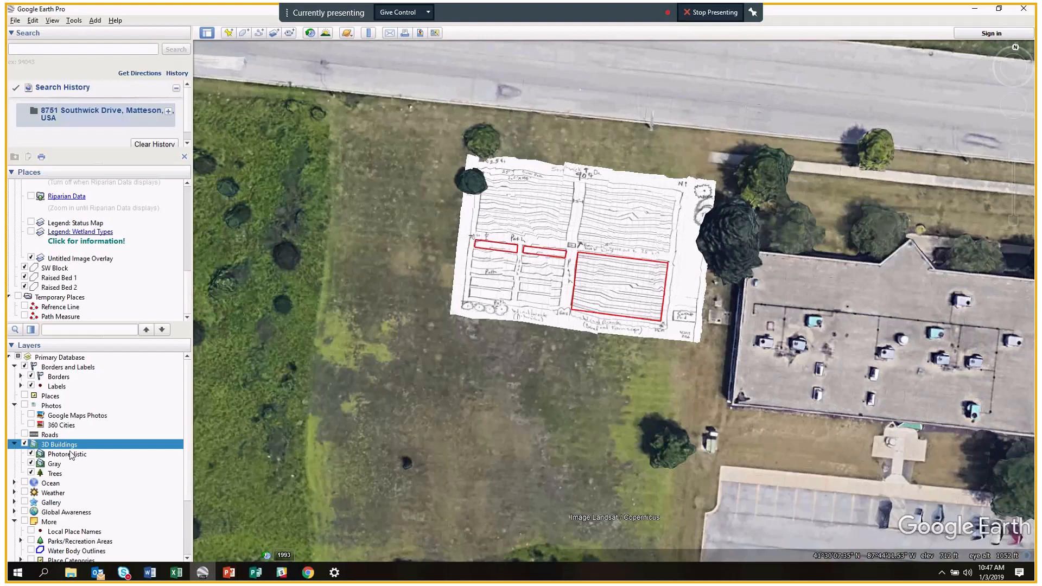
{"action": "left_click", "coordinate": [25, 444]}
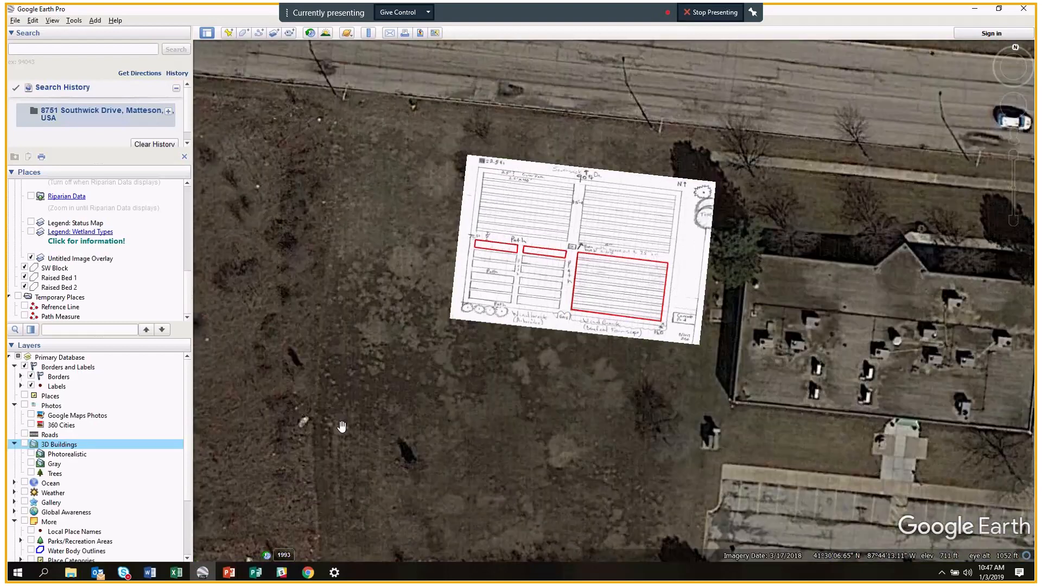
{"action": "mouse_move", "coordinate": [337, 429]}
{"action": "middle_mouse_down"}
{"action": "mouse_move", "coordinate": [376, 441]}
{"action": "mouse_move", "coordinate": [433, 422]}
{"action": "mouse_move", "coordinate": [423, 306]}
{"action": "middle_mouse_up"}
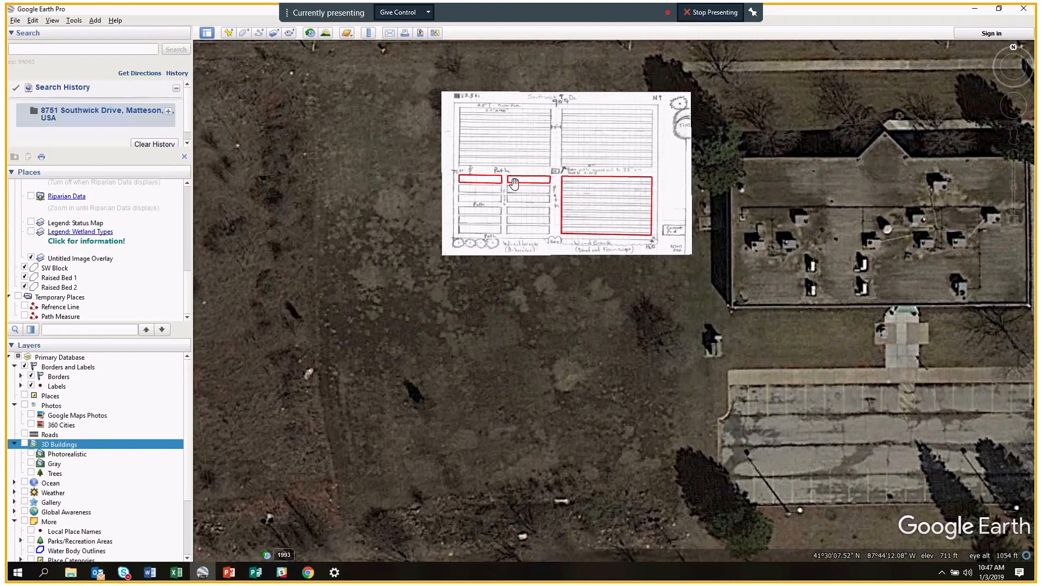
Save a four-corner Polygon Measure (59.40 sq ft) around the small left bed, then hide the overlay.
{"action": "left_click", "coordinate": [368, 33]}
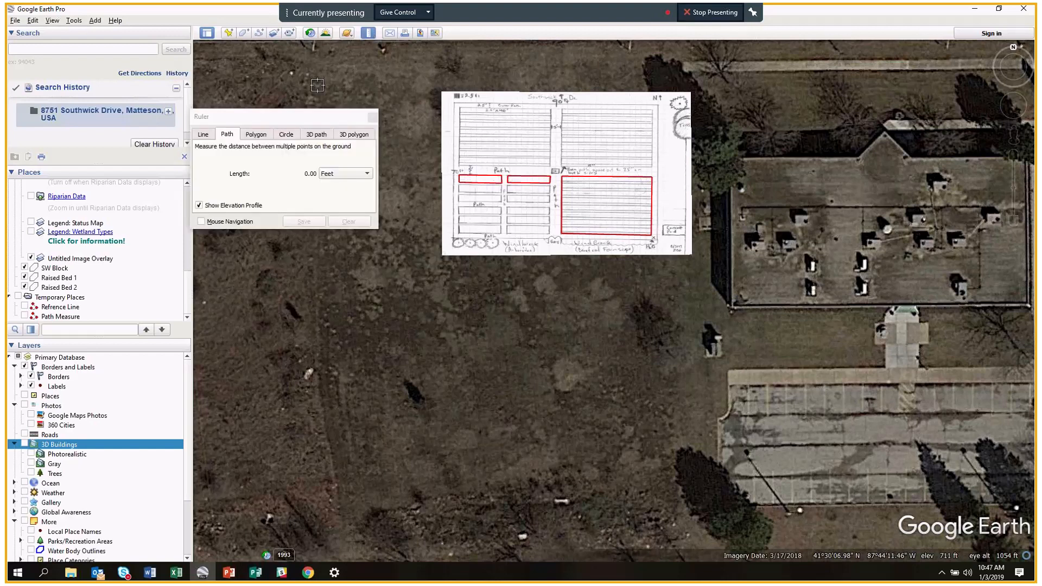
{"action": "left_click", "coordinate": [255, 135]}
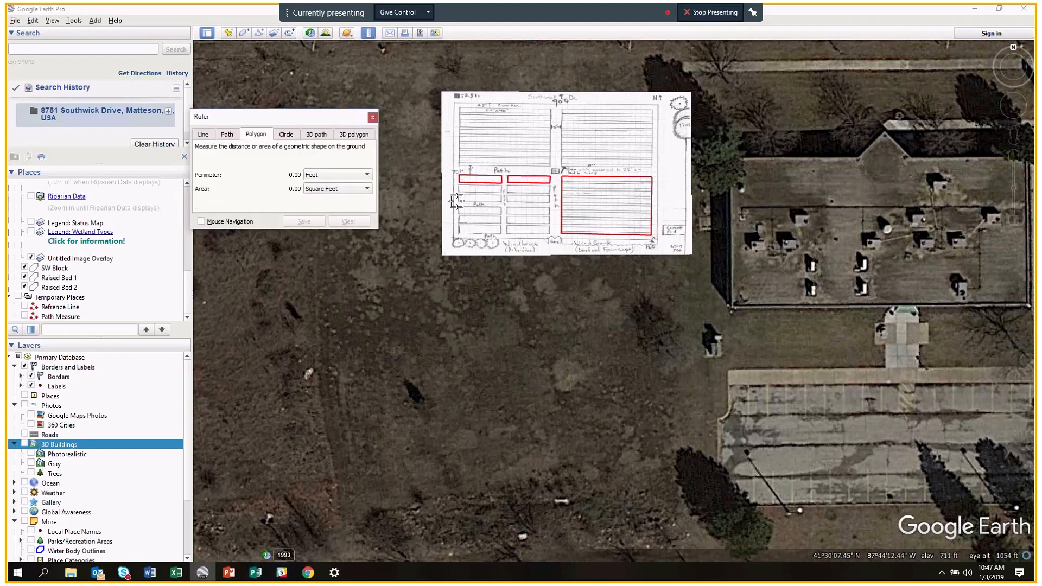
{"action": "left_click", "coordinate": [458, 203]}
{"action": "left_click", "coordinate": [502, 203]}
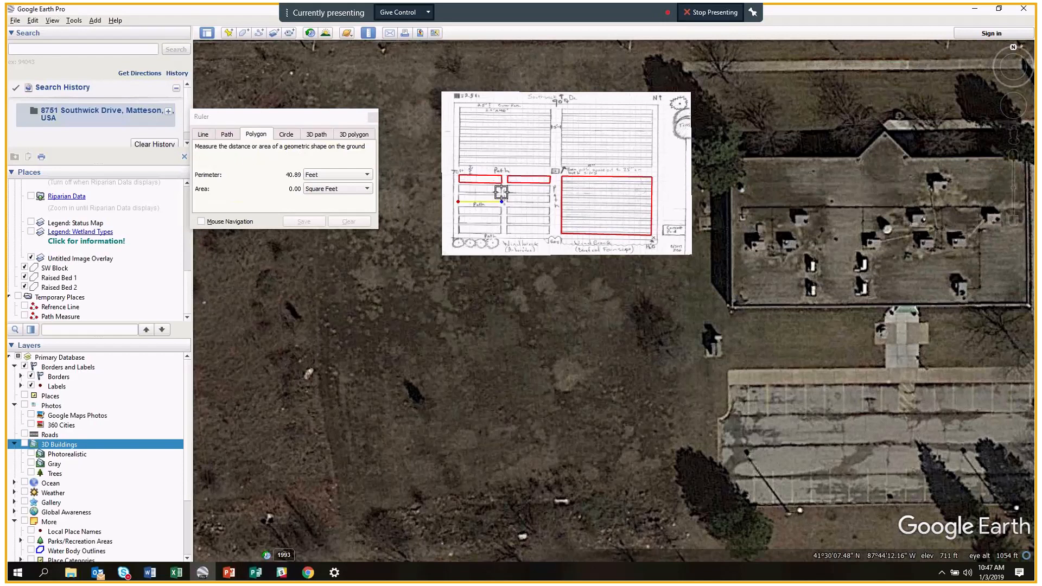
{"action": "left_click", "coordinate": [500, 195]}
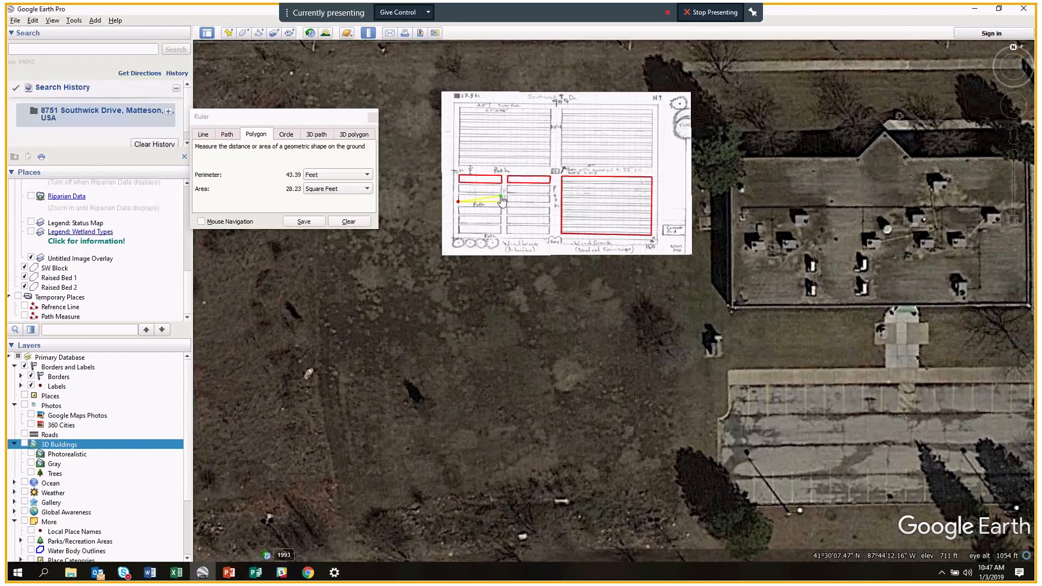
{"action": "left_click", "coordinate": [460, 195]}
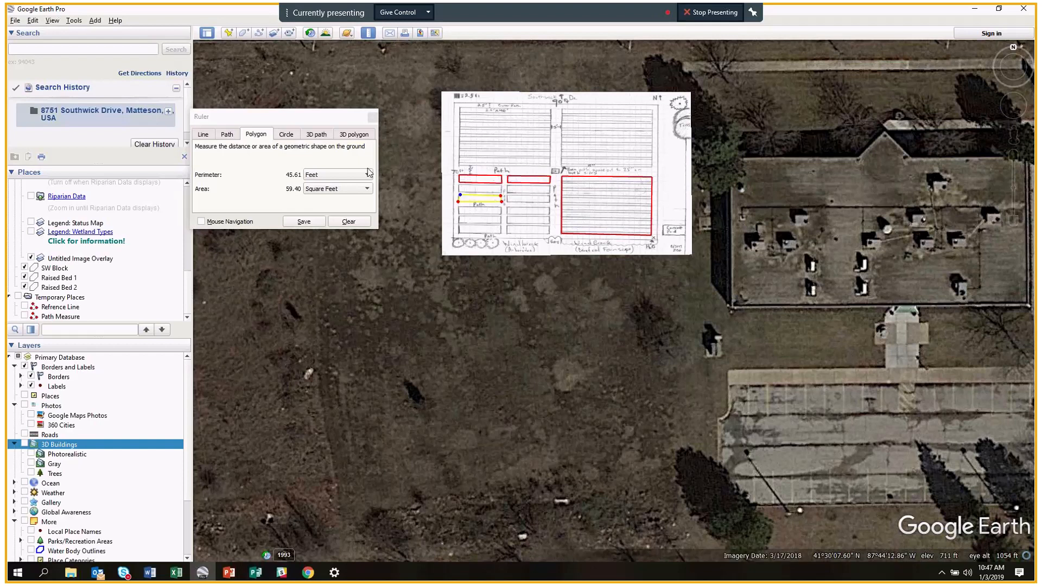
{"action": "left_click", "coordinate": [316, 222]}
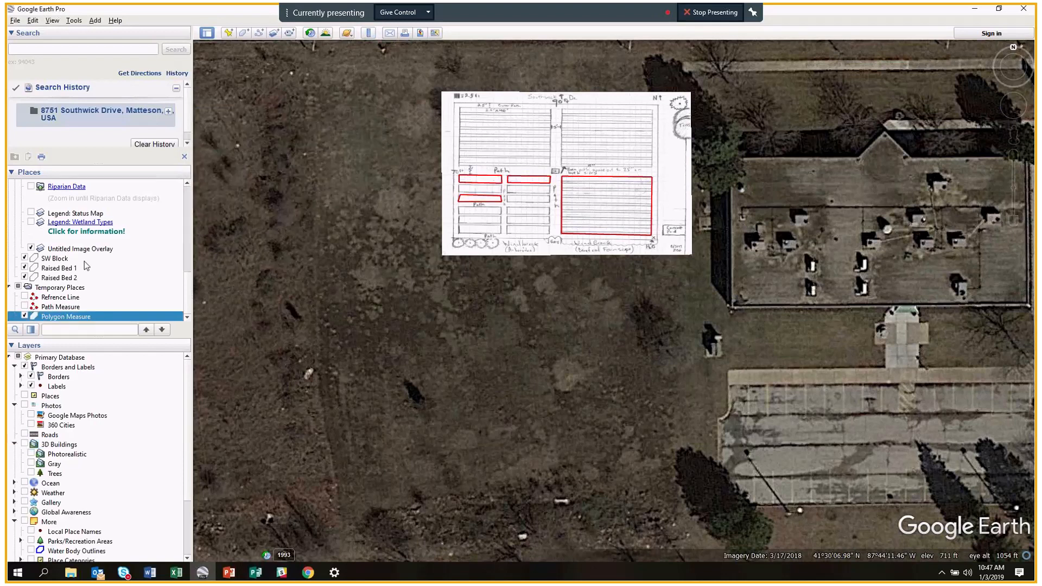
{"action": "left_click", "coordinate": [31, 248]}
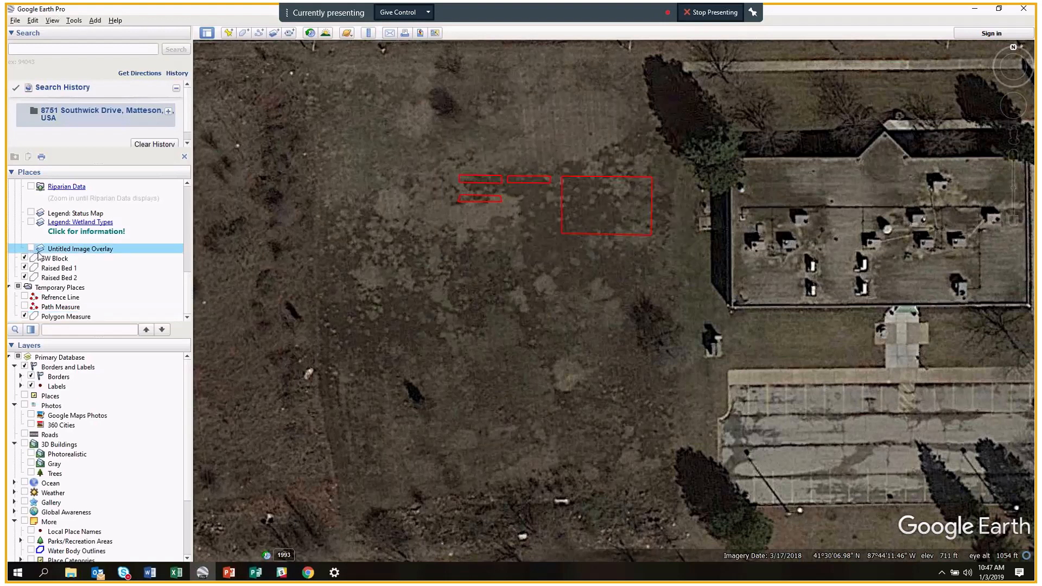
Re-check the garden-plan overlay and zoom out slightly to include the road to the north.
{"action": "left_click", "coordinate": [31, 249]}
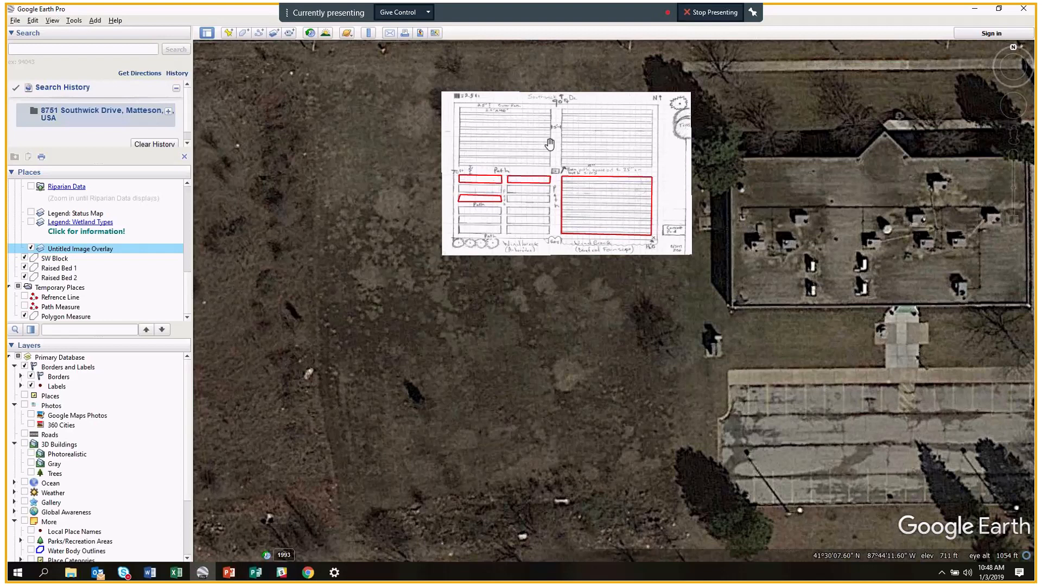
{"action": "scroll", "coordinate": [573, 236], "scroll_direction": "up", "scroll_amount": 1}
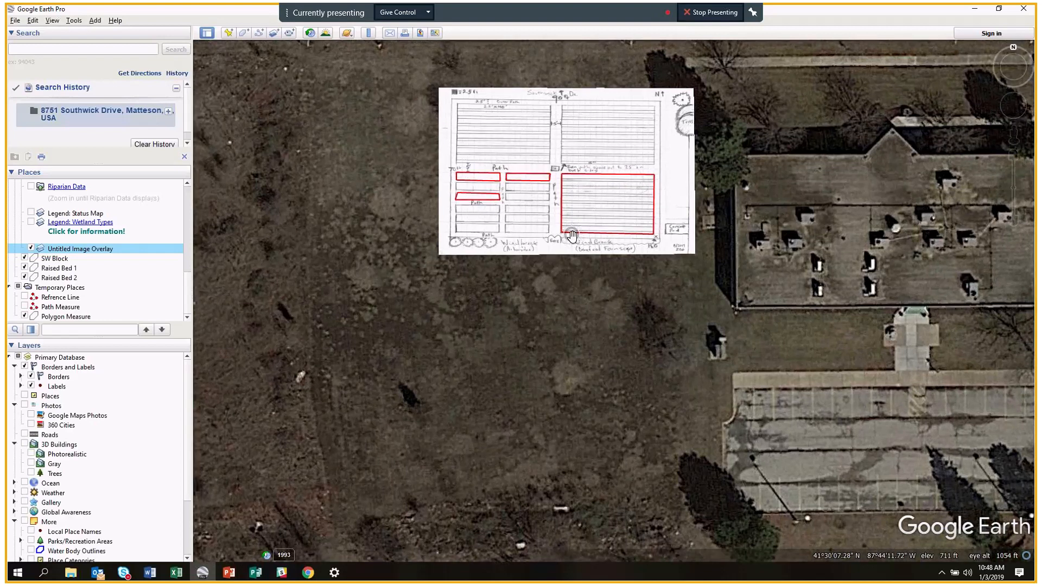
{"action": "scroll", "coordinate": [573, 236], "scroll_direction": "down", "scroll_amount": 2}
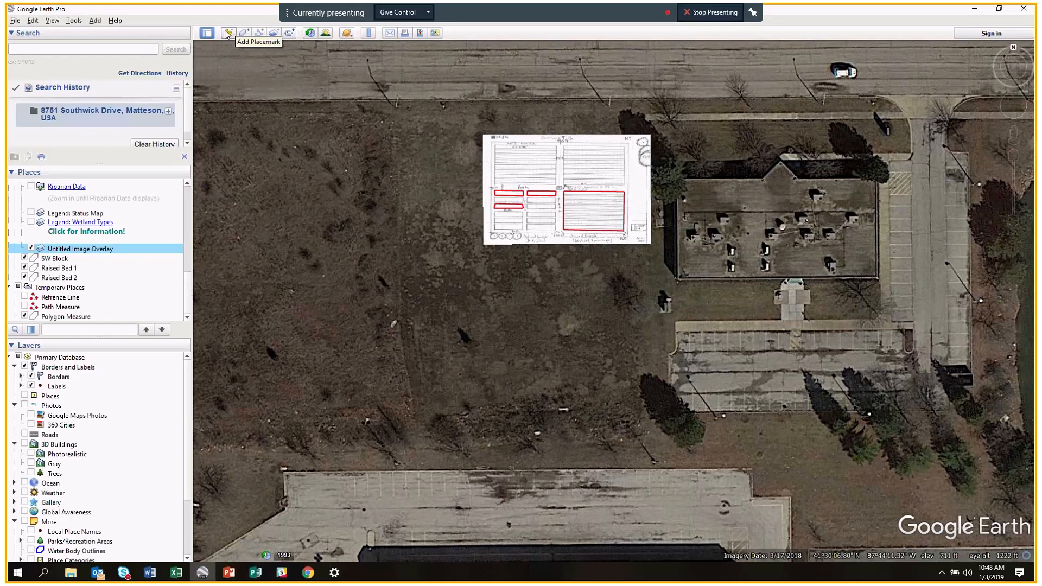
Add a new image overlay using Site 2.jpg from the Desktop.
{"action": "left_click", "coordinate": [276, 39]}
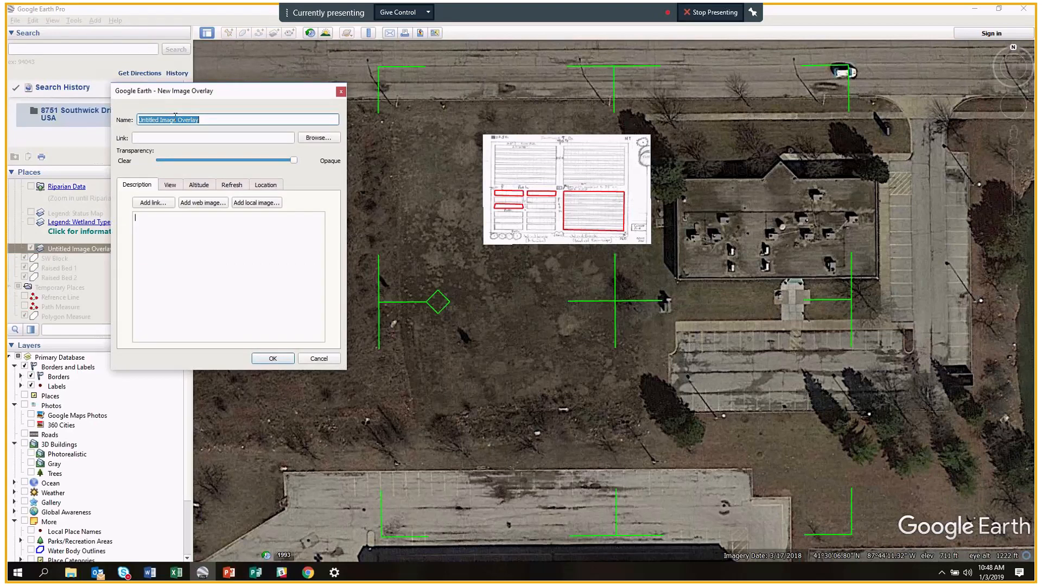
{"action": "left_click", "coordinate": [319, 138]}
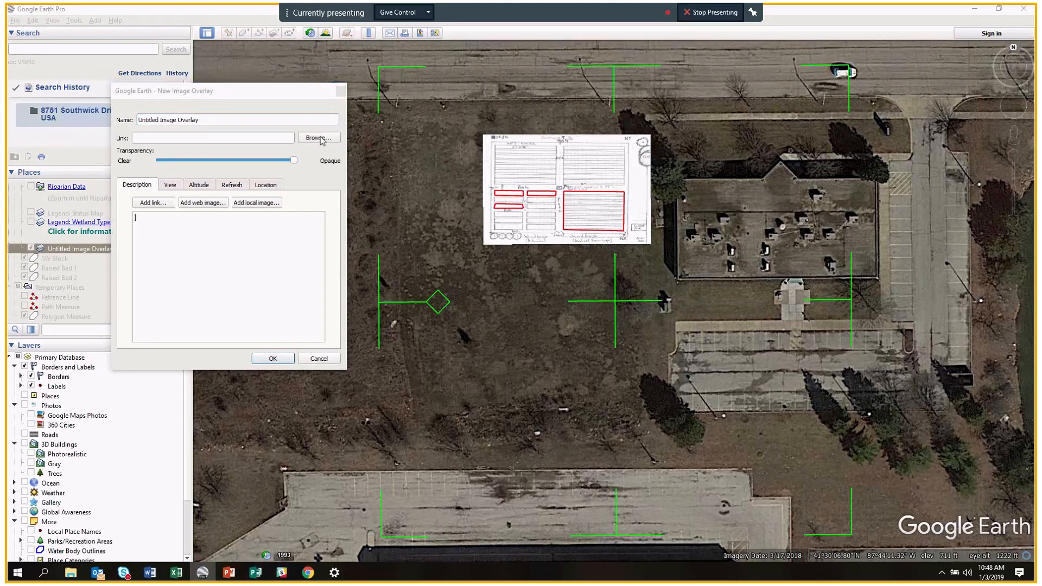
{"action": "left_click_drag", "start_coordinate": [296, 103], "coordinate": [394, 78]}
{"action": "scroll", "coordinate": [286, 189], "scroll_direction": "down", "scroll_amount": 5}
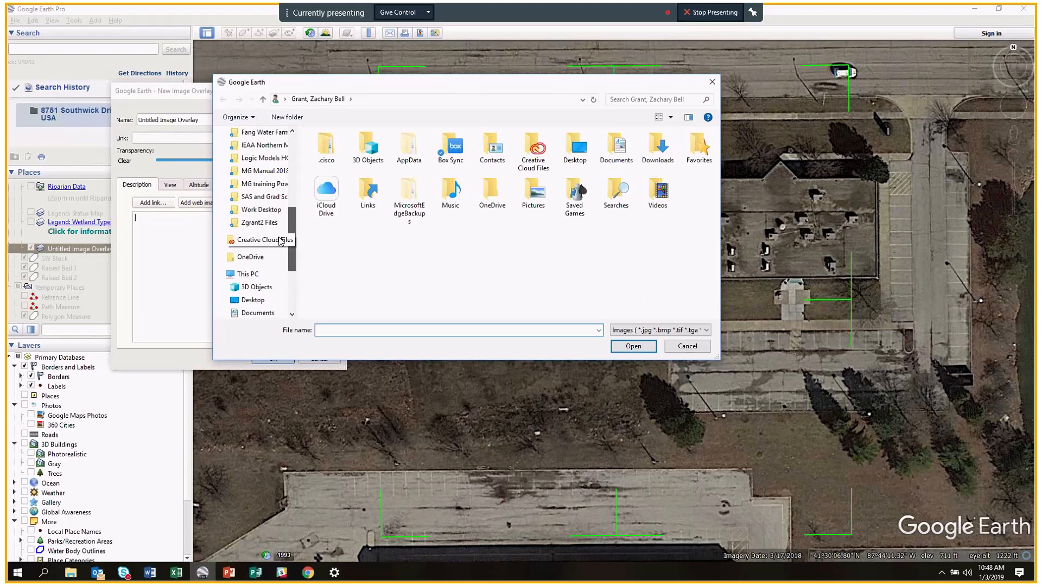
{"action": "left_click", "coordinate": [253, 299]}
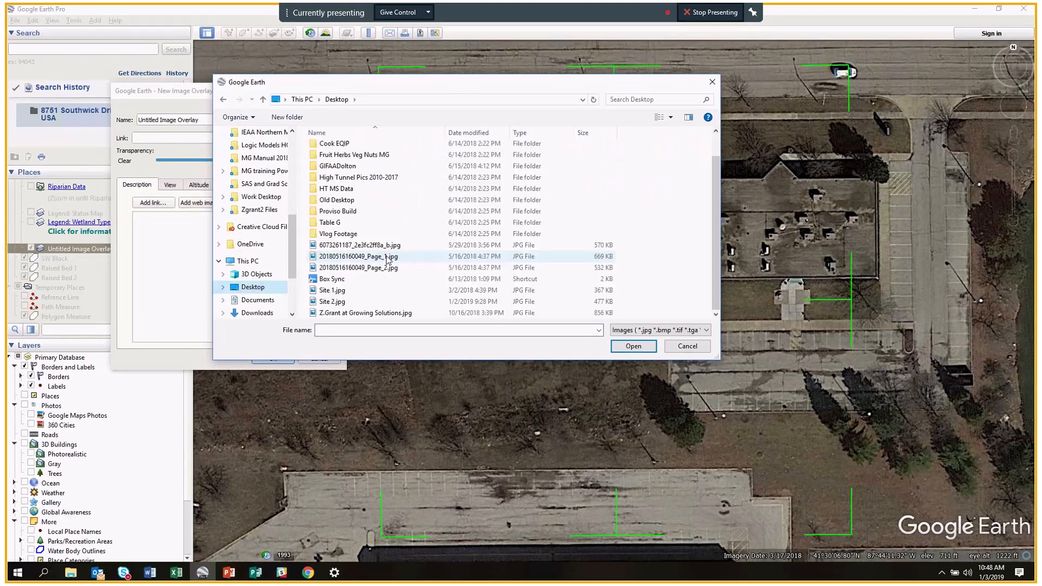
{"action": "left_click", "coordinate": [337, 303]}
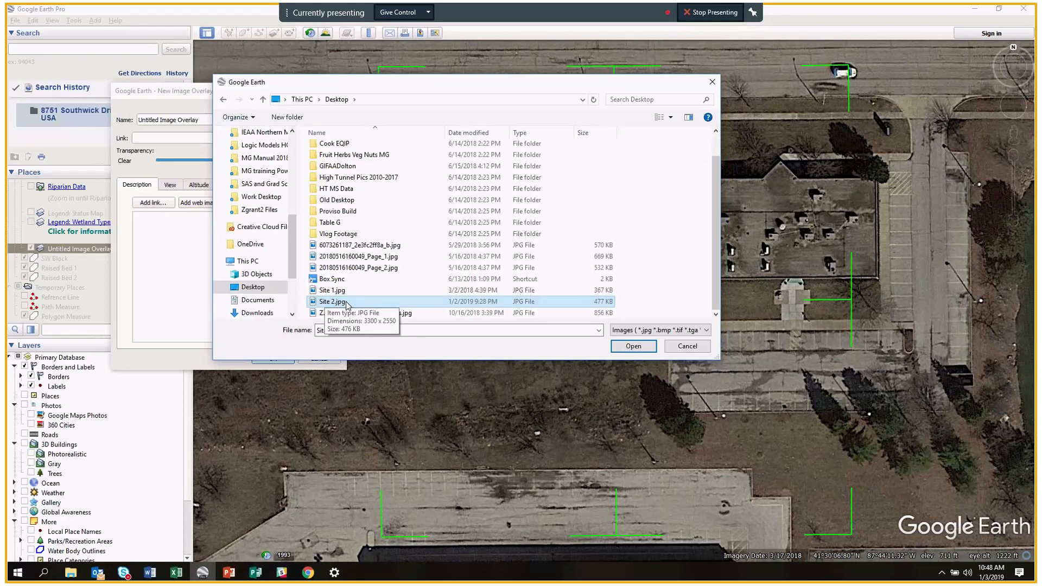
{"action": "left_click", "coordinate": [634, 347]}
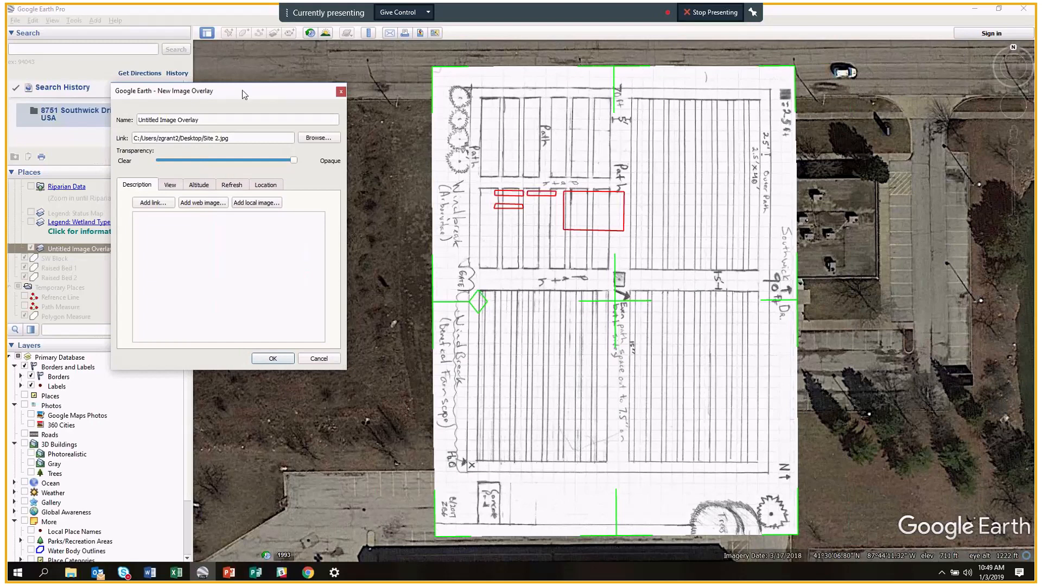
Scale, rotate and move the Site 2 overlay to roughly plan size, just south of the original.
{"action": "left_click_drag", "start_coordinate": [243, 91], "coordinate": [218, 88]}
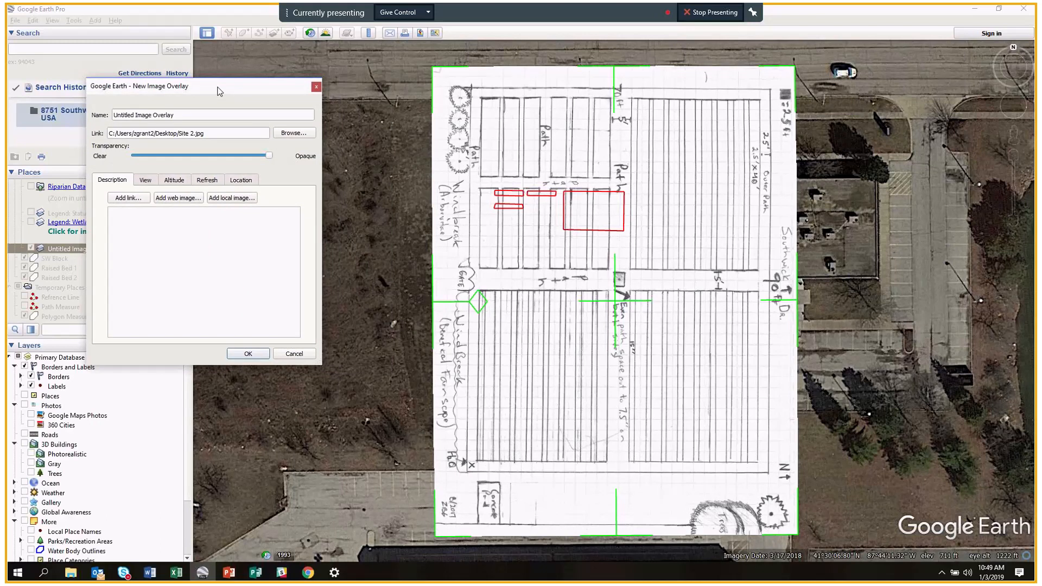
{"action": "left_click_drag", "start_coordinate": [796, 66], "coordinate": [709, 255]}
{"action": "left_click_drag", "start_coordinate": [582, 389], "coordinate": [538, 288]}
{"action": "left_click_drag", "start_coordinate": [608, 297], "coordinate": [619, 298]}
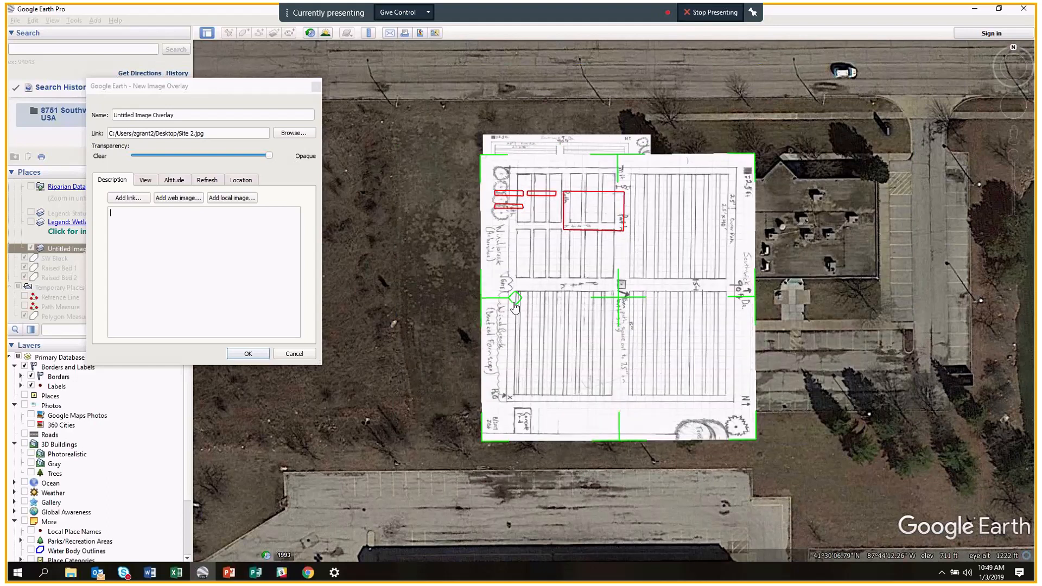
{"action": "left_click_drag", "start_coordinate": [516, 299], "coordinate": [619, 350]}
{"action": "mouse_move", "coordinate": [609, 400]}
{"action": "left_mouse_down"}
{"action": "mouse_move", "coordinate": [634, 408]}
{"action": "mouse_move", "coordinate": [622, 404]}
{"action": "left_mouse_up"}
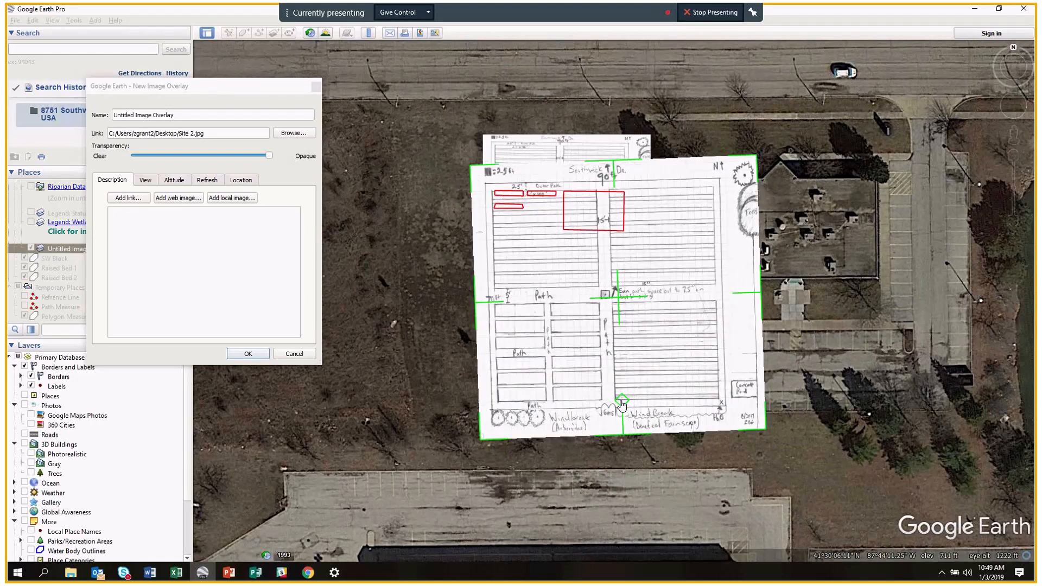
{"action": "left_click_drag", "start_coordinate": [757, 158], "coordinate": [663, 313]}
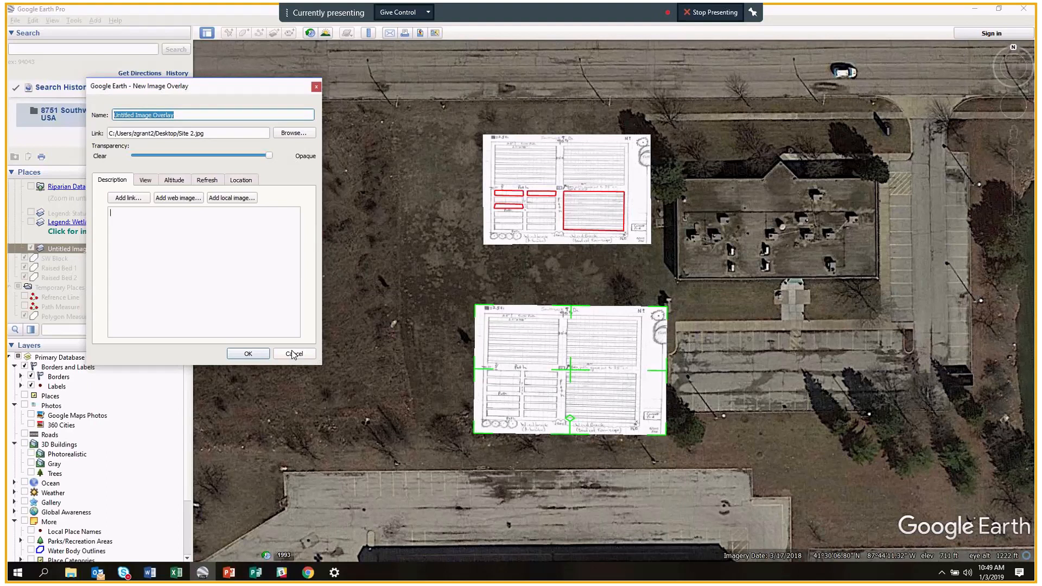
Set the Site 2 overlay to about two-thirds transparency and align it beneath the original plan.
{"action": "left_click_drag", "start_coordinate": [269, 155], "coordinate": [126, 154]}
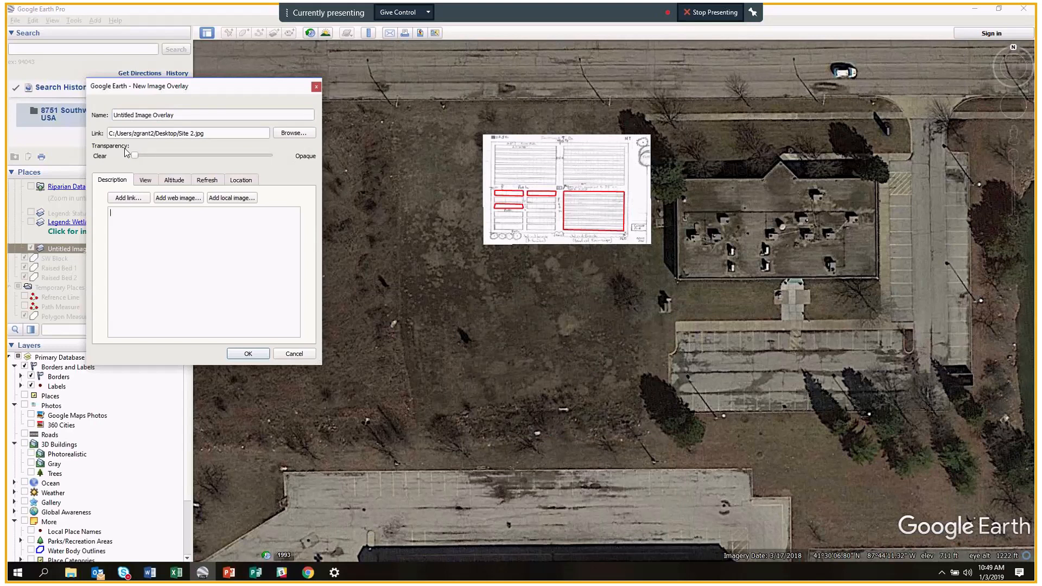
{"action": "left_click_drag", "start_coordinate": [125, 152], "coordinate": [224, 155]}
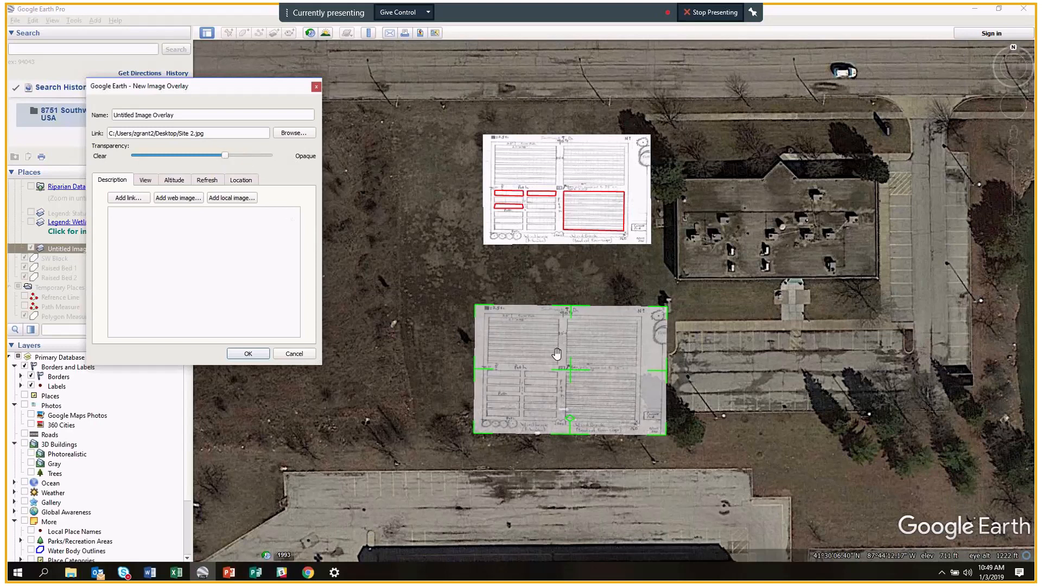
{"action": "left_click_drag", "start_coordinate": [565, 380], "coordinate": [576, 330]}
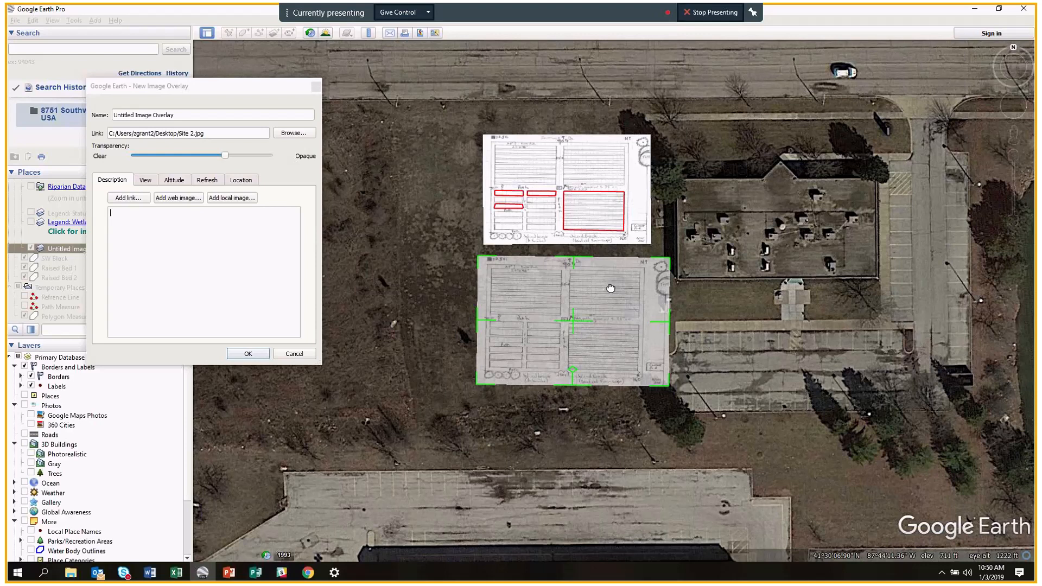
Cancel the New Image Overlay dialog for Site 2.jpg and scroll through the Places list.
{"action": "left_click", "coordinate": [294, 354]}
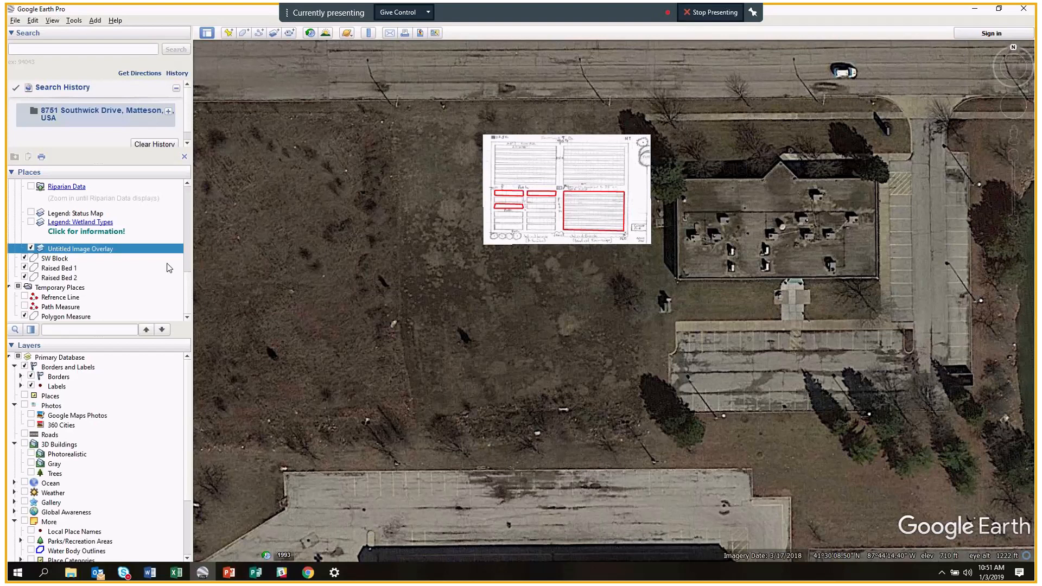
{"action": "scroll", "coordinate": [190, 261], "scroll_direction": "up", "scroll_amount": 5}
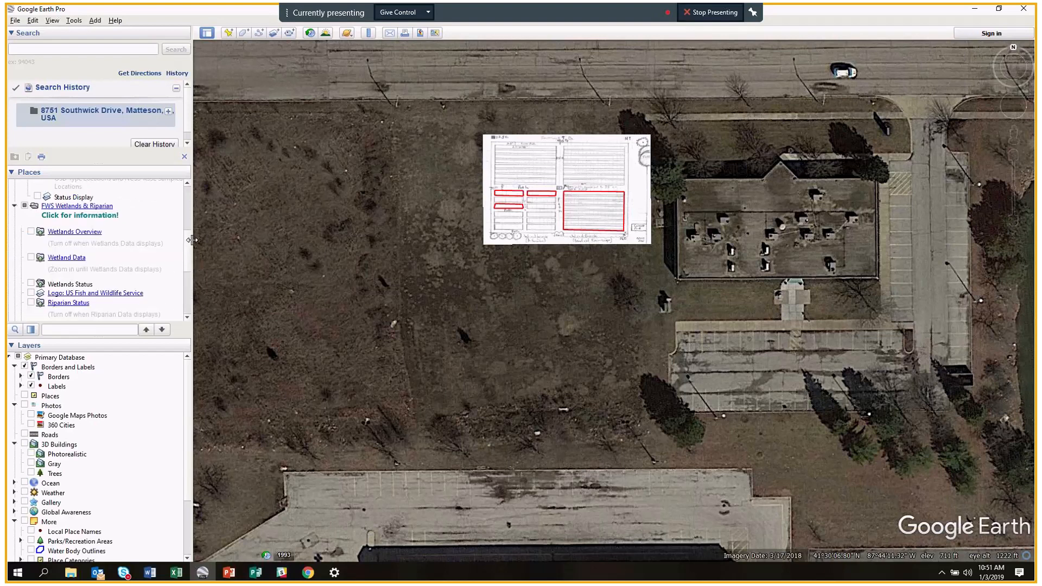
{"action": "scroll", "coordinate": [190, 263], "scroll_direction": "down", "scroll_amount": 5}
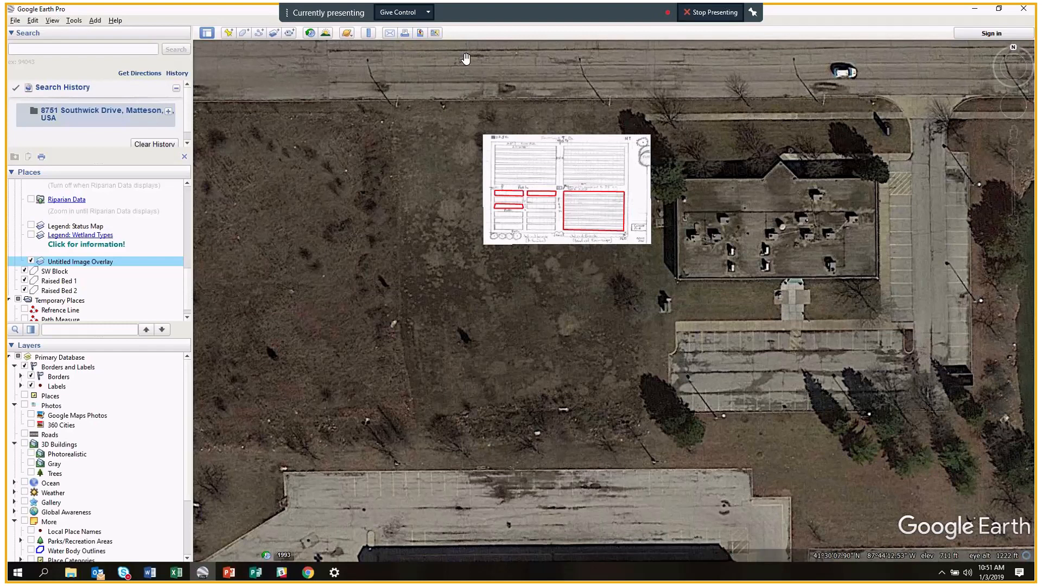
{"action": "left_click", "coordinate": [419, 34]}
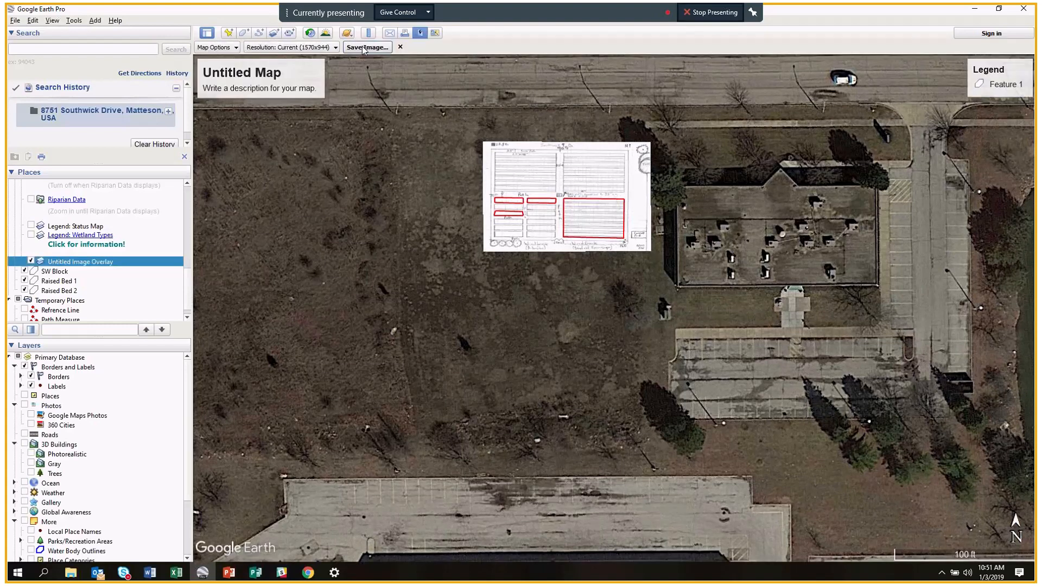
{"action": "left_click", "coordinate": [277, 80]}
{"action": "left_click", "coordinate": [684, 255]}
{"action": "left_click", "coordinate": [401, 47]}
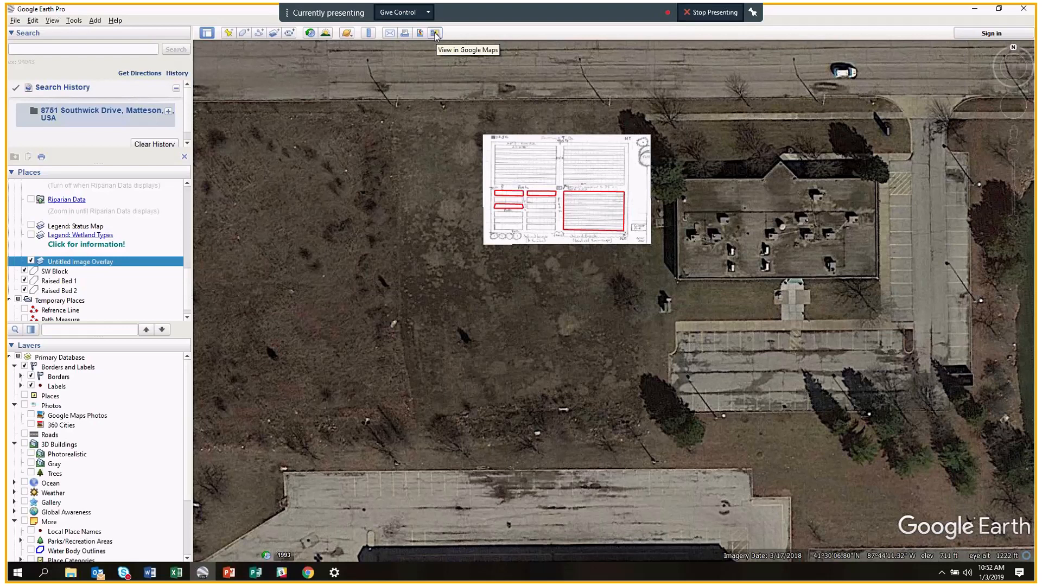
Open and close the planet selector unchanged, then uncheck Untitled Image Overlay.
{"action": "left_click", "coordinate": [352, 37]}
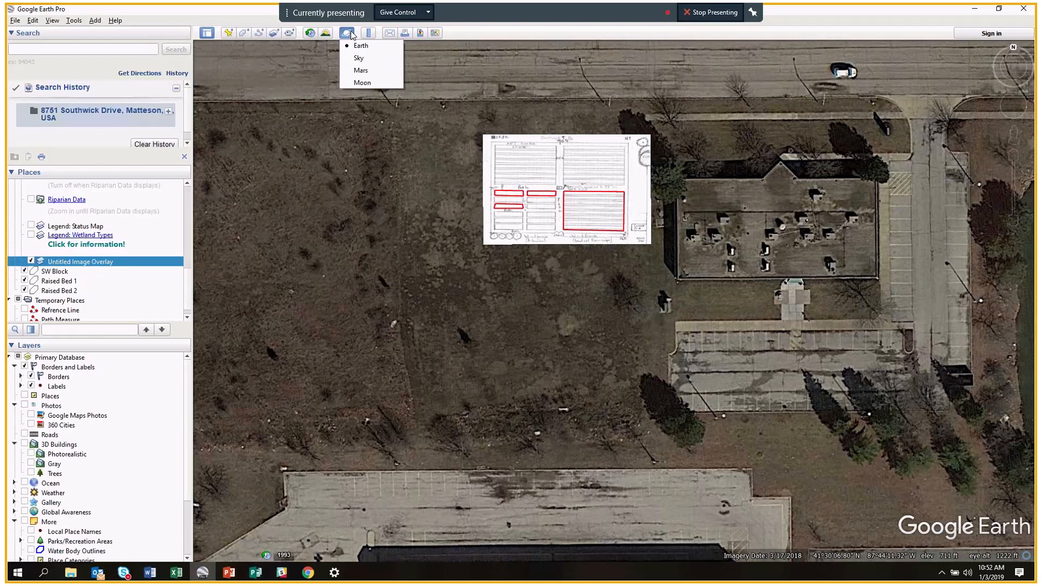
{"action": "left_click", "coordinate": [348, 34]}
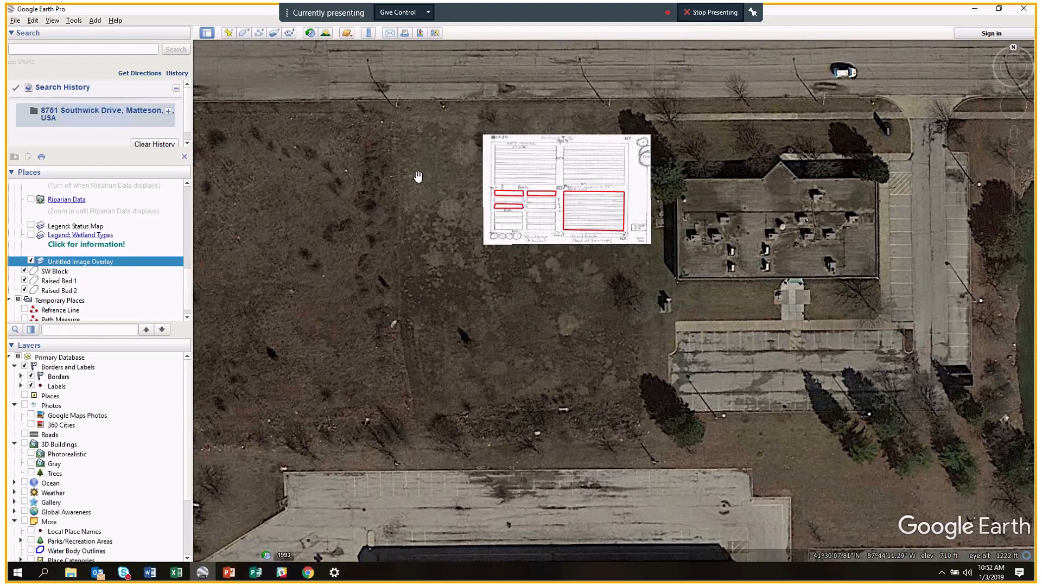
{"action": "left_click", "coordinate": [31, 261]}
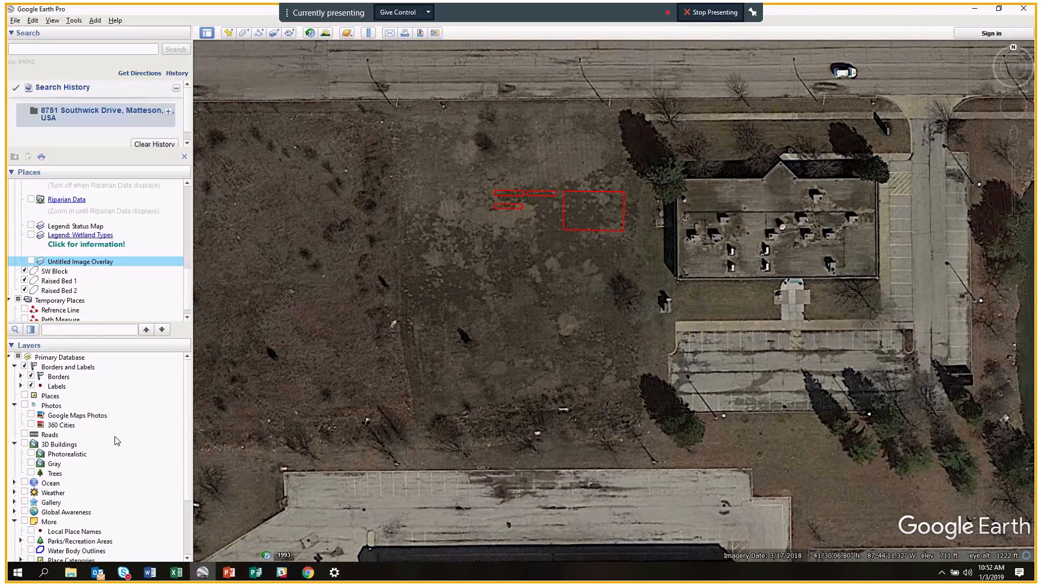
Turn on the 3D Buildings layer for newer imagery and bring My Places back into view.
{"action": "left_click", "coordinate": [24, 444]}
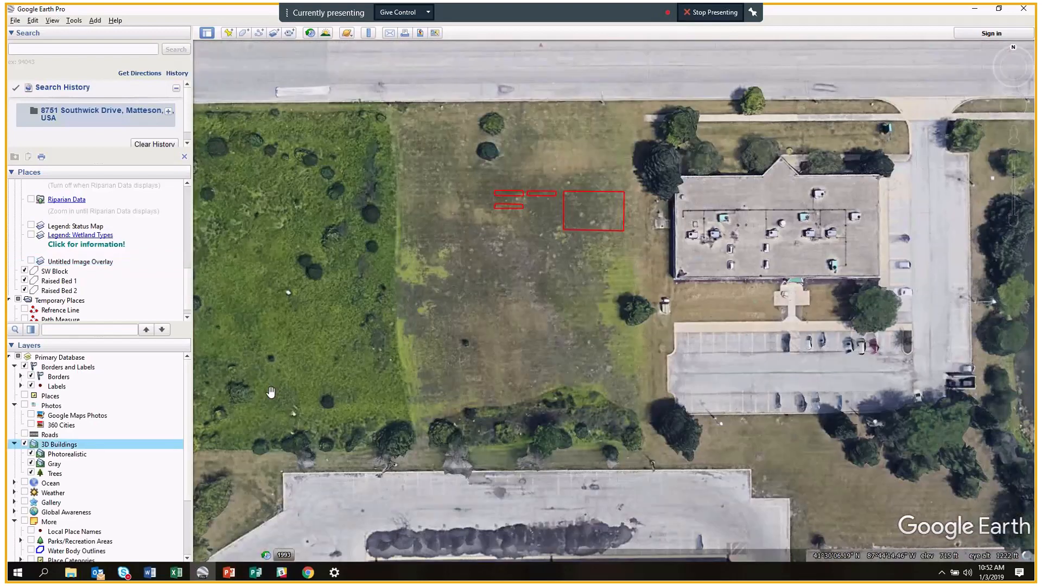
{"action": "left_click_drag", "start_coordinate": [188, 294], "coordinate": [190, 194]}
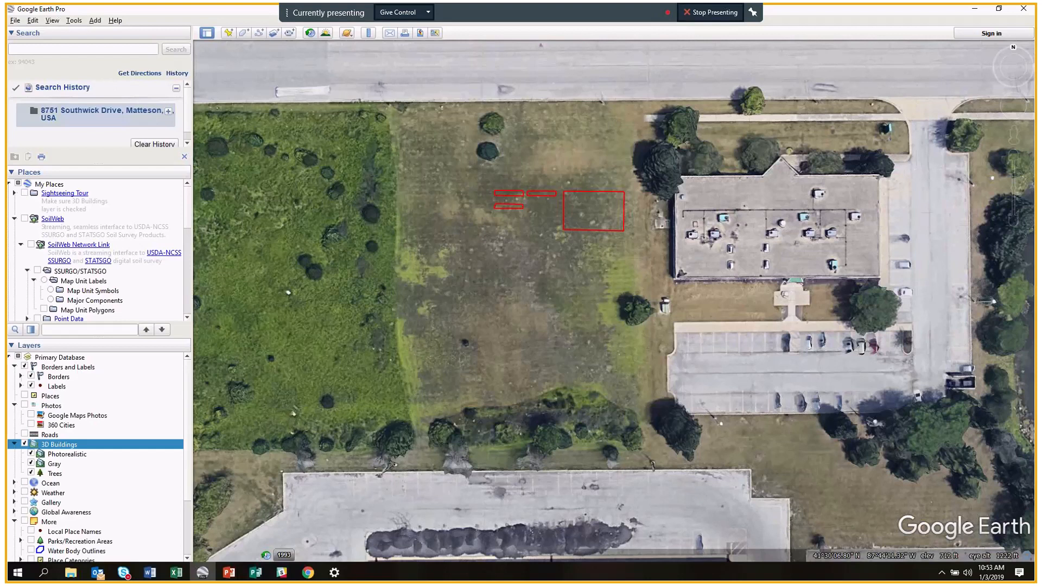
Enable the SoilWeb overlay and zoom out to see the surrounding soil map units.
{"action": "left_click", "coordinate": [24, 218]}
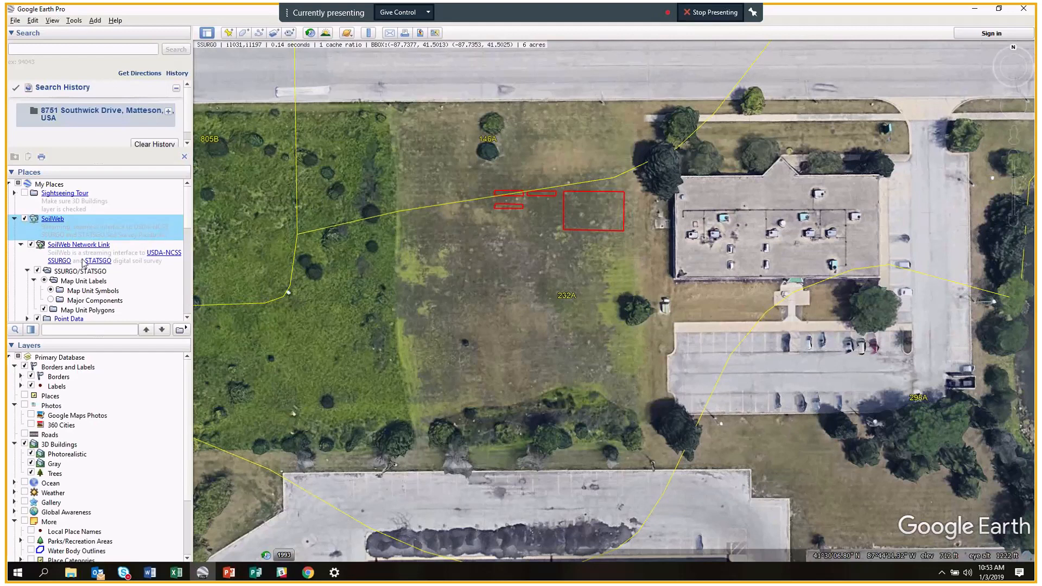
{"action": "scroll", "coordinate": [85, 263], "scroll_direction": "down", "scroll_amount": 1}
{"action": "scroll", "coordinate": [85, 263], "scroll_direction": "down", "scroll_amount": 1}
{"action": "scroll", "coordinate": [85, 264], "scroll_direction": "up", "scroll_amount": 2}
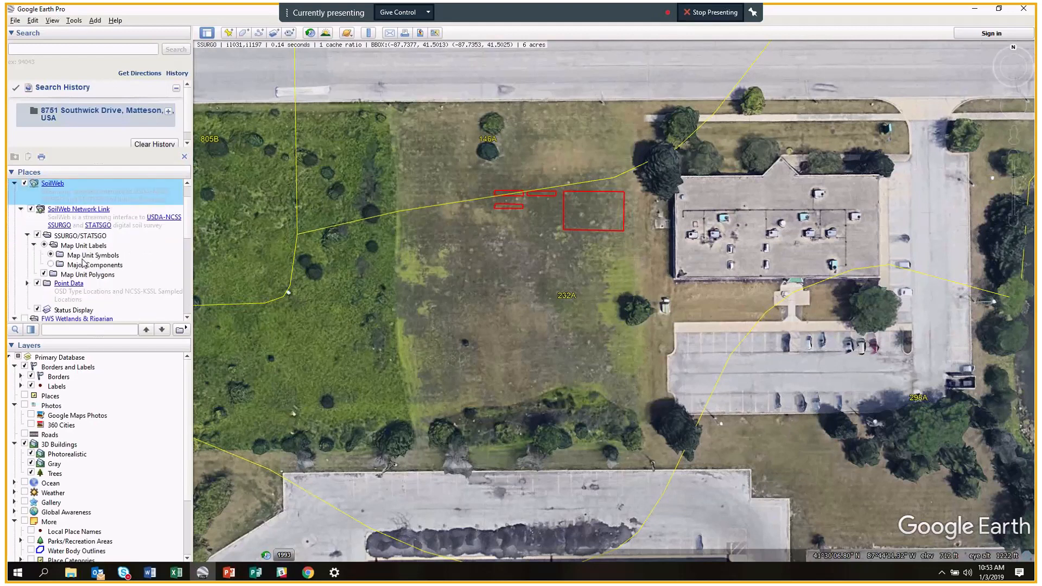
{"action": "scroll", "coordinate": [101, 265], "scroll_direction": "down", "scroll_amount": 1}
{"action": "left_click", "coordinate": [1019, 223]}
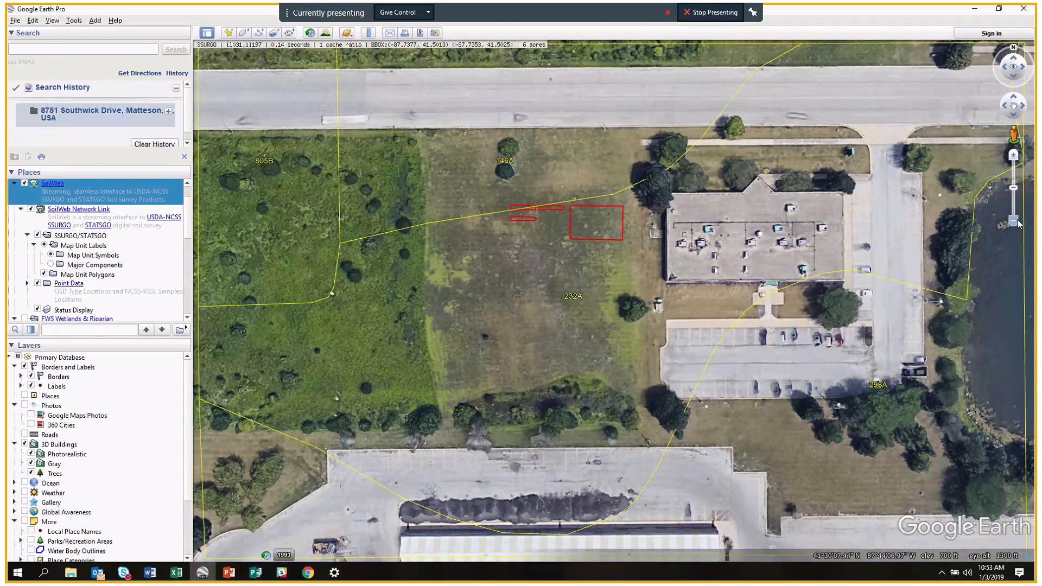
{"action": "left_click", "coordinate": [1019, 223]}
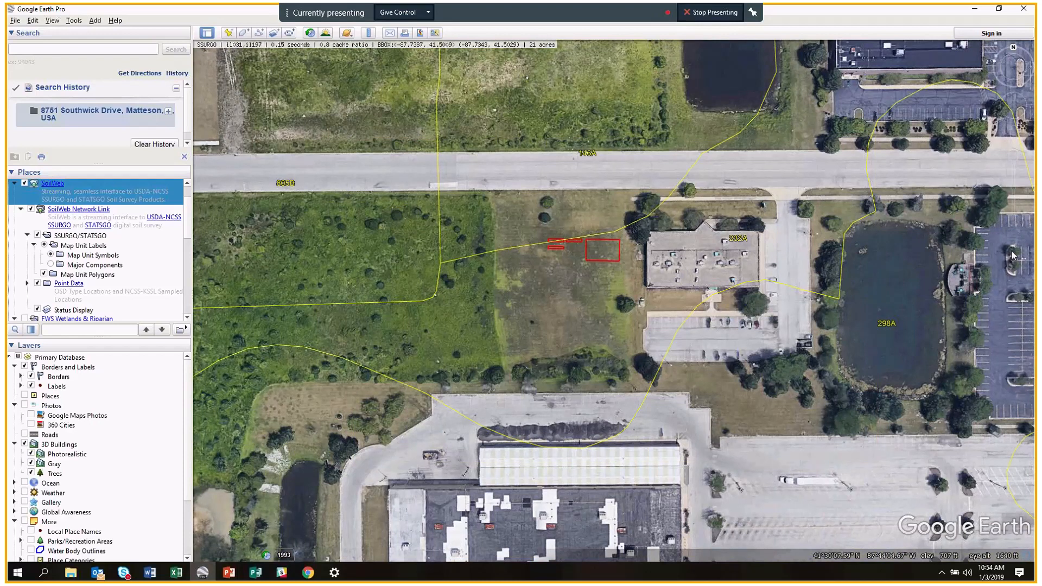
{"action": "left_click", "coordinate": [1014, 220]}
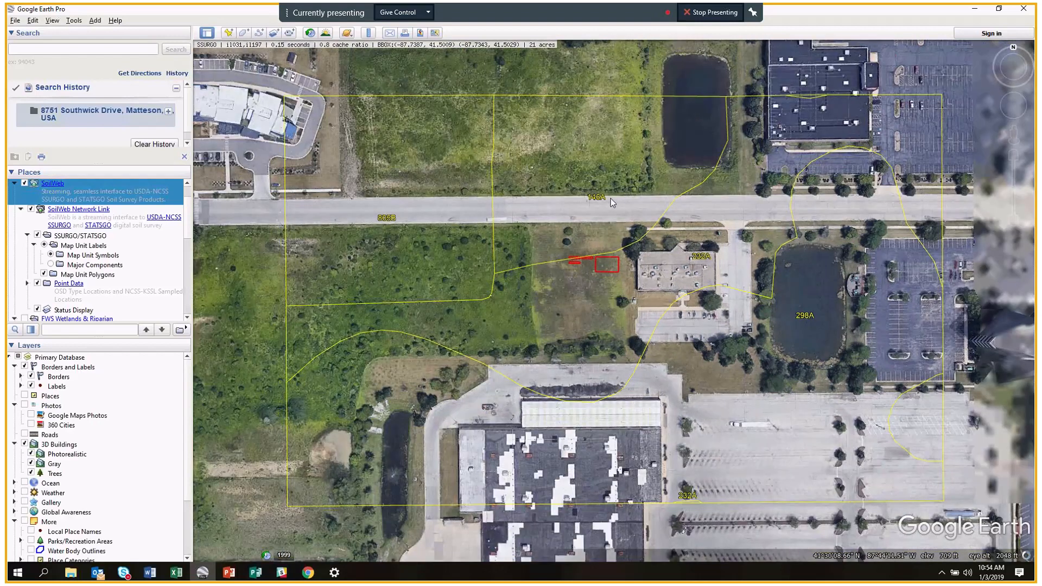
View the Ashkum soil profile balloon for the lot's map unit and tilt the view.
{"action": "left_click", "coordinate": [575, 285]}
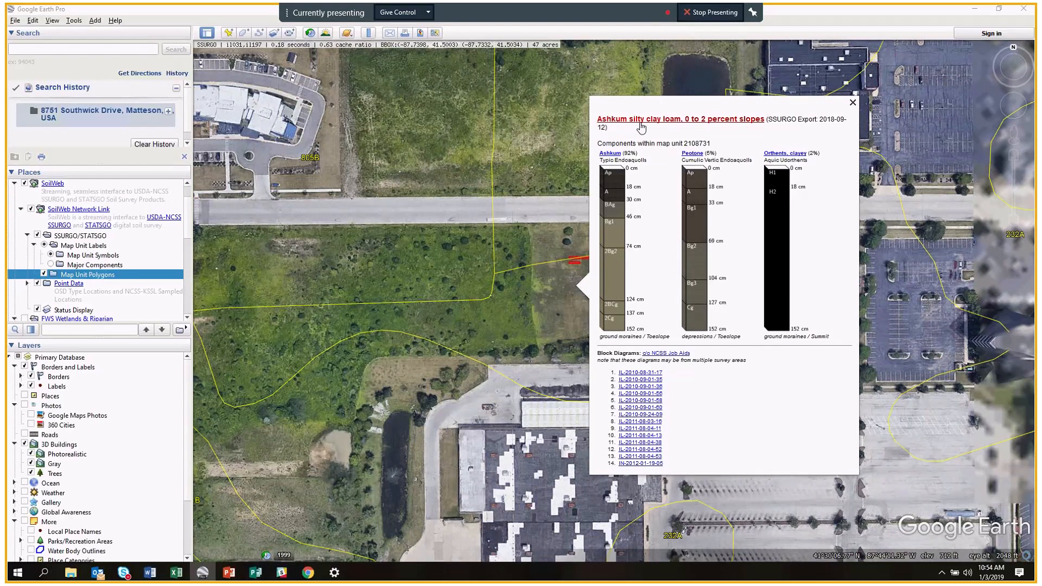
{"action": "left_click", "coordinate": [854, 103]}
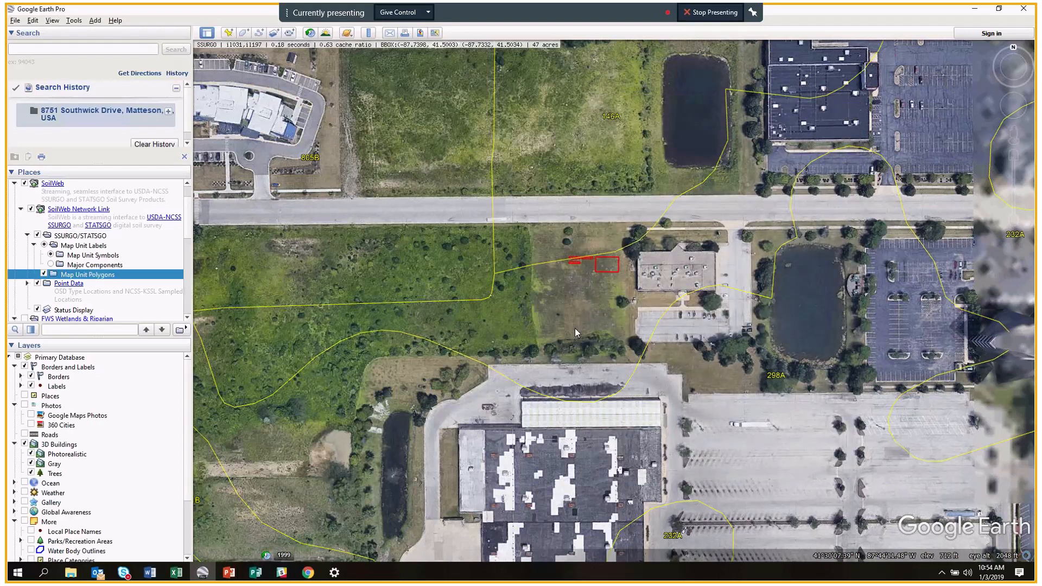
{"action": "scroll", "coordinate": [627, 295], "scroll_direction": "down", "scroll_amount": 2}
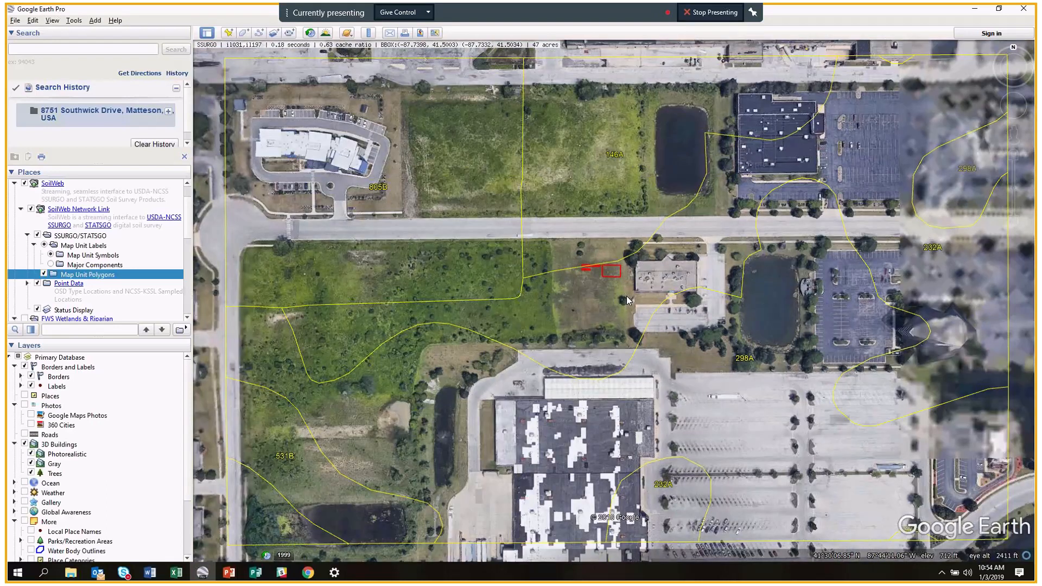
{"action": "middle_click_drag", "start_coordinate": [626, 296], "coordinate": [625, 261]}
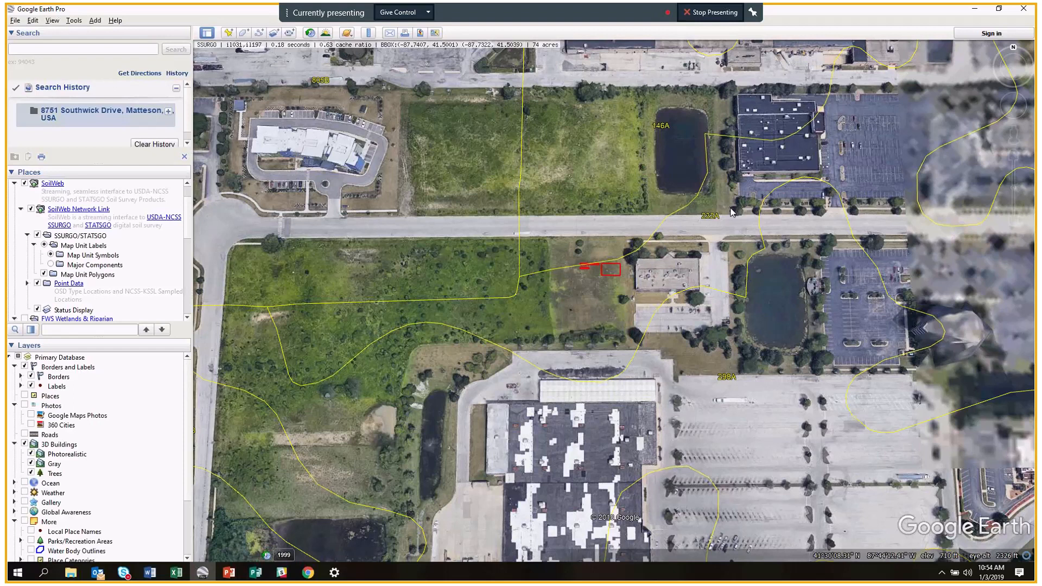
{"action": "left_click", "coordinate": [732, 212]}
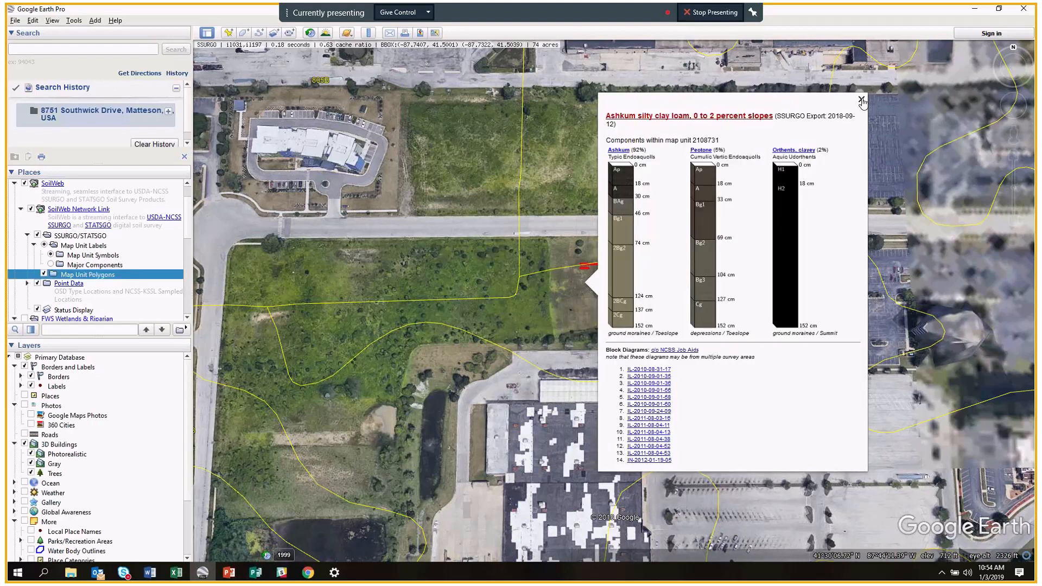
{"action": "left_click", "coordinate": [864, 102]}
Show the Elliott silt loam profiles and open its full details page.
{"action": "scroll", "coordinate": [594, 260], "scroll_direction": "up", "scroll_amount": 1}
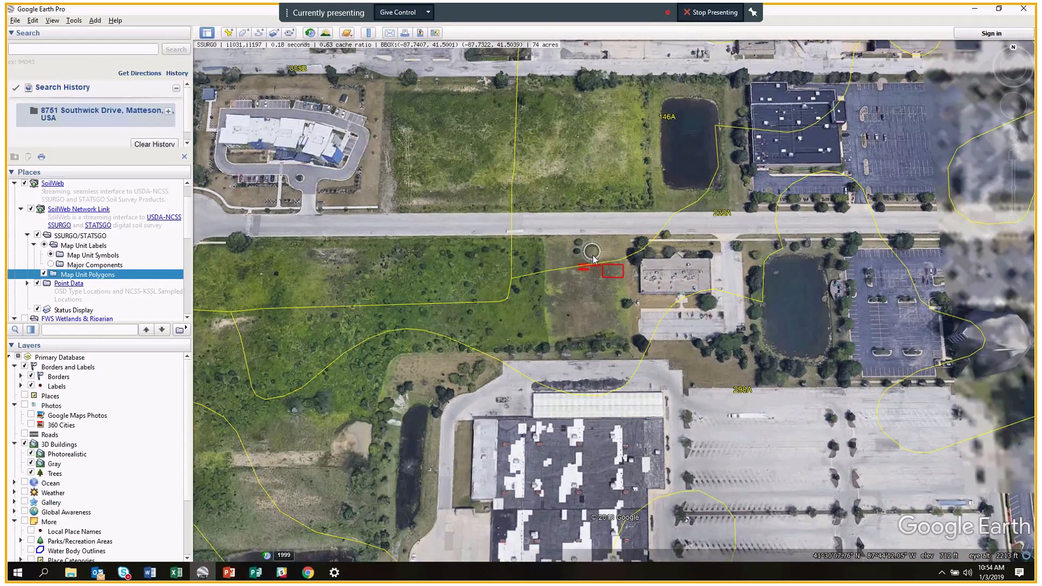
{"action": "scroll", "coordinate": [594, 260], "scroll_direction": "up", "scroll_amount": 2}
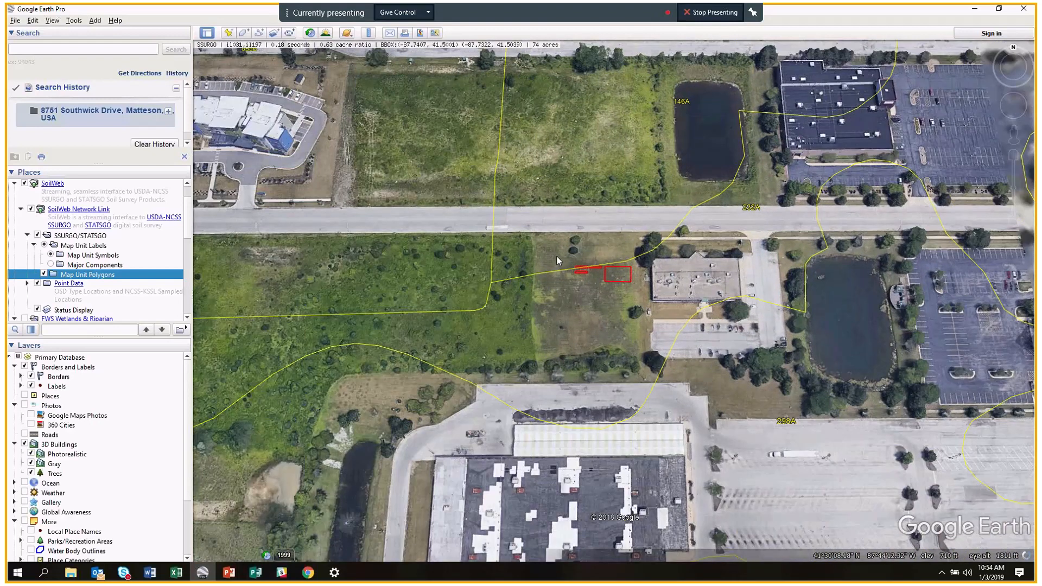
{"action": "left_click", "coordinate": [556, 256]}
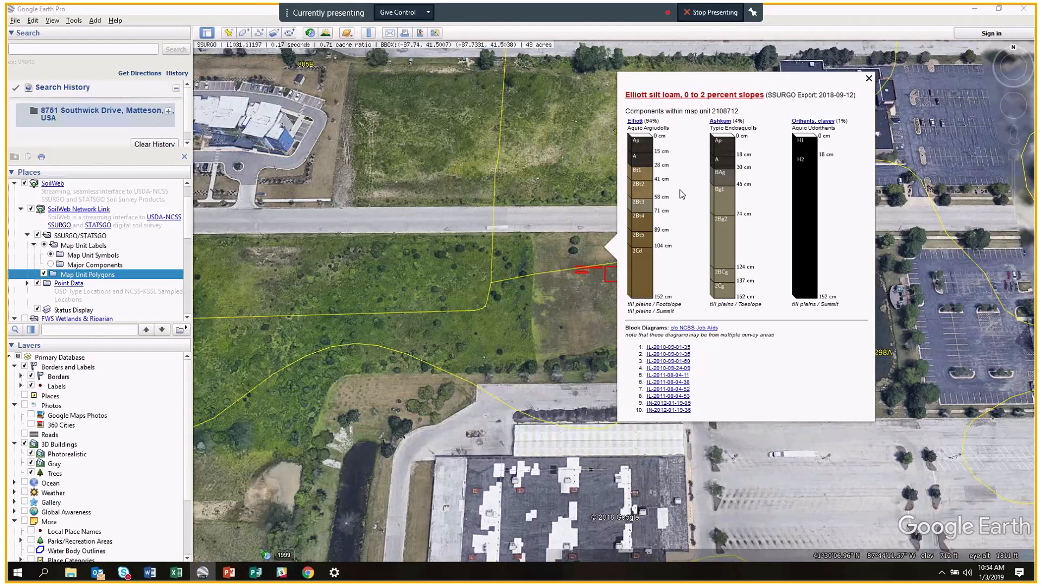
{"action": "left_click", "coordinate": [682, 96]}
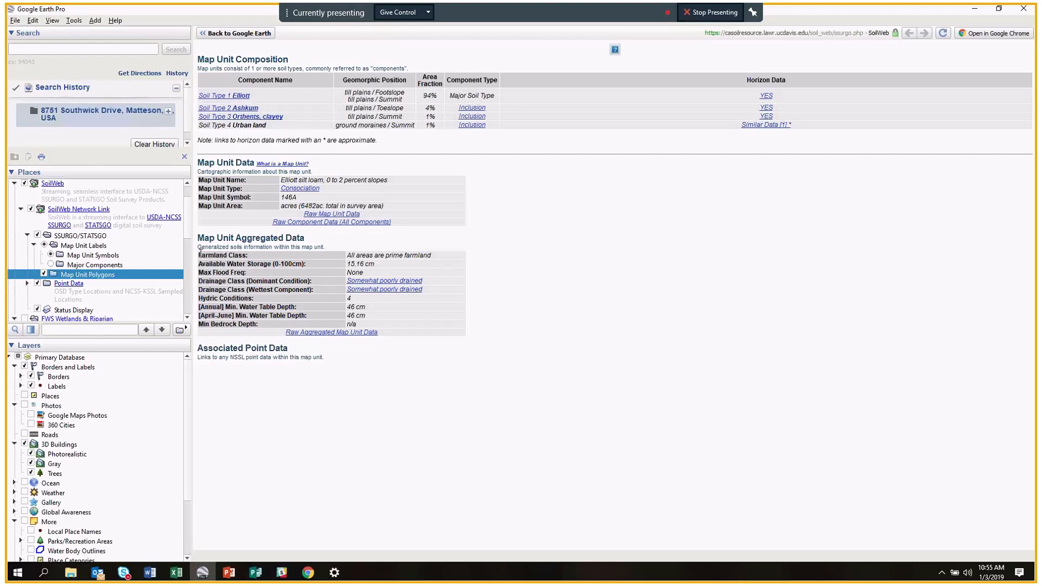
Highlight the Farmland Class rows, clear the selection, then open the Raw Aggregated Map Unit Data.
{"action": "left_click_drag", "start_coordinate": [199, 254], "coordinate": [451, 258]}
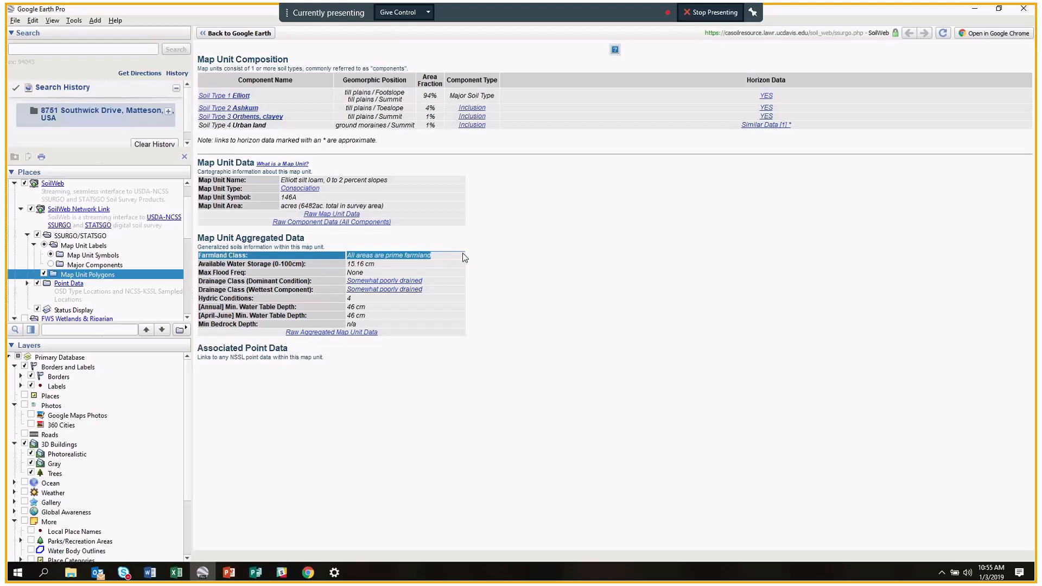
{"action": "left_click", "coordinate": [465, 258]}
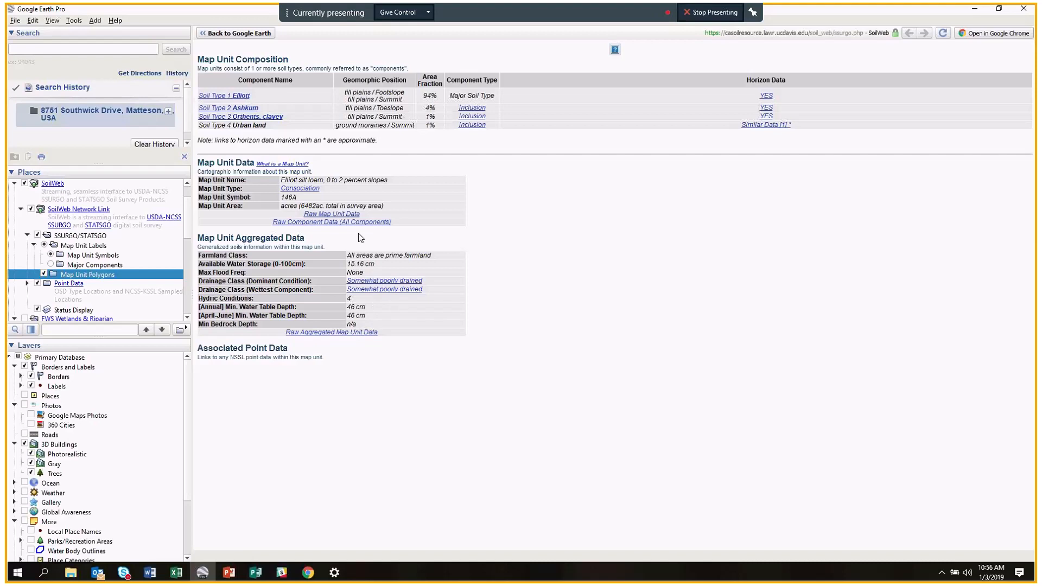
{"action": "left_click", "coordinate": [349, 333]}
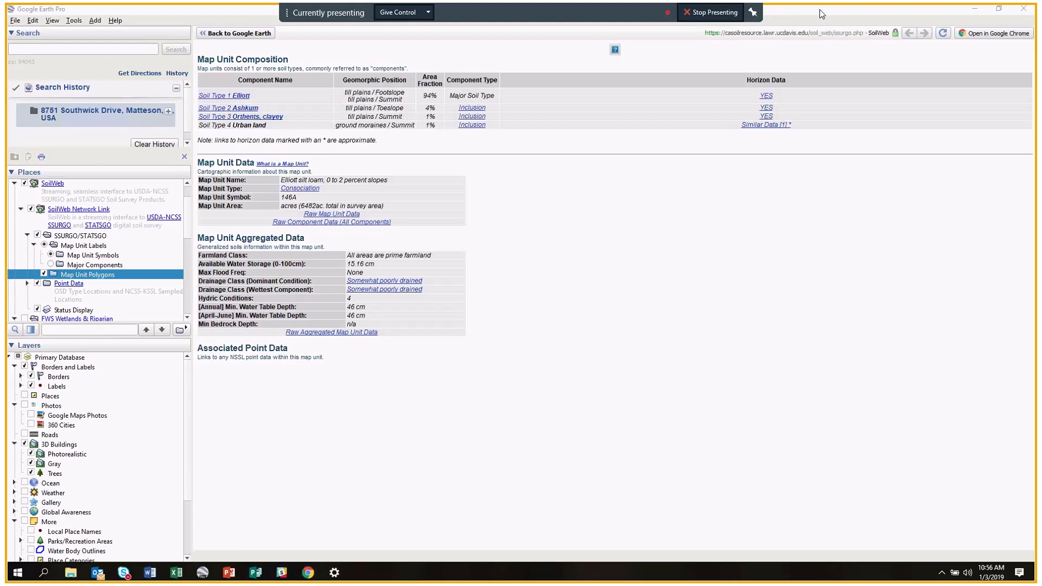
Review the raw Muaggatt table for the Elliott map unit, then close the Chrome window.
{"action": "left_click_drag", "start_coordinate": [179, 55], "coordinate": [229, 87]}
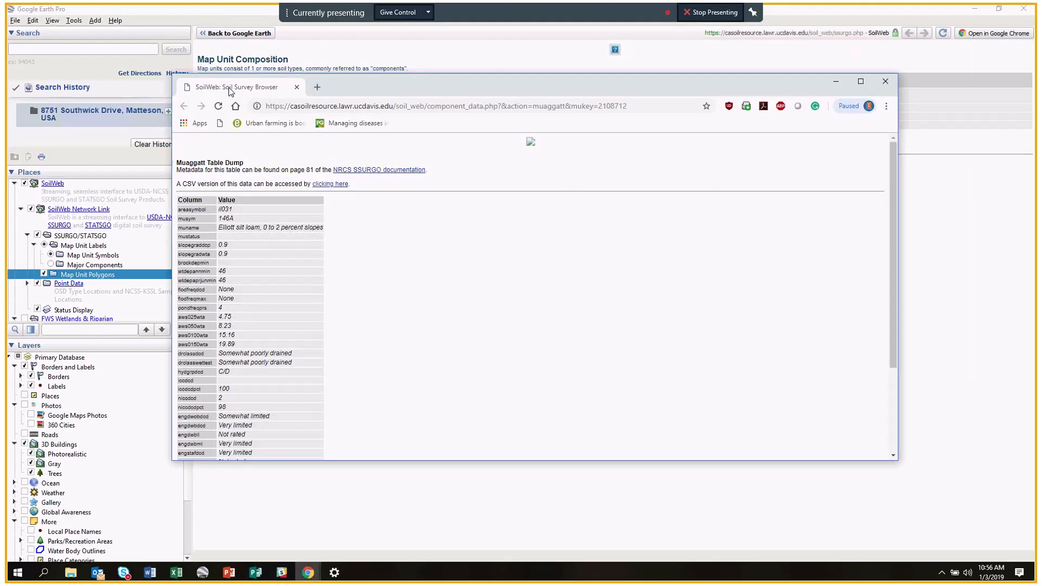
{"action": "scroll", "coordinate": [205, 224], "scroll_direction": "down", "scroll_amount": 2}
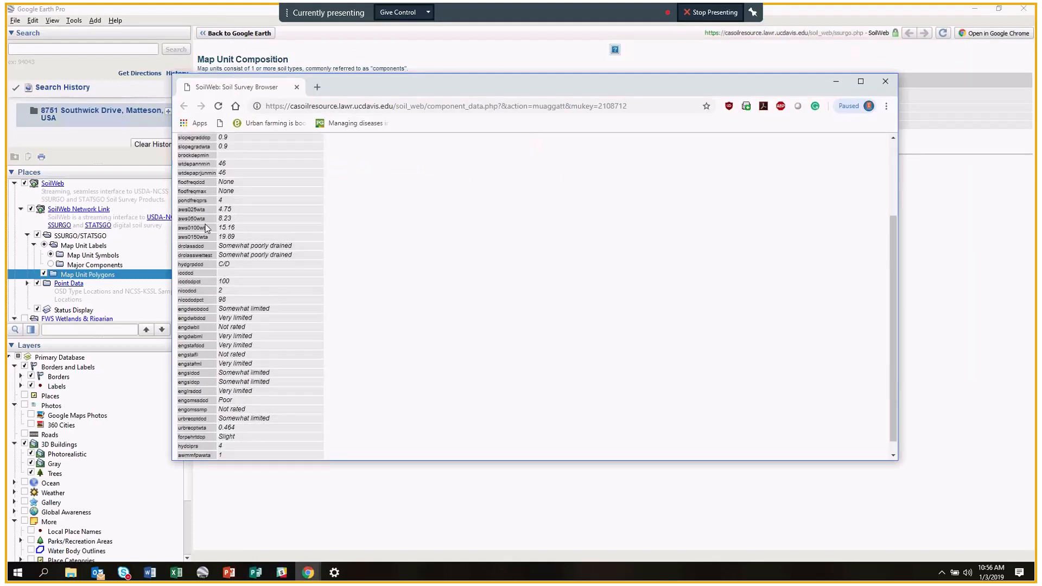
{"action": "scroll", "coordinate": [205, 224], "scroll_direction": "up", "scroll_amount": 2}
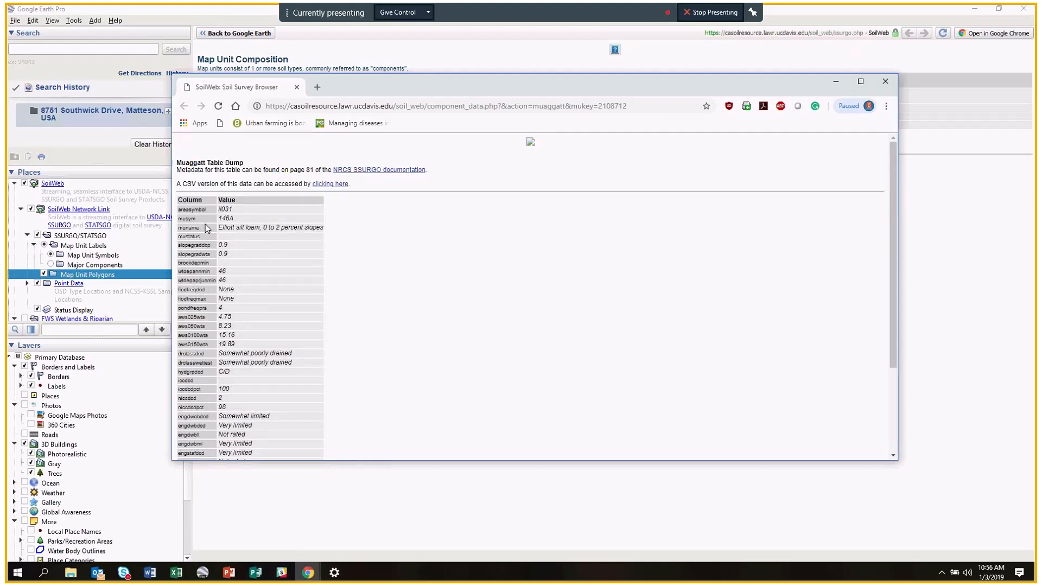
{"action": "left_click", "coordinate": [887, 81]}
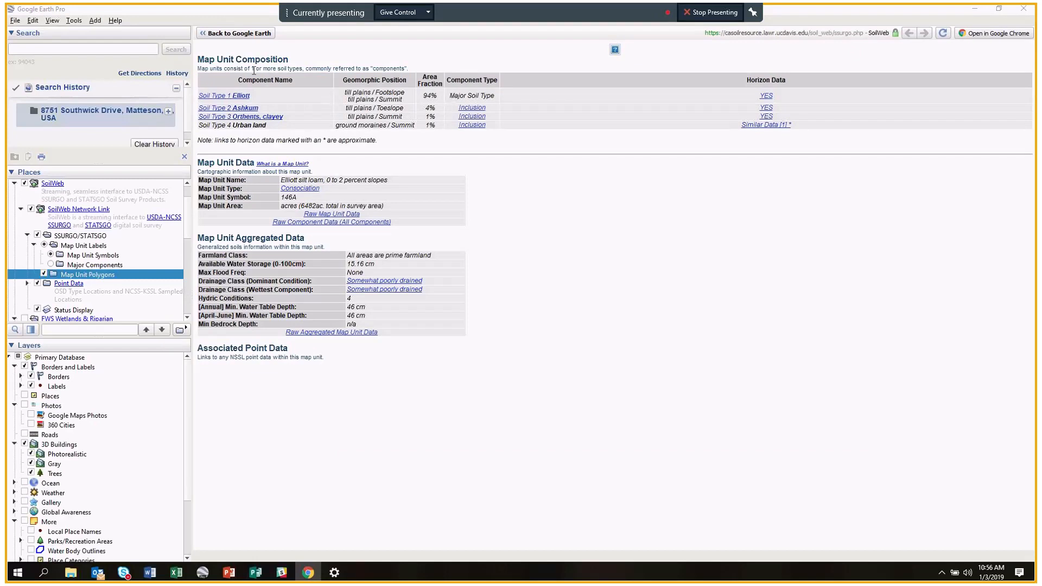
{"action": "left_click", "coordinate": [219, 96]}
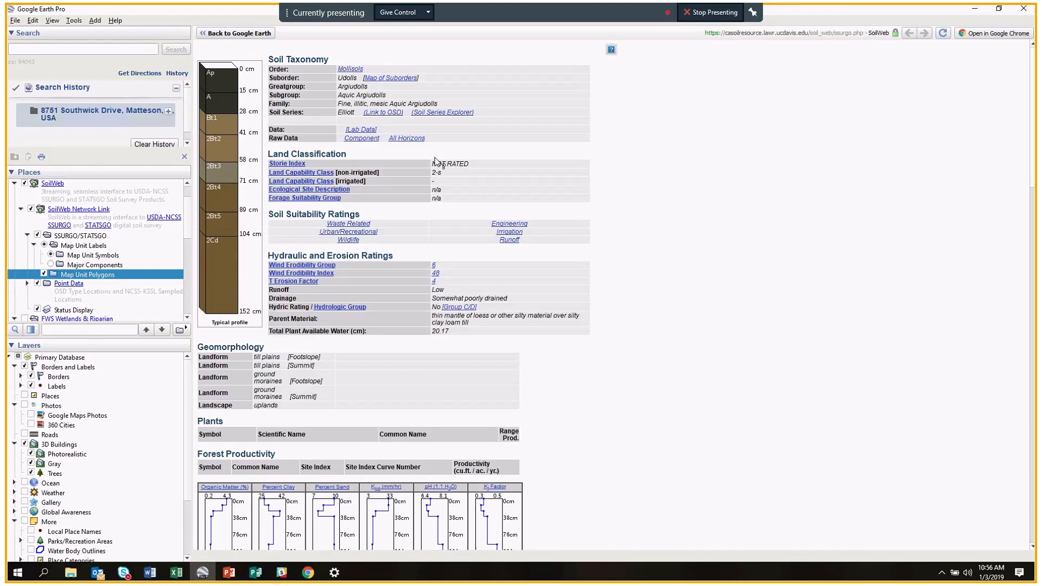
{"action": "scroll", "coordinate": [512, 263], "scroll_direction": "down", "scroll_amount": 1}
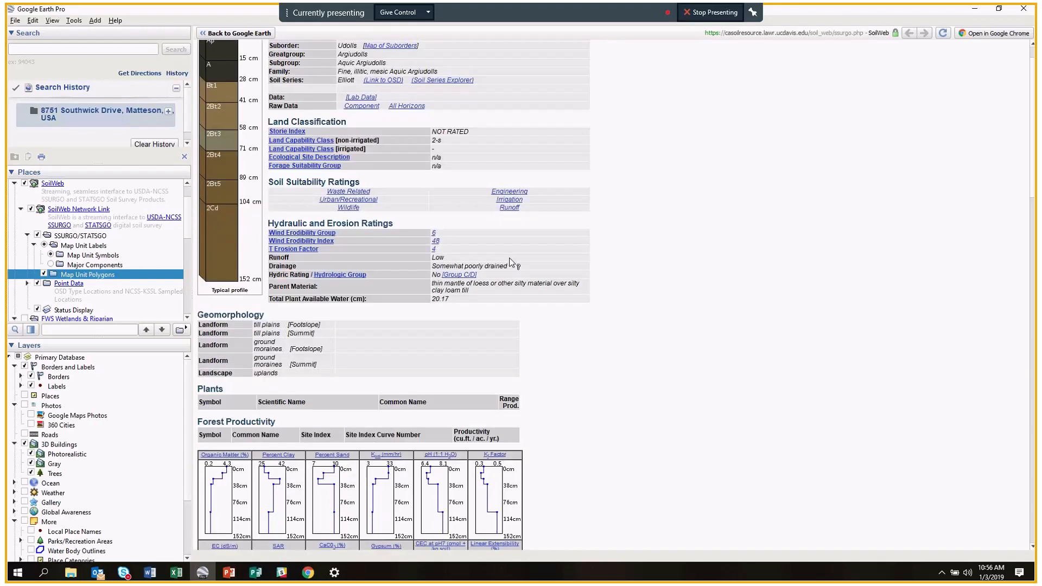
{"action": "scroll", "coordinate": [513, 263], "scroll_direction": "down", "scroll_amount": 1}
{"action": "scroll", "coordinate": [513, 264], "scroll_direction": "up", "scroll_amount": 1}
{"action": "scroll", "coordinate": [391, 224], "scroll_direction": "up", "scroll_amount": 1}
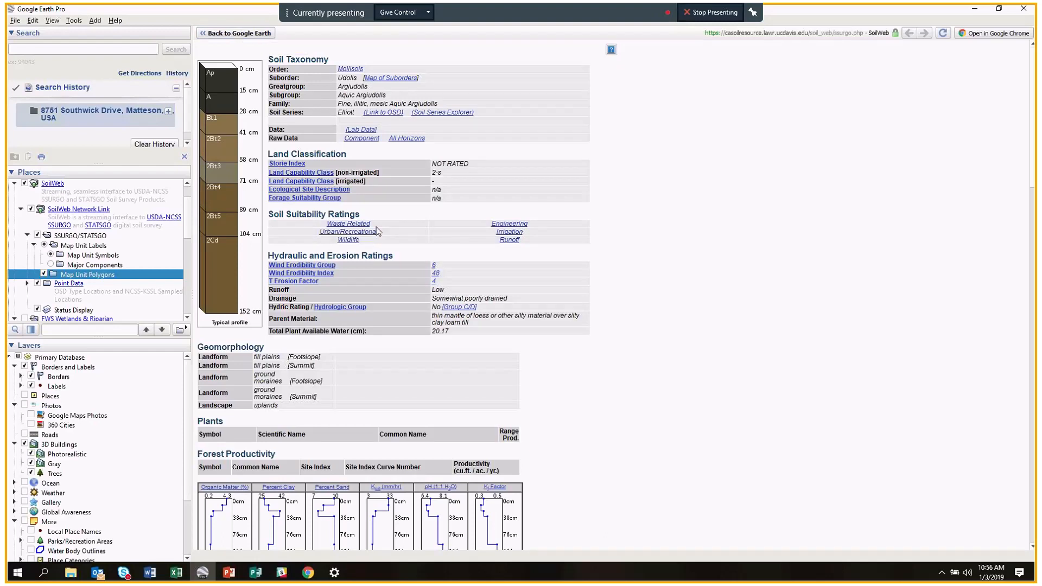
Jump to the Irrigation suitability ratings and review the AGR, WMS, FOR and ENG rows.
{"action": "left_click", "coordinate": [516, 234]}
{"action": "scroll", "coordinate": [359, 221], "scroll_direction": "up", "scroll_amount": 1}
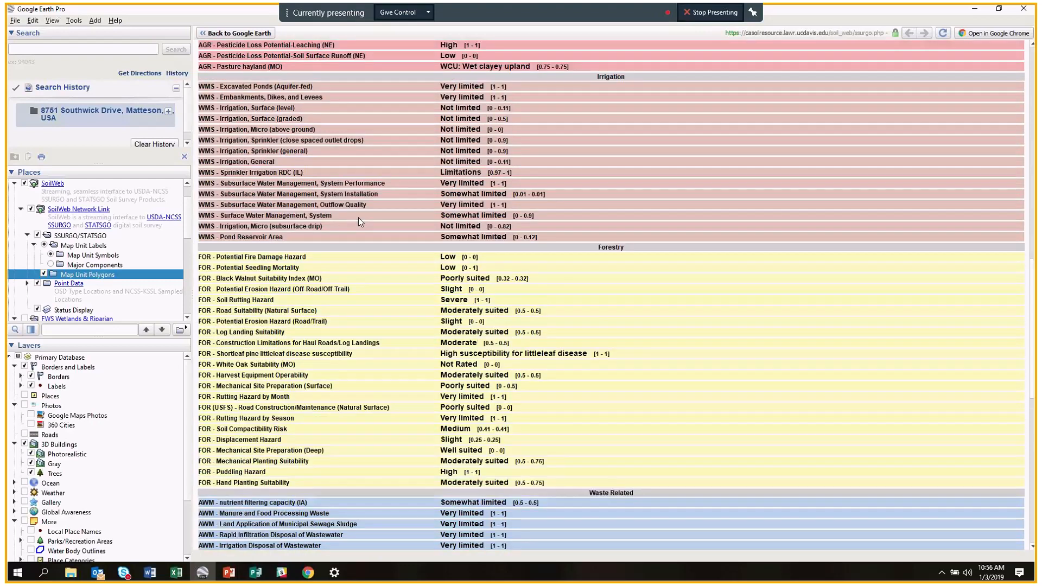
{"action": "scroll", "coordinate": [363, 279], "scroll_direction": "up", "scroll_amount": 5}
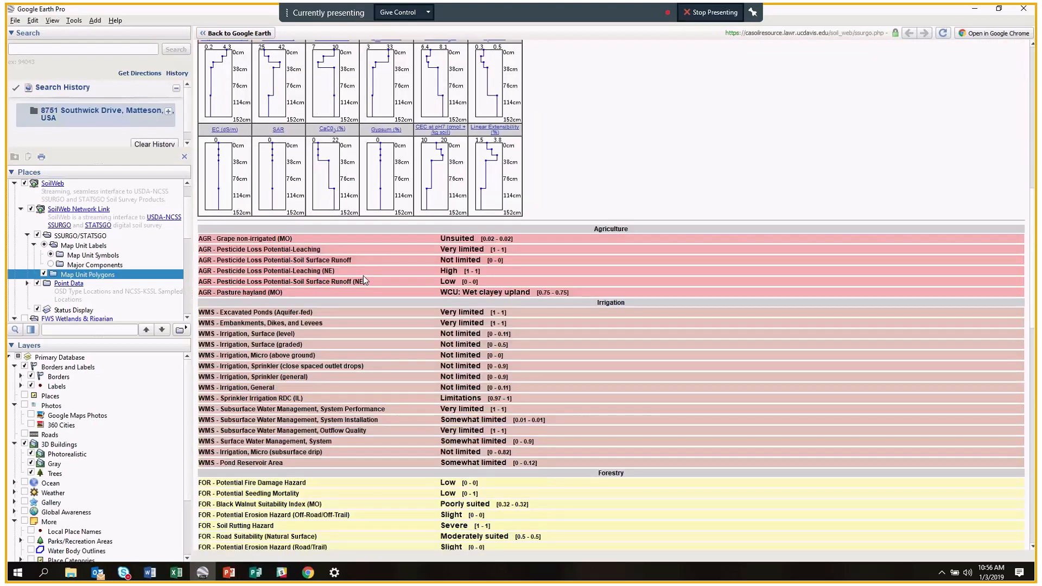
{"action": "scroll", "coordinate": [364, 280], "scroll_direction": "down", "scroll_amount": 1}
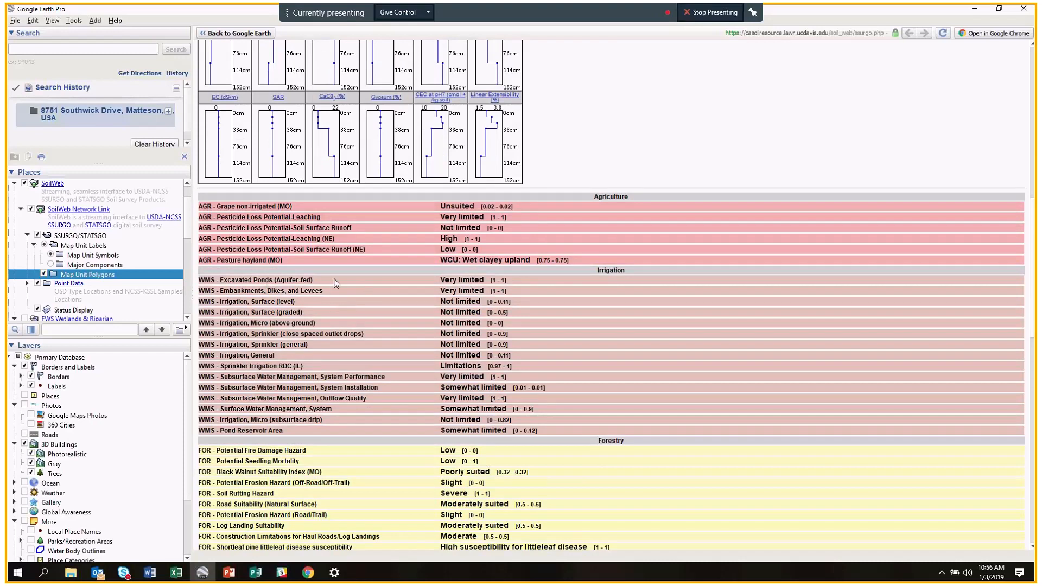
{"action": "scroll", "coordinate": [335, 283], "scroll_direction": "down", "scroll_amount": 2}
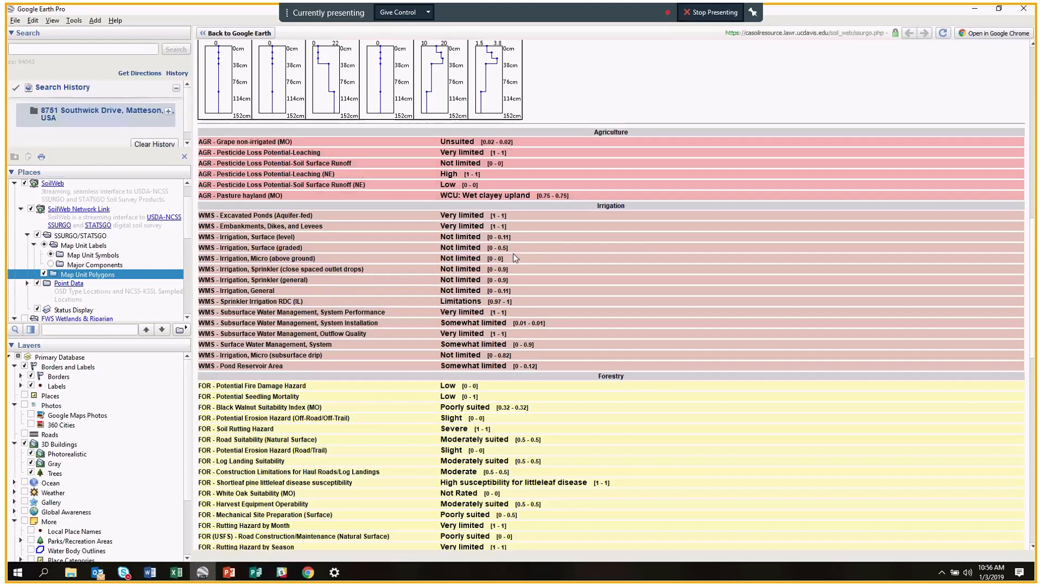
{"action": "scroll", "coordinate": [515, 258], "scroll_direction": "down", "scroll_amount": 1}
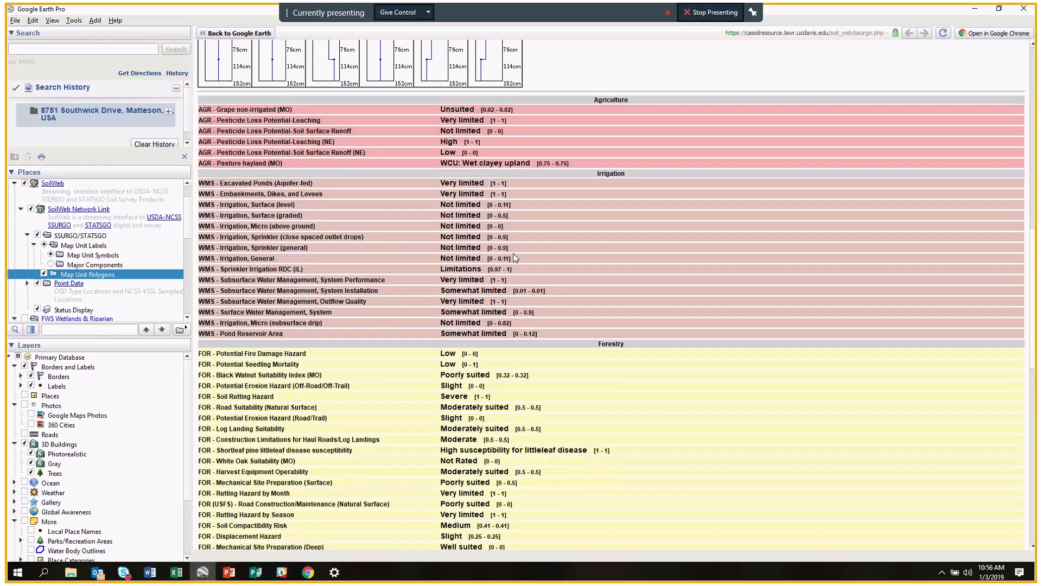
{"action": "scroll", "coordinate": [515, 258], "scroll_direction": "down", "scroll_amount": 4}
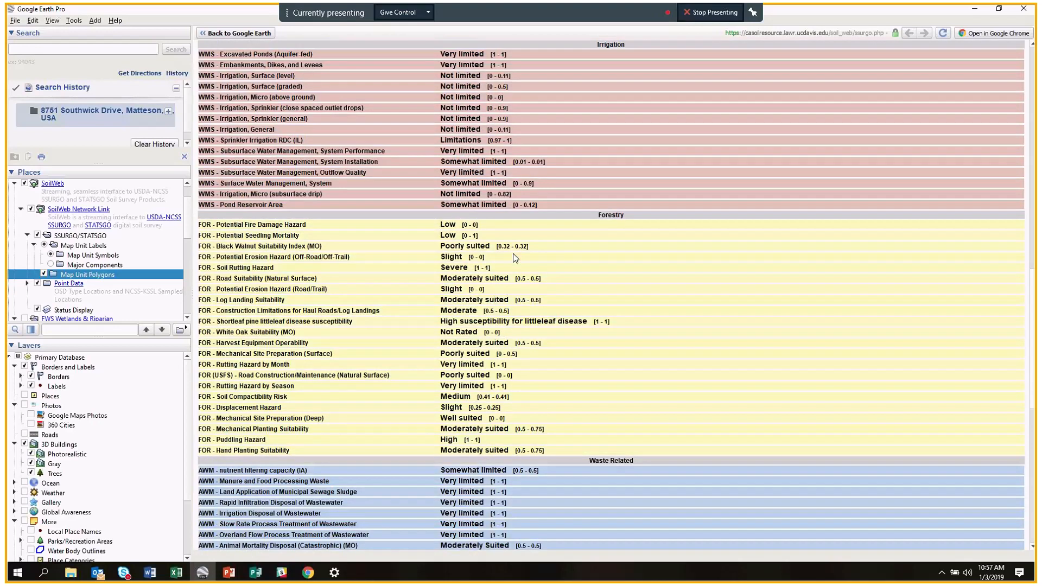
{"action": "scroll", "coordinate": [514, 258], "scroll_direction": "down", "scroll_amount": 4}
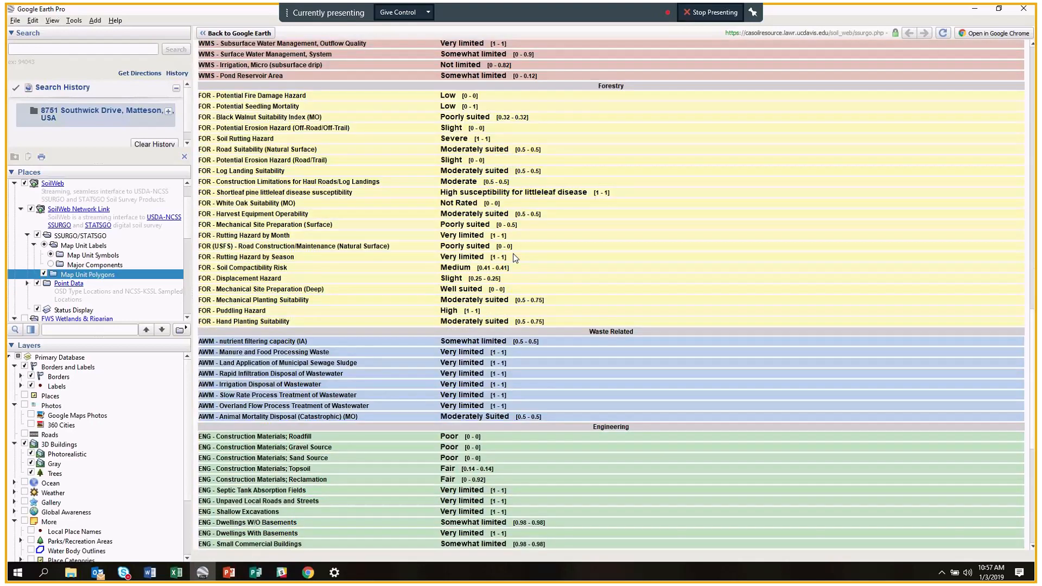
{"action": "scroll", "coordinate": [515, 258], "scroll_direction": "up", "scroll_amount": 11}
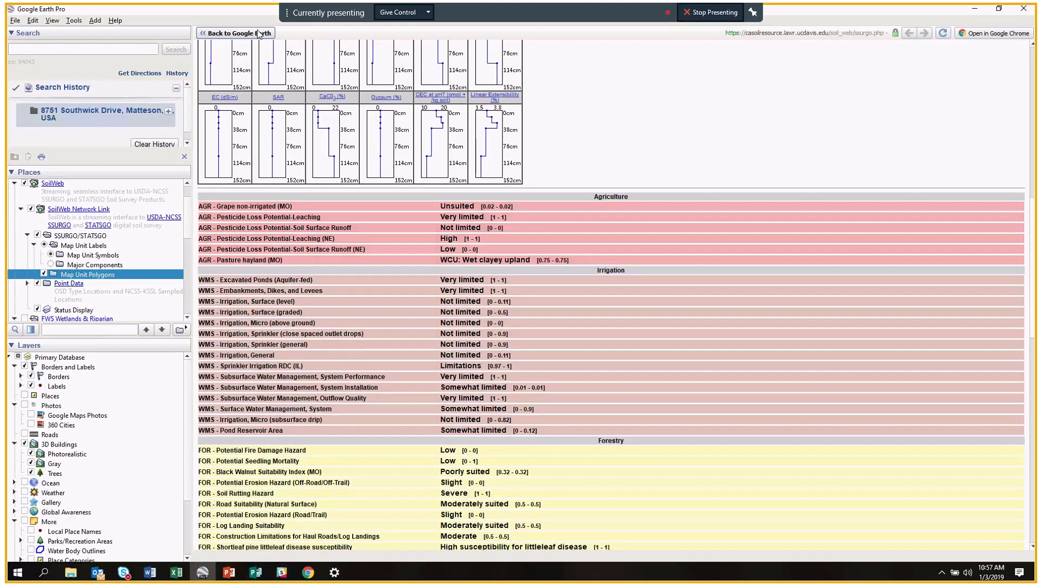
Return from the SoilWeb report to the map and place the Chrome window over it.
{"action": "left_click", "coordinate": [259, 34]}
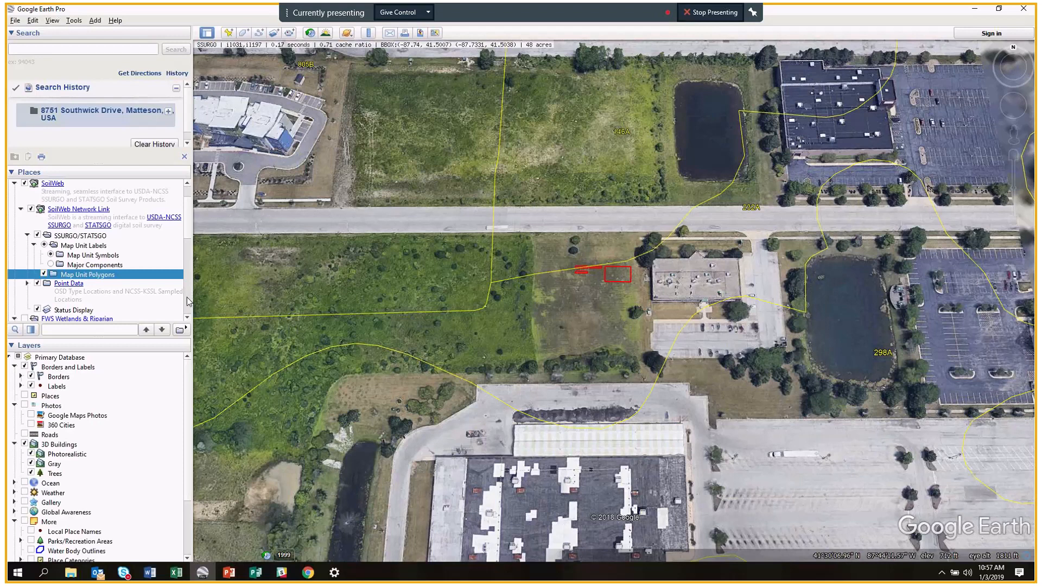
{"action": "scroll", "coordinate": [76, 263], "scroll_direction": "up", "scroll_amount": 1}
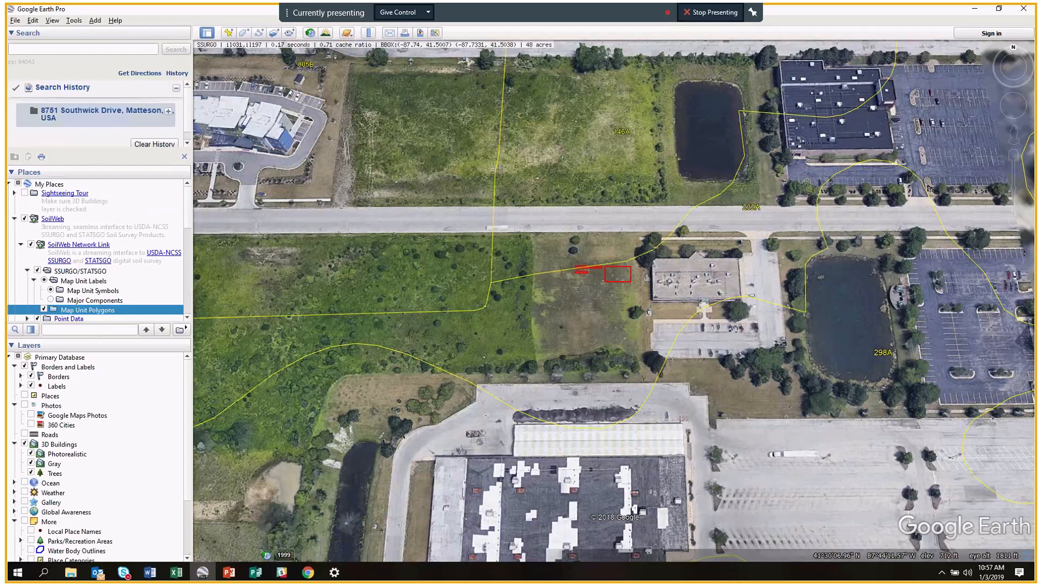
{"action": "left_click_drag", "start_coordinate": [1035, 19], "coordinate": [998, 18]}
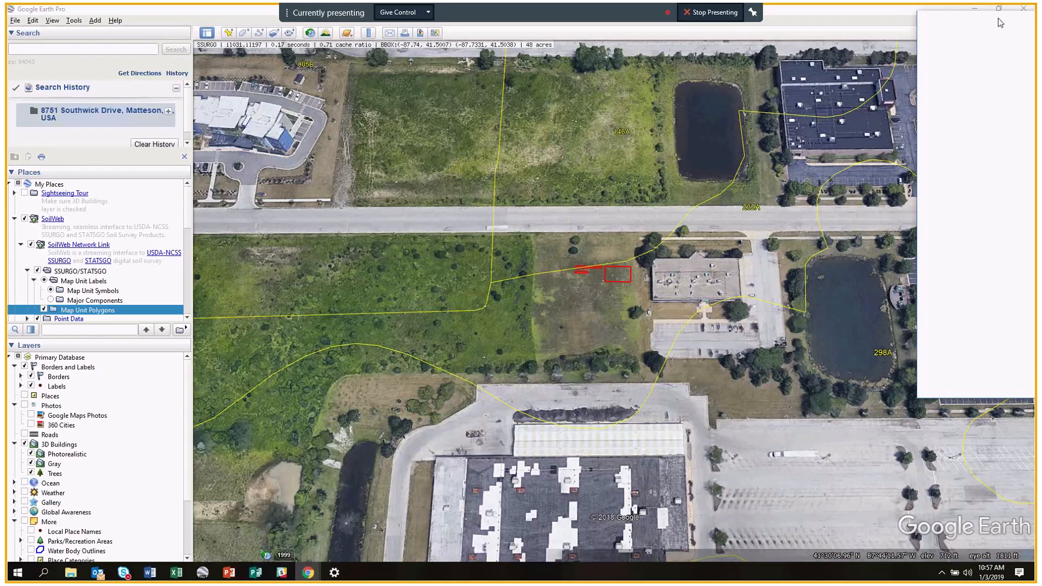
{"action": "left_click_drag", "start_coordinate": [998, 18], "coordinate": [188, 46]}
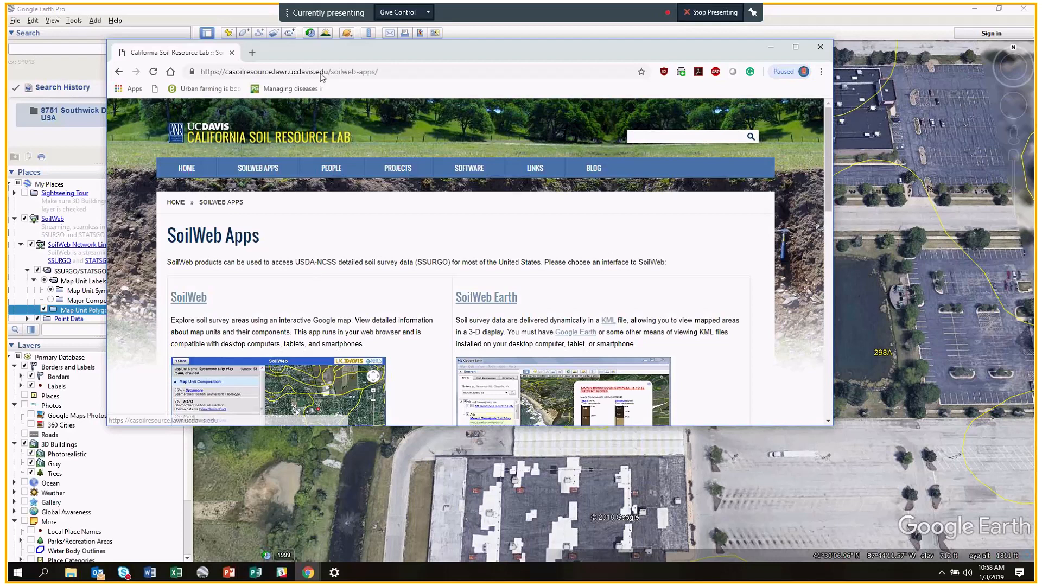
Go back to the Google search, correct the capitalisation of 'Layers', and search again.
{"action": "left_click", "coordinate": [119, 72]}
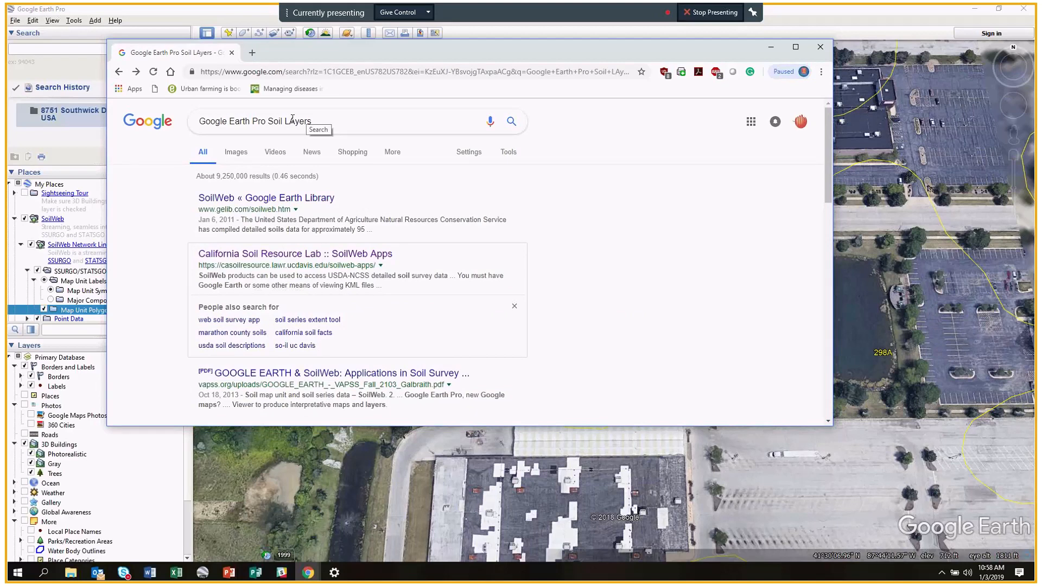
{"action": "left_click", "coordinate": [294, 120]}
{"action": "key", "text": "BackSpace"}
{"action": "type", "text": "a"}
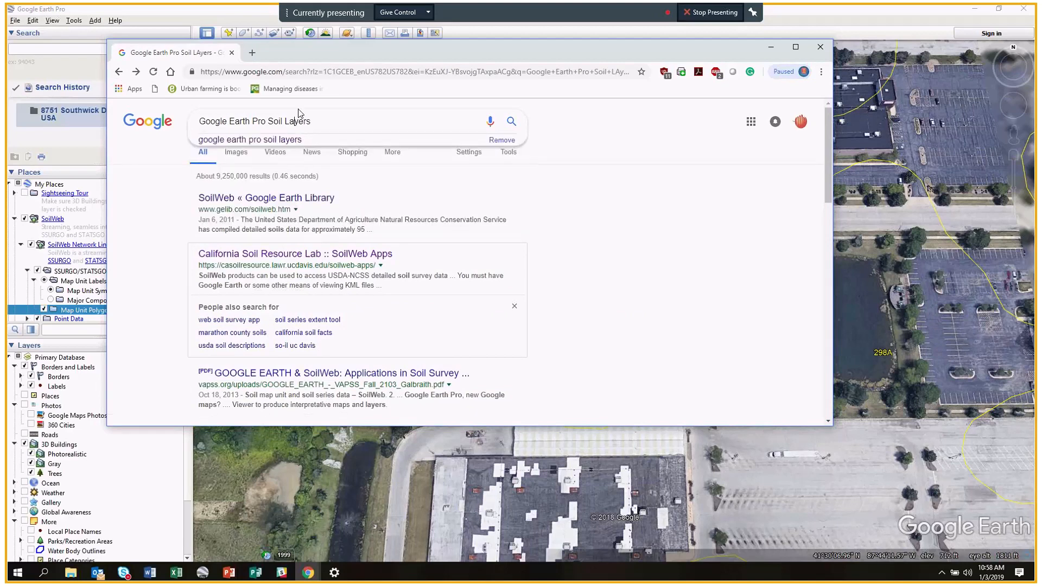
{"action": "key", "text": "Return"}
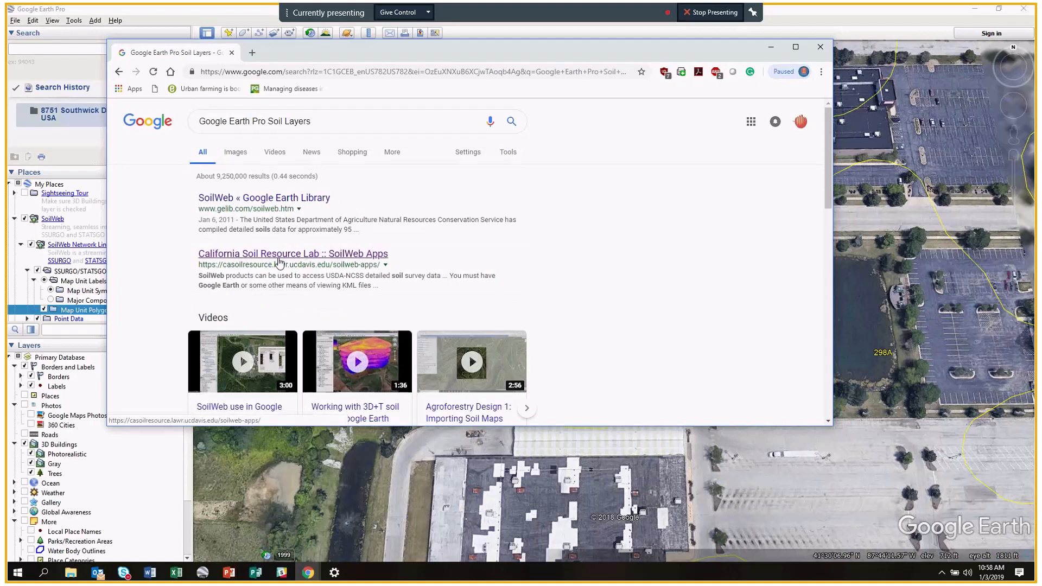
Open the SoilWeb Apps result and launch its Soil Properties App.
{"action": "left_click", "coordinate": [383, 255]}
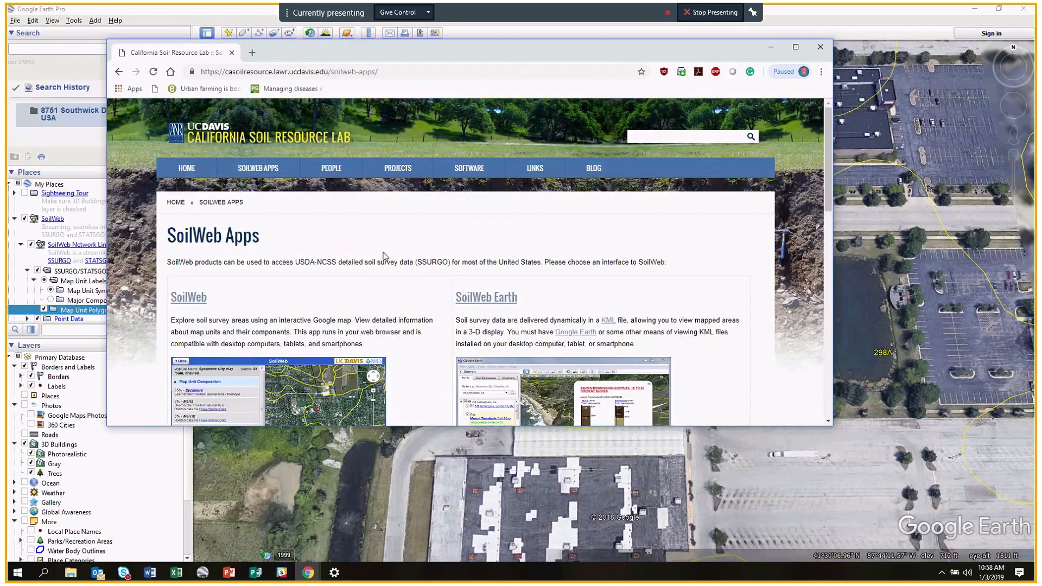
{"action": "scroll", "coordinate": [383, 255], "scroll_direction": "down", "scroll_amount": 1}
{"action": "scroll", "coordinate": [498, 289], "scroll_direction": "down", "scroll_amount": 4}
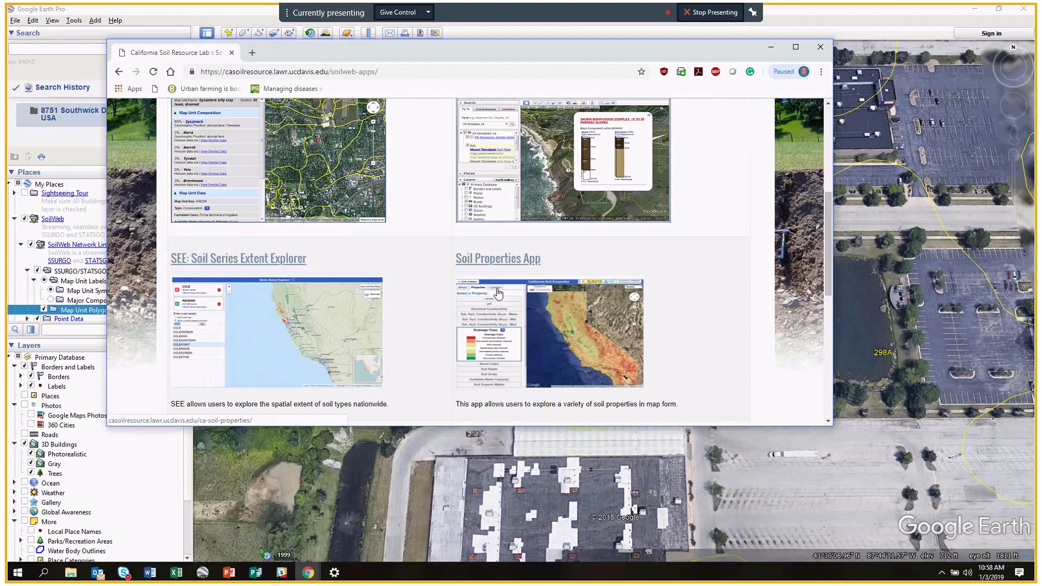
{"action": "scroll", "coordinate": [498, 293], "scroll_direction": "down", "scroll_amount": 1}
{"action": "scroll", "coordinate": [498, 293], "scroll_direction": "down", "scroll_amount": 2}
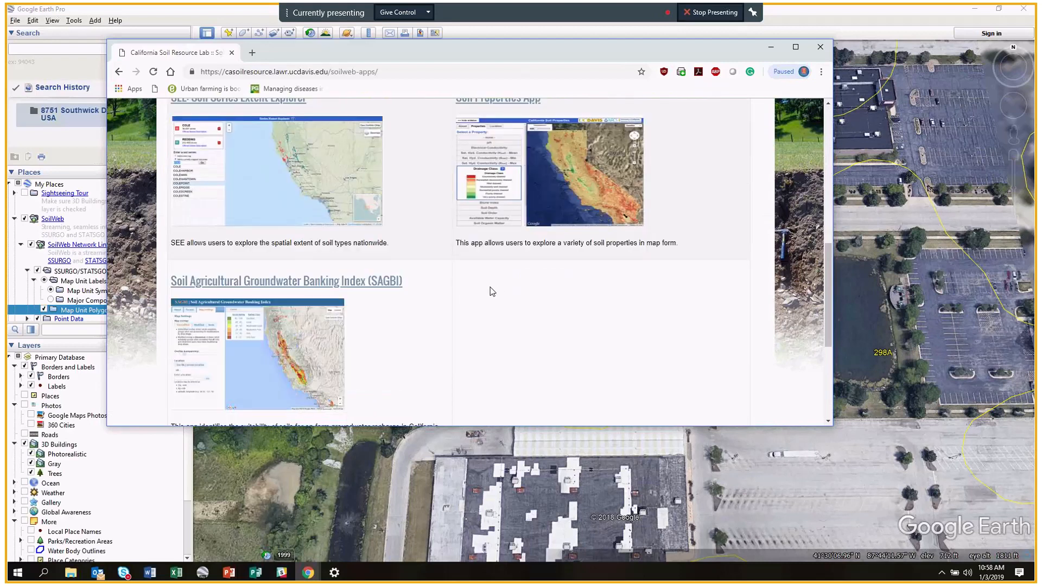
{"action": "scroll", "coordinate": [320, 262], "scroll_direction": "up", "scroll_amount": 3}
{"action": "scroll", "coordinate": [519, 275], "scroll_direction": "up", "scroll_amount": 1}
{"action": "left_click", "coordinate": [495, 262]}
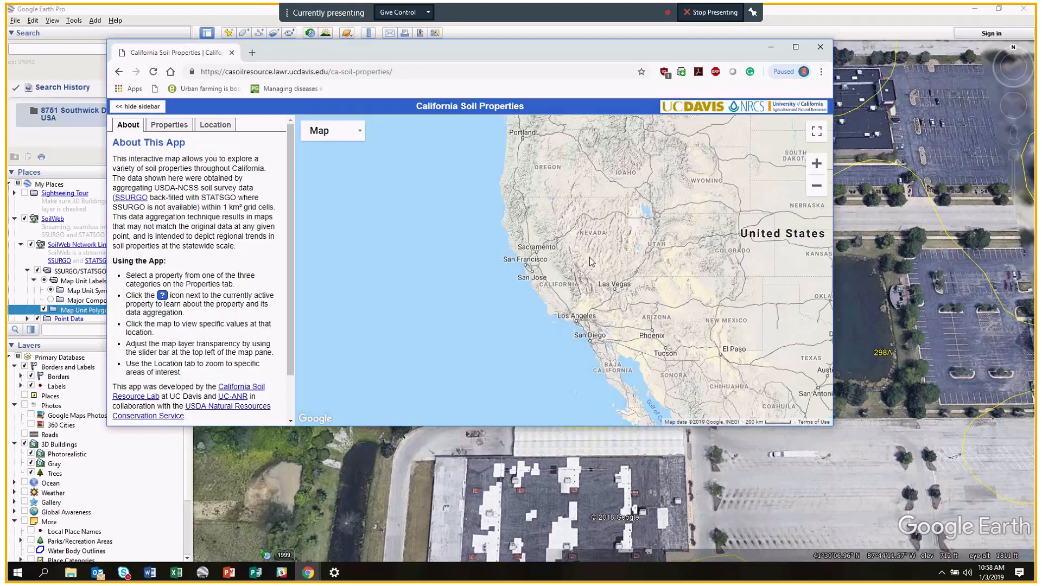
Pan the soil properties map, then return to the top of the SoilWeb Apps page.
{"action": "left_click_drag", "start_coordinate": [589, 257], "coordinate": [463, 294]}
{"action": "left_click", "coordinate": [119, 72]}
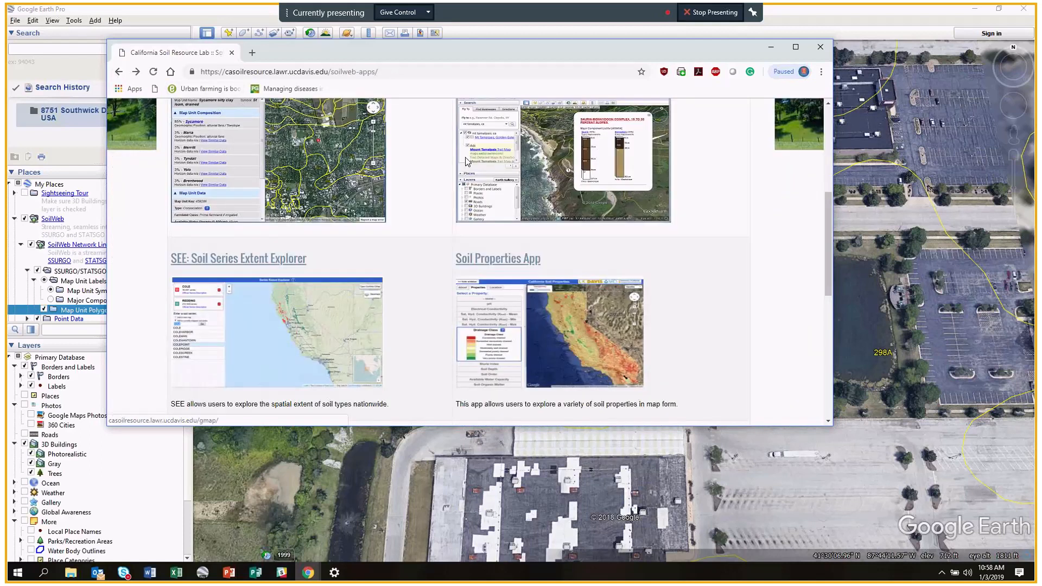
{"action": "scroll", "coordinate": [542, 207], "scroll_direction": "up", "scroll_amount": 3}
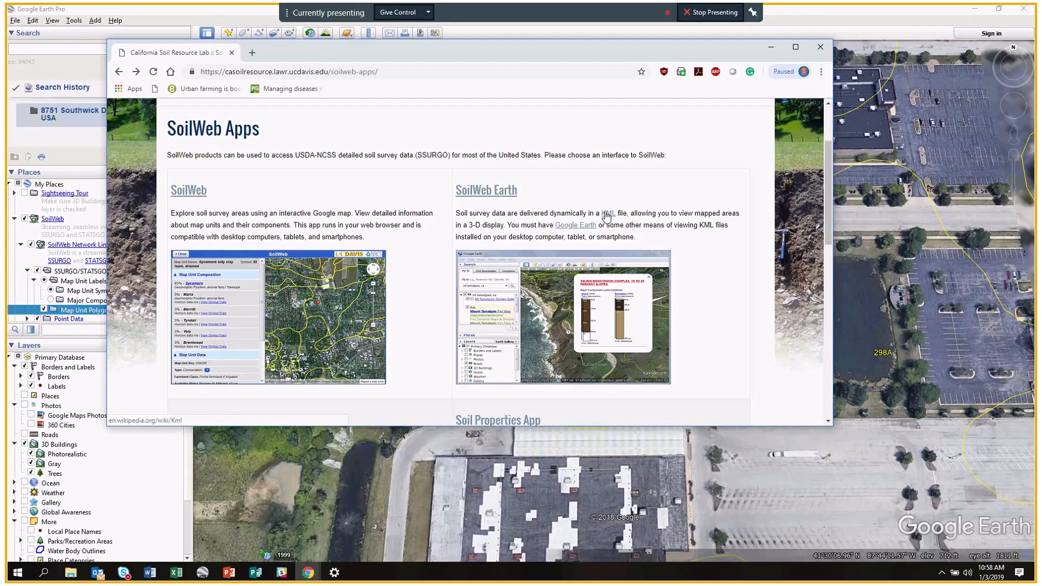
Open the KML Wikipedia article in a new tab, then switch back to SoilWeb Apps.
{"action": "left_click", "coordinate": [606, 215]}
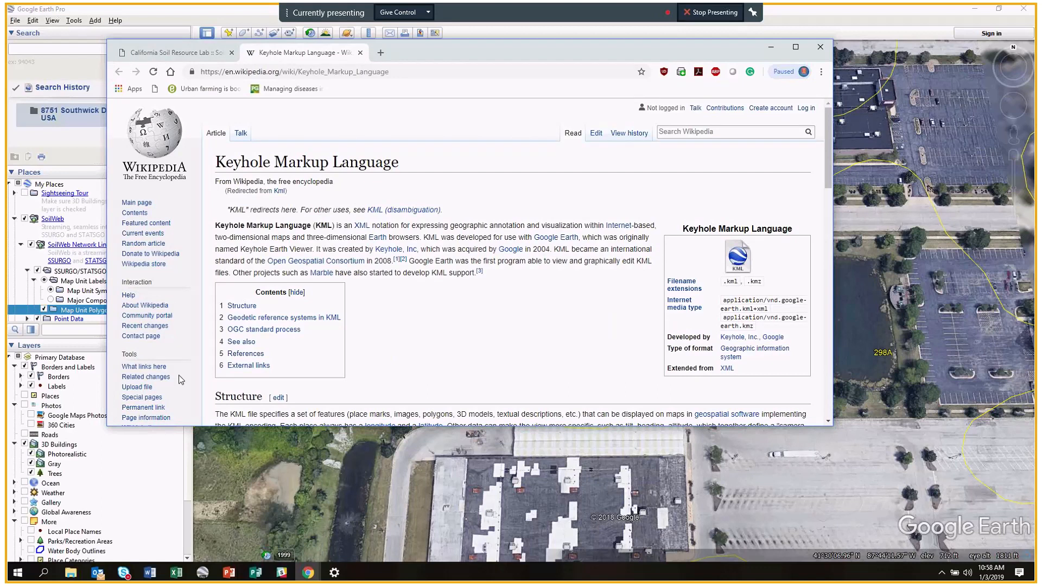
{"action": "left_click", "coordinate": [201, 49]}
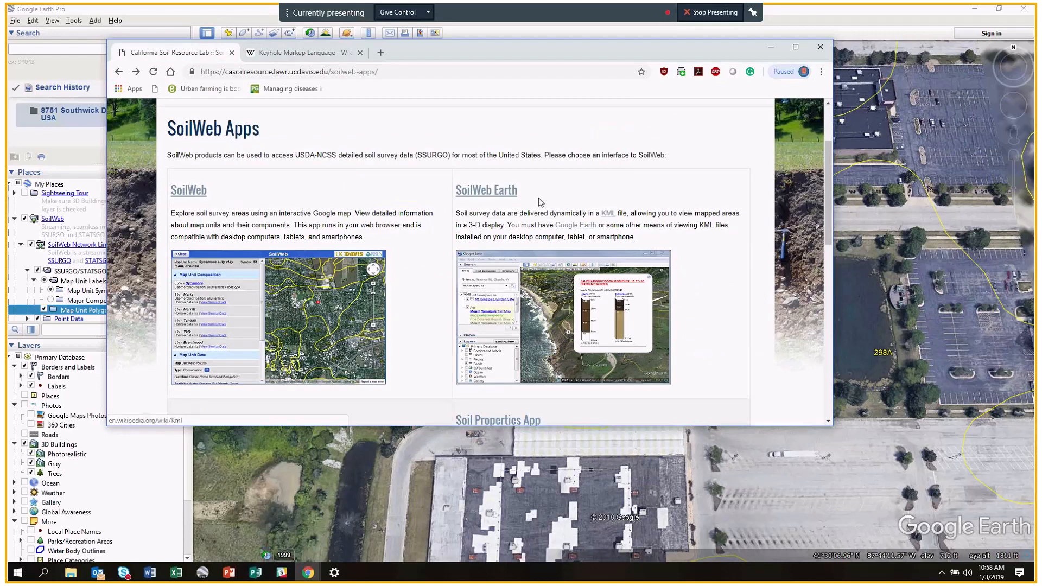
Download SoilWeb.kmz from the SoilWeb Earth link and open it in Google Earth.
{"action": "left_click", "coordinate": [506, 195]}
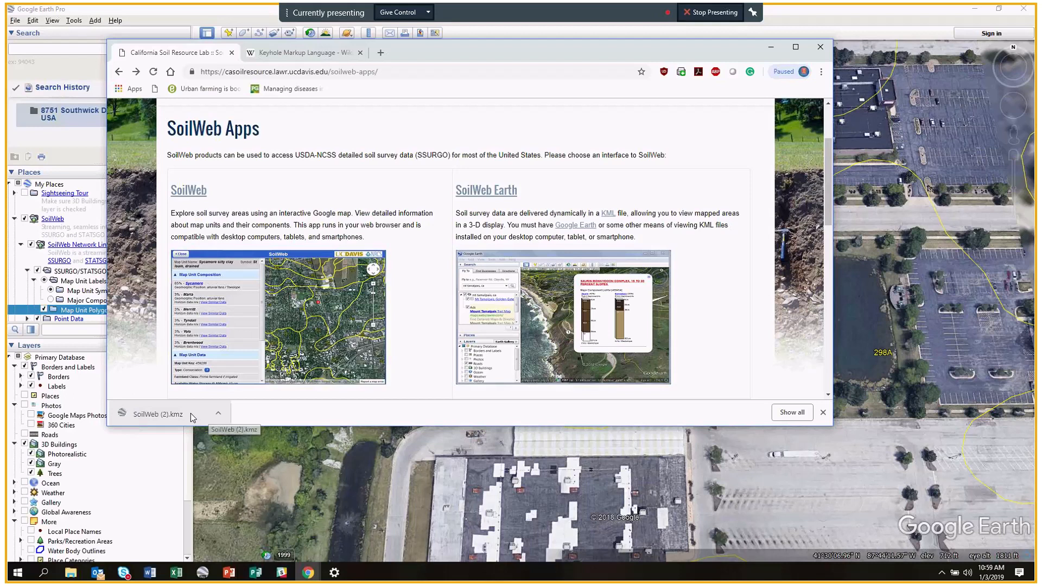
{"action": "left_click_drag", "start_coordinate": [428, 48], "coordinate": [549, 56]}
{"action": "left_click", "coordinate": [278, 423]}
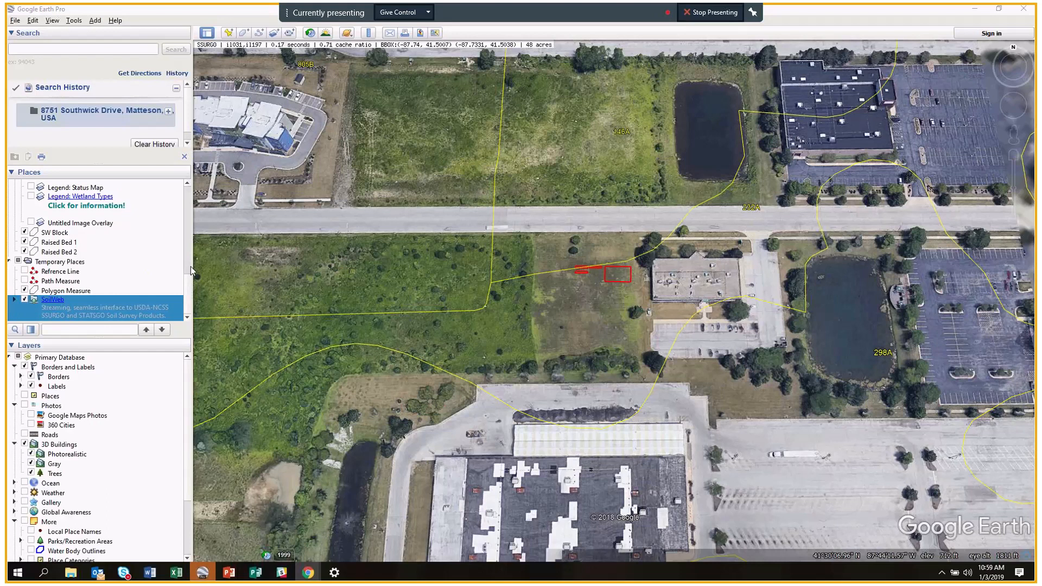
Delete the older SoilWeb folder from My Places, keeping the SoilWeb entry in Temporary Places.
{"action": "scroll", "coordinate": [54, 252], "scroll_direction": "up", "scroll_amount": 8}
{"action": "scroll", "coordinate": [48, 253], "scroll_direction": "down", "scroll_amount": 8}
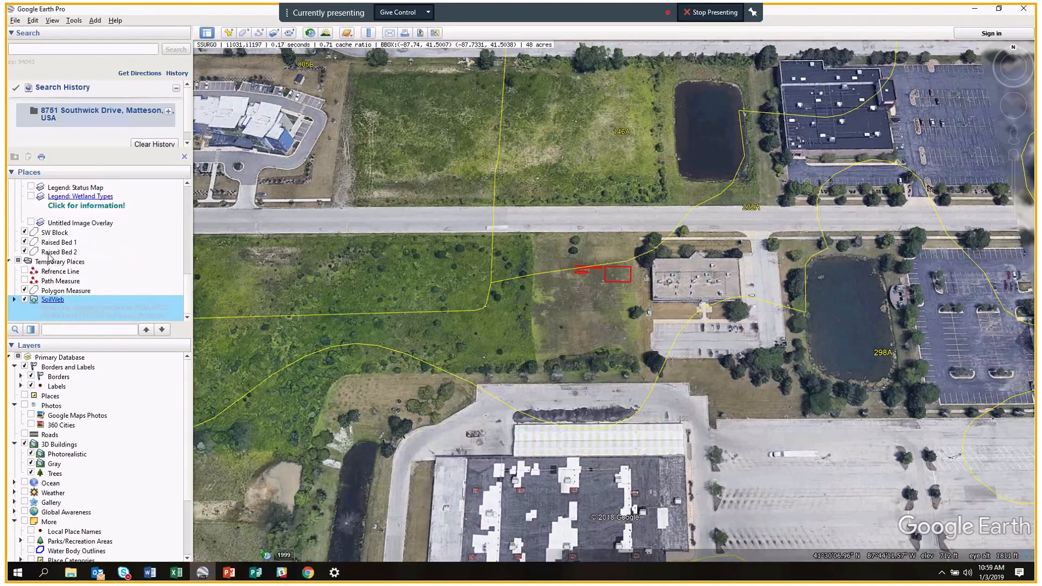
{"action": "scroll", "coordinate": [48, 255], "scroll_direction": "up", "scroll_amount": 8}
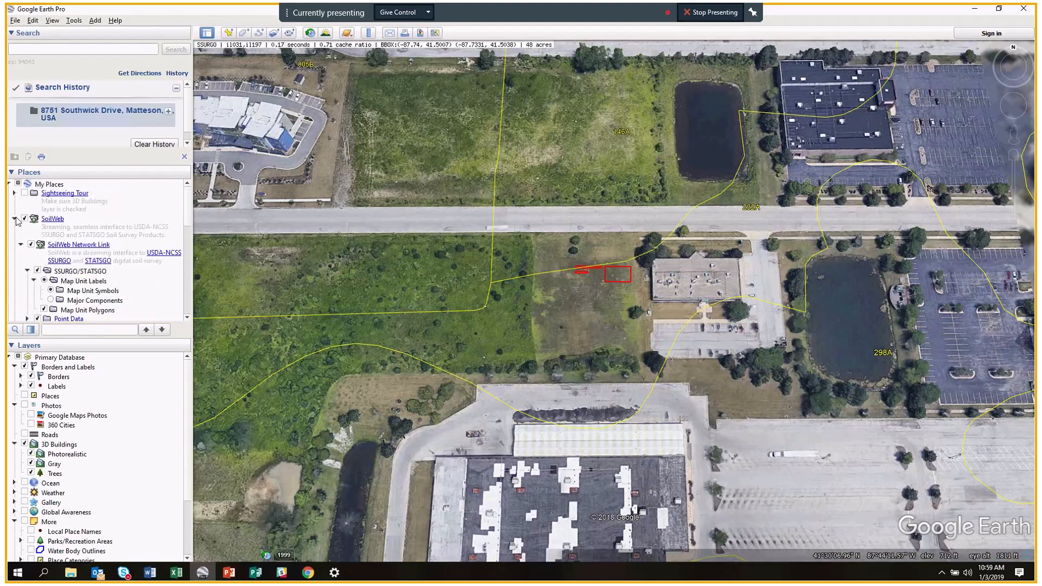
{"action": "left_click", "coordinate": [15, 219]}
{"action": "right_click", "coordinate": [52, 219]}
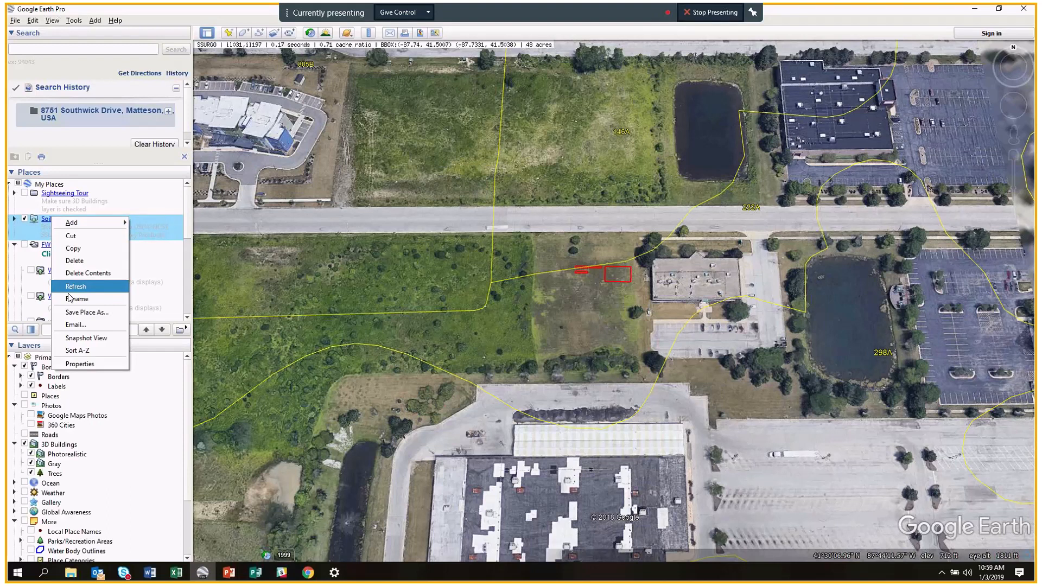
{"action": "left_click", "coordinate": [74, 261]}
{"action": "left_click", "coordinate": [586, 298]}
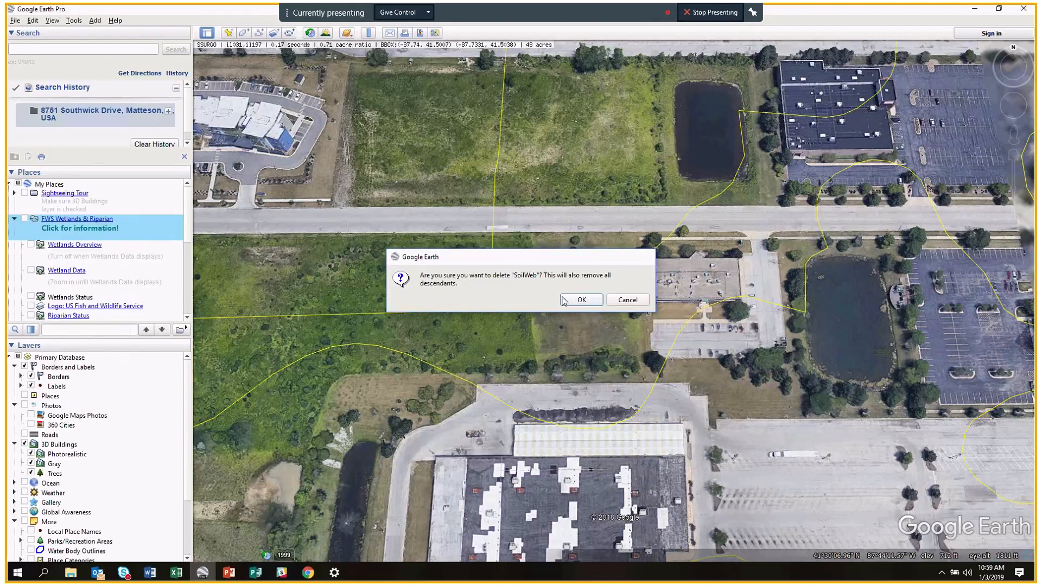
{"action": "scroll", "coordinate": [74, 244], "scroll_direction": "down", "scroll_amount": 5}
{"action": "scroll", "coordinate": [84, 244], "scroll_direction": "down", "scroll_amount": 1}
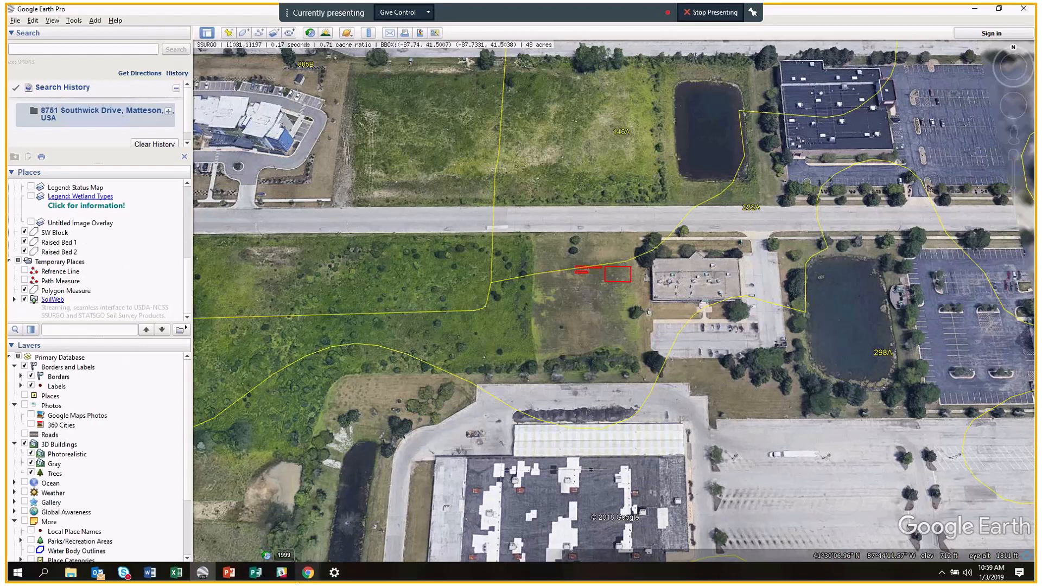
{"action": "mouse_move", "coordinate": [308, 572]}
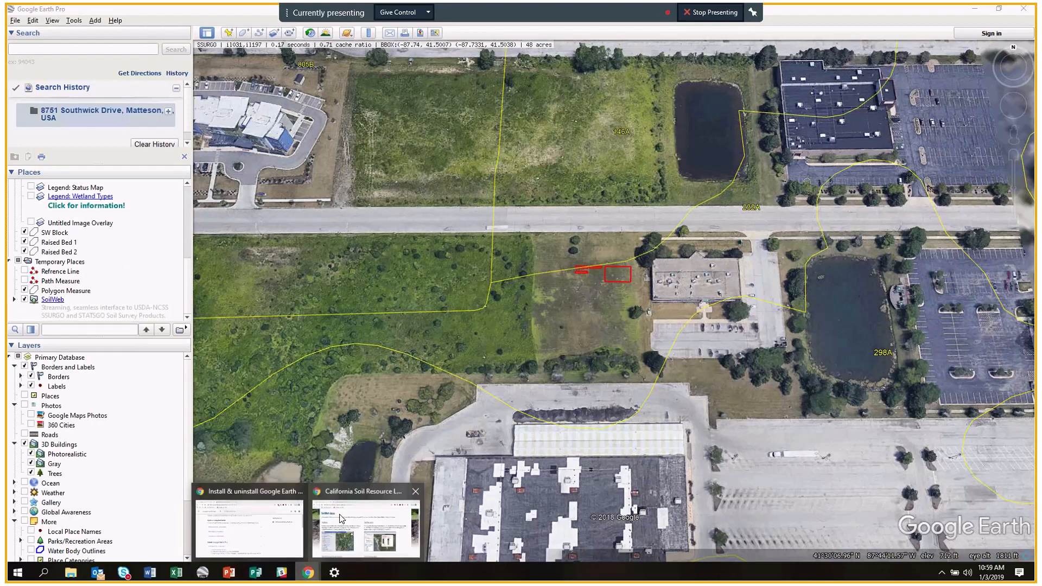
Download the SoilWeb Earth file in Chrome and open SoilWeb (3).kmz in Google Earth.
{"action": "left_click", "coordinate": [340, 518]}
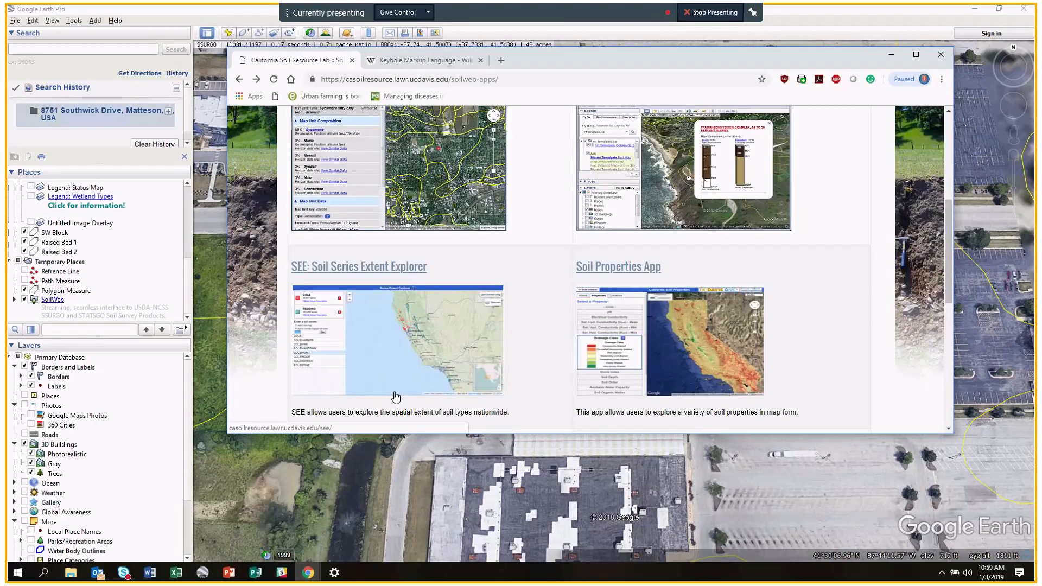
{"action": "scroll", "coordinate": [612, 201], "scroll_direction": "up", "scroll_amount": 3}
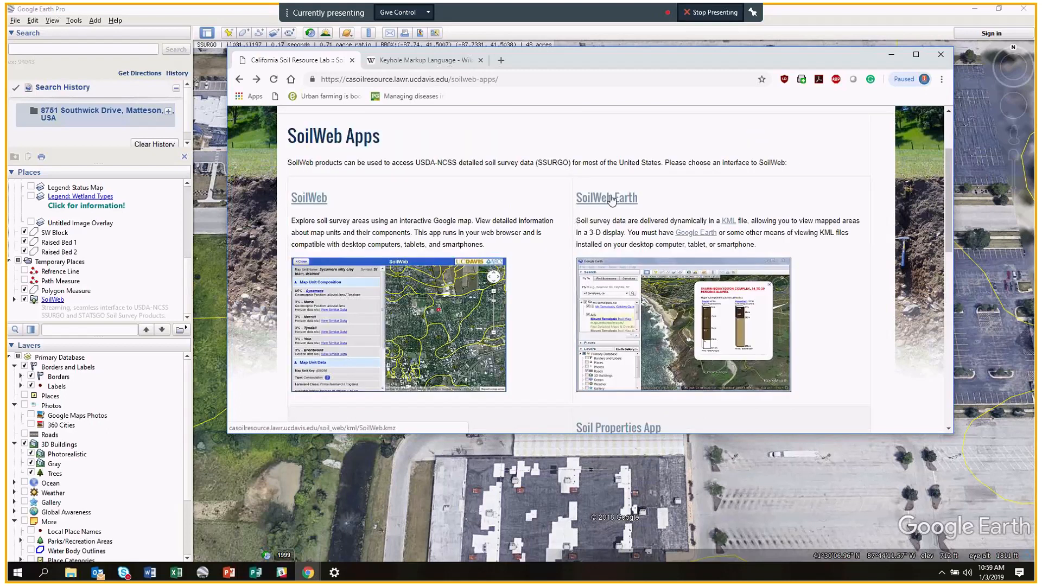
{"action": "left_click", "coordinate": [611, 201]}
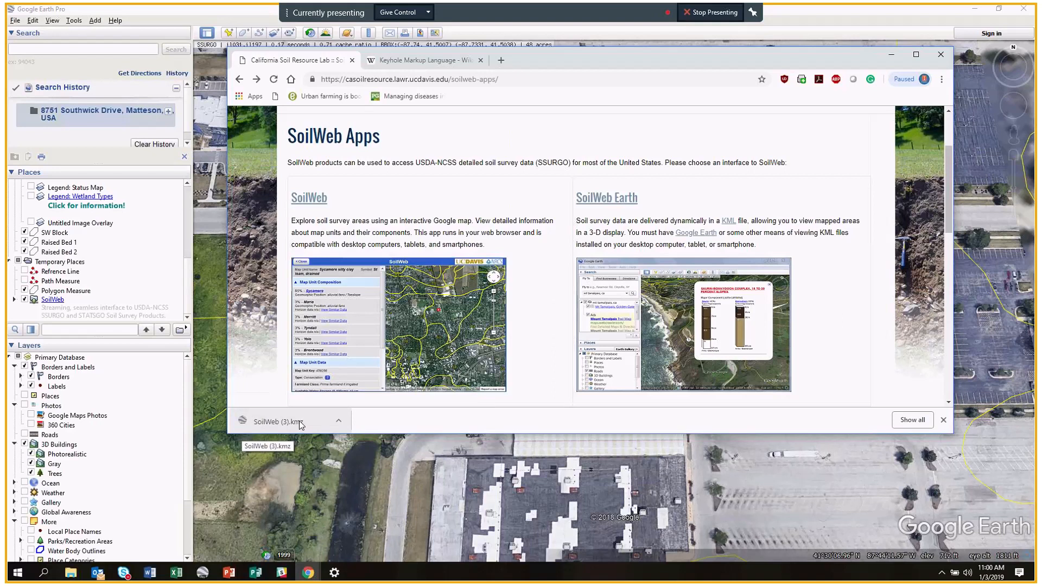
{"action": "left_click", "coordinate": [298, 422]}
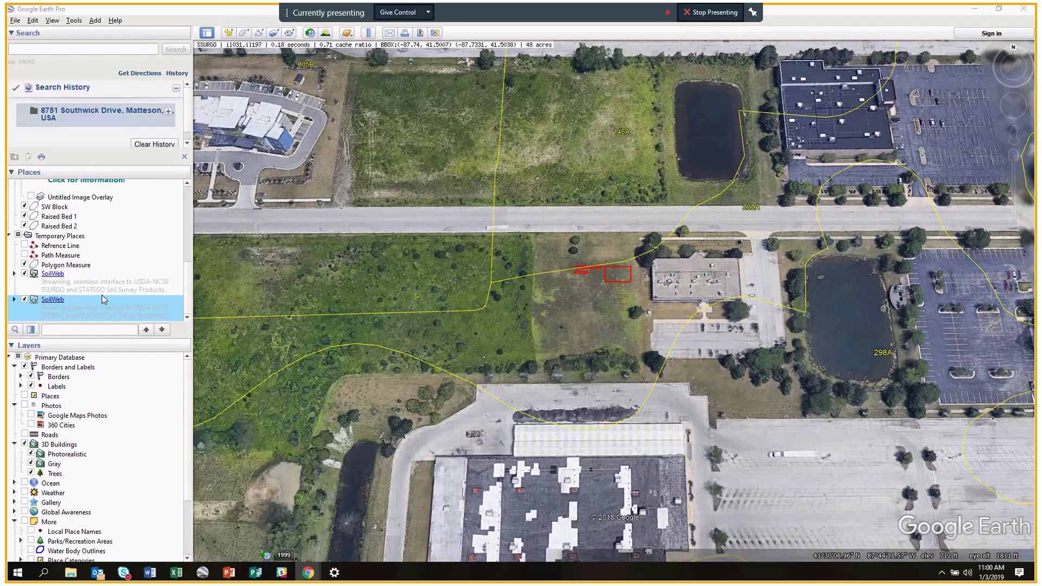
Delete the older duplicate SoilWeb entry so only one remains under Temporary Places.
{"action": "left_click", "coordinate": [47, 277]}
{"action": "right_click", "coordinate": [47, 277]}
{"action": "left_click", "coordinate": [70, 317]}
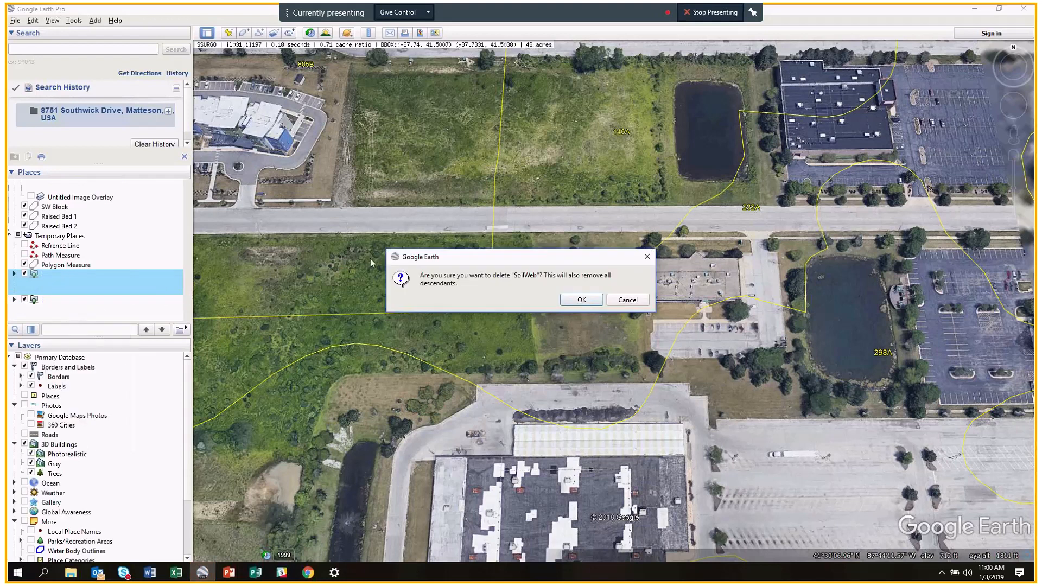
{"action": "left_click", "coordinate": [582, 302]}
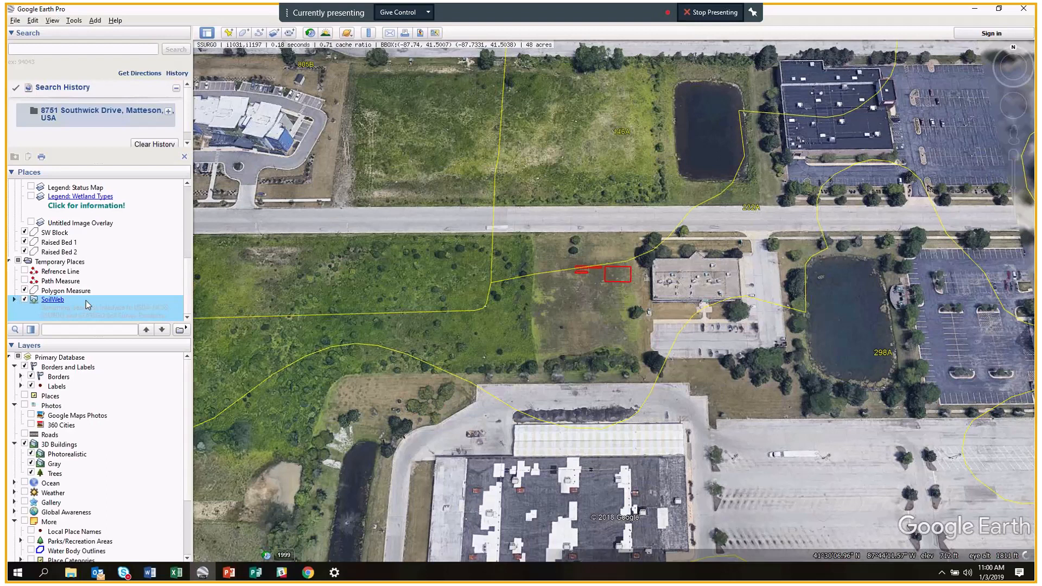
{"action": "left_click_drag", "start_coordinate": [191, 259], "coordinate": [189, 259]}
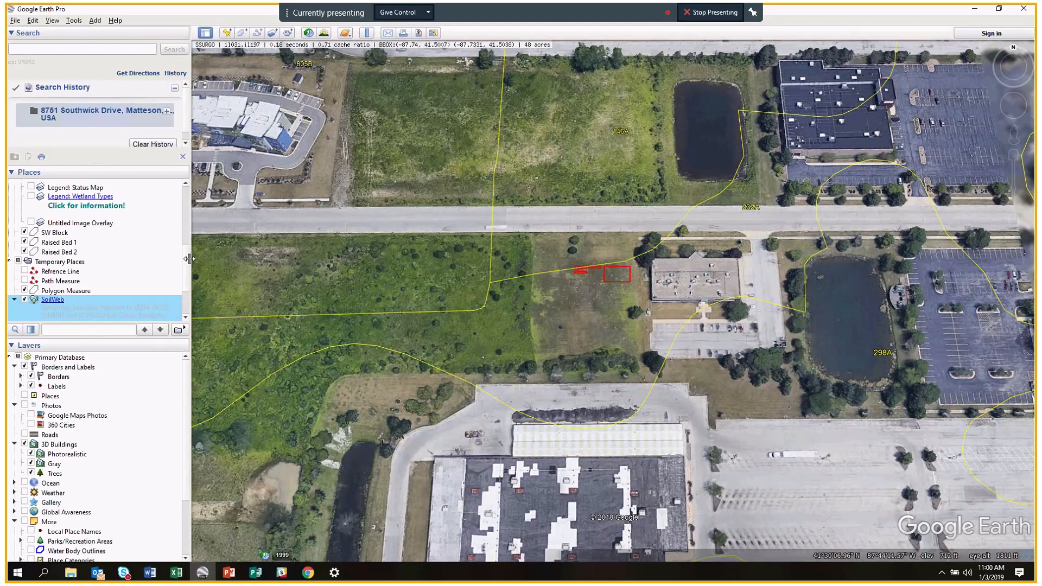
{"action": "scroll", "coordinate": [185, 302], "scroll_direction": "down", "scroll_amount": 4}
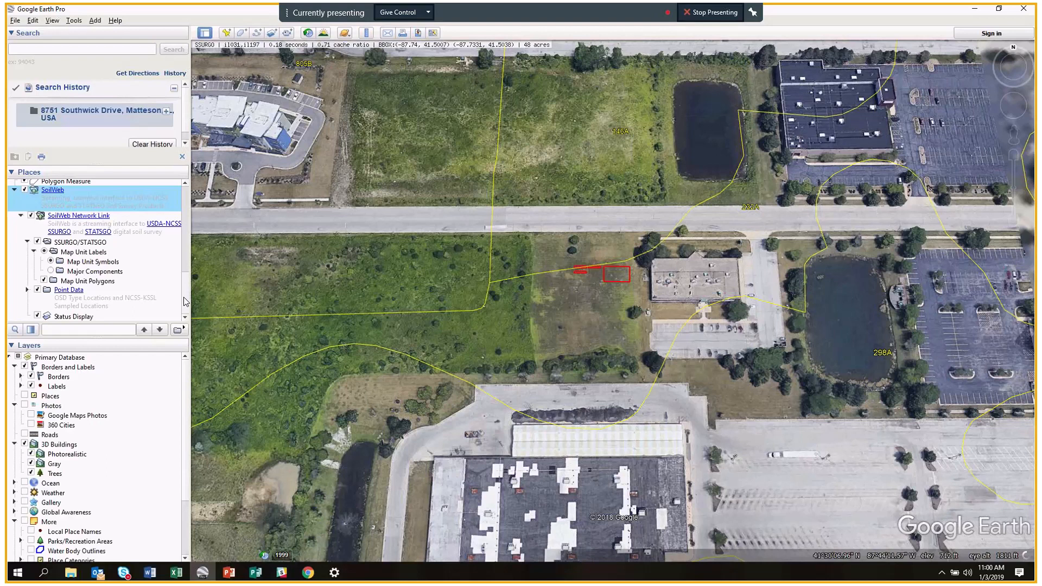
{"action": "scroll", "coordinate": [185, 302], "scroll_direction": "up", "scroll_amount": 1}
Switch the SoilWeb layer off and on again to redraw its yellow outlines, then zoom out.
{"action": "left_click", "coordinate": [24, 213]}
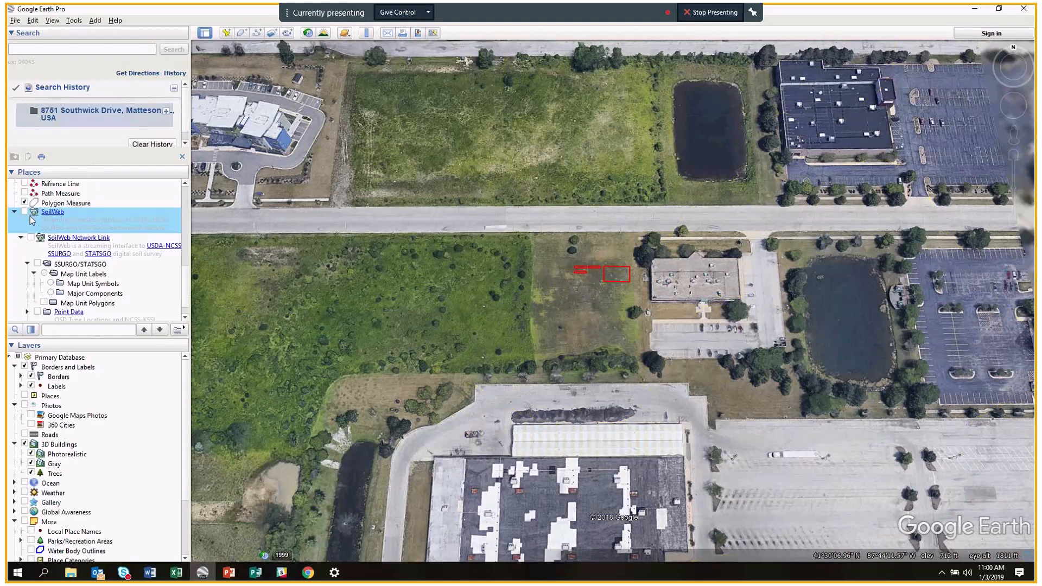
{"action": "left_click", "coordinate": [24, 212]}
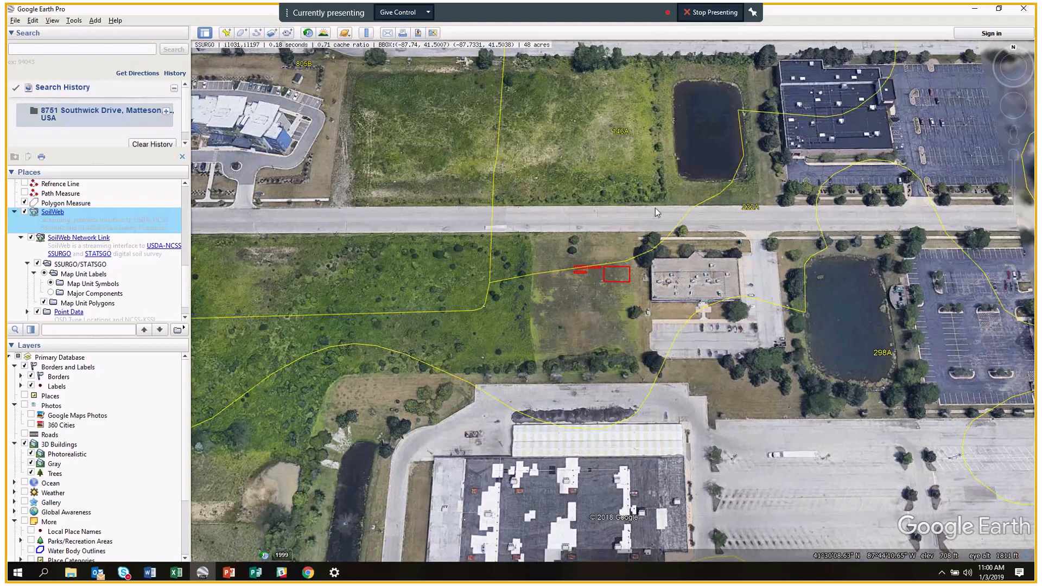
{"action": "scroll", "coordinate": [656, 207], "scroll_direction": "down", "scroll_amount": 2}
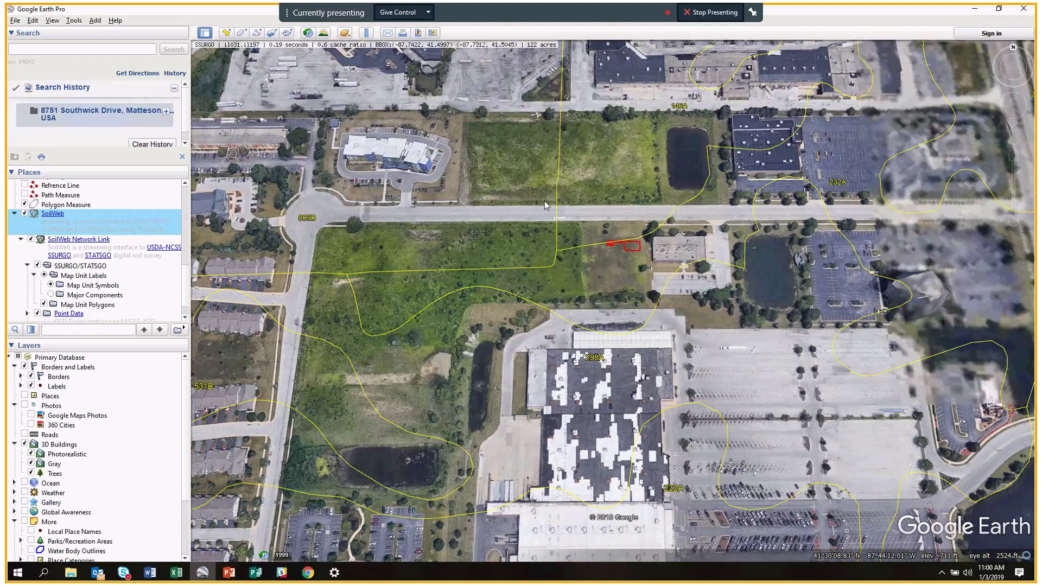
{"action": "left_click", "coordinate": [307, 220]}
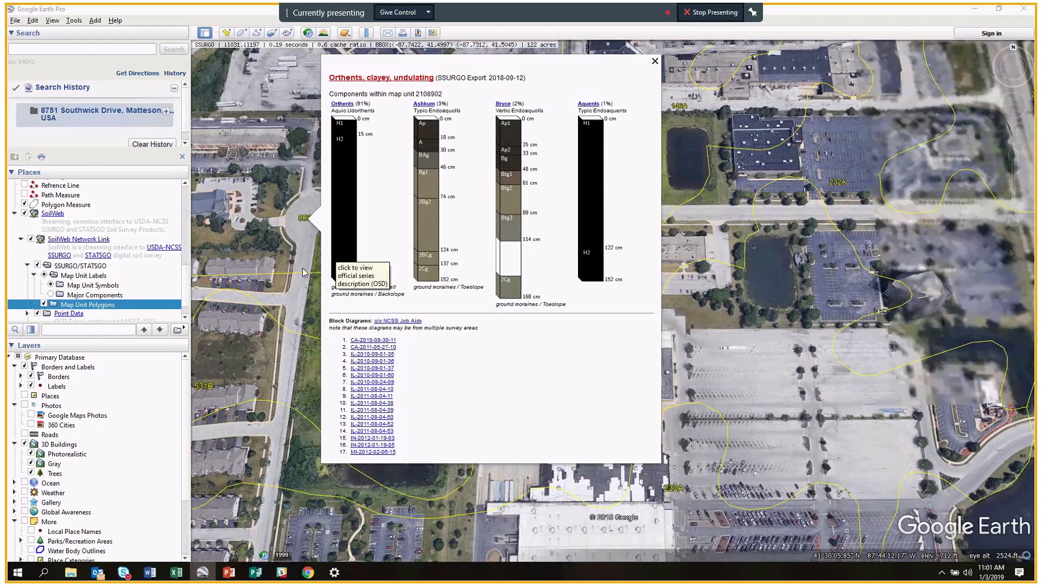
{"action": "left_click", "coordinate": [655, 62]}
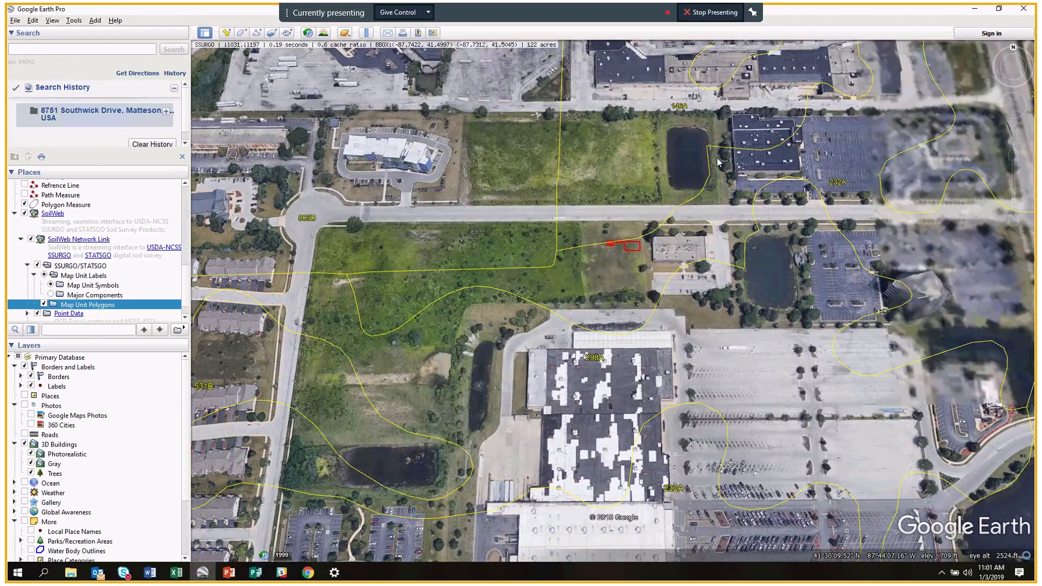
{"action": "left_click", "coordinate": [841, 182]}
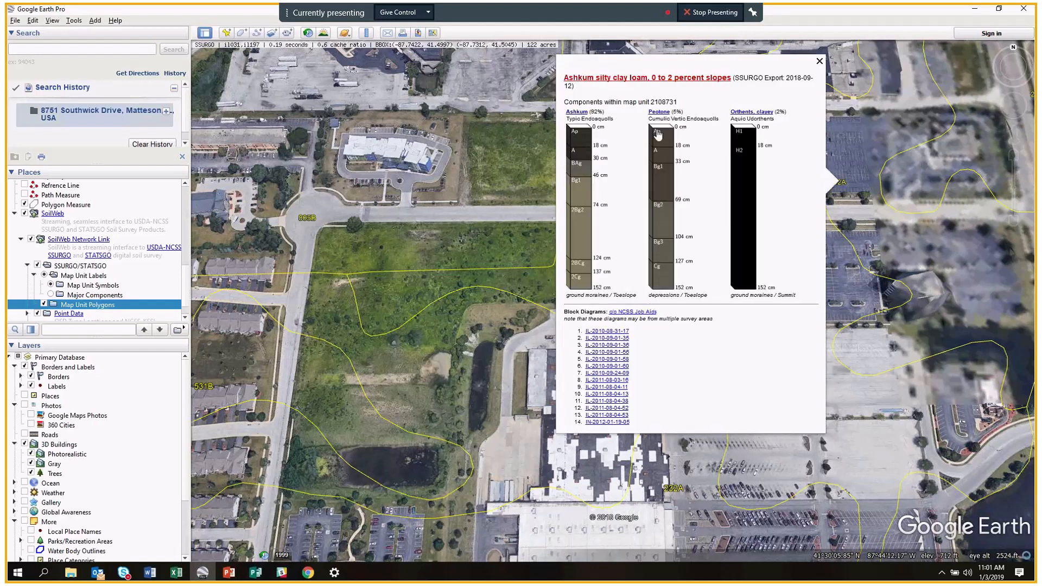
{"action": "left_click", "coordinate": [649, 79]}
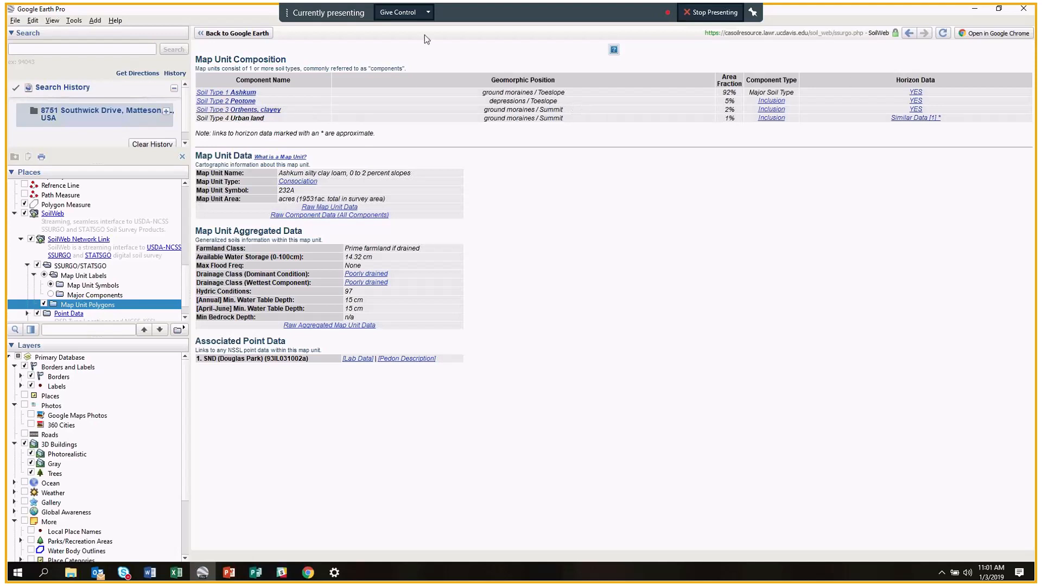
{"action": "left_click", "coordinate": [249, 34]}
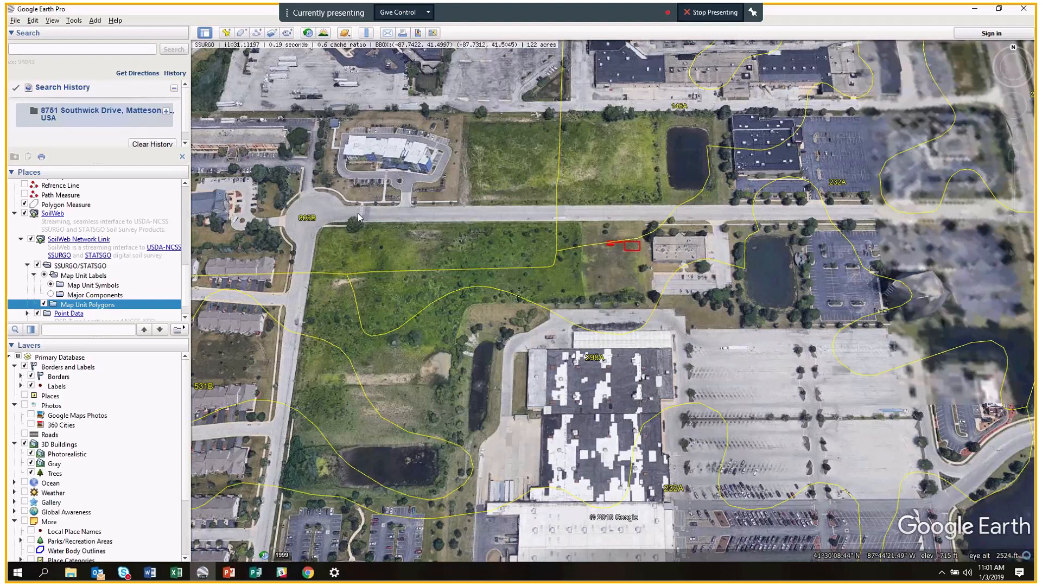
{"action": "scroll", "coordinate": [549, 233], "scroll_direction": "down", "scroll_amount": 1}
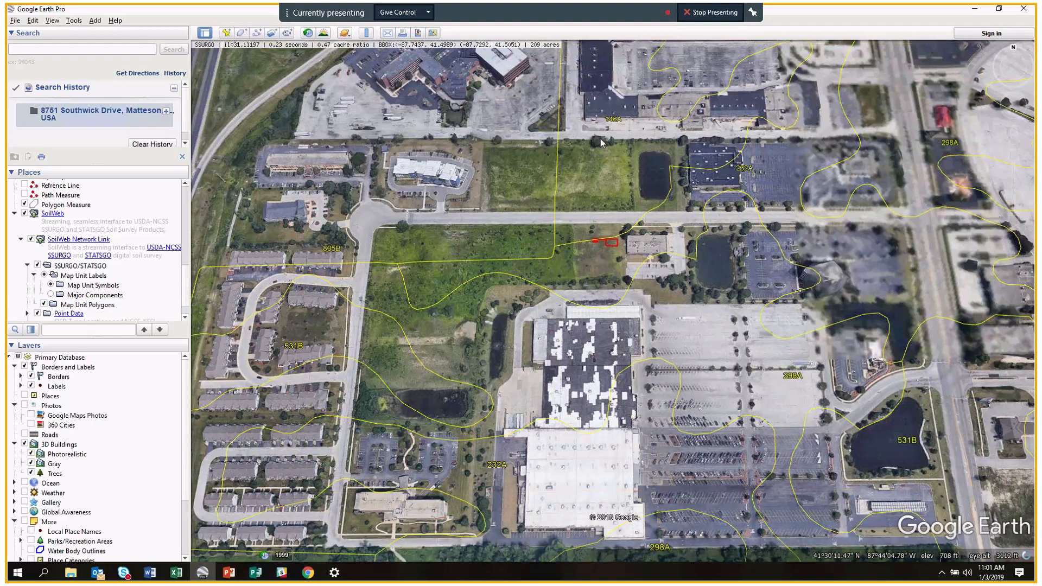
View the Markham 531B soil profile, close it, and zoom out.
{"action": "left_click", "coordinate": [301, 349]}
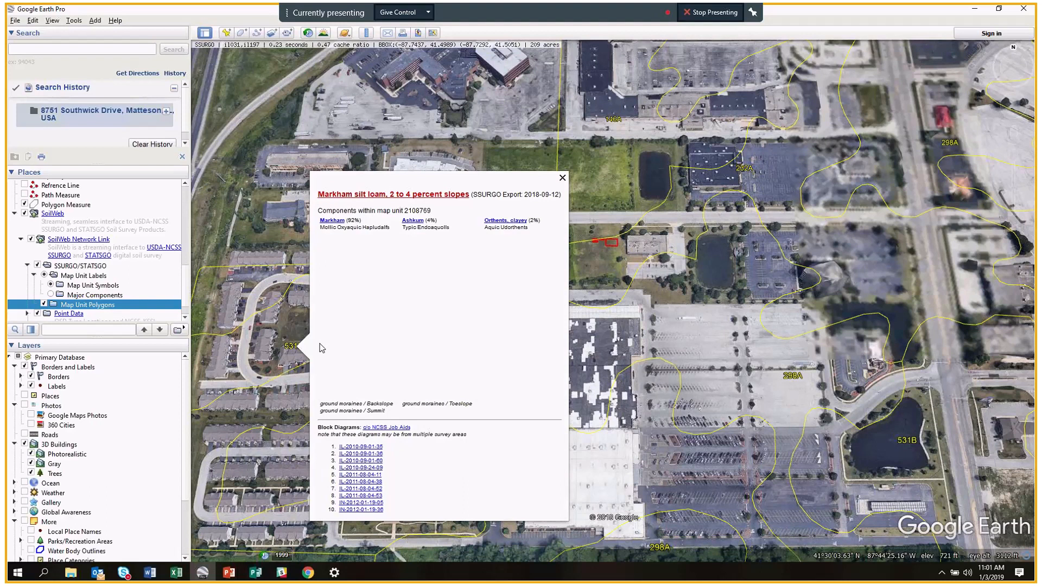
{"action": "left_click", "coordinate": [562, 178]}
{"action": "scroll", "coordinate": [620, 202], "scroll_direction": "down", "scroll_amount": 2}
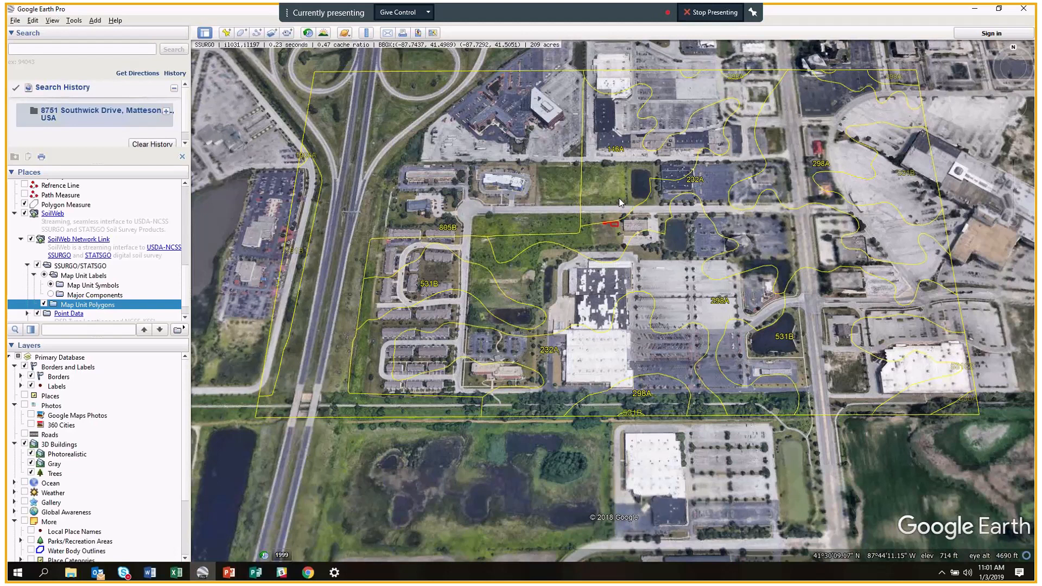
{"action": "scroll", "coordinate": [619, 197], "scroll_direction": "down", "scroll_amount": 1}
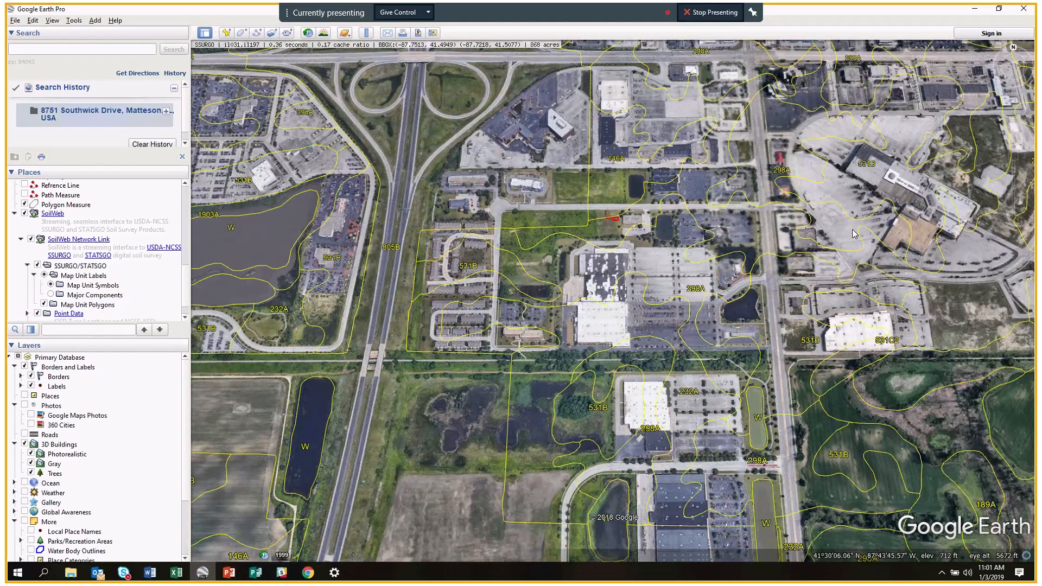
Pan east past the shopping area to the Matteson park and pond, then zoom in.
{"action": "left_click_drag", "start_coordinate": [853, 234], "coordinate": [742, 242]}
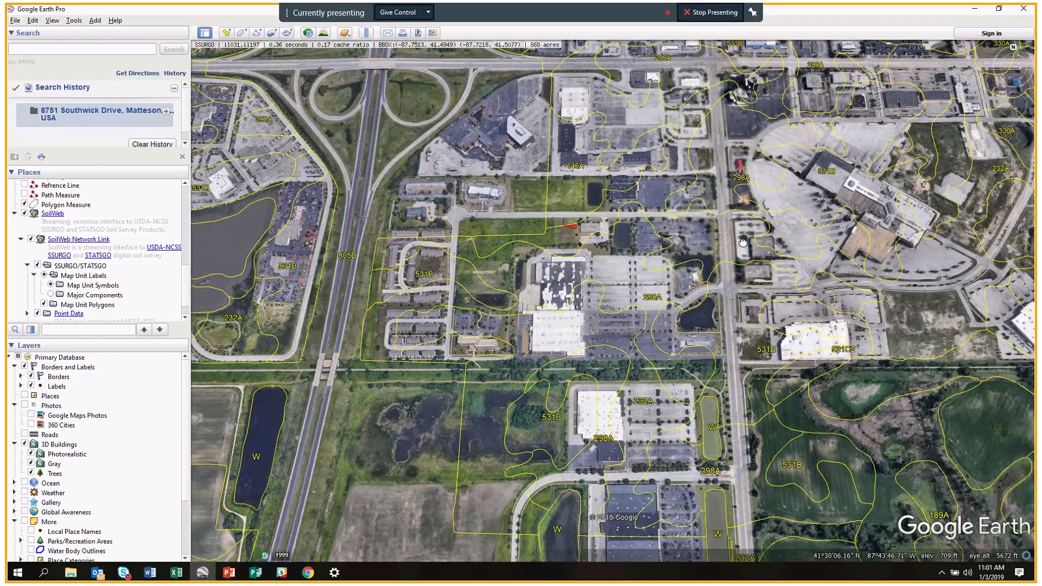
{"action": "left_click_drag", "start_coordinate": [743, 242], "coordinate": [495, 227]}
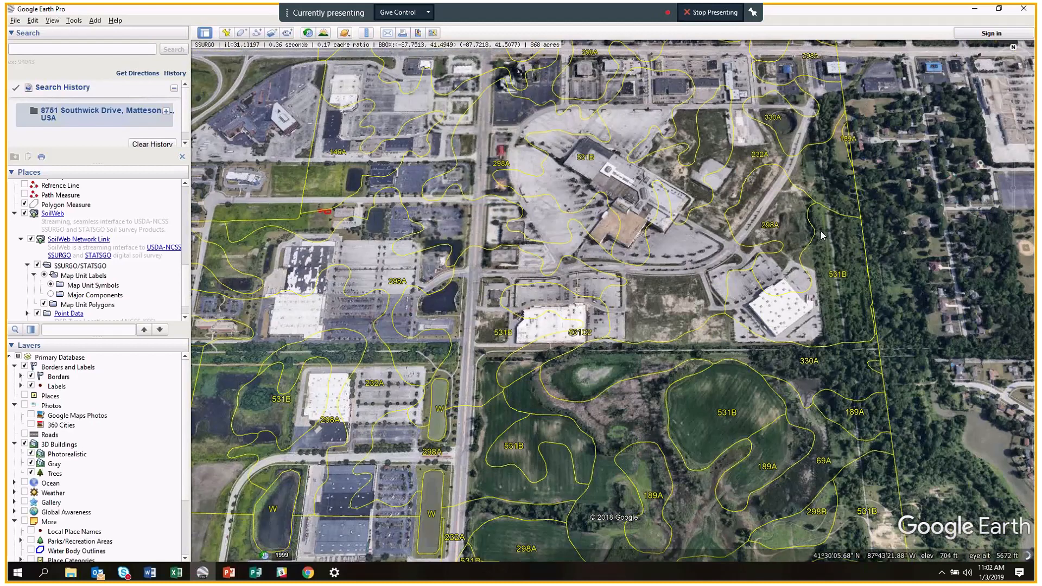
{"action": "left_click_drag", "start_coordinate": [822, 236], "coordinate": [657, 228]}
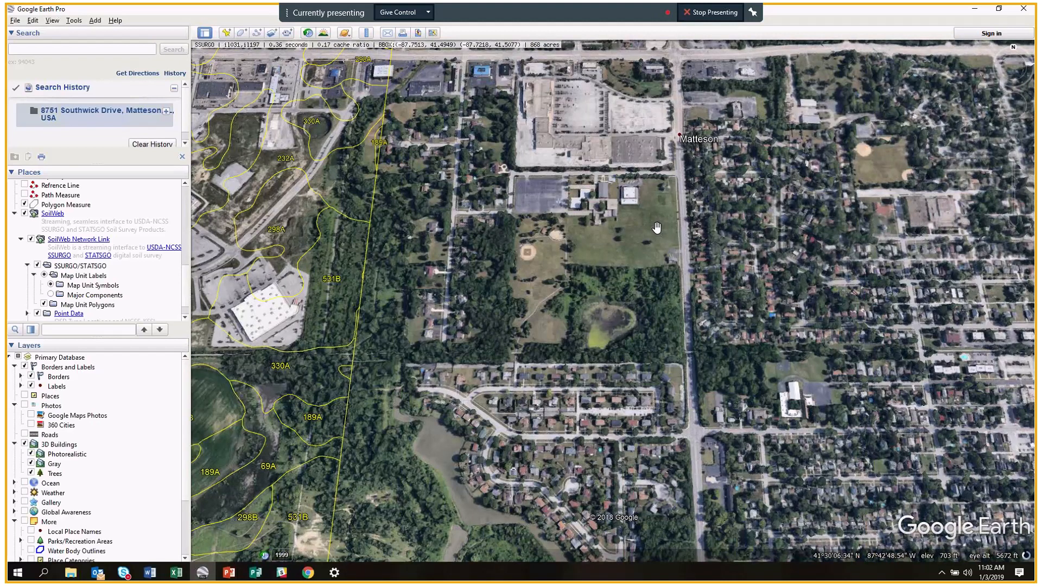
{"action": "scroll", "coordinate": [657, 228], "scroll_direction": "up", "scroll_amount": 2}
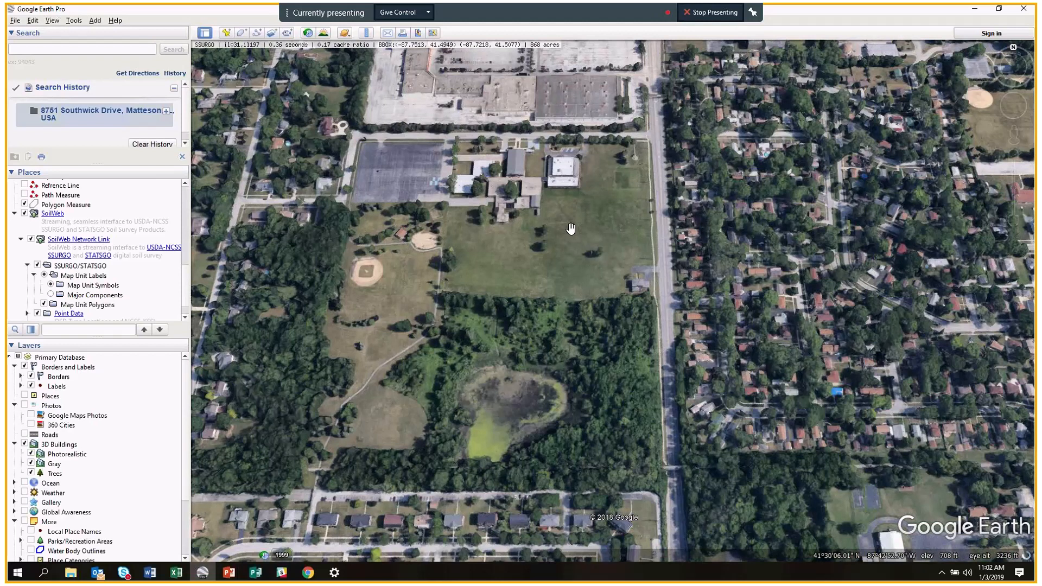
Check the Beecher silt loam profile for the park's unit, then zoom out over 298A, 232A, 330A.
{"action": "left_click", "coordinate": [383, 238]}
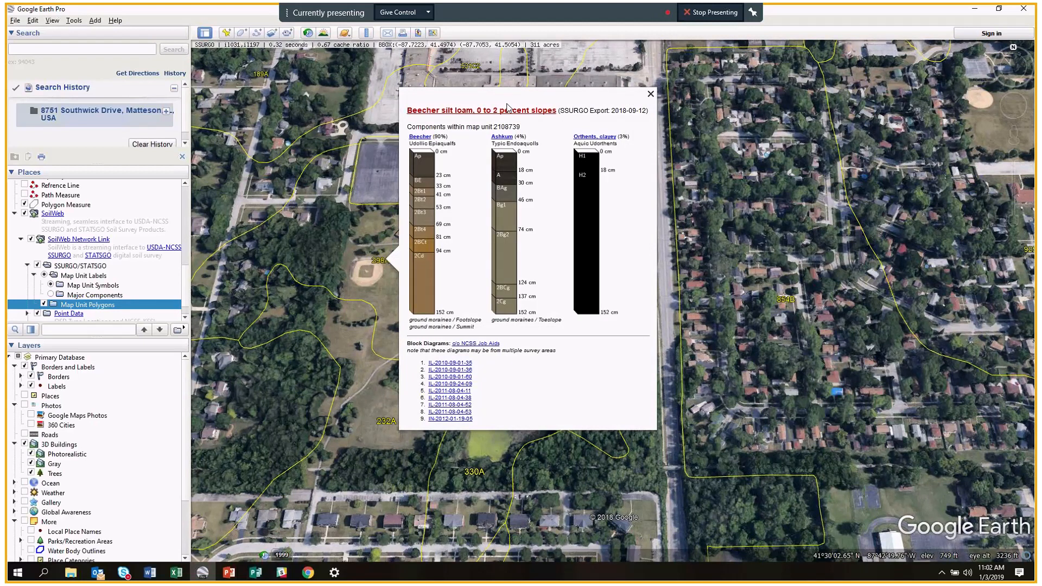
{"action": "left_click", "coordinate": [651, 94]}
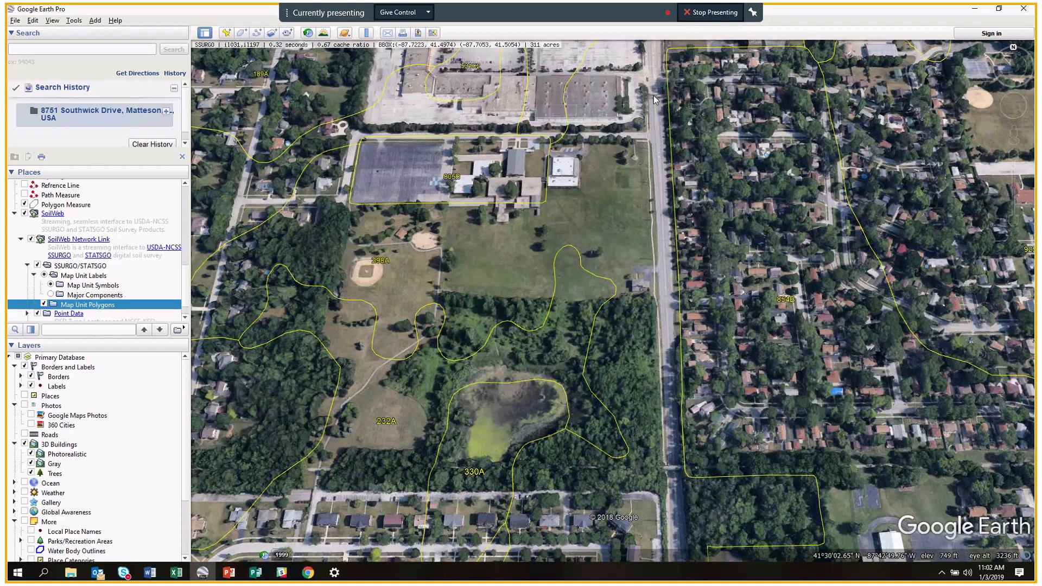
{"action": "scroll", "coordinate": [671, 216], "scroll_direction": "down", "scroll_amount": 1}
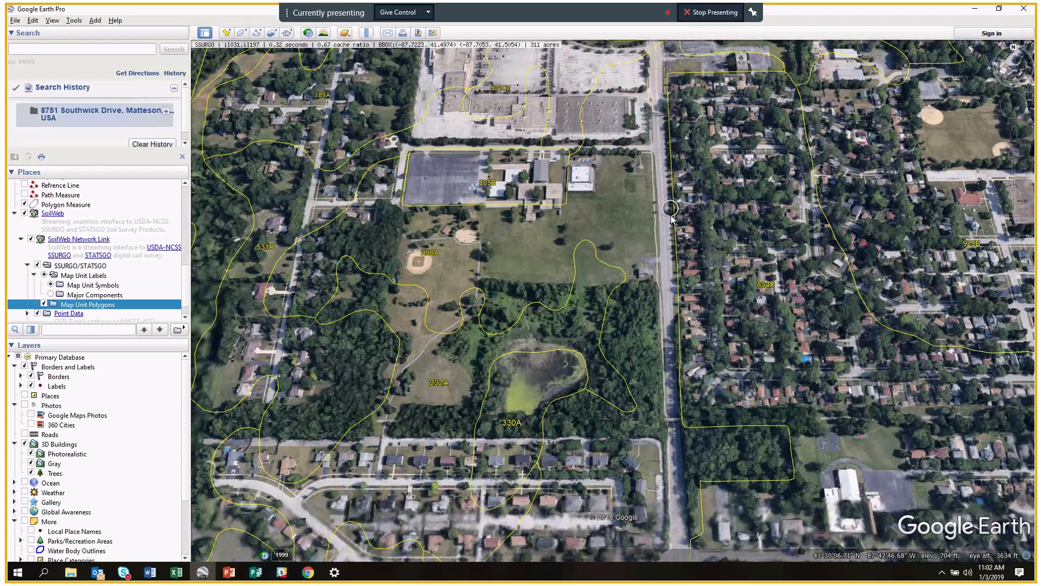
{"action": "scroll", "coordinate": [671, 216], "scroll_direction": "down", "scroll_amount": 2}
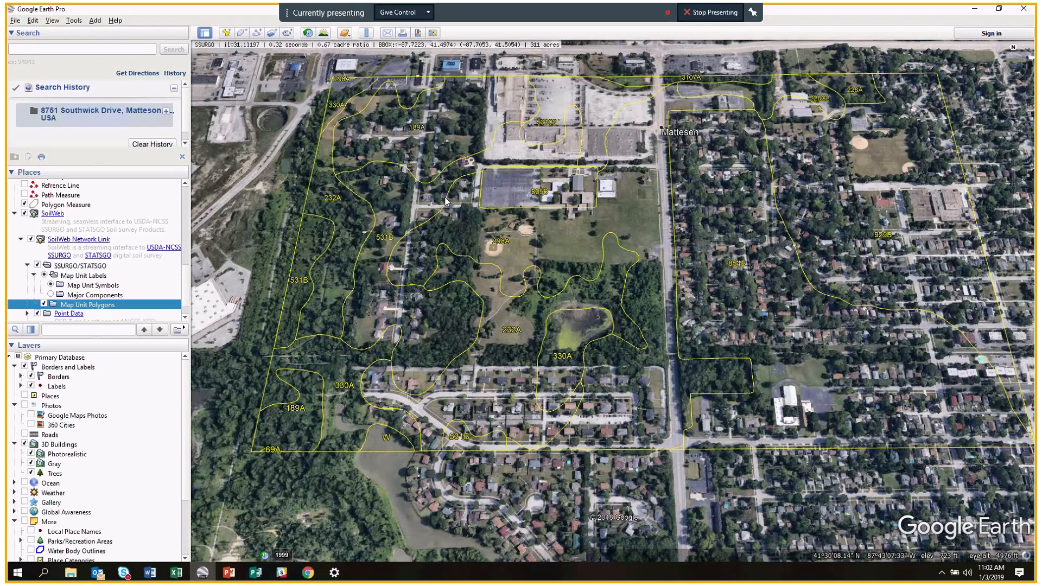
Pan west past the fields to the highway shopping area, revealing units 531B, 189A, 69A, 298A.
{"action": "left_click_drag", "start_coordinate": [445, 202], "coordinate": [477, 380]}
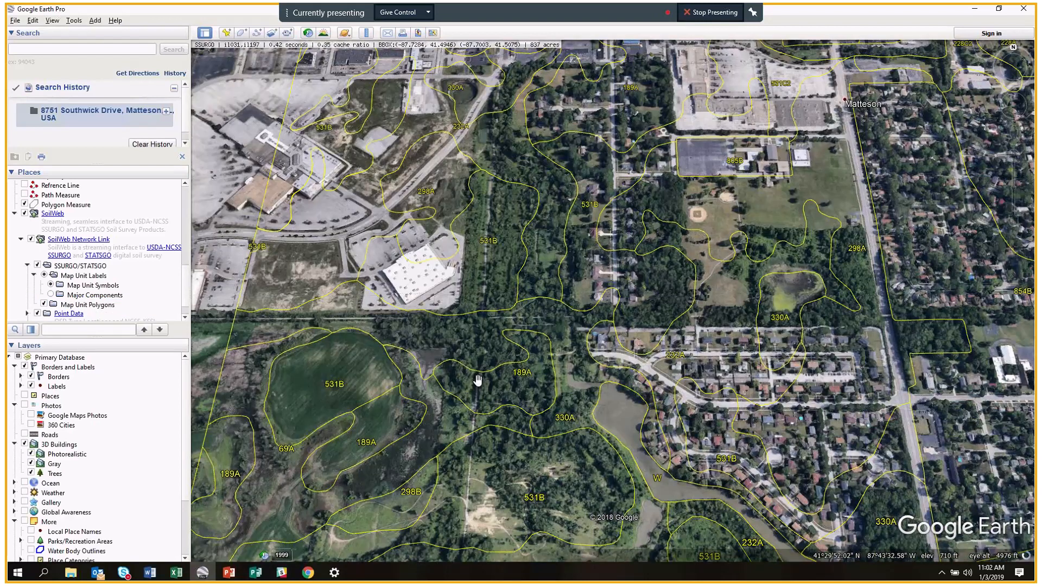
{"action": "left_click_drag", "start_coordinate": [349, 471], "coordinate": [469, 383]}
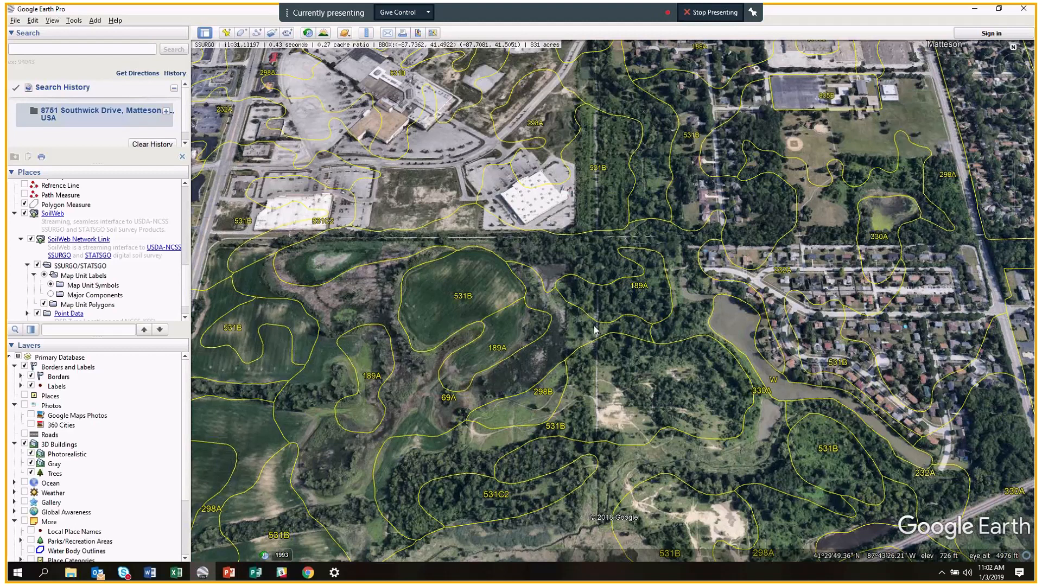
{"action": "left_click_drag", "start_coordinate": [481, 306], "coordinate": [494, 303]}
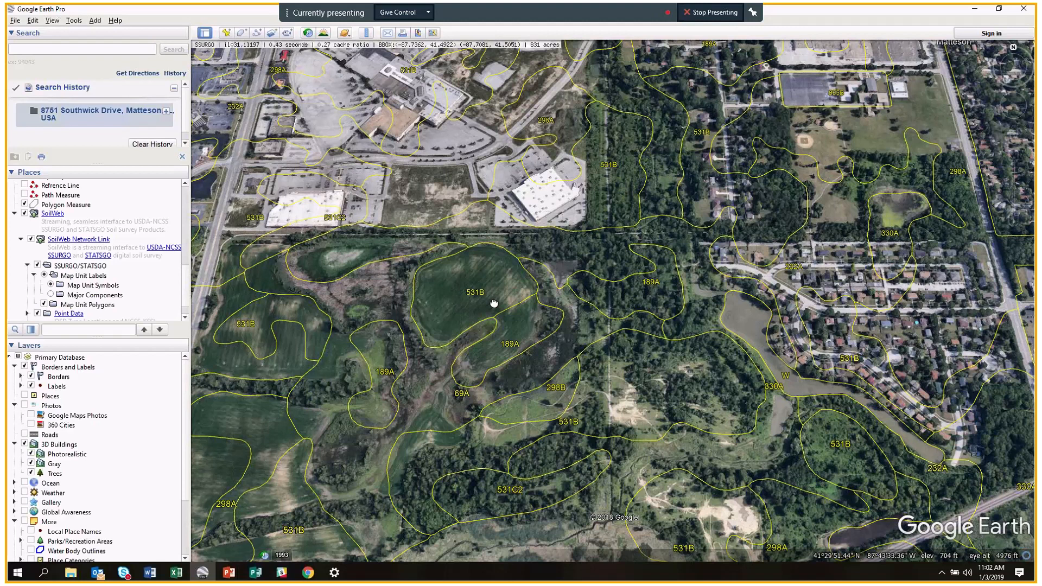
{"action": "left_click_drag", "start_coordinate": [494, 303], "coordinate": [854, 324]}
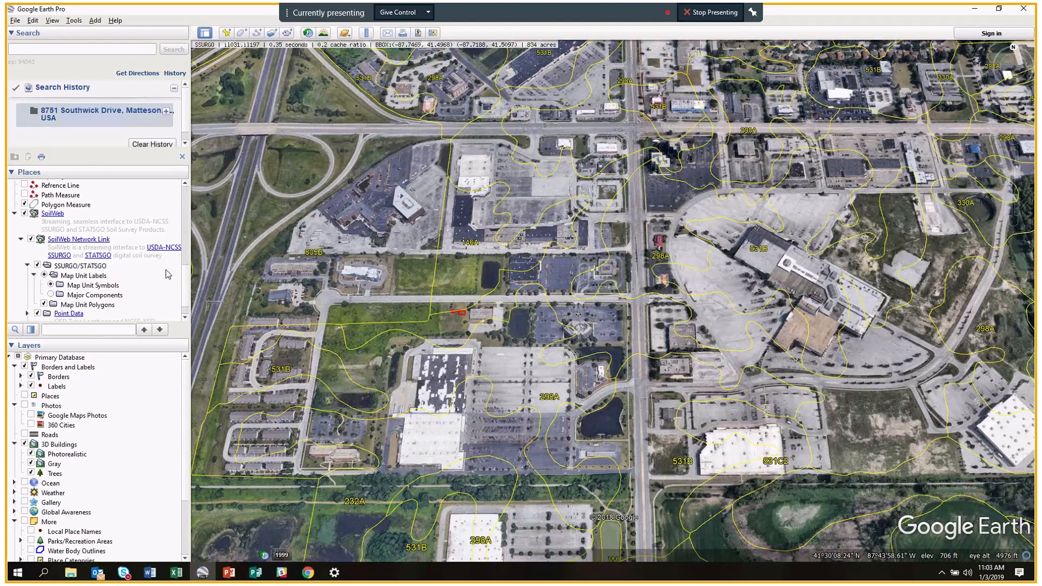
Turn on the FWS Wetlands & Riparian overlay in Places.
{"action": "scroll", "coordinate": [189, 278], "scroll_direction": "up", "scroll_amount": 1}
{"action": "scroll", "coordinate": [188, 277], "scroll_direction": "up", "scroll_amount": 5}
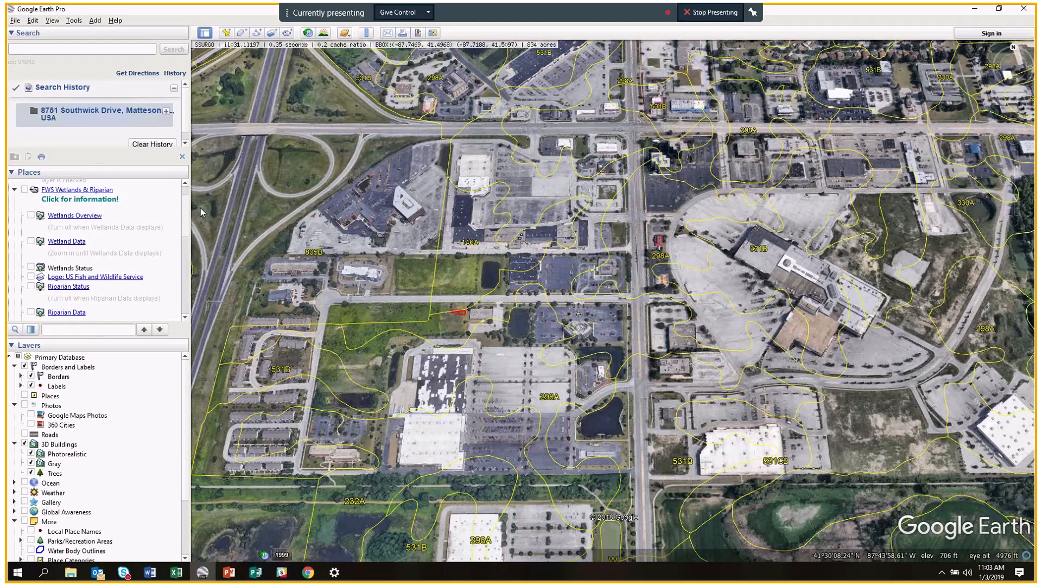
{"action": "scroll", "coordinate": [190, 209], "scroll_direction": "up", "scroll_amount": 3}
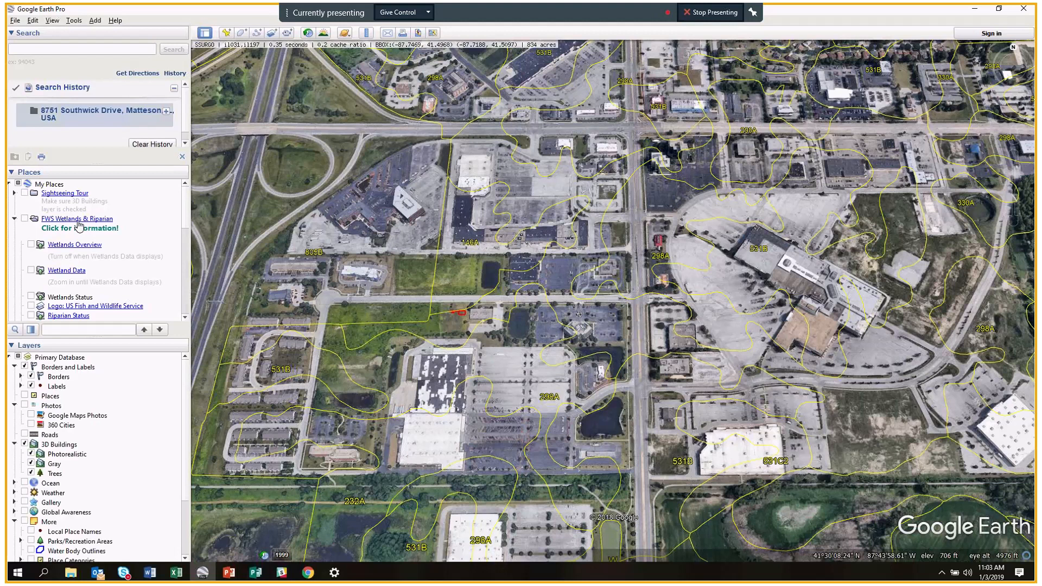
{"action": "left_click", "coordinate": [25, 219]}
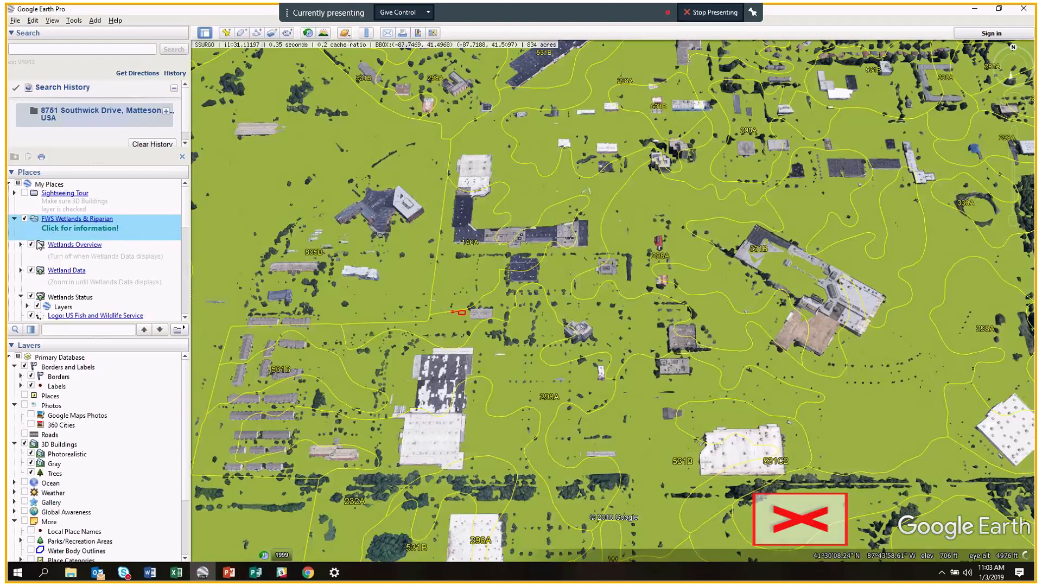
{"action": "scroll", "coordinate": [35, 246], "scroll_direction": "down", "scroll_amount": 1}
{"action": "scroll", "coordinate": [36, 247], "scroll_direction": "up", "scroll_amount": 1}
{"action": "scroll", "coordinate": [31, 247], "scroll_direction": "down", "scroll_amount": 2}
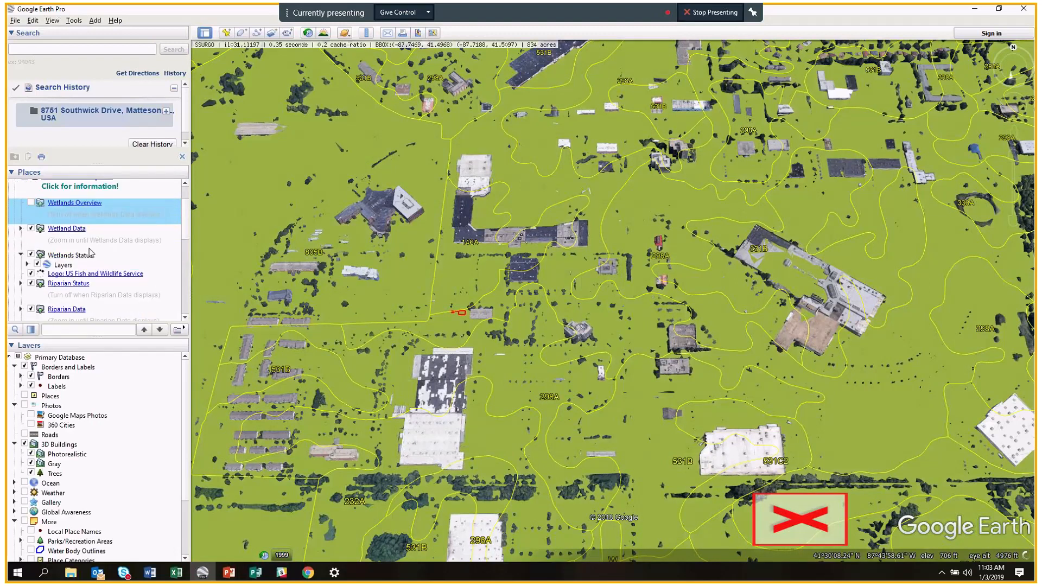
Turn off Riparian Status and turn on Riparian Data in the wetlands overlay.
{"action": "left_click", "coordinate": [31, 241]}
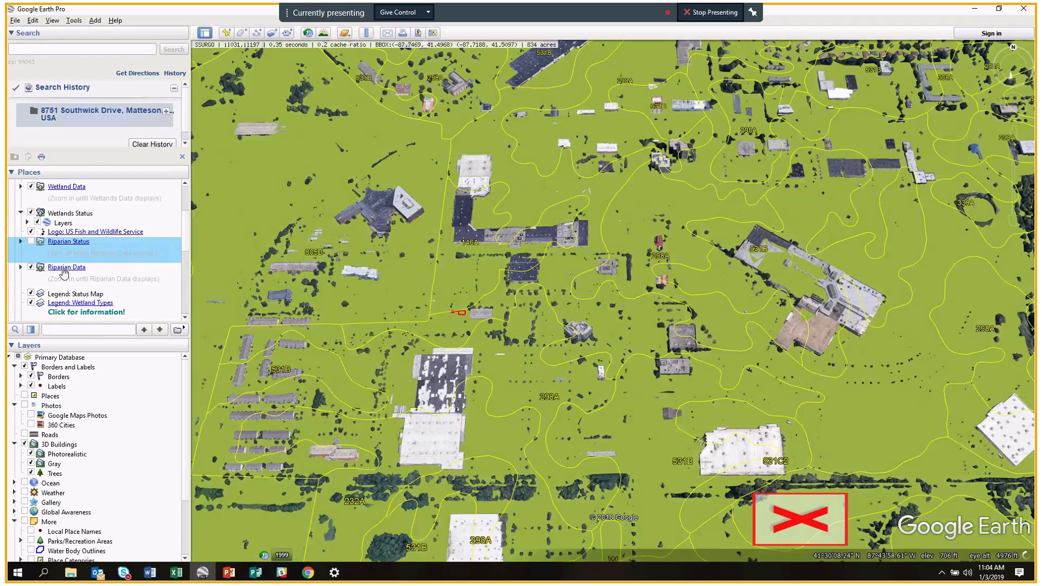
{"action": "left_click", "coordinate": [31, 267]}
{"action": "left_click", "coordinate": [31, 267]}
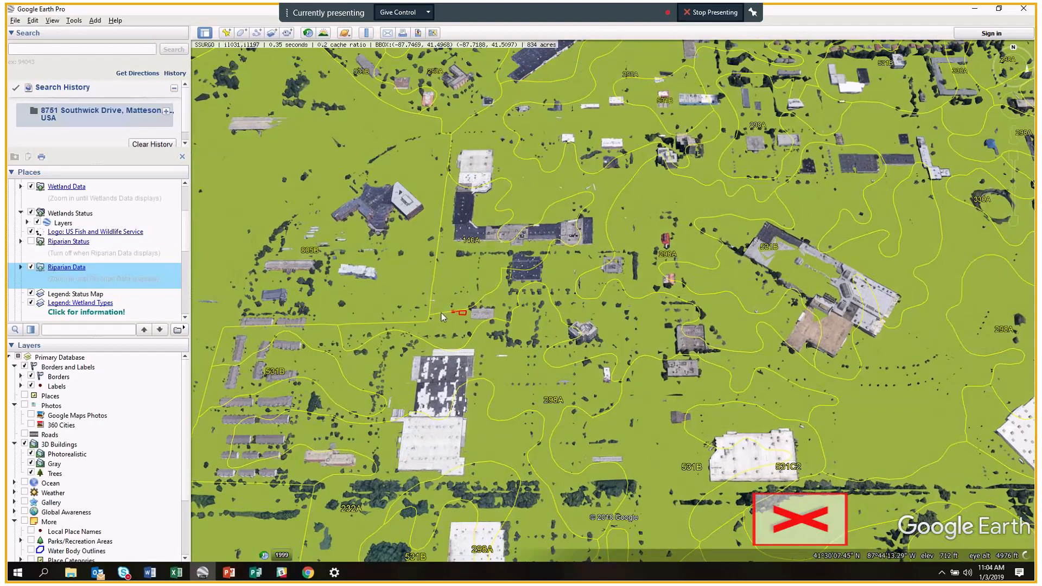
{"action": "scroll", "coordinate": [441, 312], "scroll_direction": "up", "scroll_amount": 2}
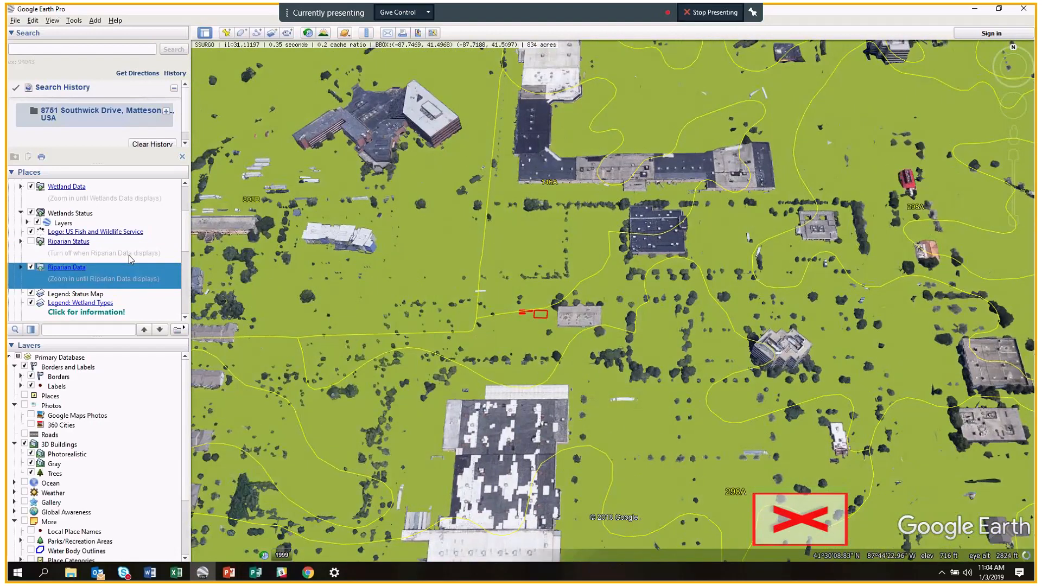
{"action": "scroll", "coordinate": [87, 241], "scroll_direction": "down", "scroll_amount": 1}
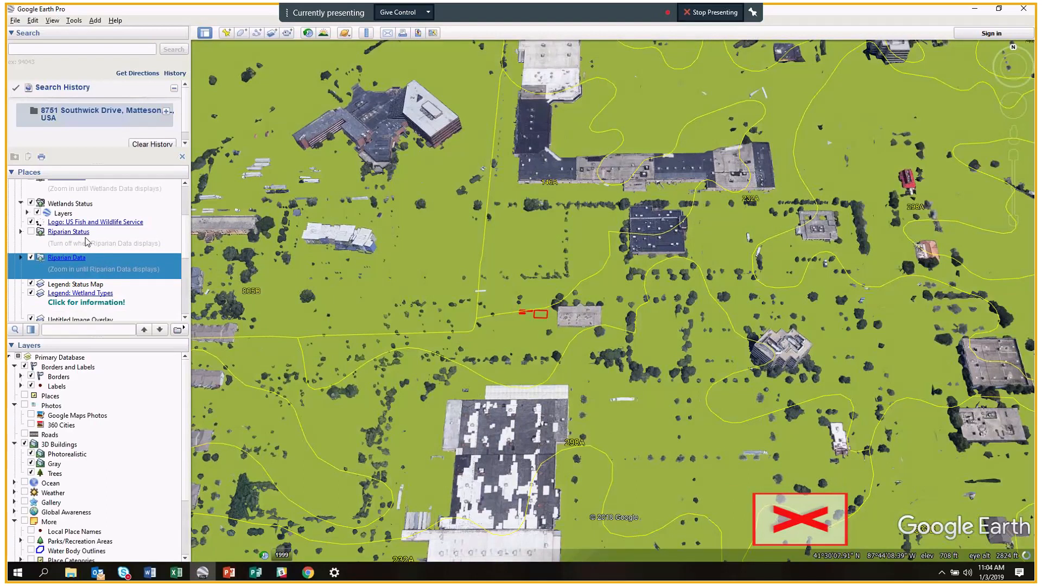
{"action": "scroll", "coordinate": [87, 241], "scroll_direction": "up", "scroll_amount": 3}
{"action": "left_click", "coordinate": [34, 247]}
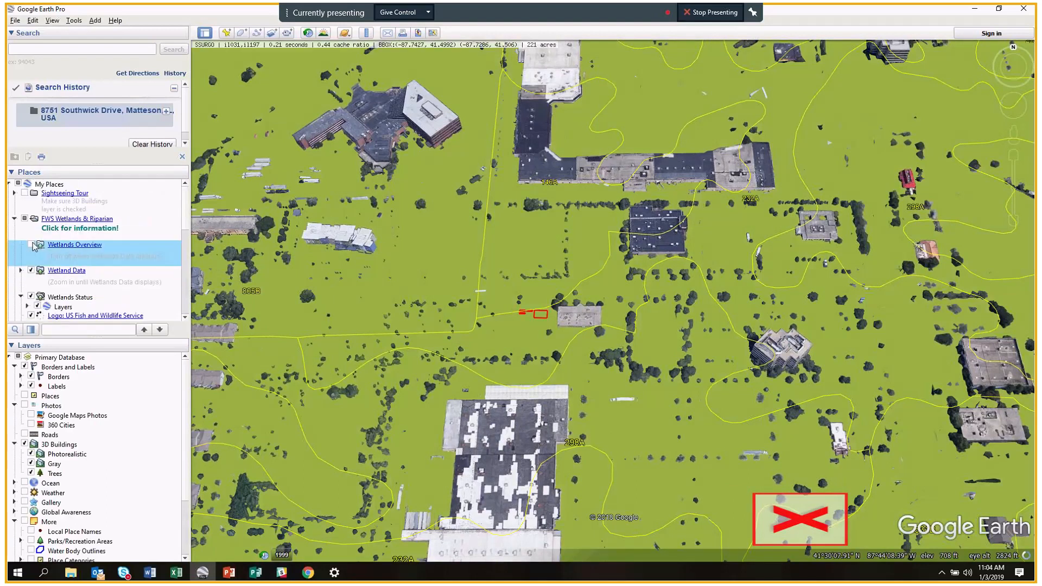
Test the Wetlands Overview layer, zoom back to Matteson, and leave Wetlands Overview off.
{"action": "left_click", "coordinate": [34, 247]}
{"action": "left_click", "coordinate": [34, 248]}
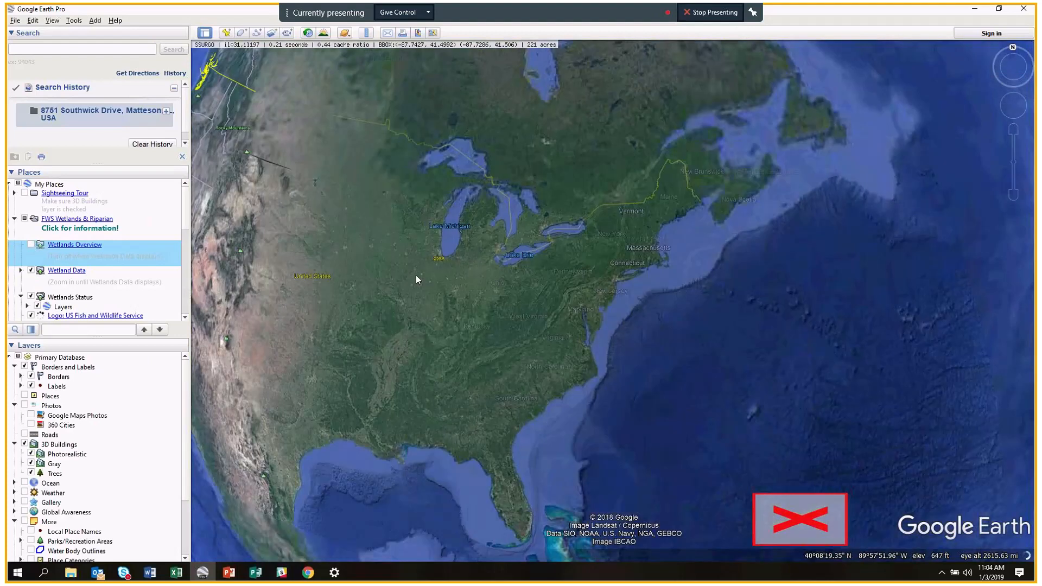
{"action": "scroll", "coordinate": [416, 275], "scroll_direction": "up", "scroll_amount": 3}
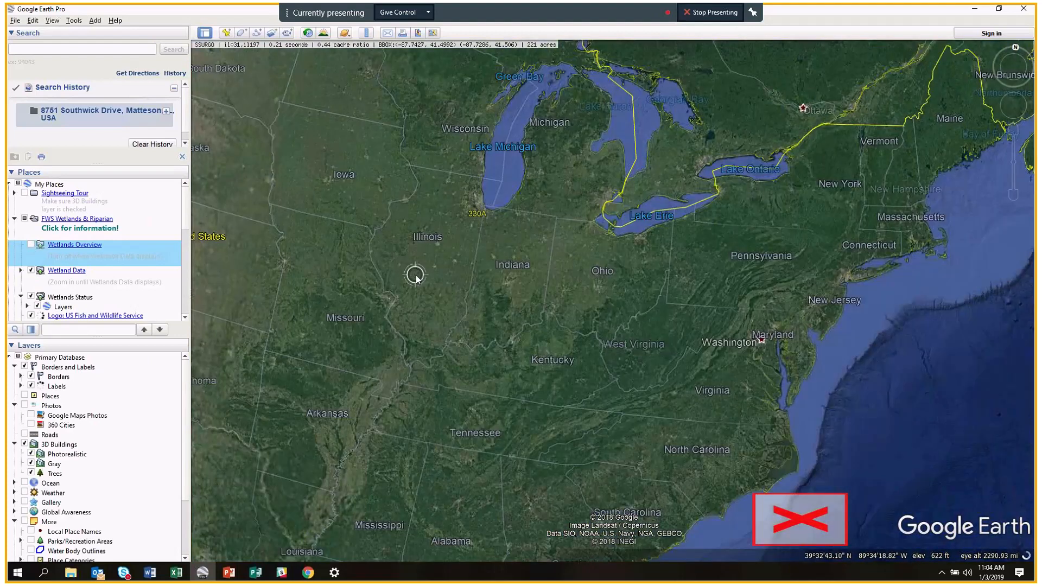
{"action": "scroll", "coordinate": [473, 296], "scroll_direction": "up", "scroll_amount": 3}
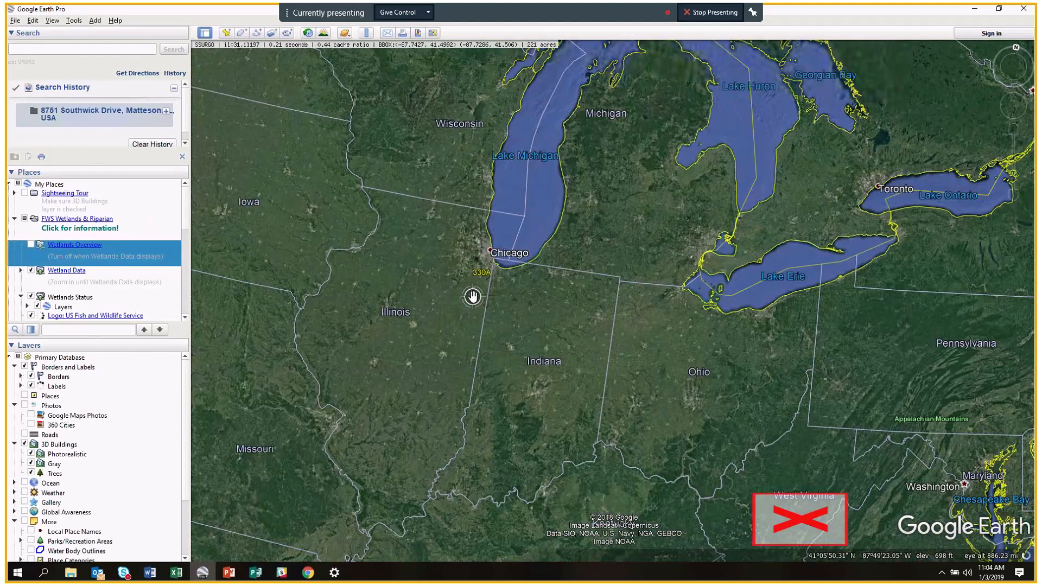
{"action": "scroll", "coordinate": [473, 296], "scroll_direction": "up", "scroll_amount": 3}
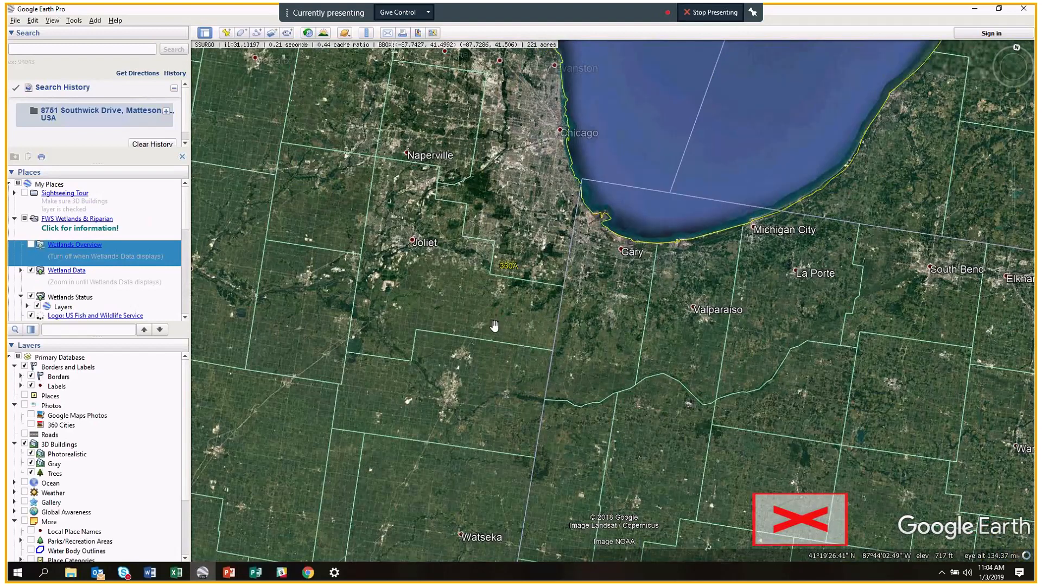
{"action": "scroll", "coordinate": [494, 326], "scroll_direction": "up", "scroll_amount": 3}
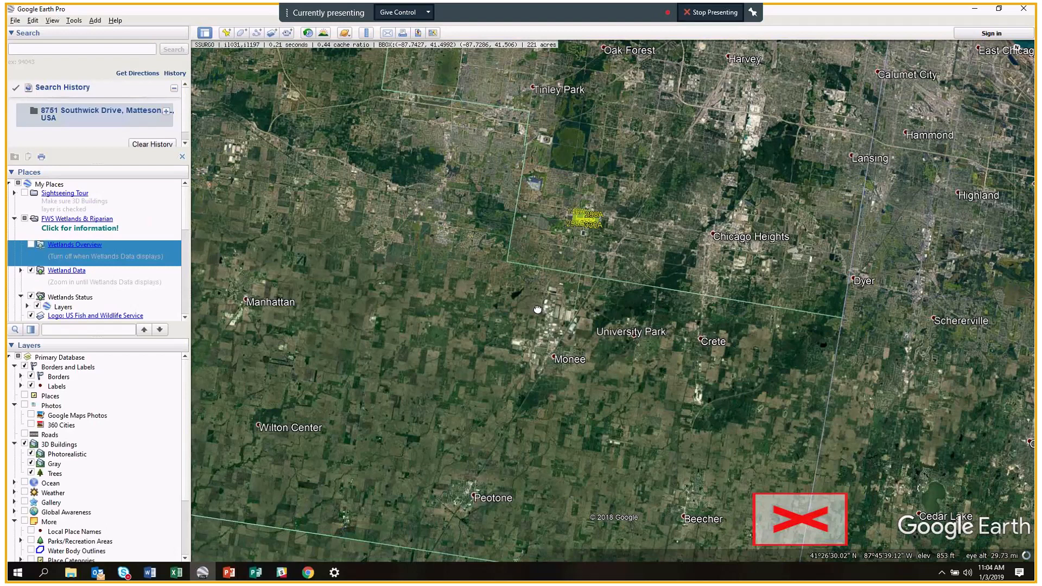
{"action": "scroll", "coordinate": [538, 309], "scroll_direction": "up", "scroll_amount": 2}
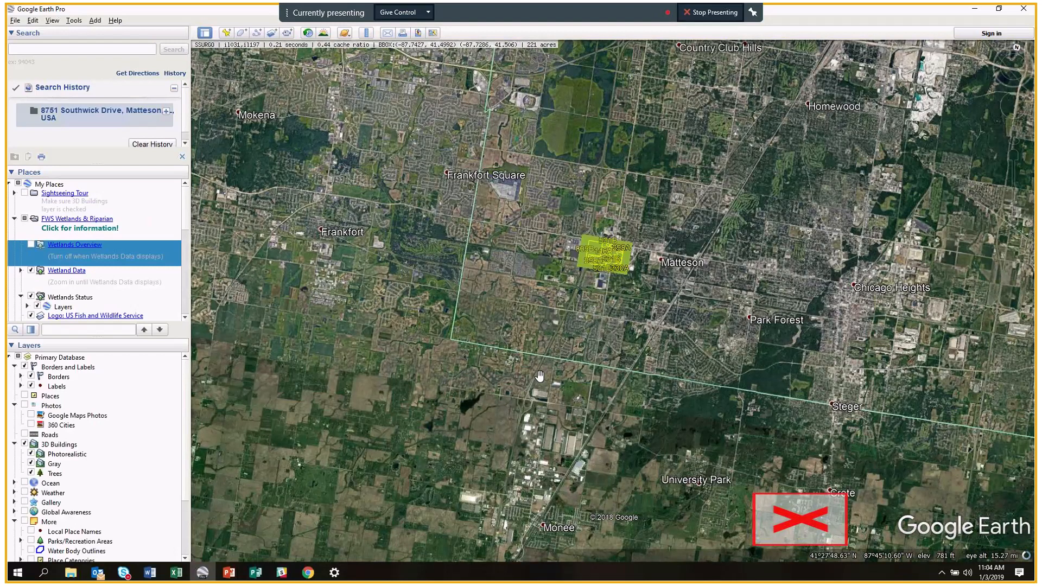
{"action": "scroll", "coordinate": [600, 370], "scroll_direction": "up", "scroll_amount": 2}
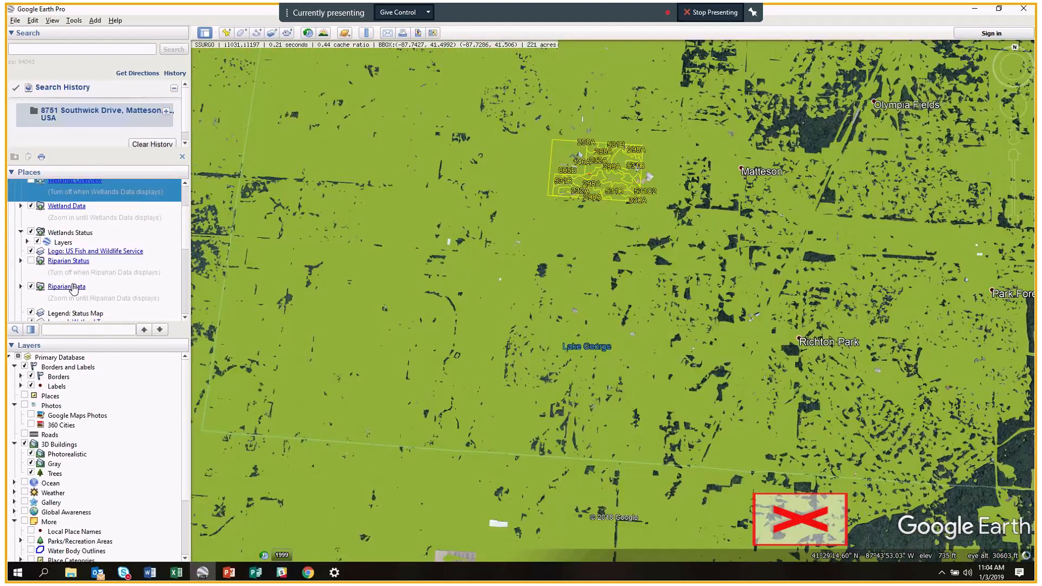
{"action": "scroll", "coordinate": [75, 290], "scroll_direction": "up", "scroll_amount": 1}
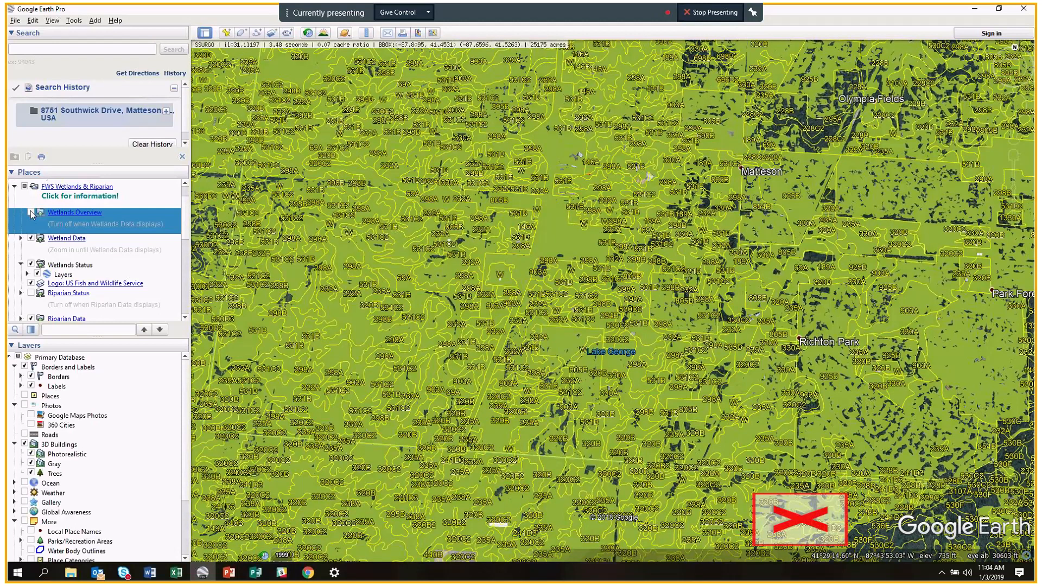
{"action": "left_click", "coordinate": [31, 213]}
{"action": "left_click", "coordinate": [31, 213]}
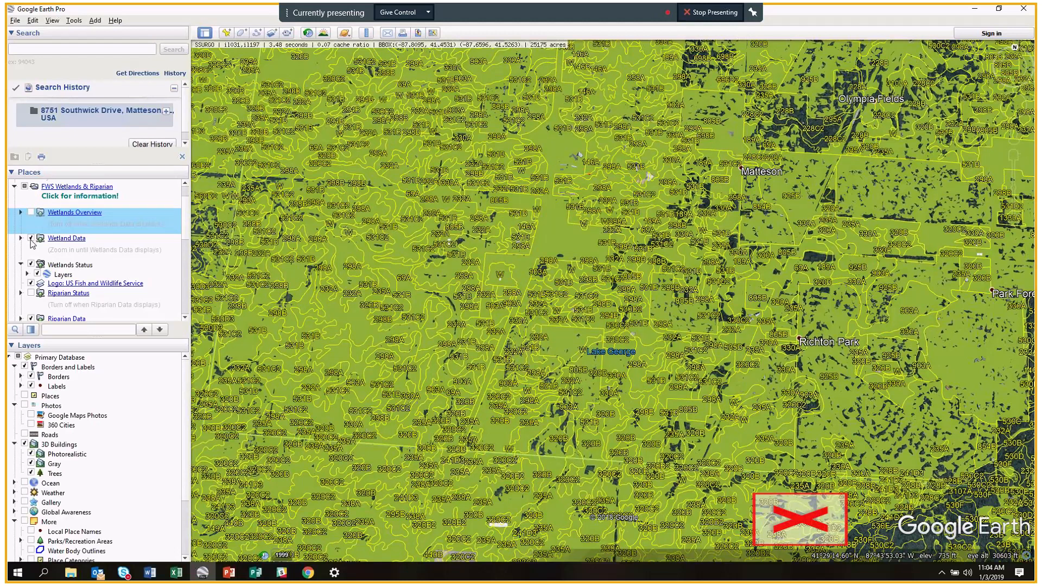
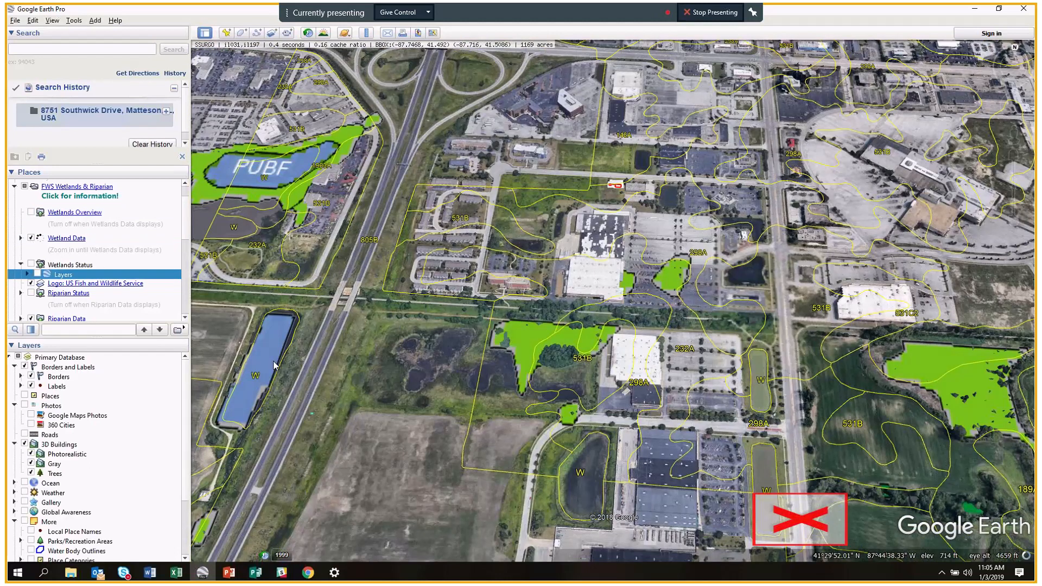
Zoom out, then pan and zoom in on the PEM1C wetland polygon south of the store.
{"action": "scroll", "coordinate": [399, 359], "scroll_direction": "down", "scroll_amount": 3}
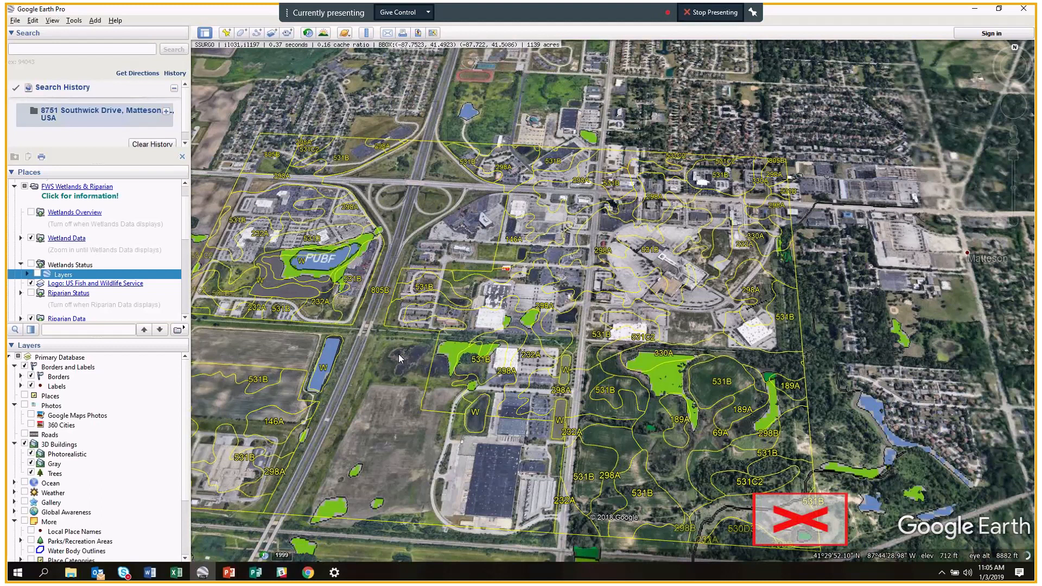
{"action": "scroll", "coordinate": [87, 283], "scroll_direction": "down", "scroll_amount": 2}
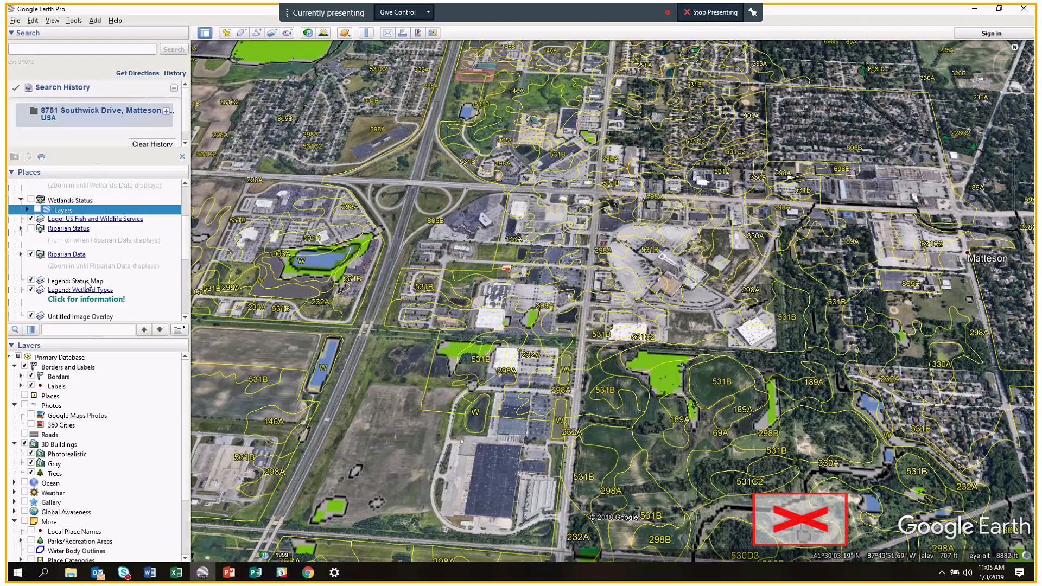
{"action": "scroll", "coordinate": [87, 283], "scroll_direction": "down", "scroll_amount": 1}
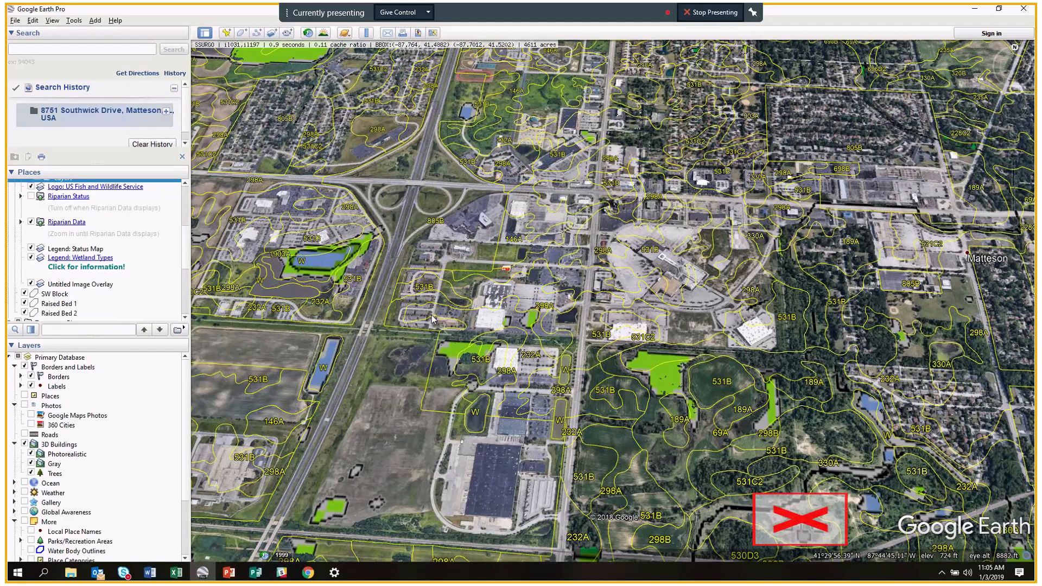
{"action": "scroll", "coordinate": [644, 349], "scroll_direction": "up", "scroll_amount": 2}
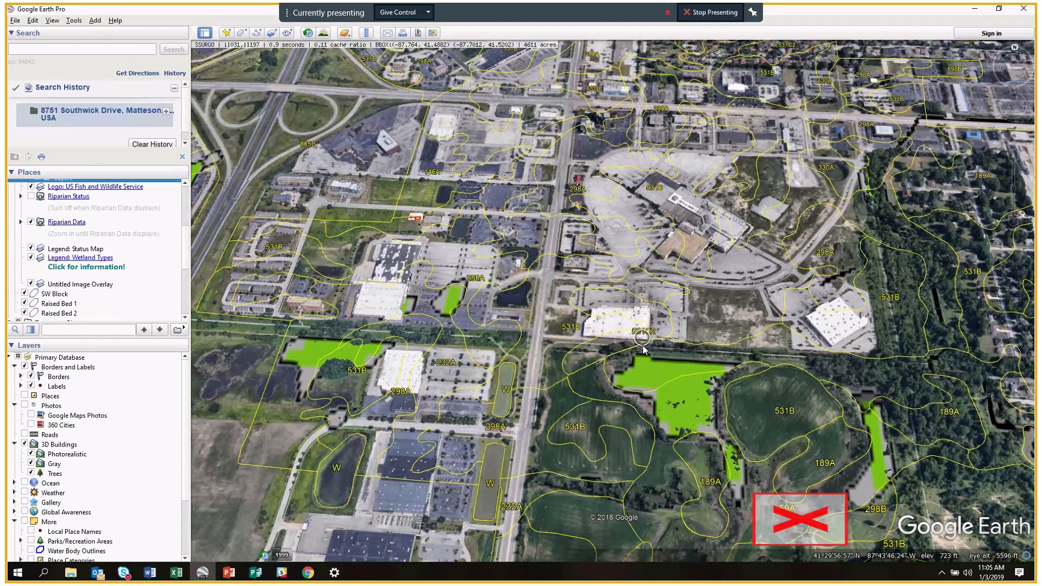
{"action": "left_click_drag", "start_coordinate": [336, 340], "coordinate": [559, 352]}
{"action": "scroll", "coordinate": [560, 352], "scroll_direction": "up", "scroll_amount": 1}
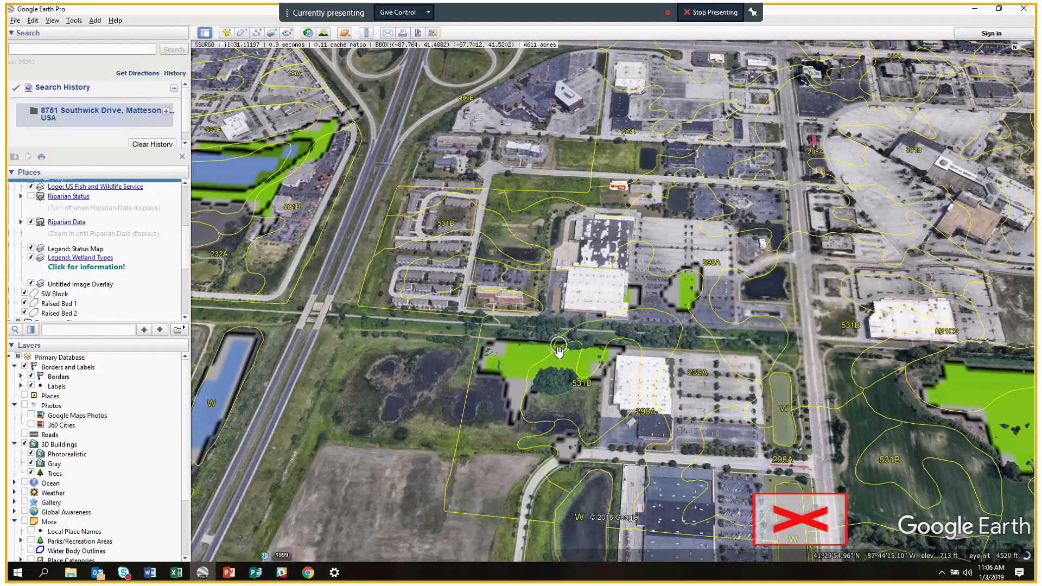
{"action": "scroll", "coordinate": [559, 351], "scroll_direction": "up", "scroll_amount": 2}
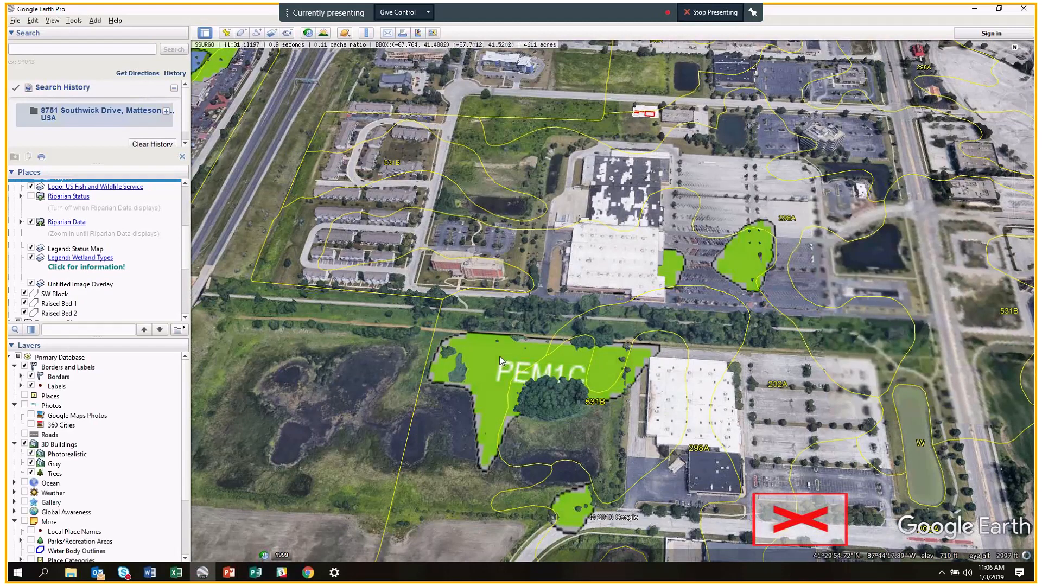
{"action": "scroll", "coordinate": [501, 361], "scroll_direction": "up", "scroll_amount": 1}
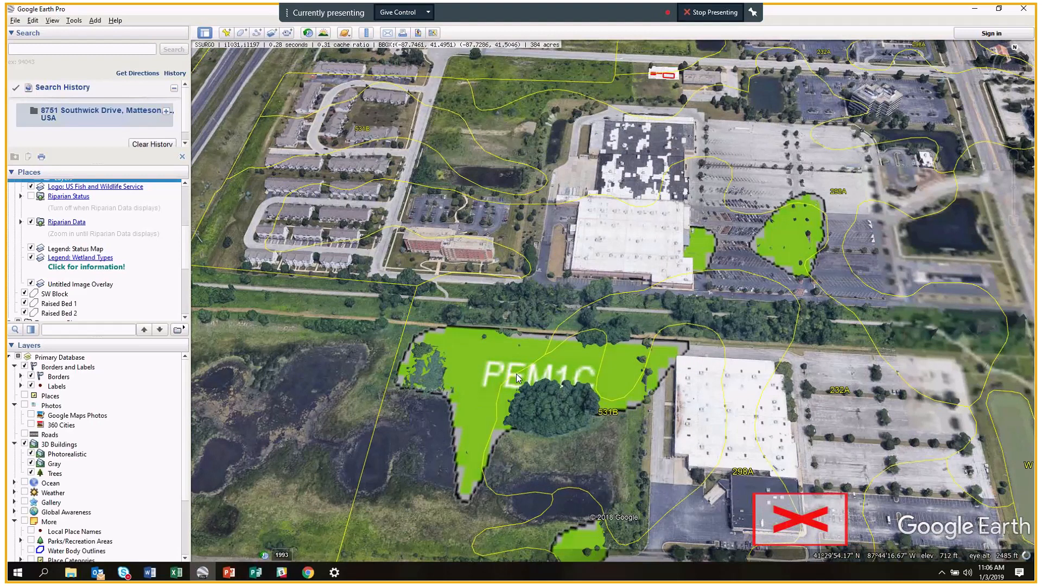
Select the Legend: Wetland Types layer in the Places panel.
{"action": "left_click", "coordinate": [91, 270]}
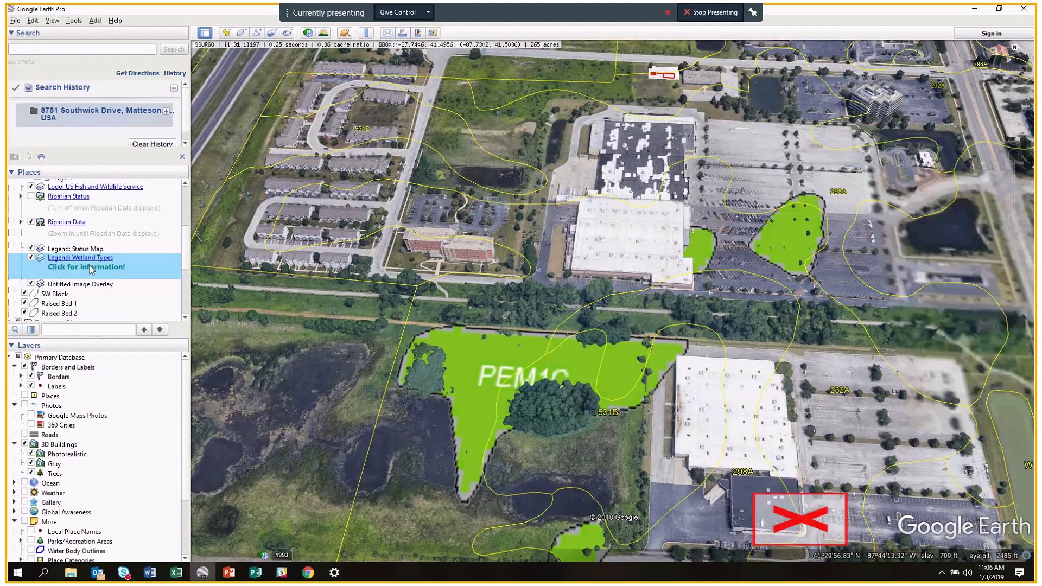
{"action": "scroll", "coordinate": [98, 271], "scroll_direction": "down", "scroll_amount": 3}
{"action": "scroll", "coordinate": [105, 276], "scroll_direction": "up", "scroll_amount": 3}
Pan and zoom to centre the store building with the plan overlay on the lot north of it.
{"action": "left_click_drag", "start_coordinate": [553, 155], "coordinate": [542, 203]}
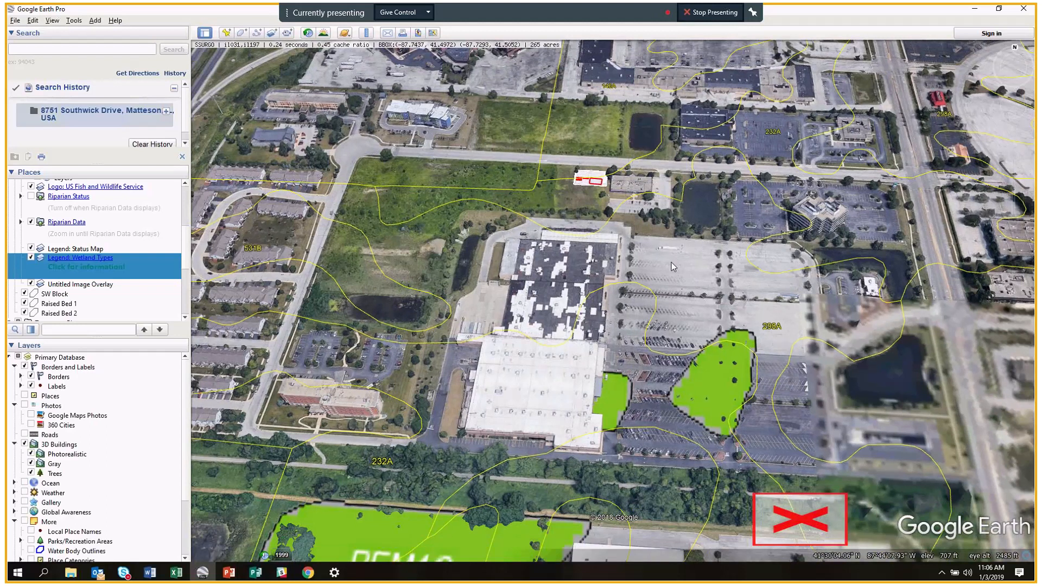
{"action": "scroll", "coordinate": [672, 266], "scroll_direction": "down", "scroll_amount": 3}
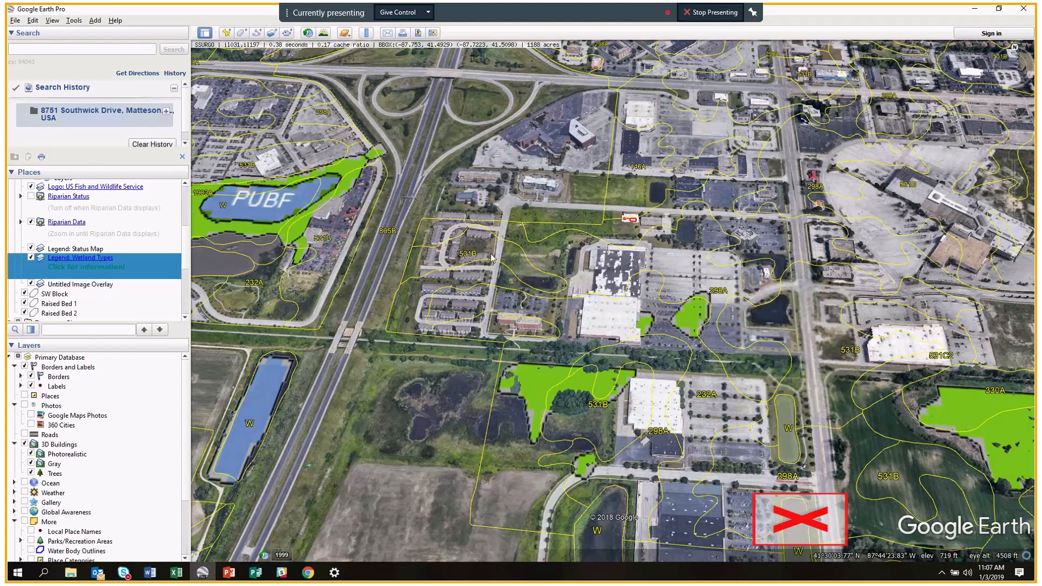
{"action": "scroll", "coordinate": [491, 258], "scroll_direction": "up", "scroll_amount": 2}
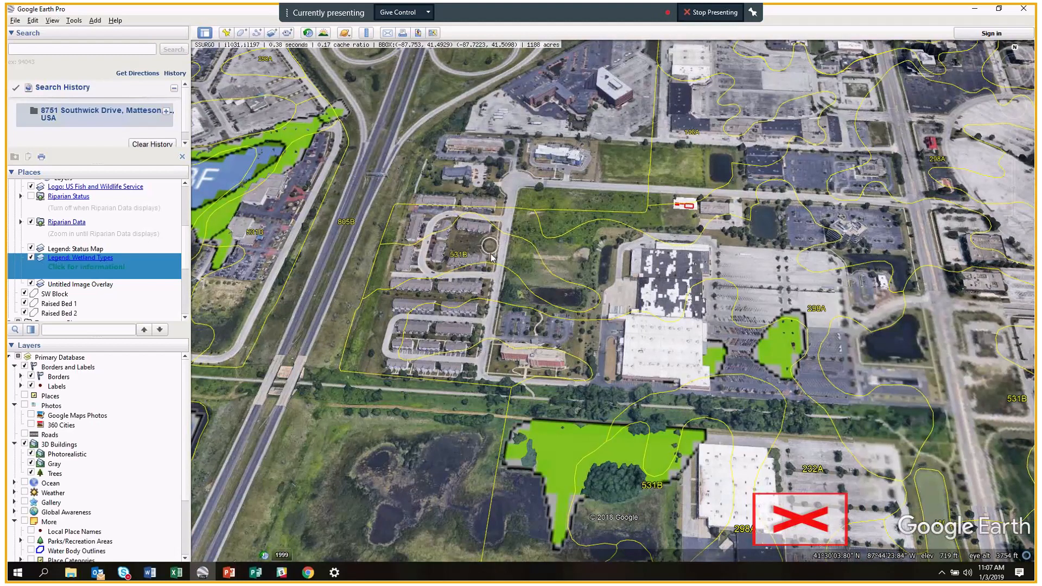
{"action": "scroll", "coordinate": [491, 257], "scroll_direction": "up", "scroll_amount": 2}
{"action": "left_click_drag", "start_coordinate": [787, 329], "coordinate": [627, 326]}
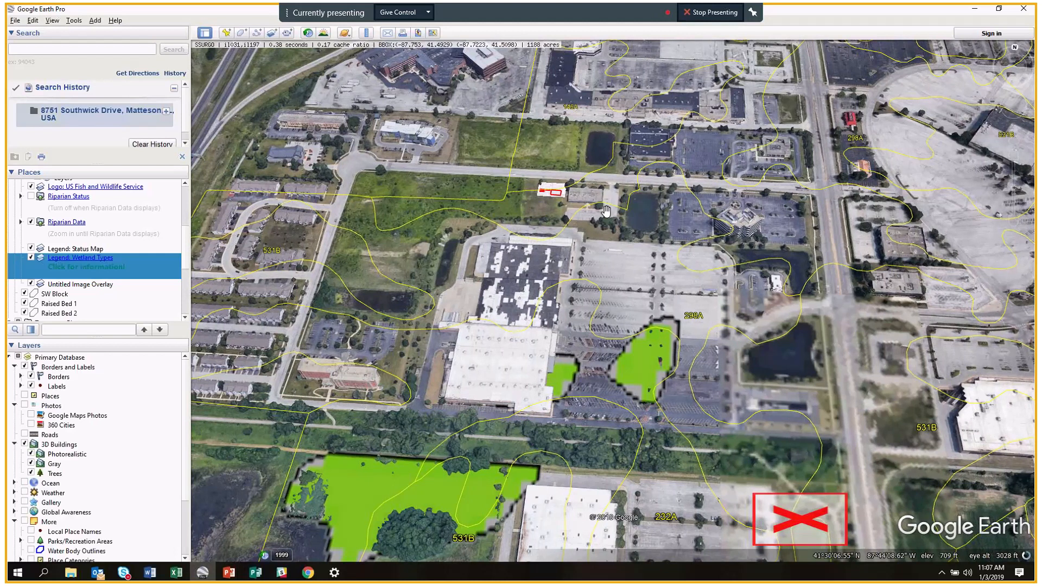
{"action": "left_click_drag", "start_coordinate": [185, 235], "coordinate": [188, 197]}
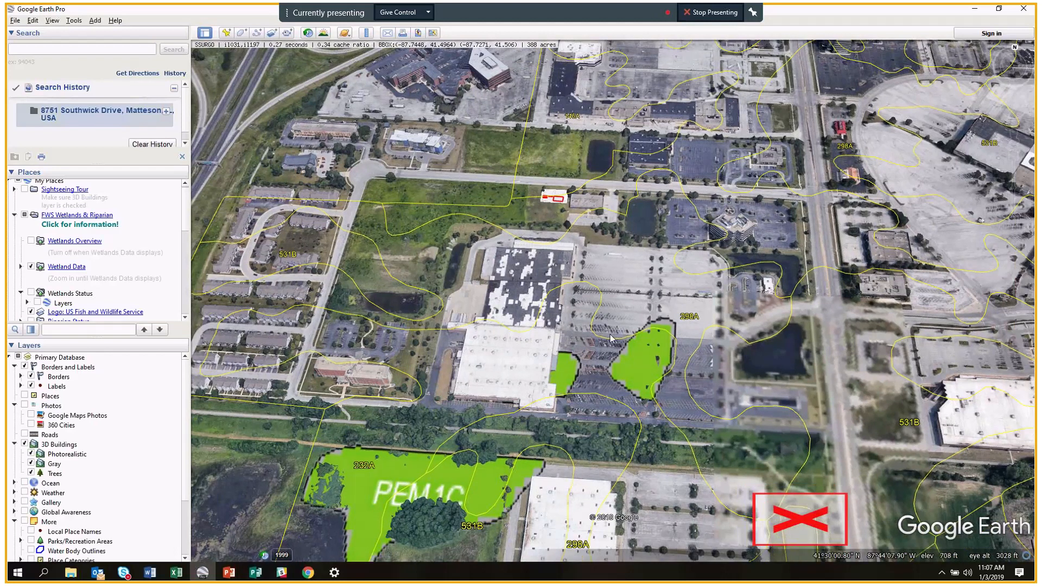
Zoom in close on the white garden-plan overlay with red beds on the grassy lot.
{"action": "scroll", "coordinate": [611, 339], "scroll_direction": "down", "scroll_amount": 3}
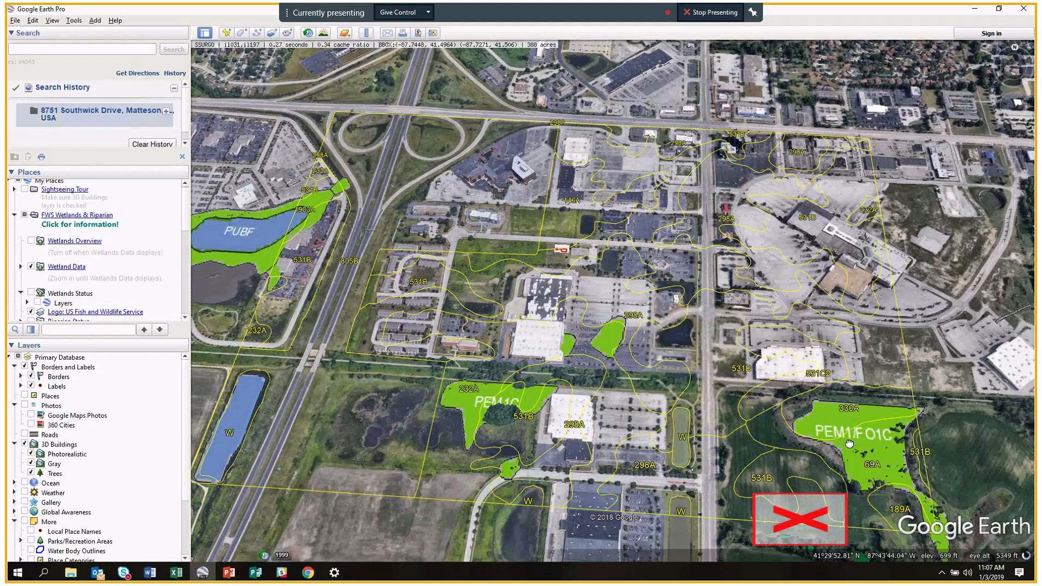
{"action": "scroll", "coordinate": [537, 228], "scroll_direction": "up", "scroll_amount": 2}
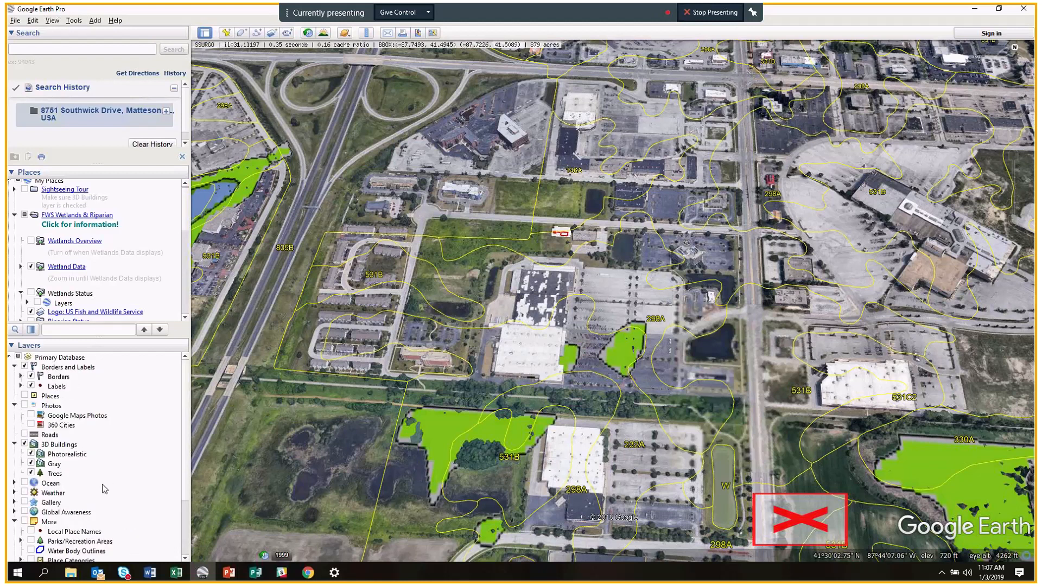
{"action": "scroll", "coordinate": [480, 228], "scroll_direction": "up", "scroll_amount": 1}
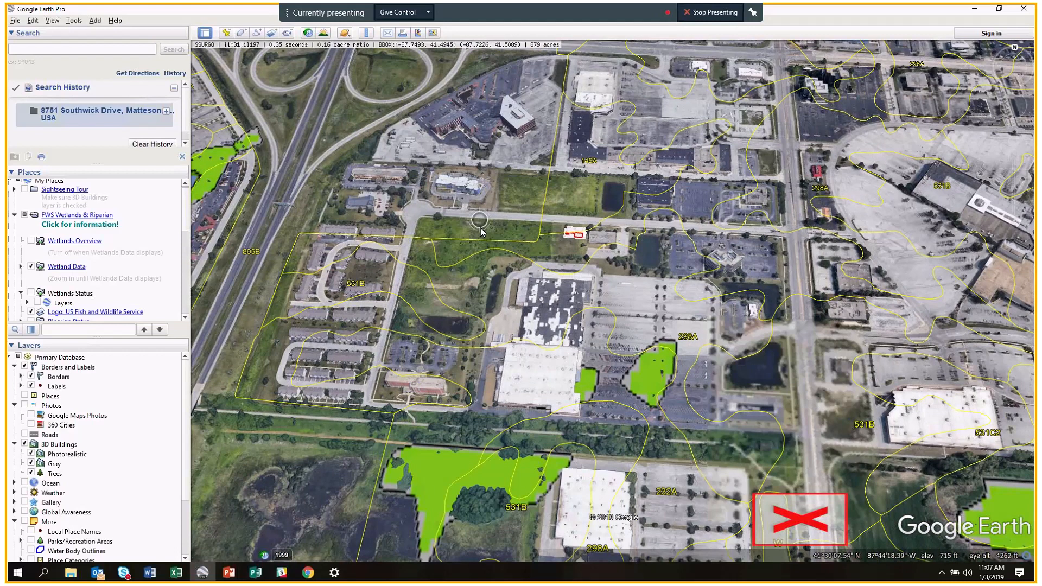
{"action": "scroll", "coordinate": [480, 228], "scroll_direction": "up", "scroll_amount": 3}
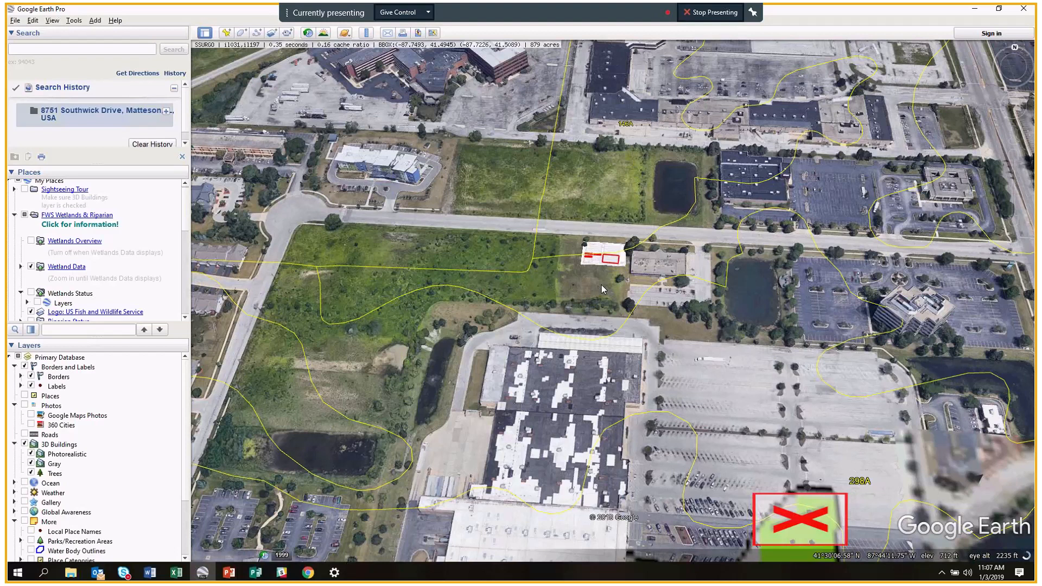
{"action": "scroll", "coordinate": [602, 285], "scroll_direction": "up", "scroll_amount": 2}
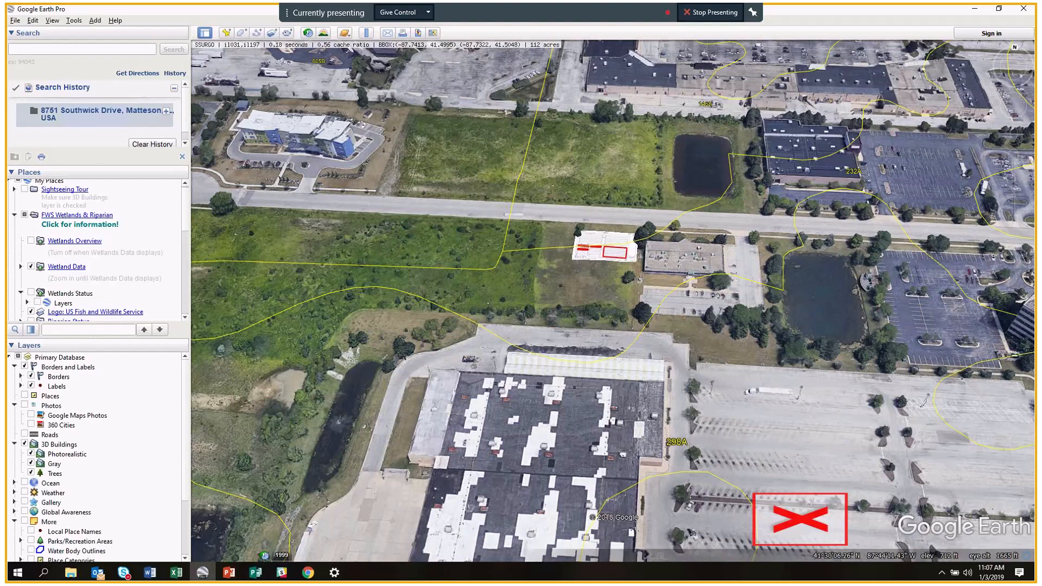
Return from the browser to Google Earth and zoom in toward the garden-plan overlay.
{"action": "key", "text": "alt+Tab"}
{"action": "key", "text": "alt+Tab"}
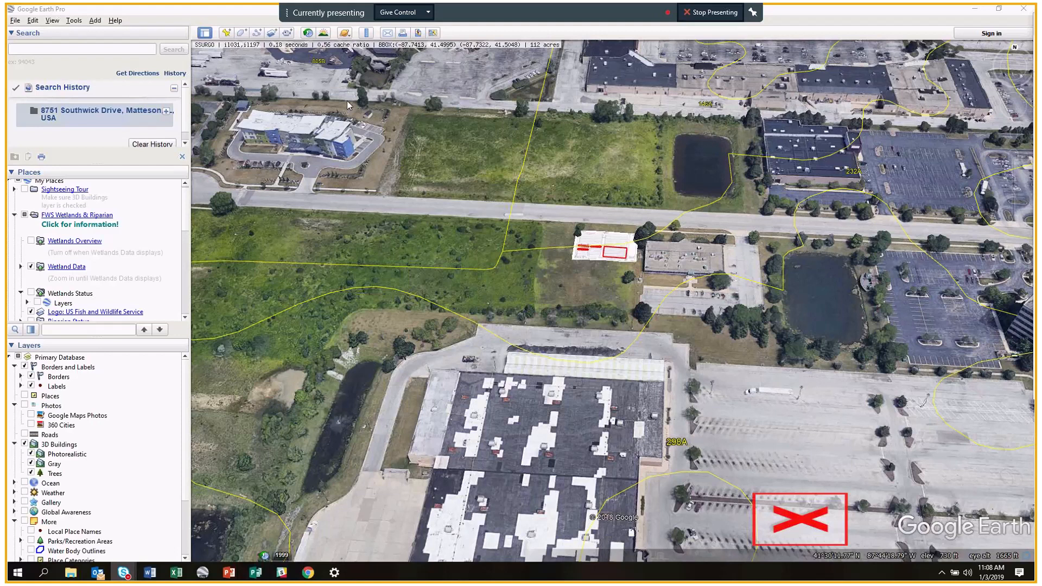
{"action": "left_click", "coordinate": [187, 242]}
{"action": "scroll", "coordinate": [187, 246], "scroll_direction": "up", "scroll_amount": 5}
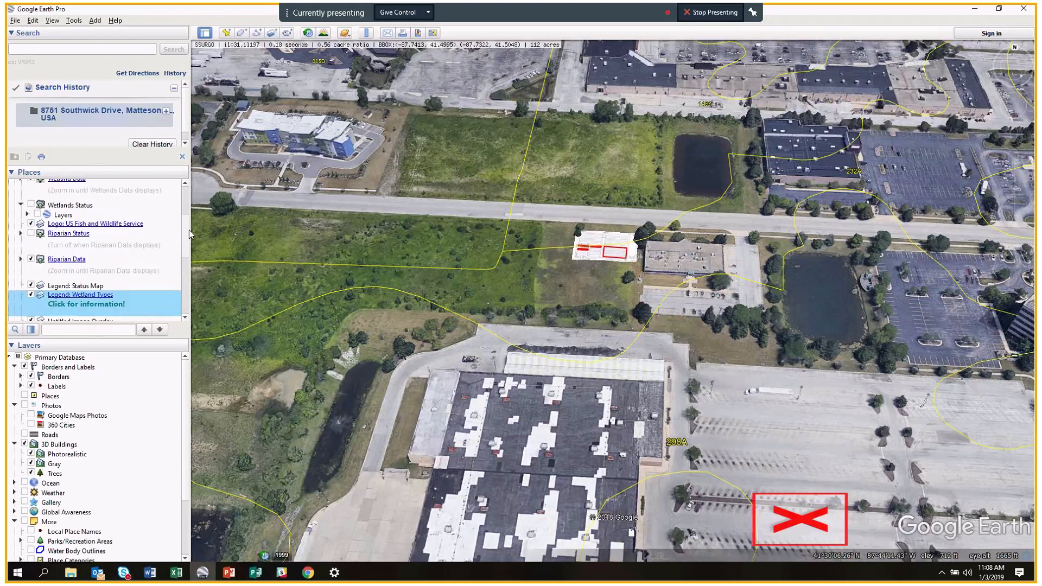
{"action": "scroll", "coordinate": [187, 207], "scroll_direction": "up", "scroll_amount": 1}
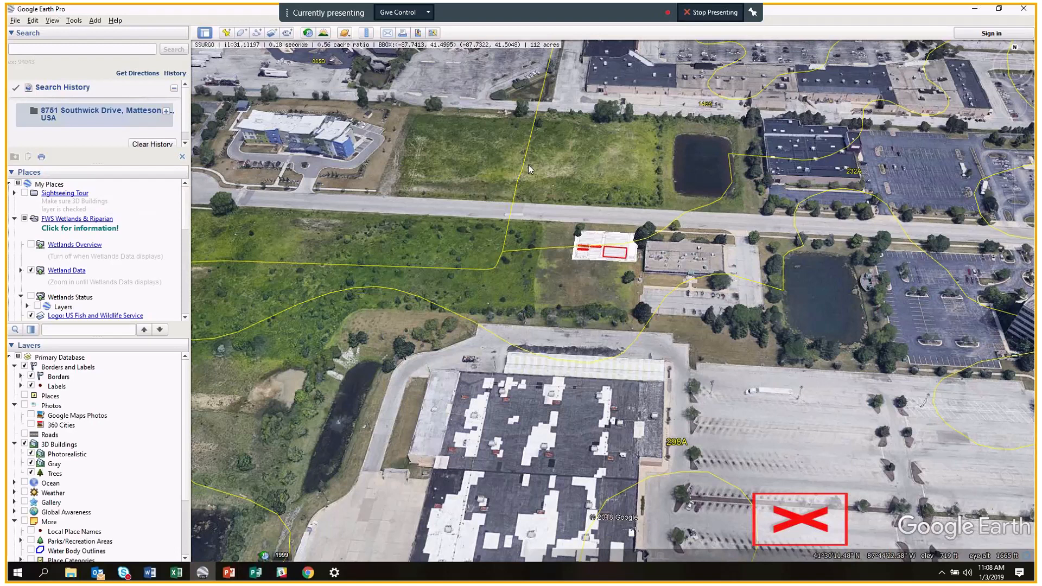
{"action": "scroll", "coordinate": [619, 284], "scroll_direction": "up", "scroll_amount": 2}
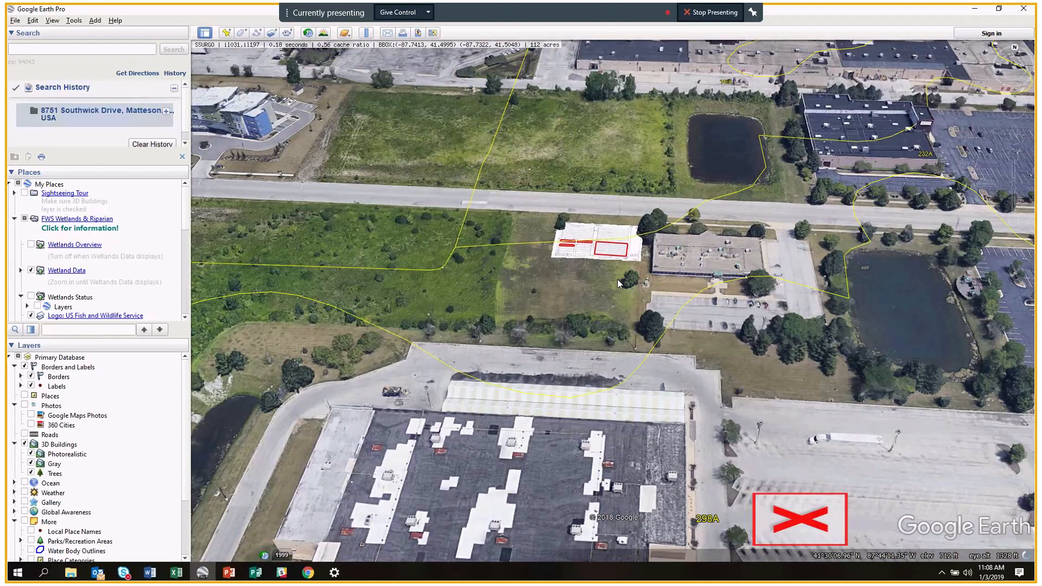
Rotate and tilt around the overlay, adjusting zoom to frame it within soil units 146A and 298A.
{"action": "middle_click_drag", "start_coordinate": [618, 280], "coordinate": [591, 279]}
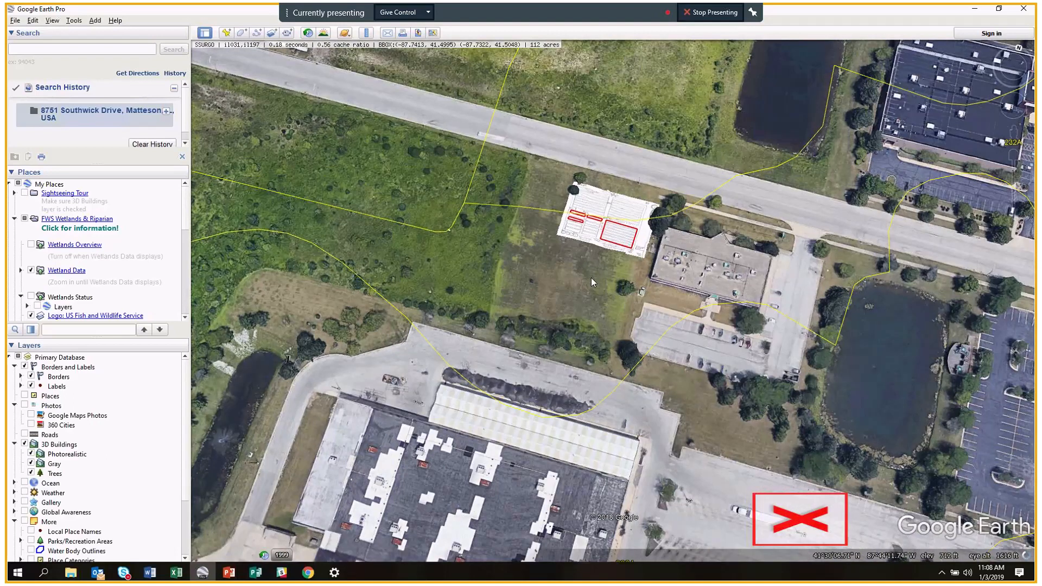
{"action": "right_click_drag", "start_coordinate": [591, 278], "coordinate": [599, 299]}
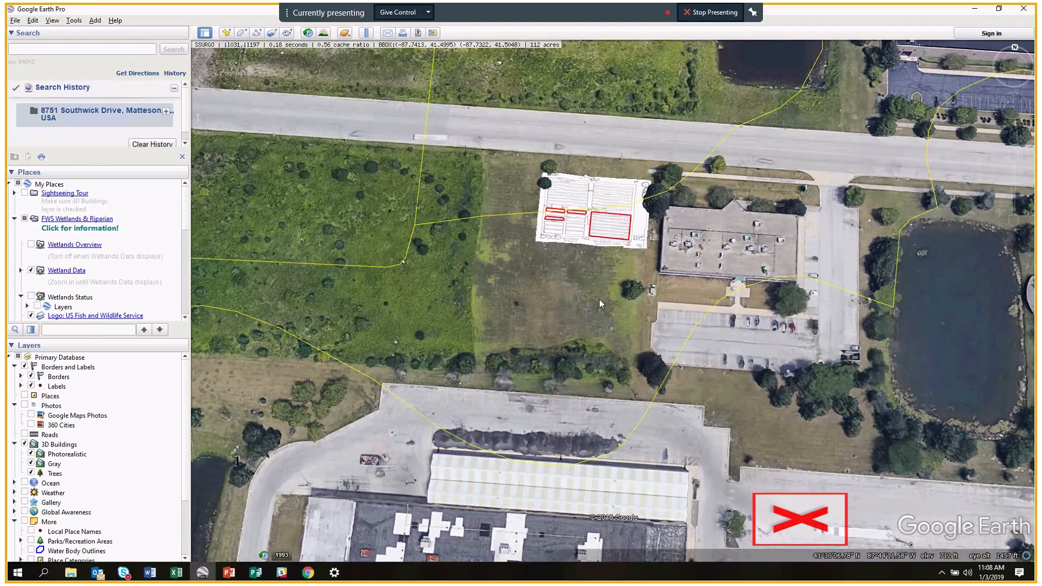
{"action": "middle_click_drag", "start_coordinate": [599, 300], "coordinate": [607, 246]}
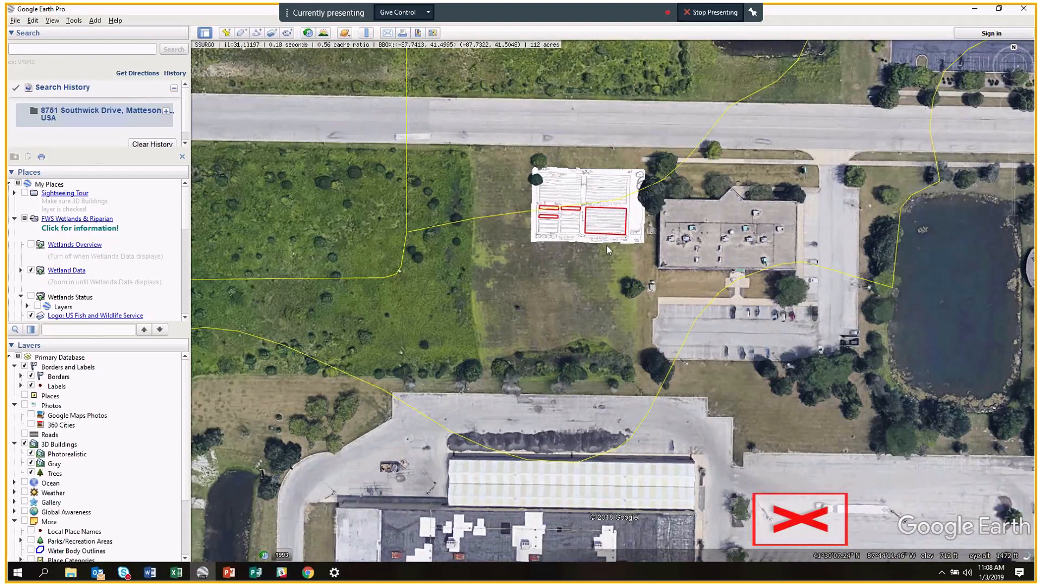
{"action": "scroll", "coordinate": [607, 245], "scroll_direction": "up", "scroll_amount": 2}
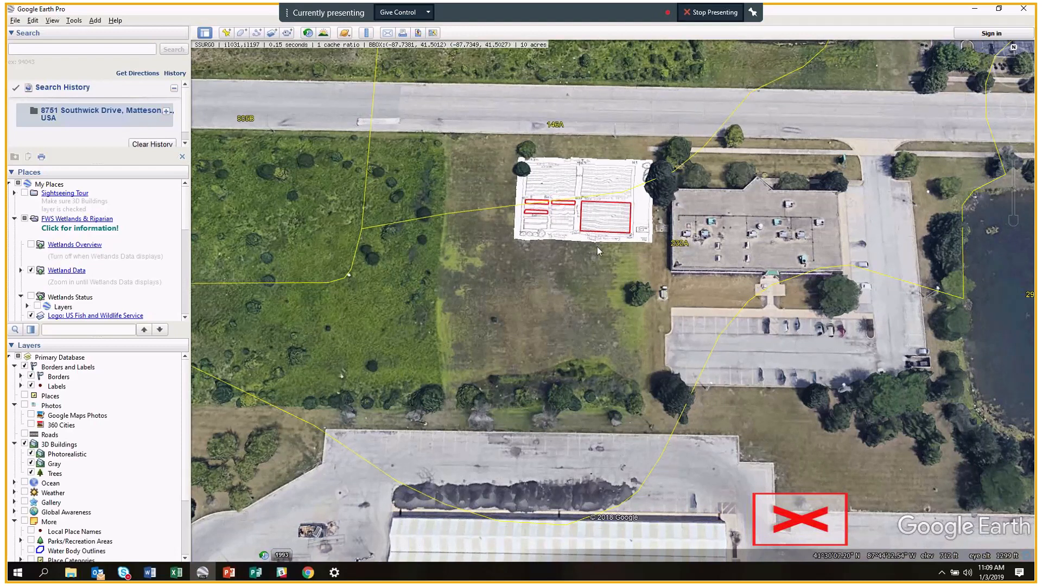
{"action": "scroll", "coordinate": [598, 247], "scroll_direction": "up", "scroll_amount": 2}
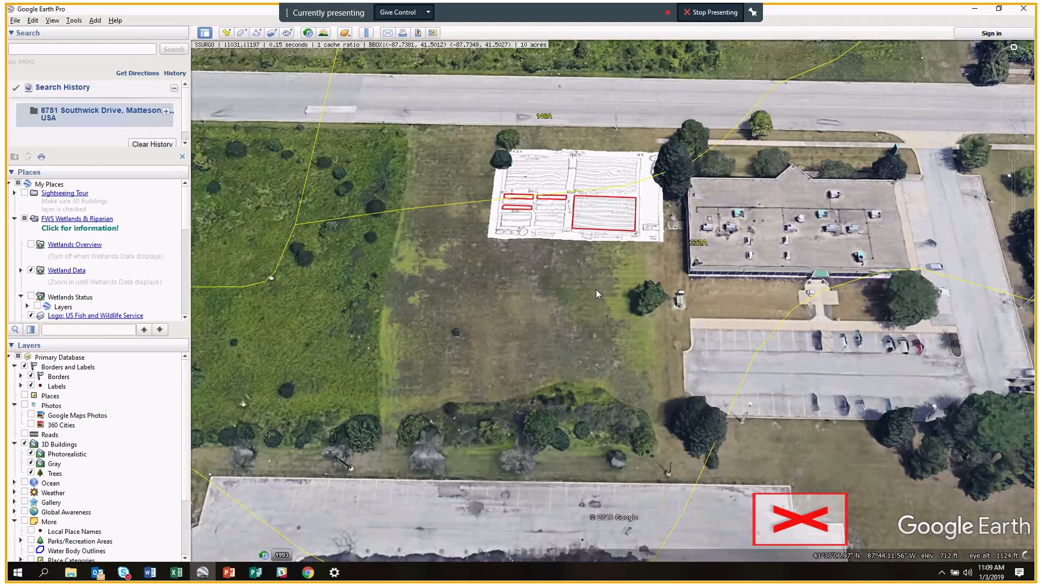
{"action": "scroll", "coordinate": [554, 254], "scroll_direction": "down", "scroll_amount": 2}
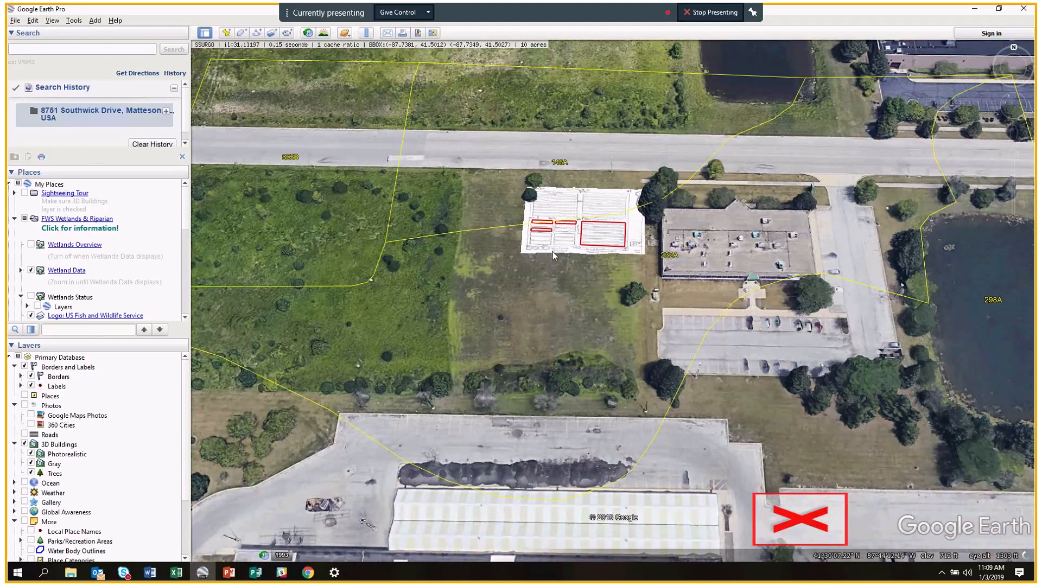
{"action": "scroll", "coordinate": [556, 291], "scroll_direction": "up", "scroll_amount": 2}
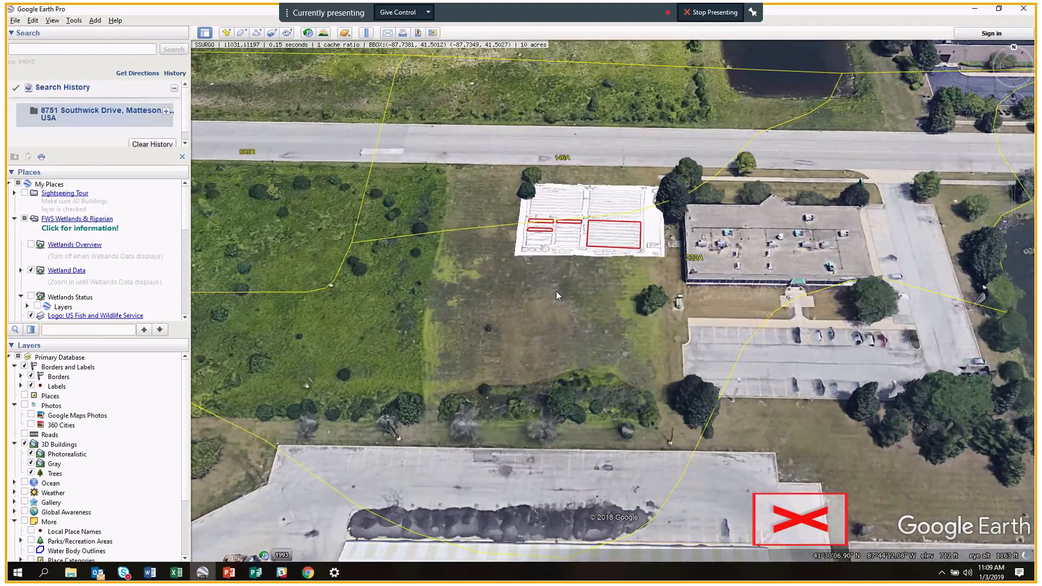
{"action": "scroll", "coordinate": [556, 291], "scroll_direction": "down", "scroll_amount": 1}
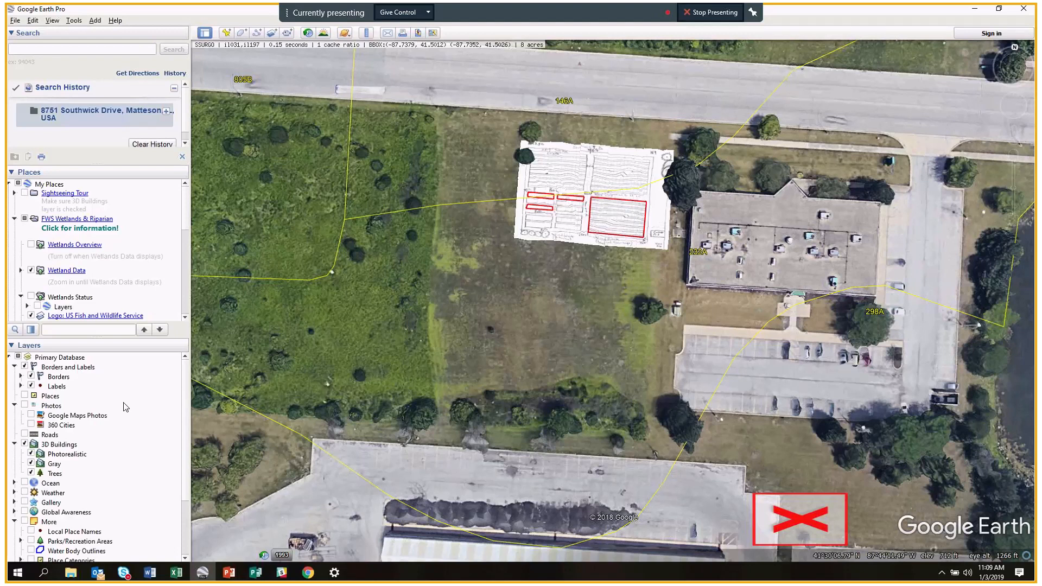
Turn off 3D Buildings and zoom in on the garden plan overlay viewed square-on.
{"action": "left_click", "coordinate": [25, 444]}
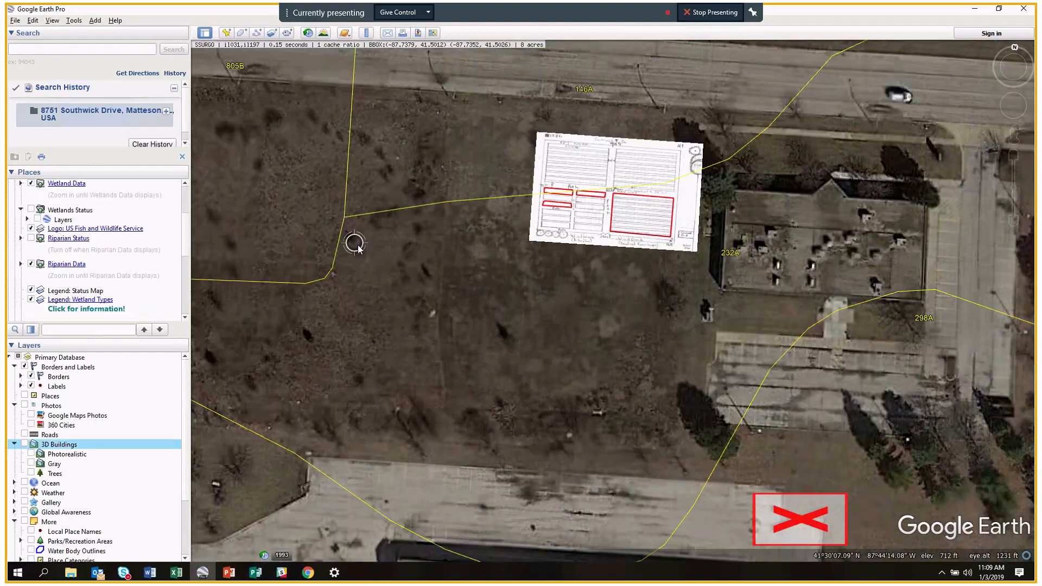
{"action": "left_click_drag", "start_coordinate": [506, 301], "coordinate": [332, 325]}
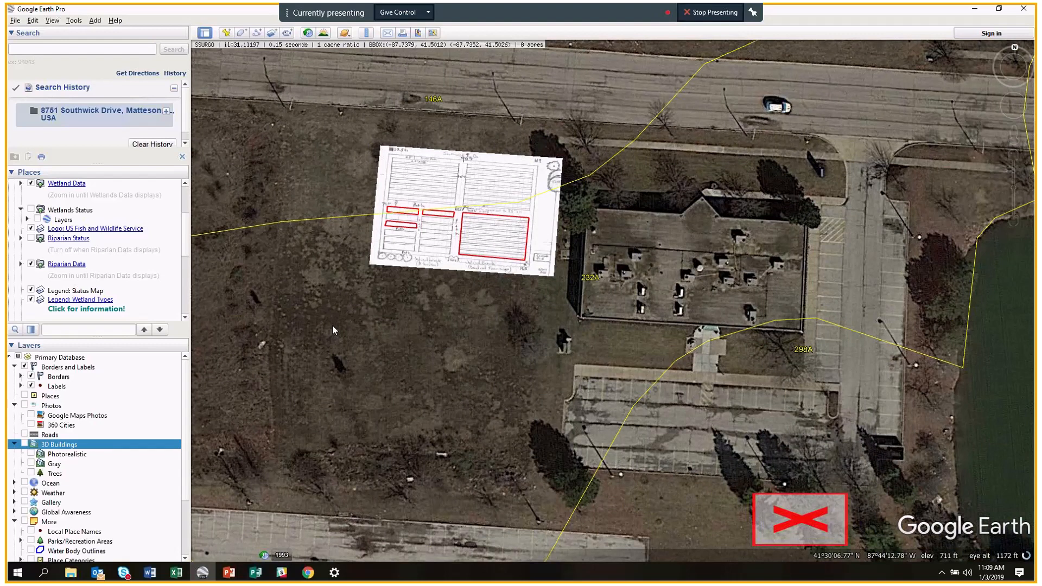
{"action": "scroll", "coordinate": [394, 378], "scroll_direction": "up", "scroll_amount": 2}
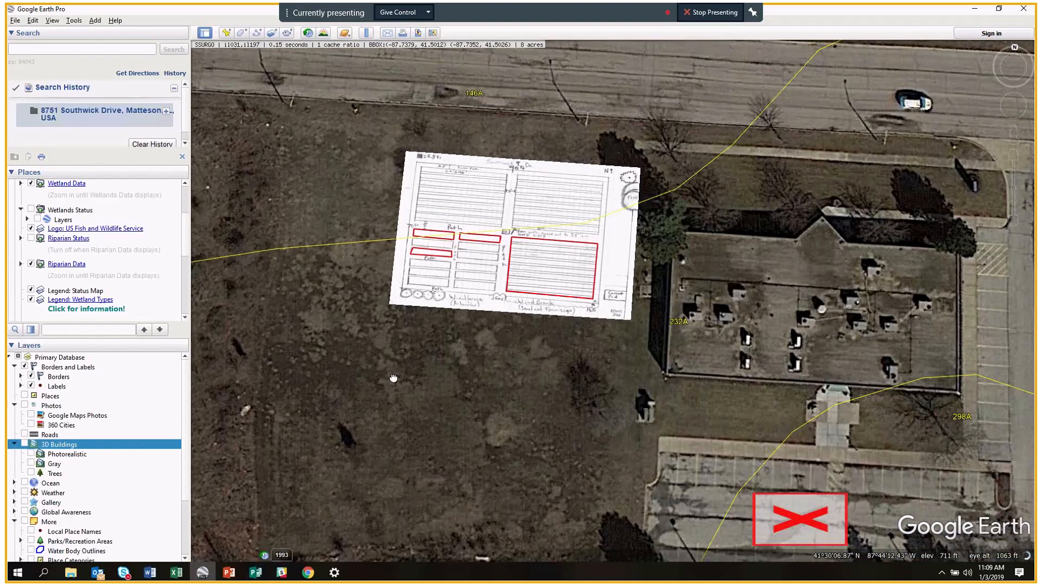
{"action": "middle_click_drag", "start_coordinate": [445, 390], "coordinate": [473, 303]}
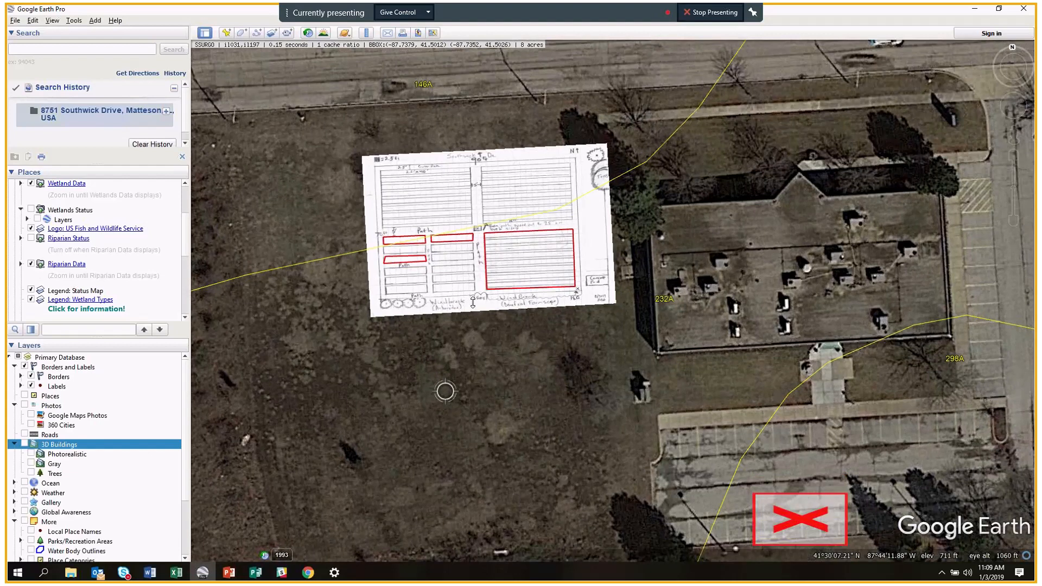
{"action": "scroll", "coordinate": [473, 302], "scroll_direction": "up", "scroll_amount": 1}
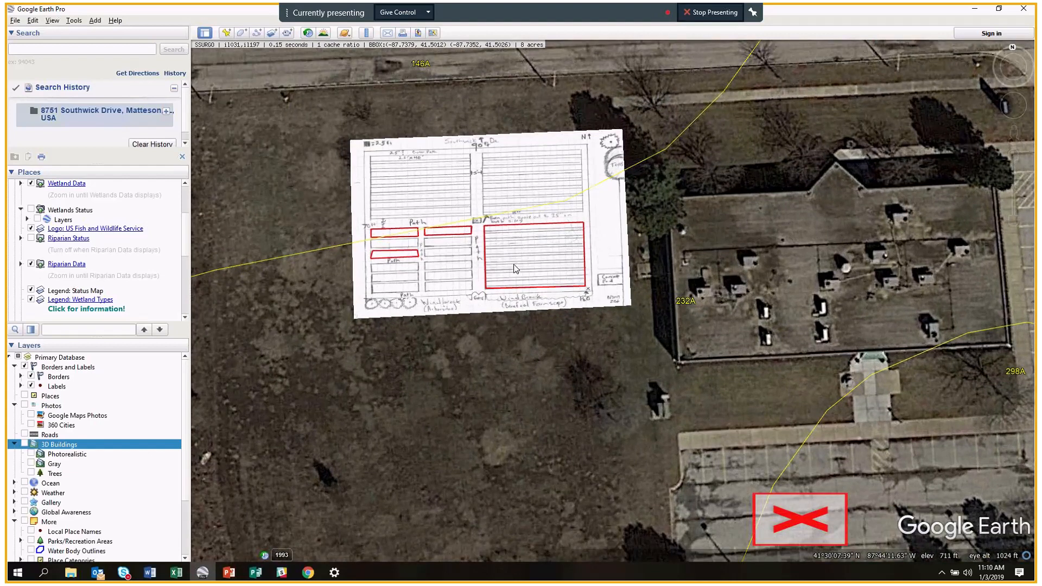
{"action": "scroll", "coordinate": [514, 269], "scroll_direction": "up", "scroll_amount": 1}
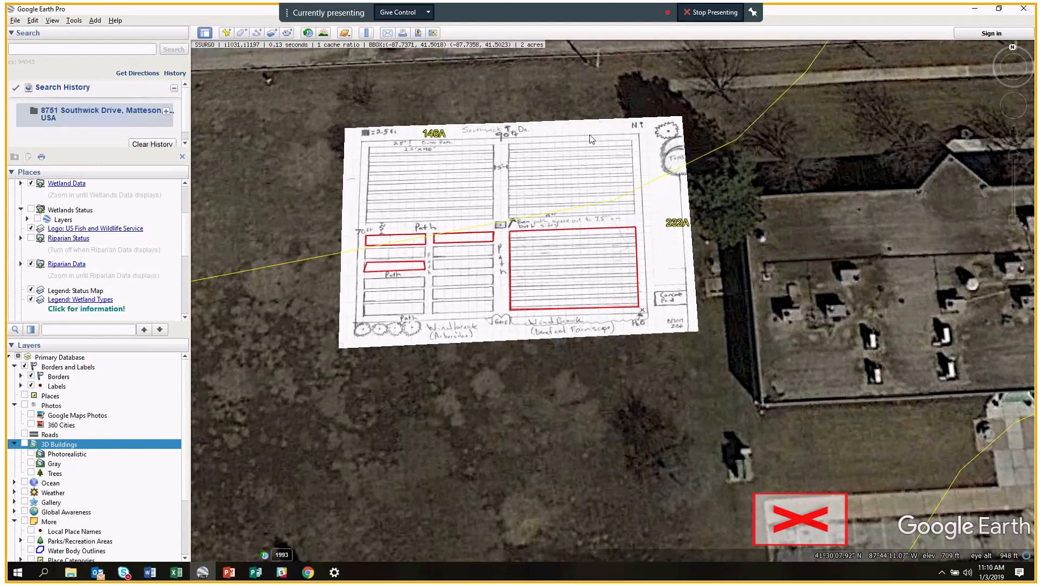
{"action": "scroll", "coordinate": [578, 139], "scroll_direction": "down", "scroll_amount": 1}
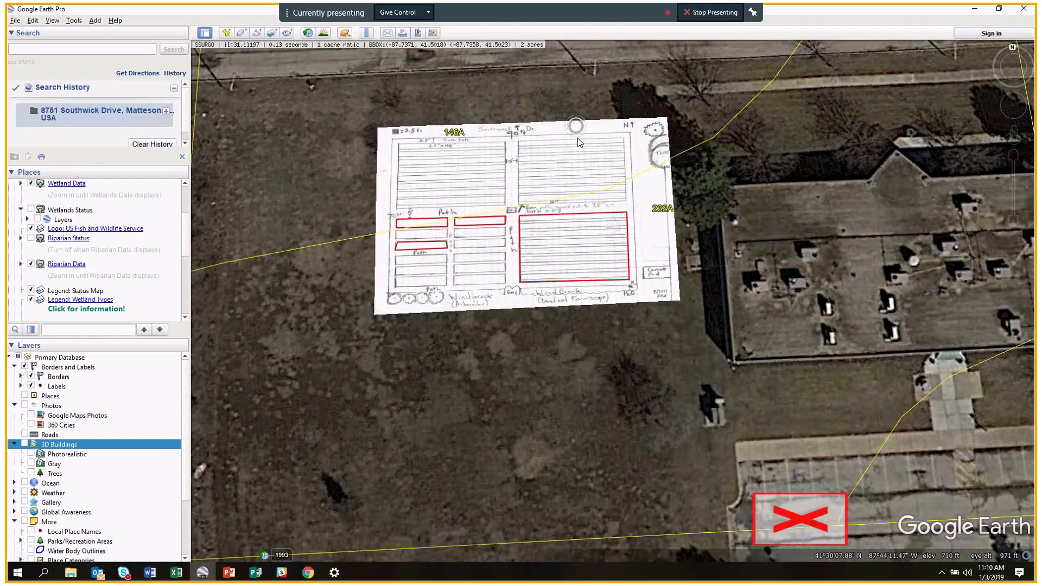
{"action": "scroll", "coordinate": [579, 142], "scroll_direction": "down", "scroll_amount": 1}
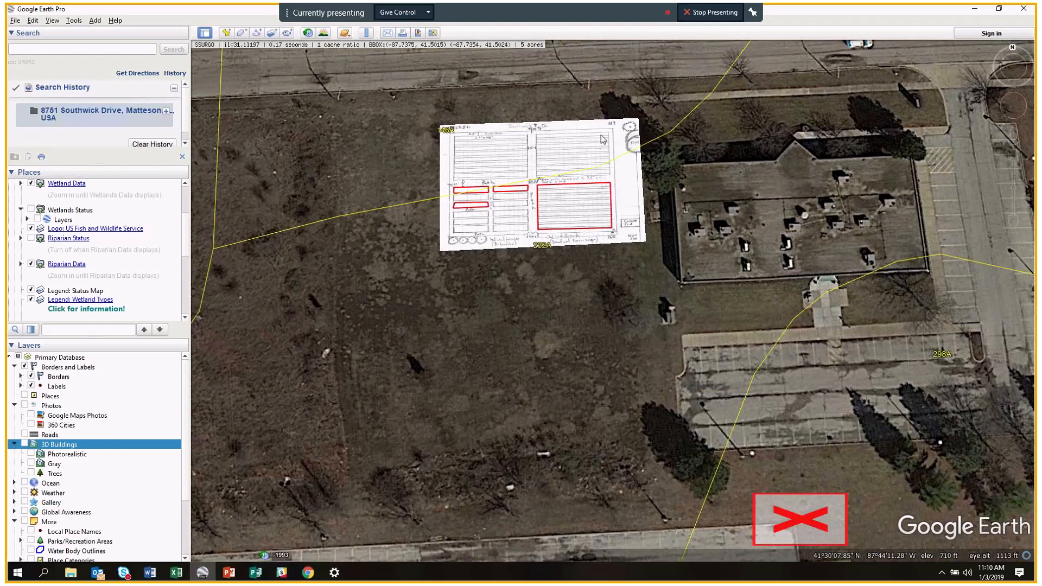
{"action": "scroll", "coordinate": [585, 150], "scroll_direction": "up", "scroll_amount": 1}
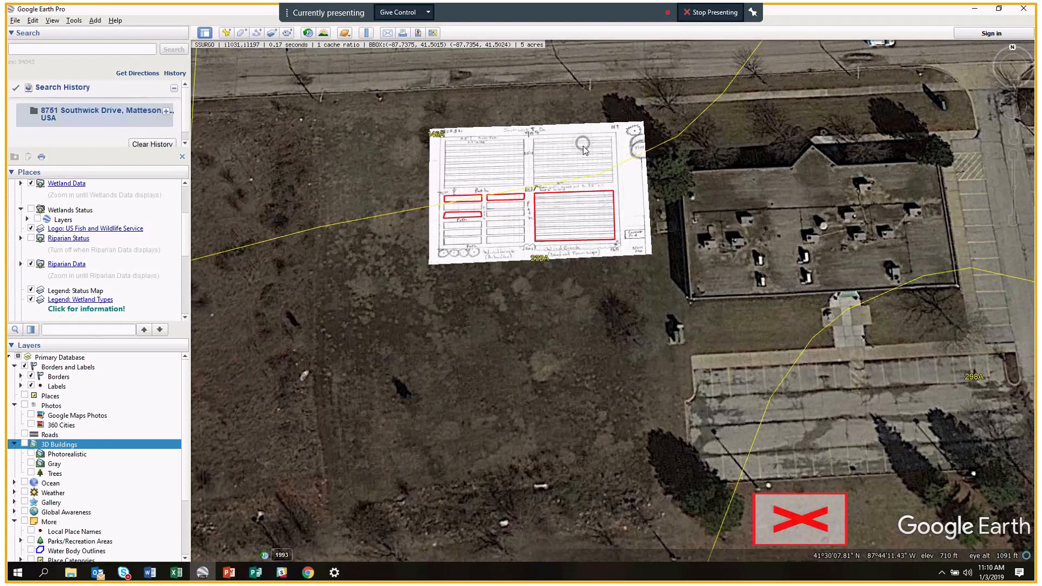
{"action": "scroll", "coordinate": [585, 151], "scroll_direction": "up", "scroll_amount": 1}
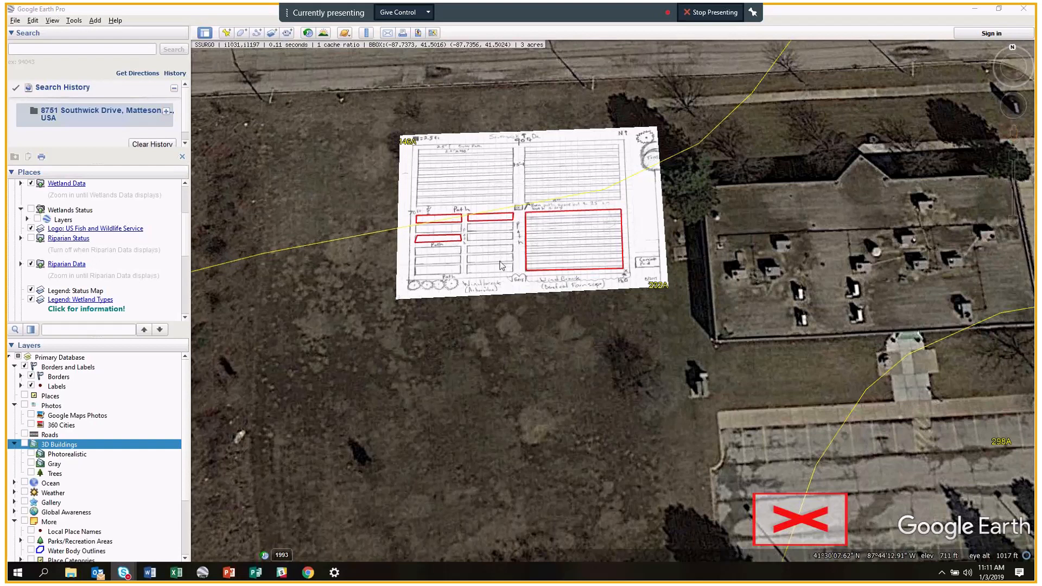
Zoom out to show the road and parcel outlines, then bring the Google Earth Help page over the map.
{"action": "left_click_drag", "start_coordinate": [565, 367], "coordinate": [561, 398]}
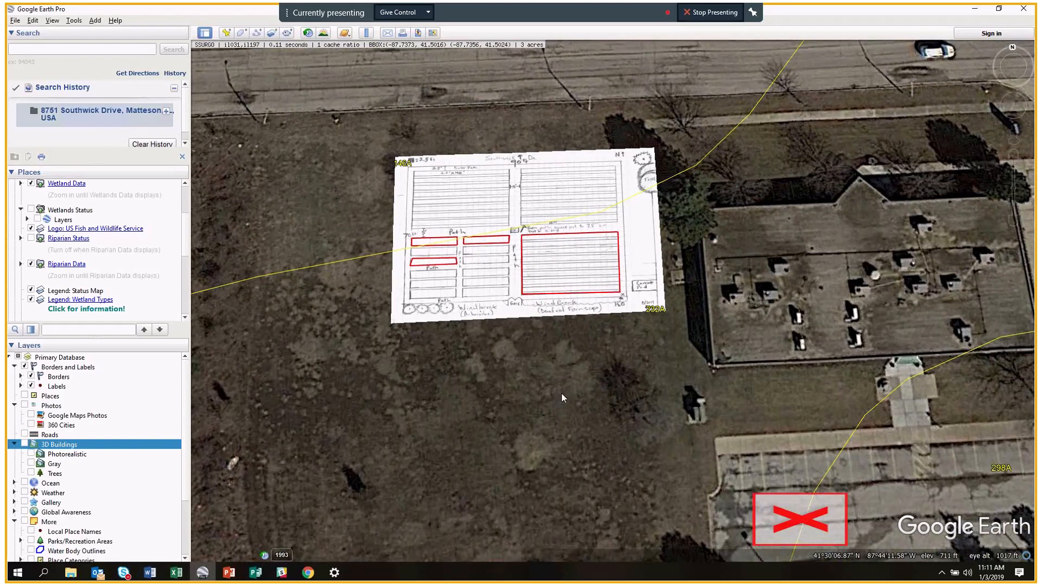
{"action": "scroll", "coordinate": [562, 398], "scroll_direction": "down", "scroll_amount": 2}
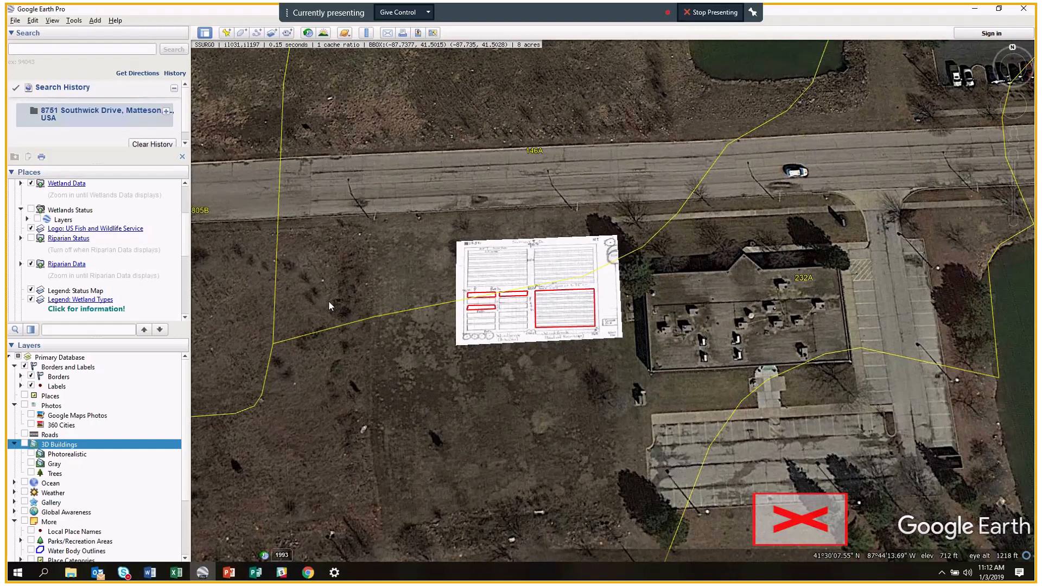
{"action": "left_click_drag", "start_coordinate": [1035, 30], "coordinate": [467, 62]}
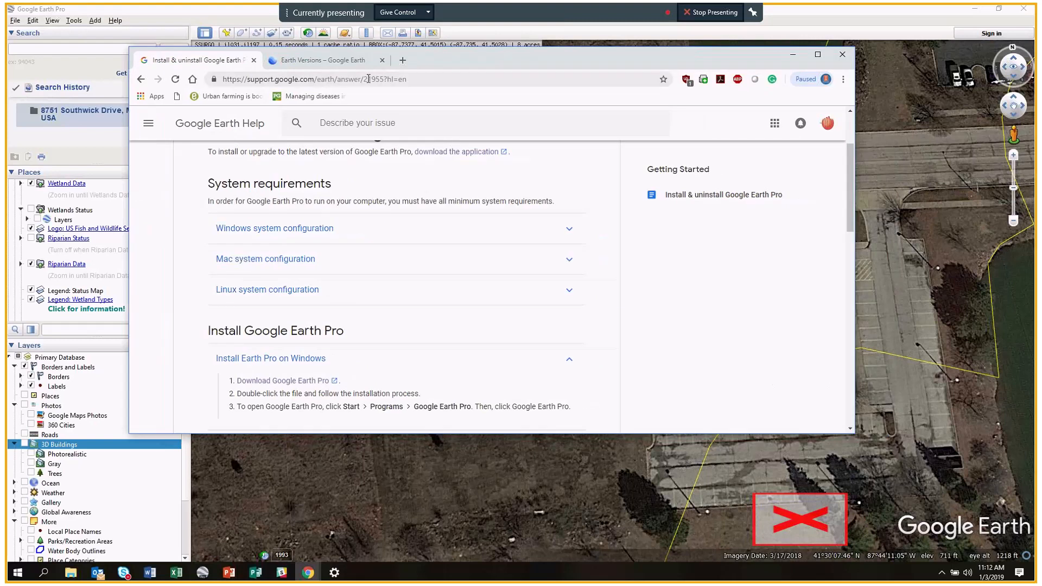
Select the help page's web address and move the Chrome window off to the right.
{"action": "left_click", "coordinate": [368, 79]}
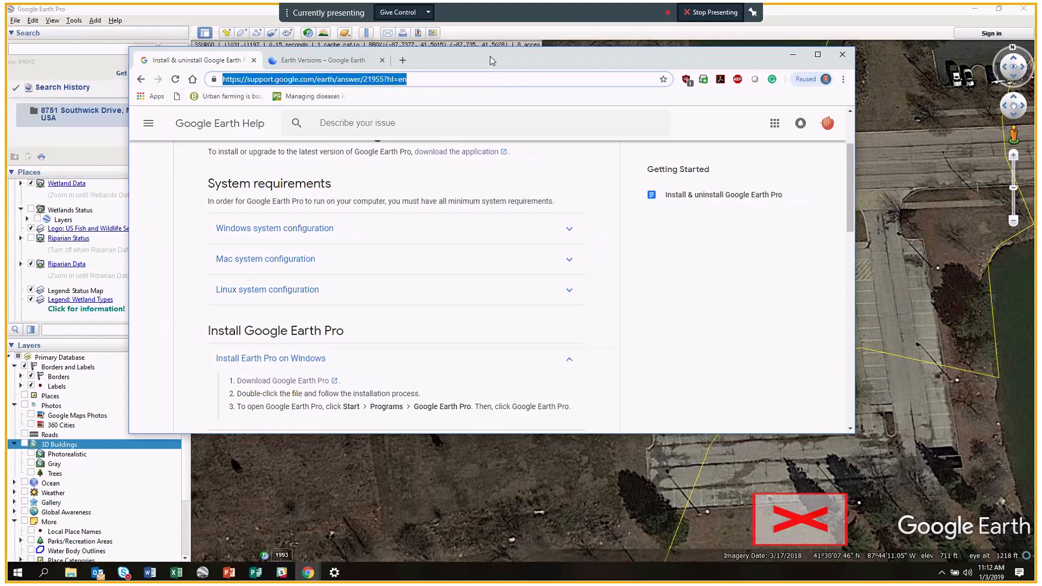
{"action": "left_click_drag", "start_coordinate": [493, 56], "coordinate": [1041, 76]}
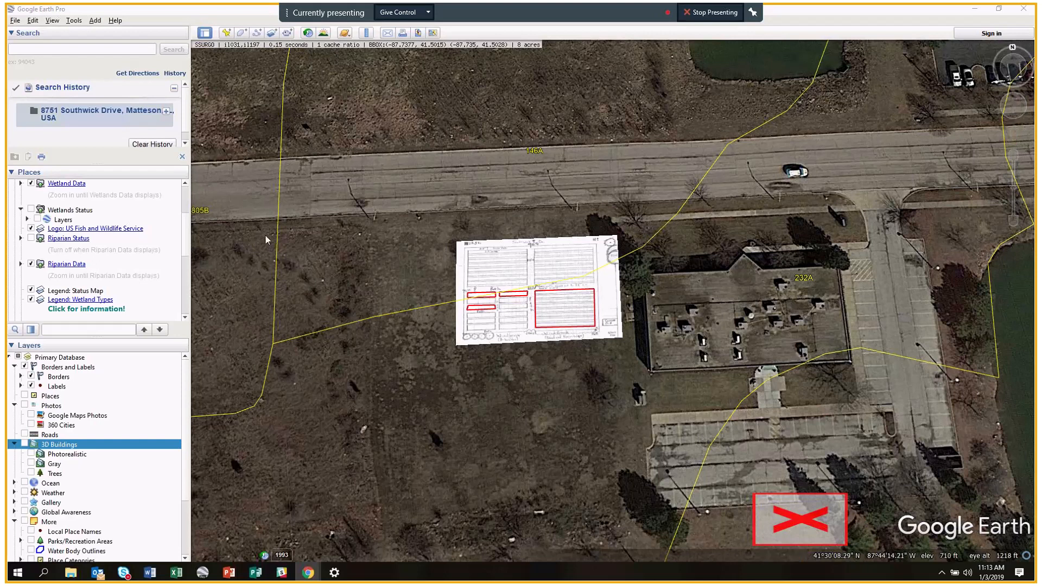
Zoom out and centre the parcel outline holding the small garden-plan overlay among soil units 805B, 146A, 232A.
{"action": "scroll", "coordinate": [144, 424], "scroll_direction": "down", "scroll_amount": 3}
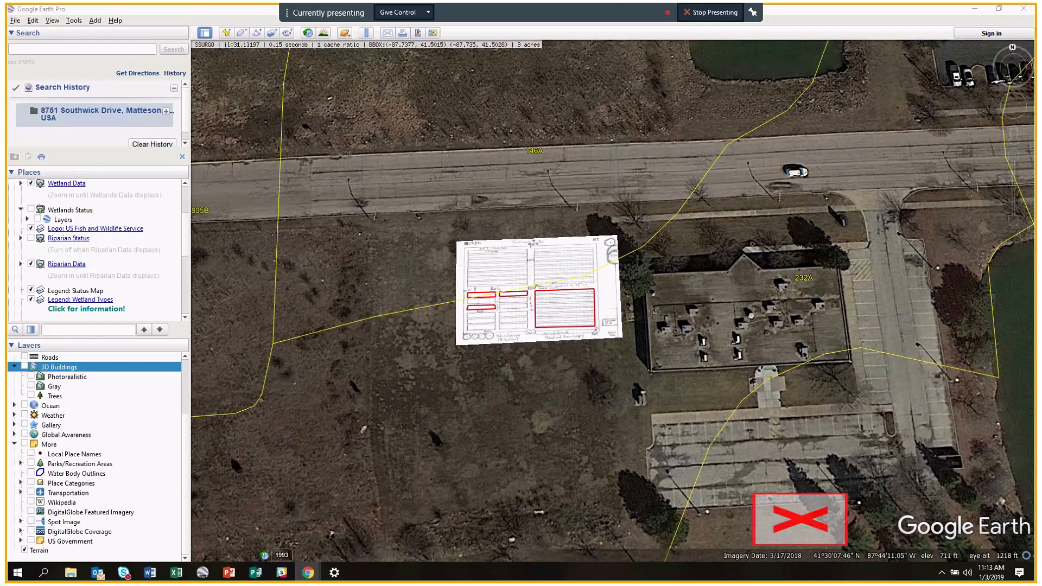
{"action": "scroll", "coordinate": [364, 382], "scroll_direction": "down", "scroll_amount": 2}
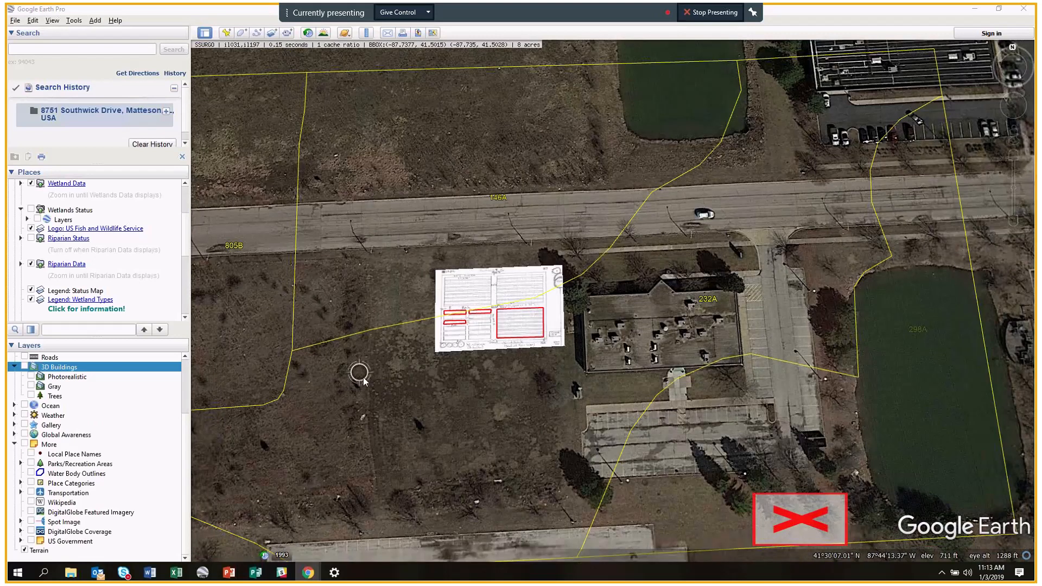
{"action": "scroll", "coordinate": [364, 381], "scroll_direction": "down", "scroll_amount": 3}
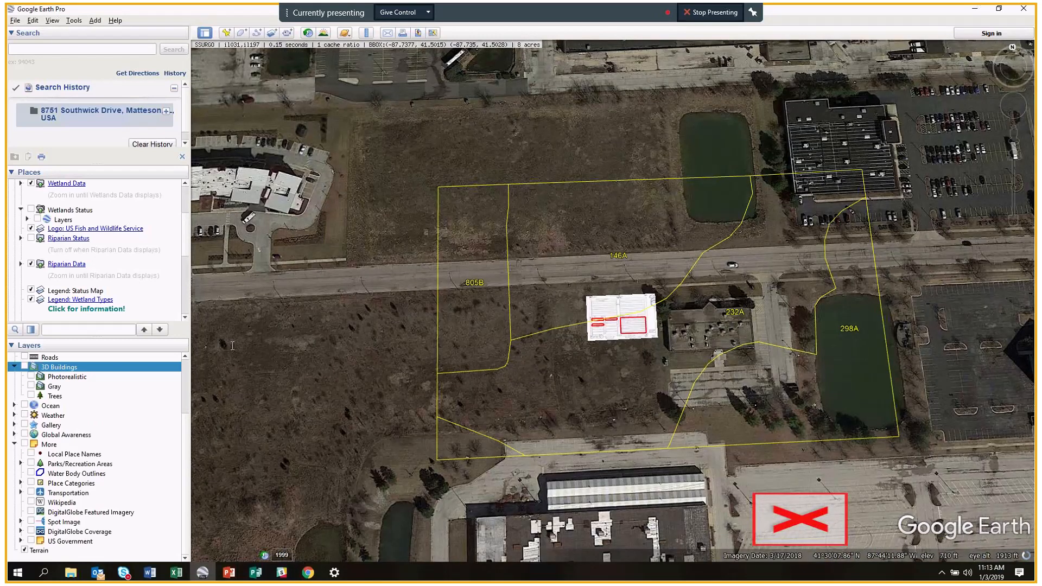
{"action": "left_click_drag", "start_coordinate": [395, 358], "coordinate": [433, 354]}
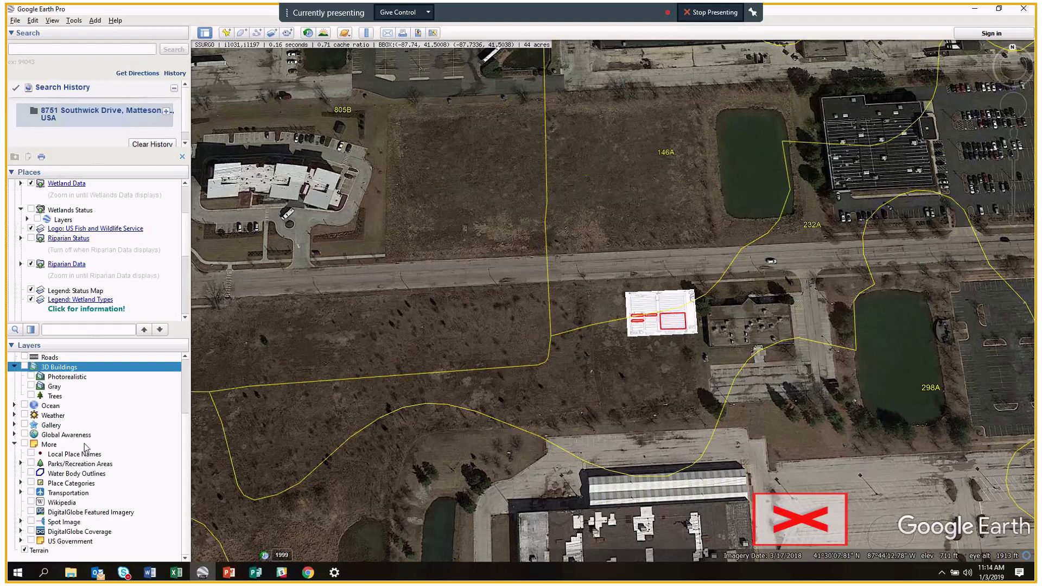
Expand the Global Awareness folder and scroll through sublayers like Greenpeace, WaterAid and WWF Conservation Projects.
{"action": "left_click", "coordinate": [15, 435]}
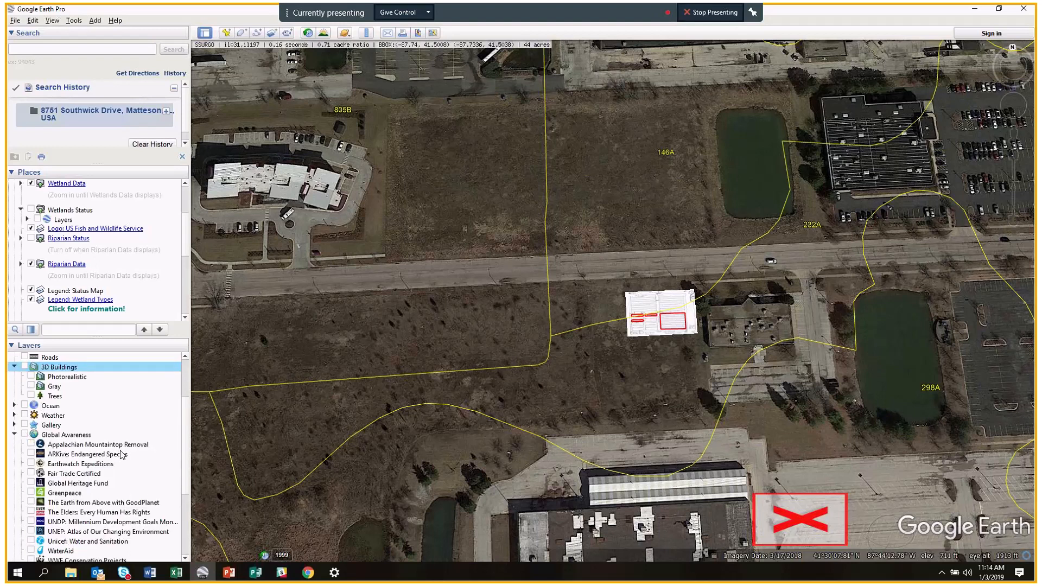
{"action": "scroll", "coordinate": [122, 455], "scroll_direction": "down", "scroll_amount": 4}
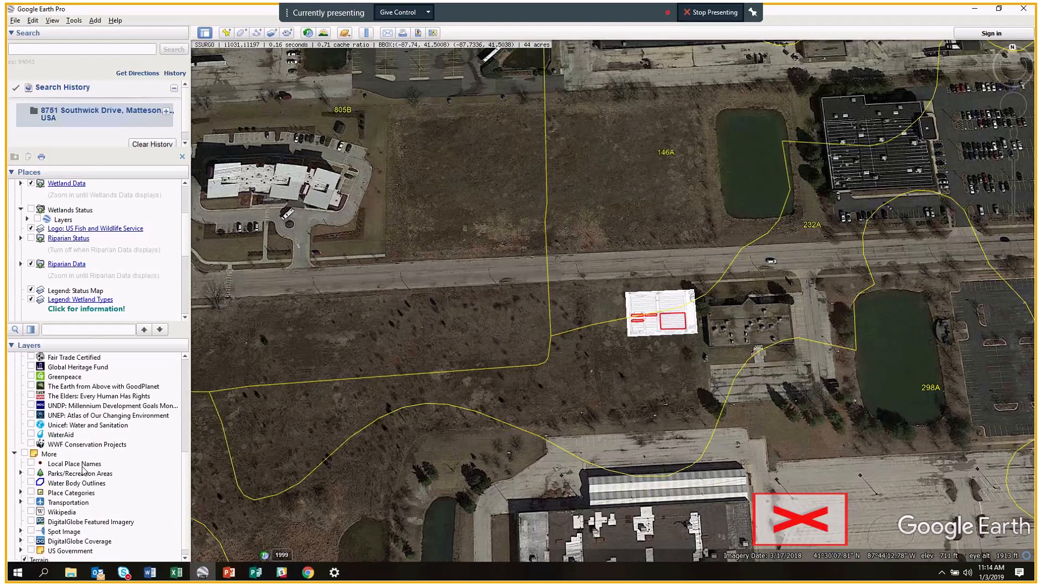
{"action": "scroll", "coordinate": [90, 505], "scroll_direction": "down", "scroll_amount": 1}
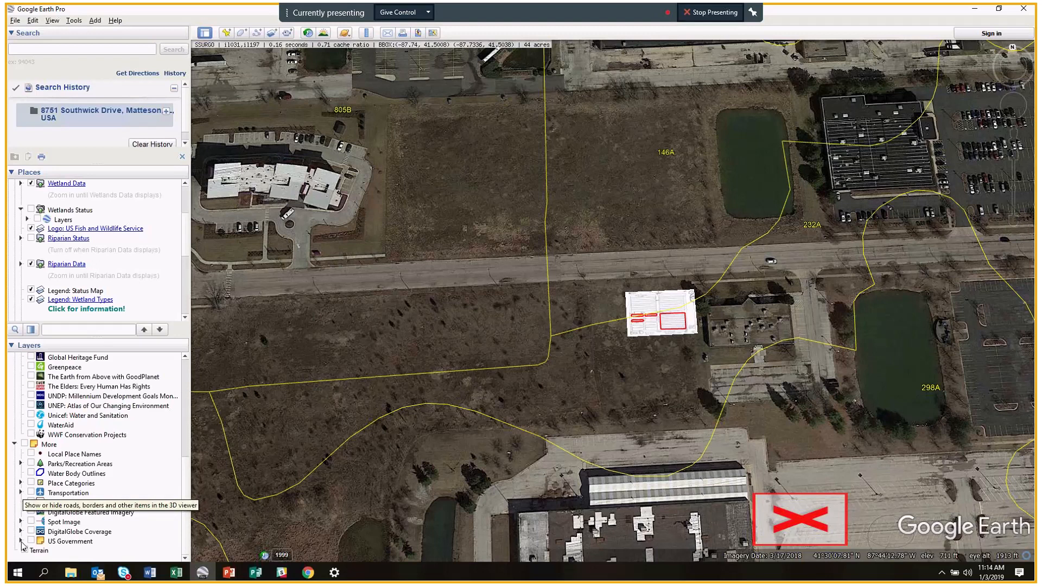
{"action": "scroll", "coordinate": [33, 457], "scroll_direction": "up", "scroll_amount": 4}
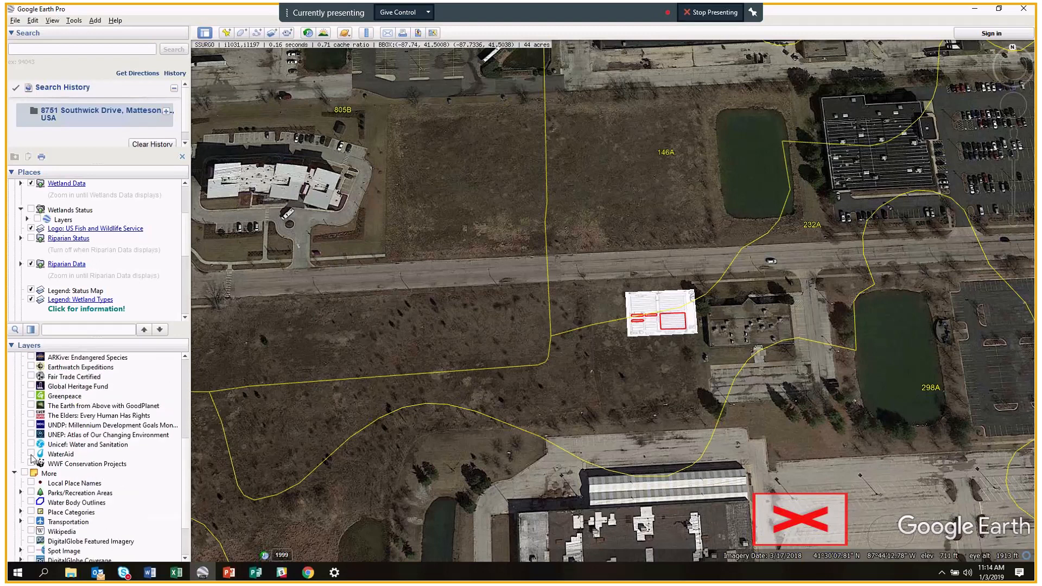
{"action": "scroll", "coordinate": [31, 459], "scroll_direction": "up", "scroll_amount": 3}
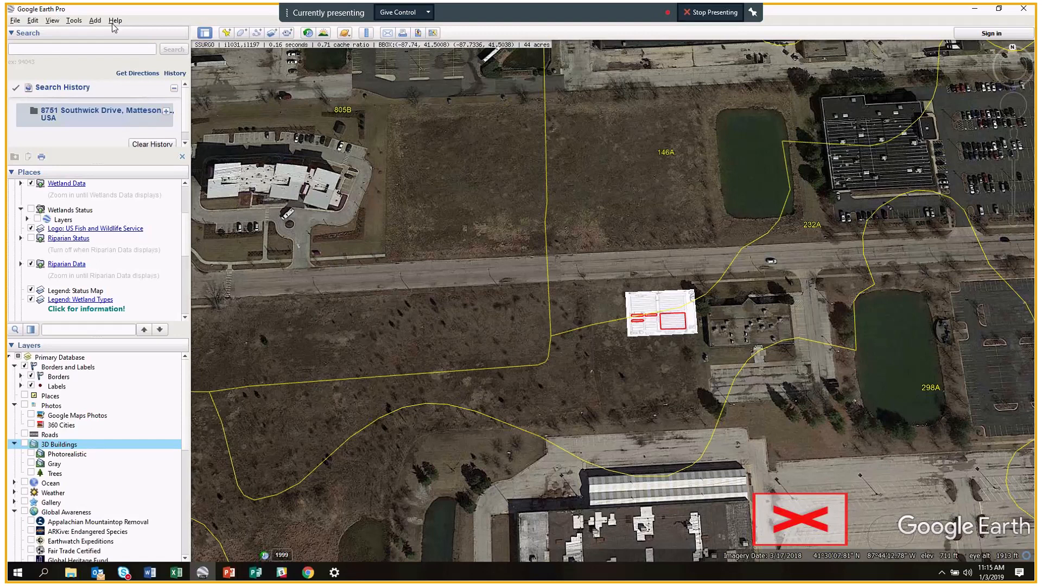
{"action": "left_click", "coordinate": [114, 20]}
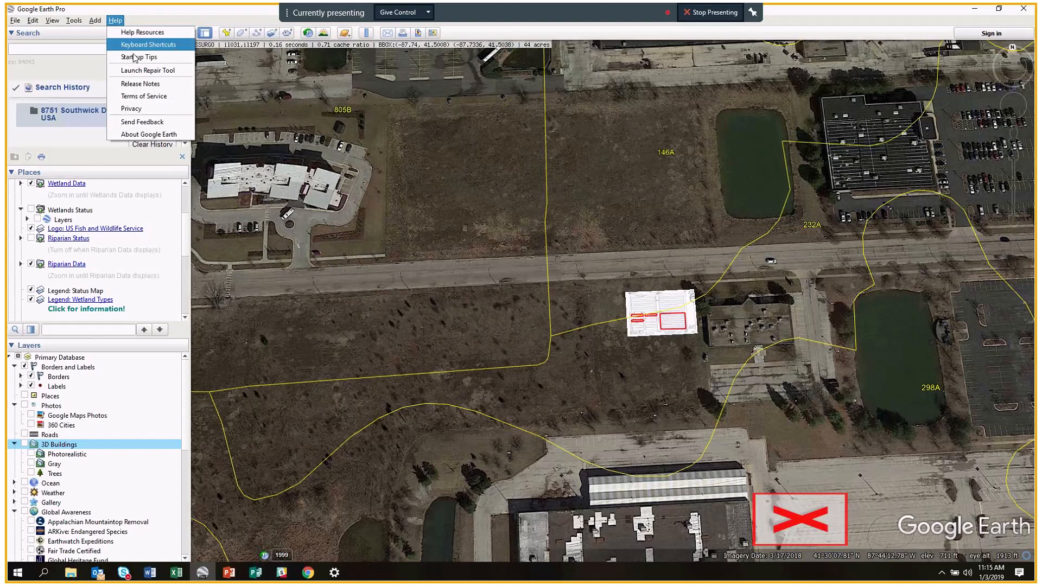
{"action": "left_click", "coordinate": [146, 19]}
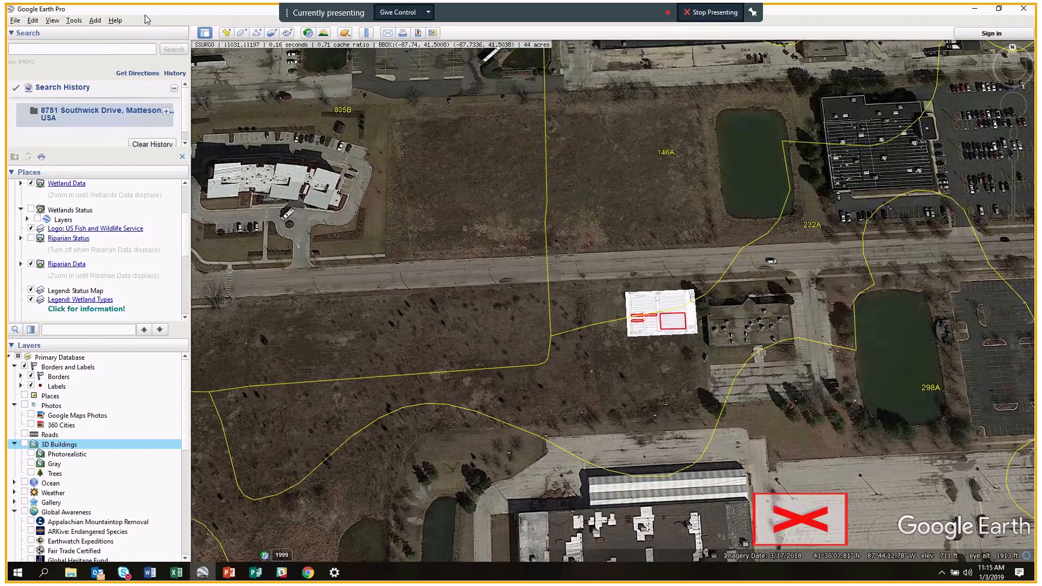
{"action": "left_click", "coordinate": [188, 7]}
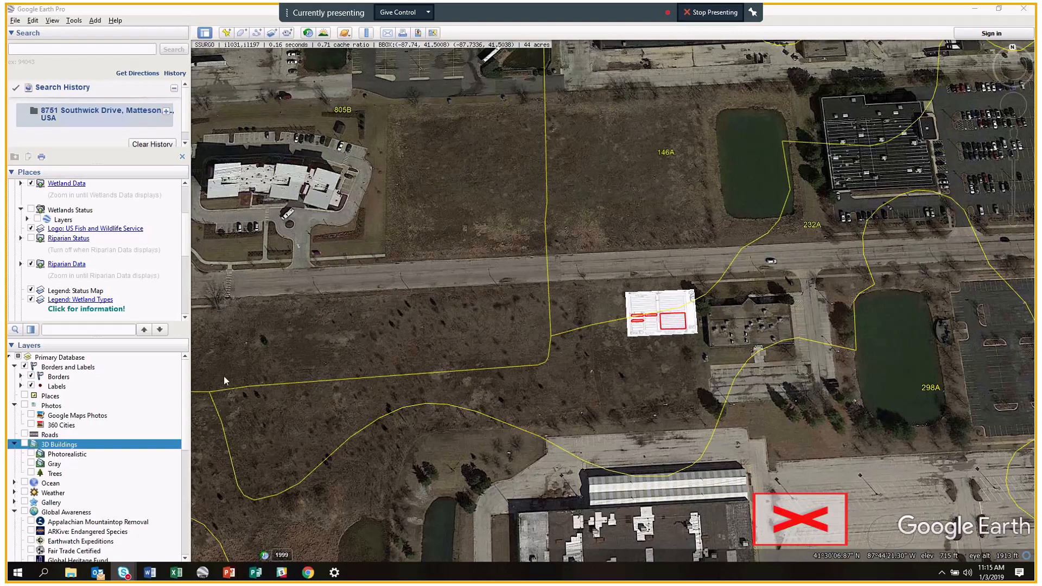
{"action": "scroll", "coordinate": [145, 462], "scroll_direction": "down", "scroll_amount": 1}
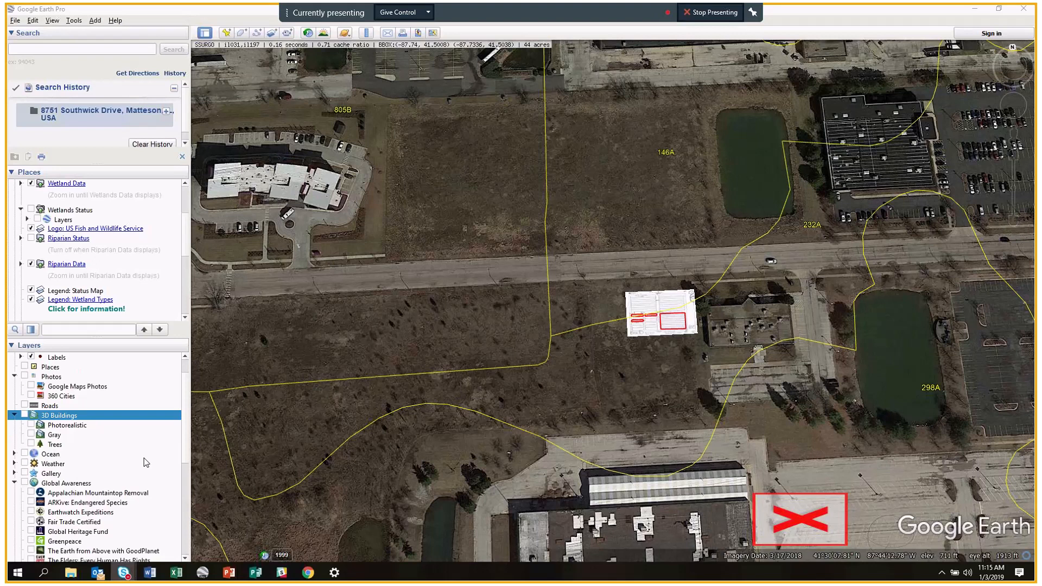
{"action": "scroll", "coordinate": [98, 477], "scroll_direction": "down", "scroll_amount": 1}
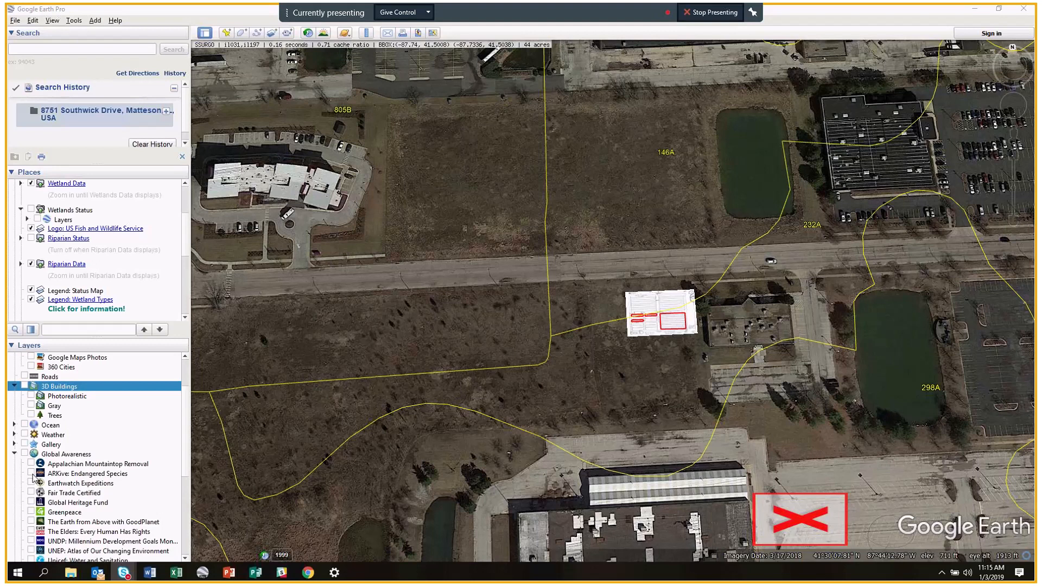
{"action": "scroll", "coordinate": [34, 477], "scroll_direction": "down", "scroll_amount": 2}
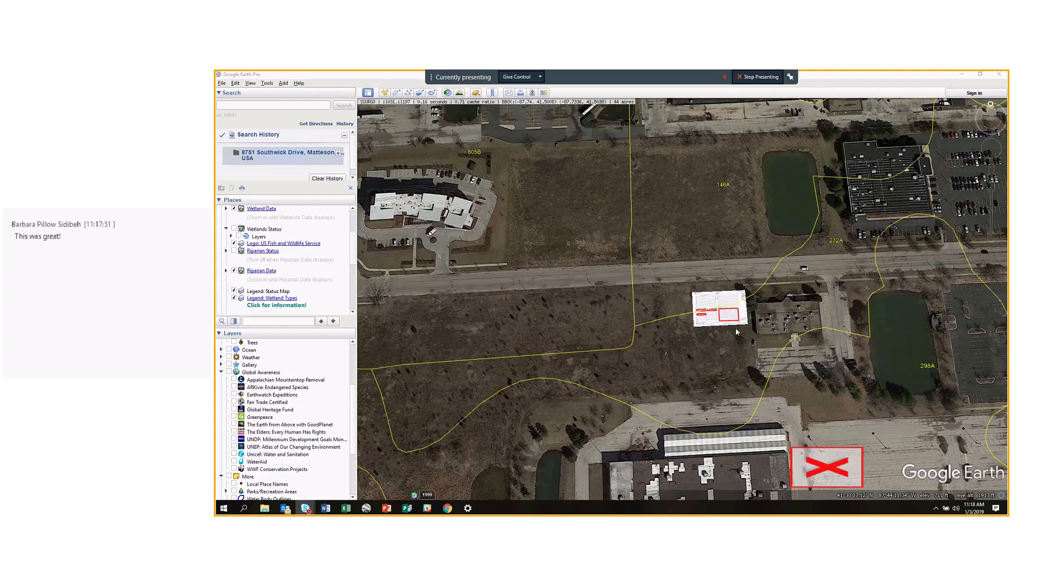
Zoom in on the garden plan's red-outlined beds and tilt back to a straight overhead view.
{"action": "scroll", "coordinate": [721, 329], "scroll_direction": "up", "scroll_amount": 1}
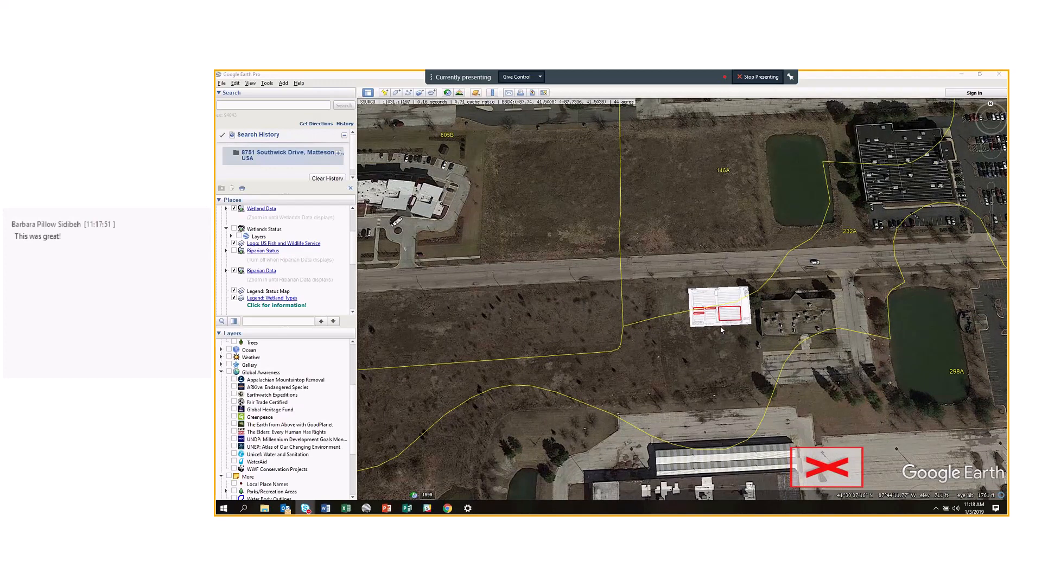
{"action": "scroll", "coordinate": [722, 329], "scroll_direction": "up", "scroll_amount": 2}
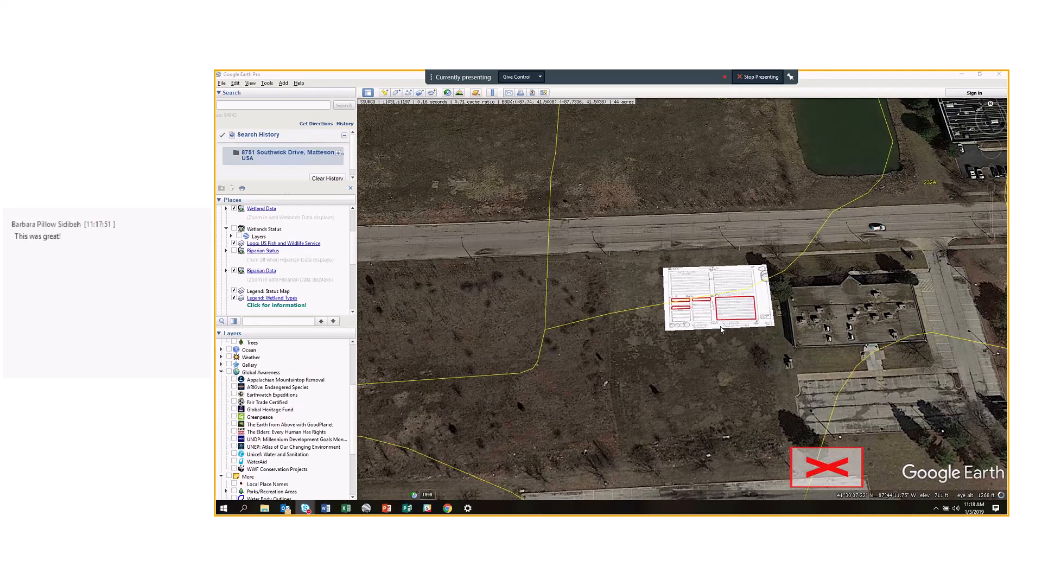
{"action": "mouse_move", "coordinate": [721, 329]}
{"action": "middle_mouse_down"}
{"action": "mouse_move", "coordinate": [754, 243]}
{"action": "mouse_move", "coordinate": [789, 346]}
{"action": "mouse_move", "coordinate": [796, 280]}
{"action": "mouse_move", "coordinate": [782, 240]}
{"action": "middle_mouse_up"}
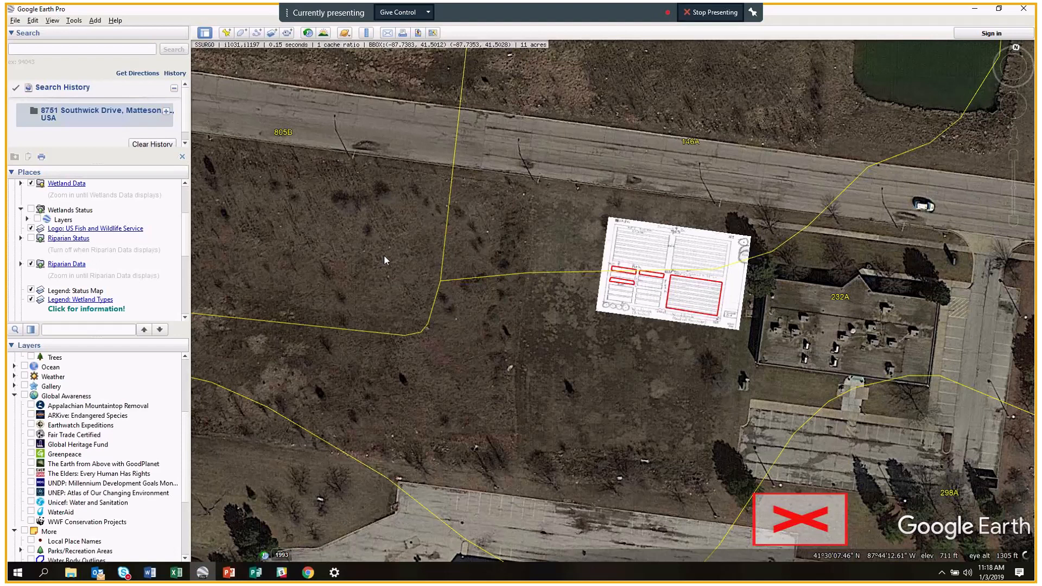
{"action": "scroll", "coordinate": [44, 466], "scroll_direction": "up", "scroll_amount": 3}
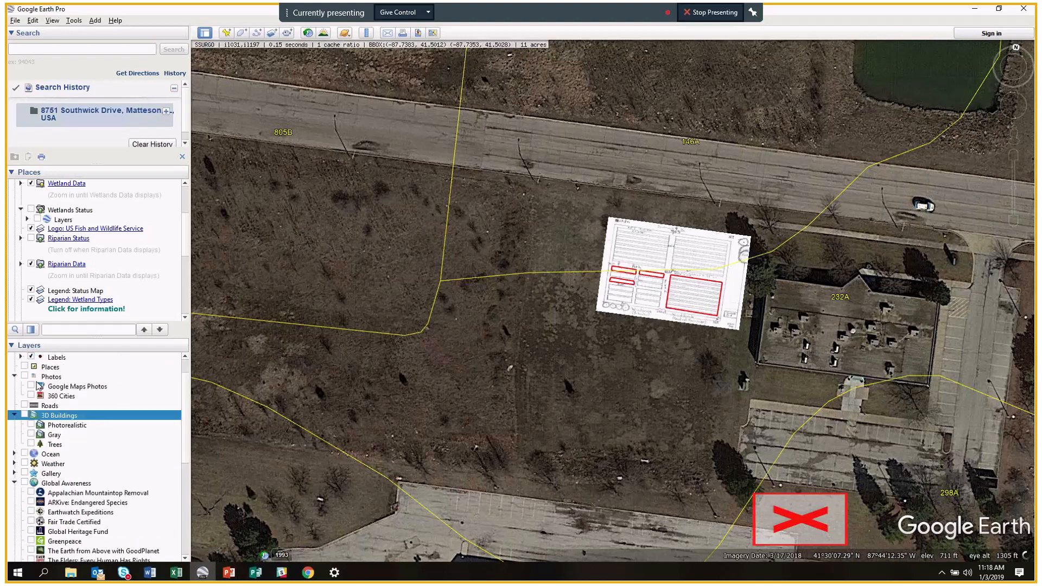
{"action": "left_click", "coordinate": [25, 416]}
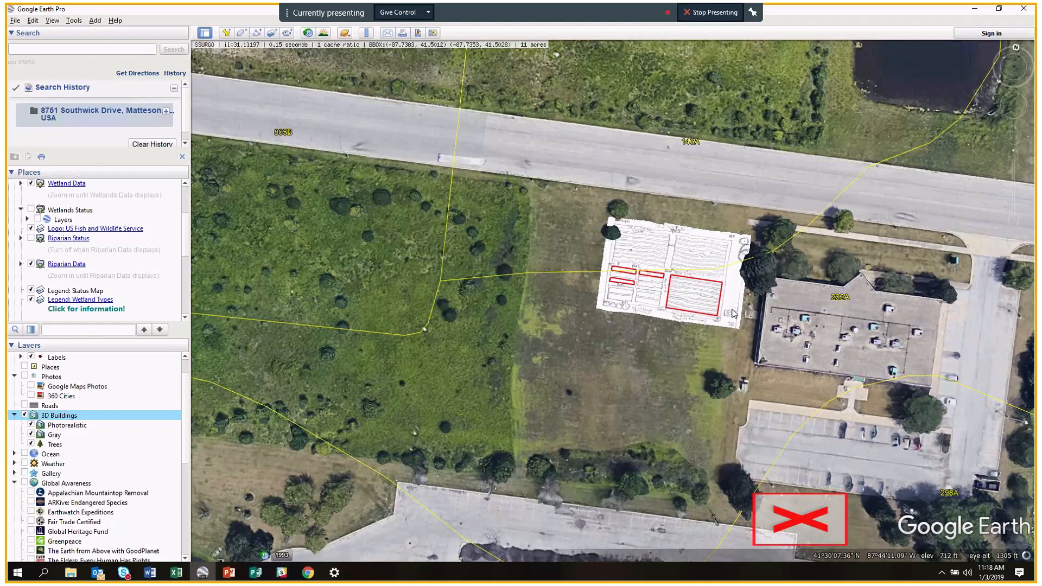
{"action": "left_click", "coordinate": [25, 415]}
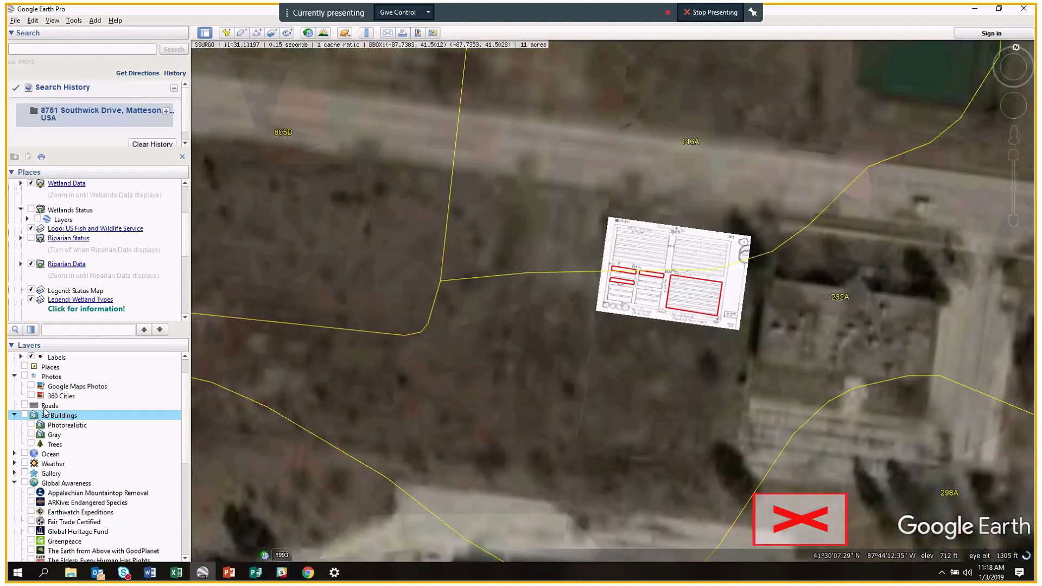